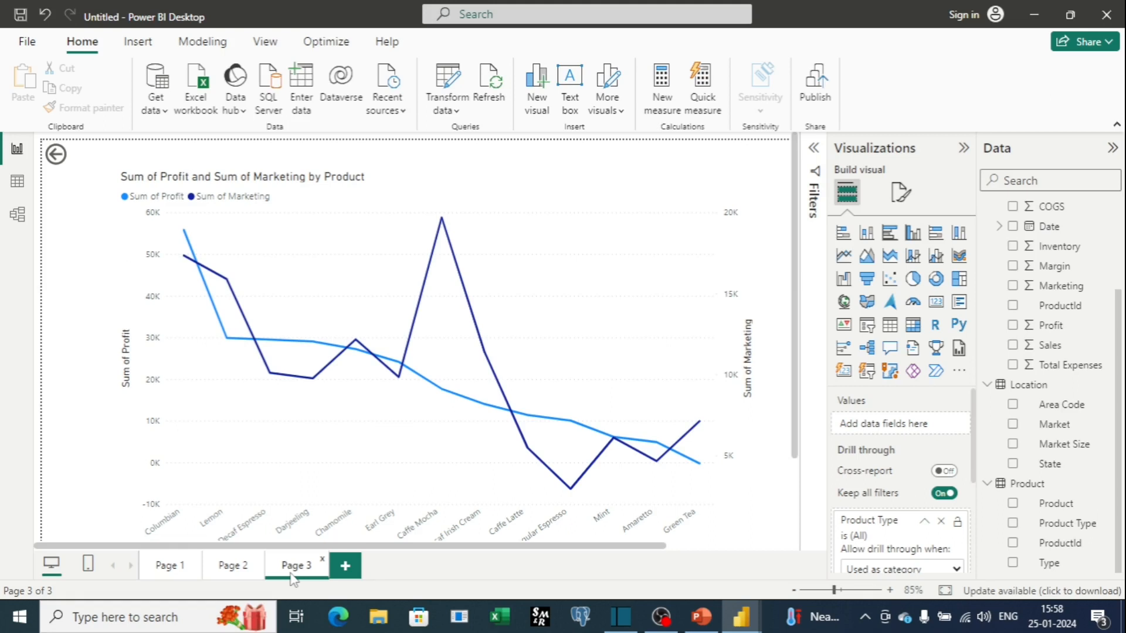
Switch between Page 1, Page 2 and Page 3 to review each report page's visual.
{"action": "left_click", "coordinate": [169, 566]}
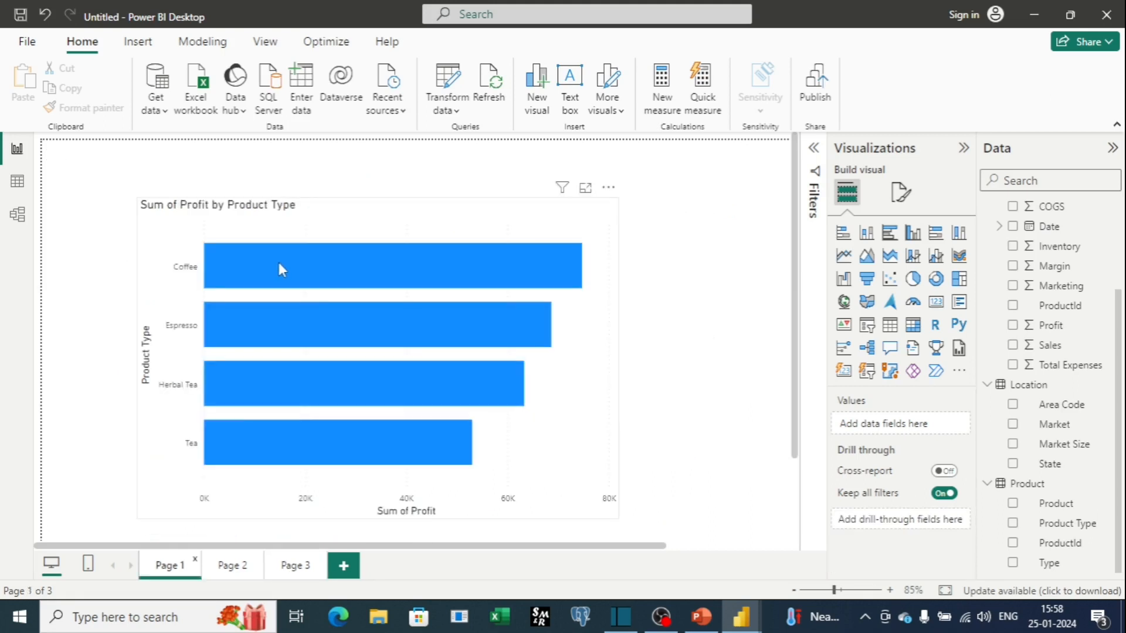
{"action": "left_click", "coordinate": [279, 265]}
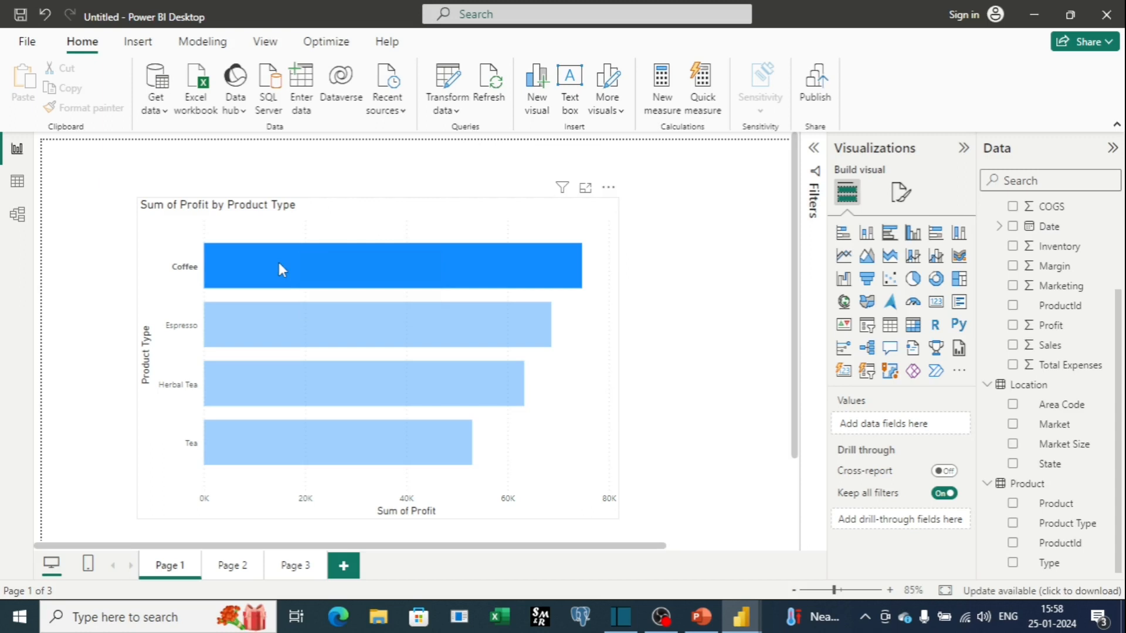
{"action": "left_click", "coordinate": [233, 572]}
{"action": "left_click", "coordinate": [284, 566]}
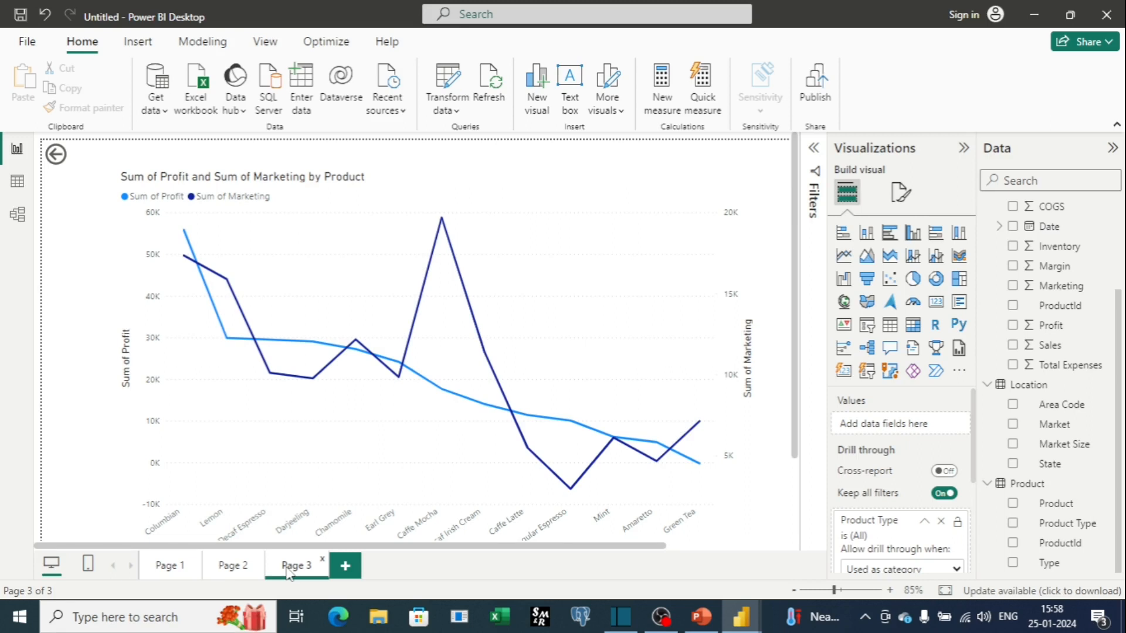
{"action": "left_click", "coordinate": [166, 566]}
Drill through from the Coffee bar in the Product Type chart to Page 2.
{"action": "mouse_move", "coordinate": [283, 258]}
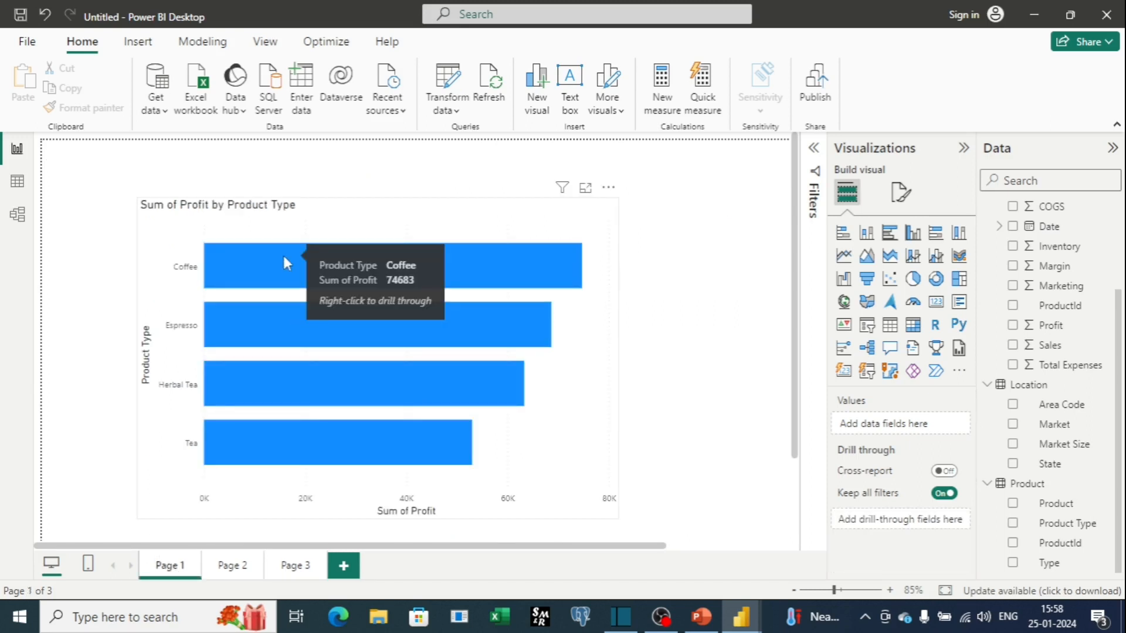
{"action": "right_click", "coordinate": [283, 258]}
{"action": "mouse_move", "coordinate": [367, 366]}
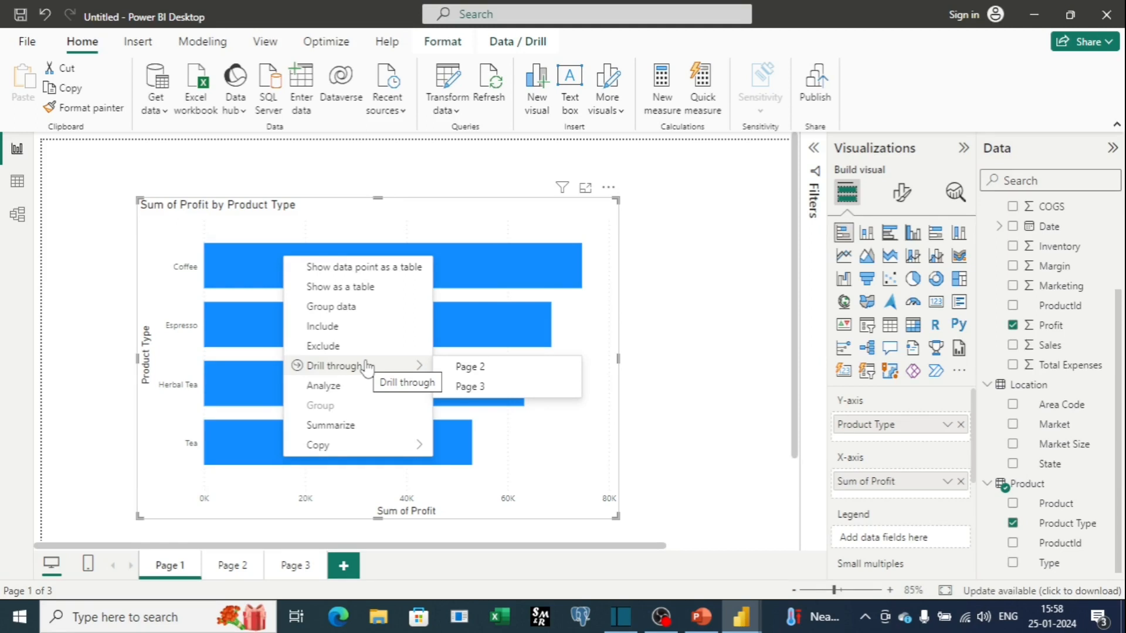
{"action": "left_click", "coordinate": [479, 368]}
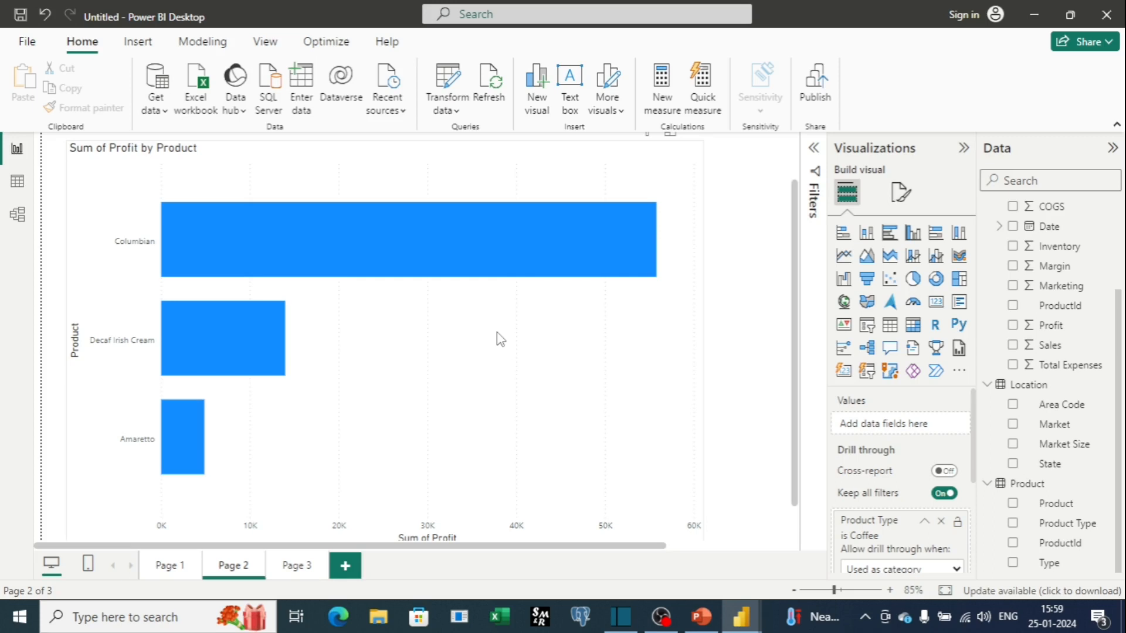
Browse the report pages and inspect each page's Product Type drill-through filter settings.
{"action": "left_click", "coordinate": [184, 567]}
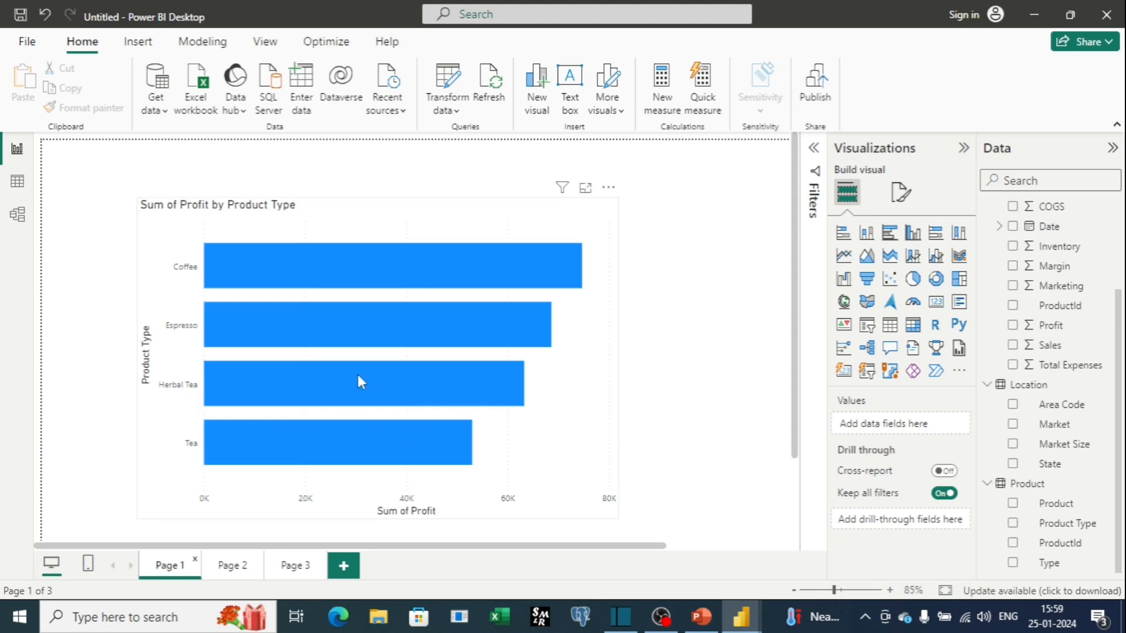
{"action": "scroll", "coordinate": [360, 372], "scroll_direction": "down", "scroll_amount": 2}
{"action": "scroll", "coordinate": [366, 373], "scroll_direction": "up", "scroll_amount": 2}
{"action": "mouse_move", "coordinate": [358, 308]}
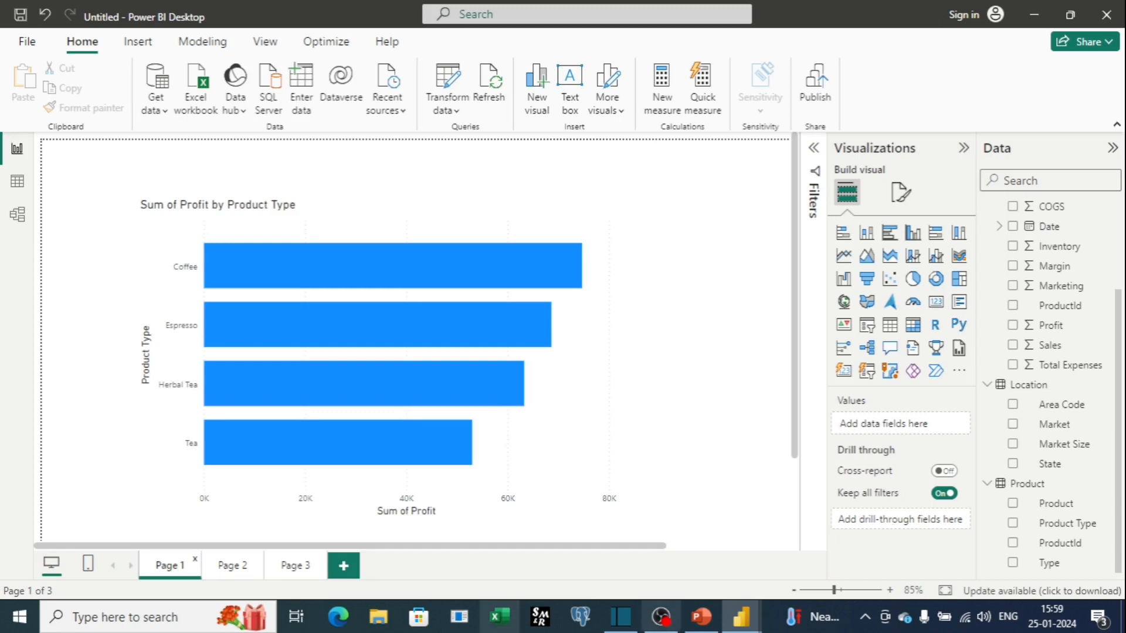
{"action": "left_click", "coordinate": [246, 570]}
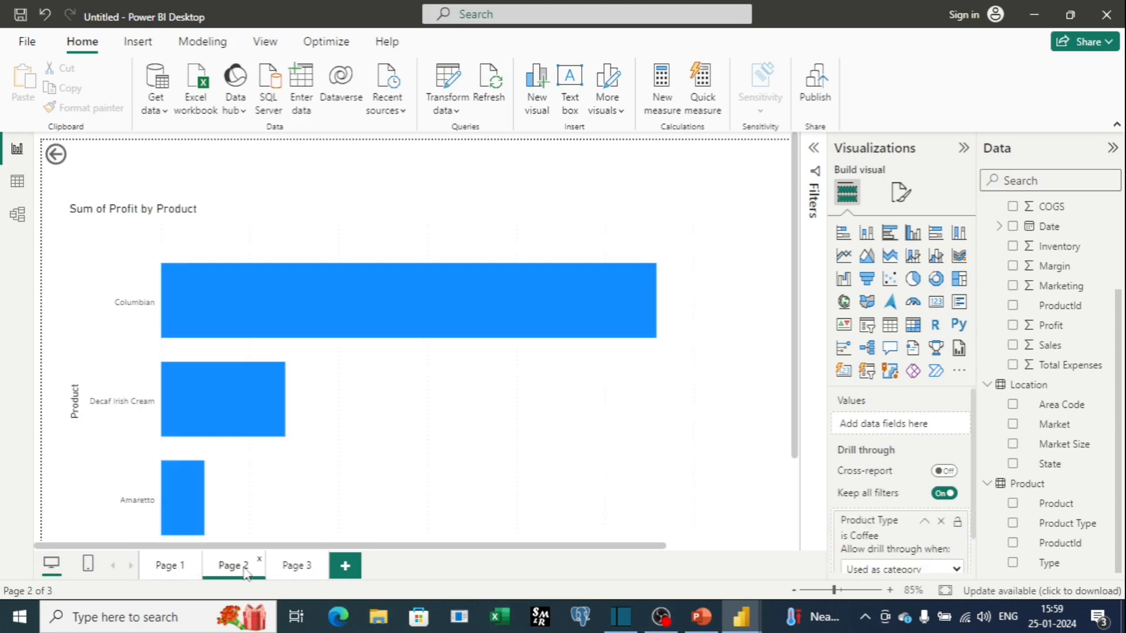
{"action": "scroll", "coordinate": [868, 410], "scroll_direction": "down", "scroll_amount": 2}
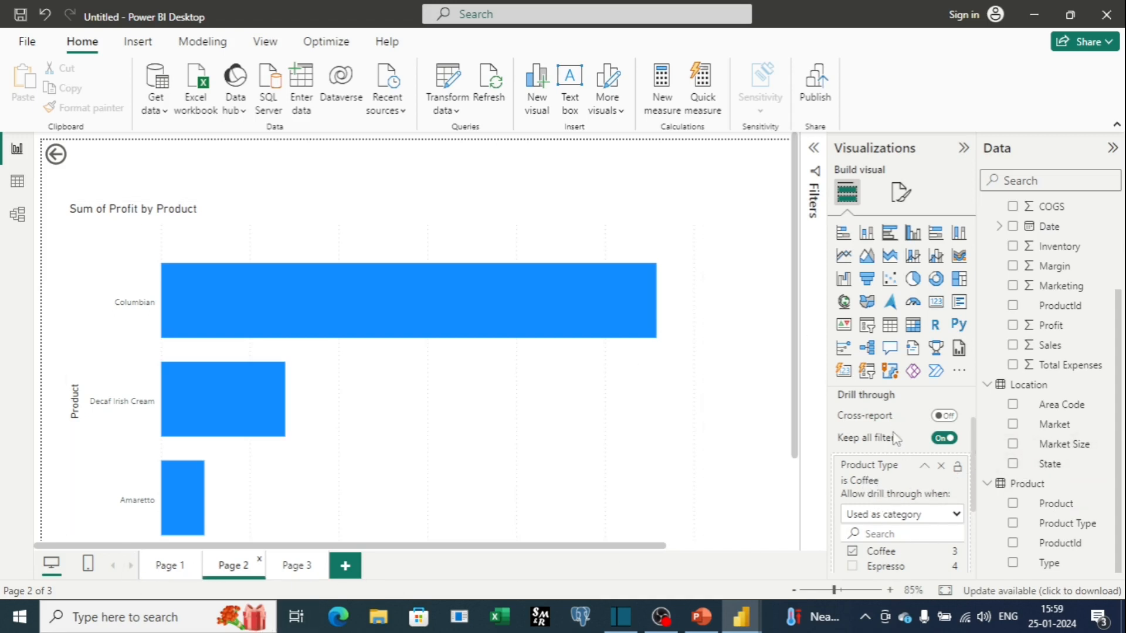
{"action": "left_click", "coordinate": [295, 566]}
{"action": "scroll", "coordinate": [879, 455], "scroll_direction": "down", "scroll_amount": 2}
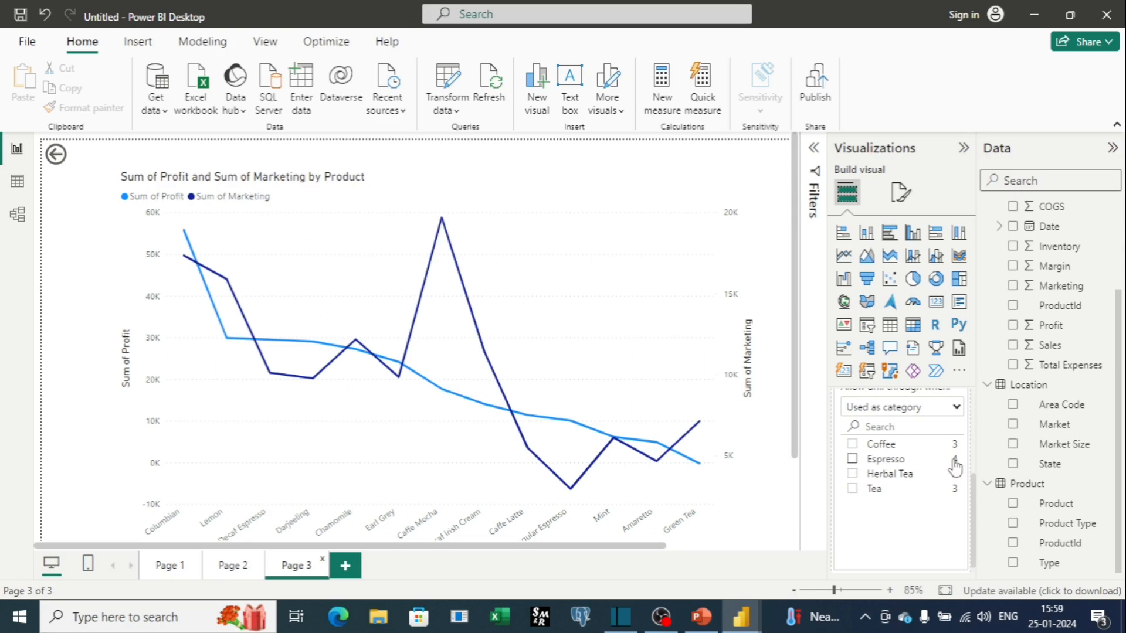
{"action": "scroll", "coordinate": [914, 466], "scroll_direction": "up", "scroll_amount": 3}
{"action": "scroll", "coordinate": [917, 467], "scroll_direction": "up", "scroll_amount": 1}
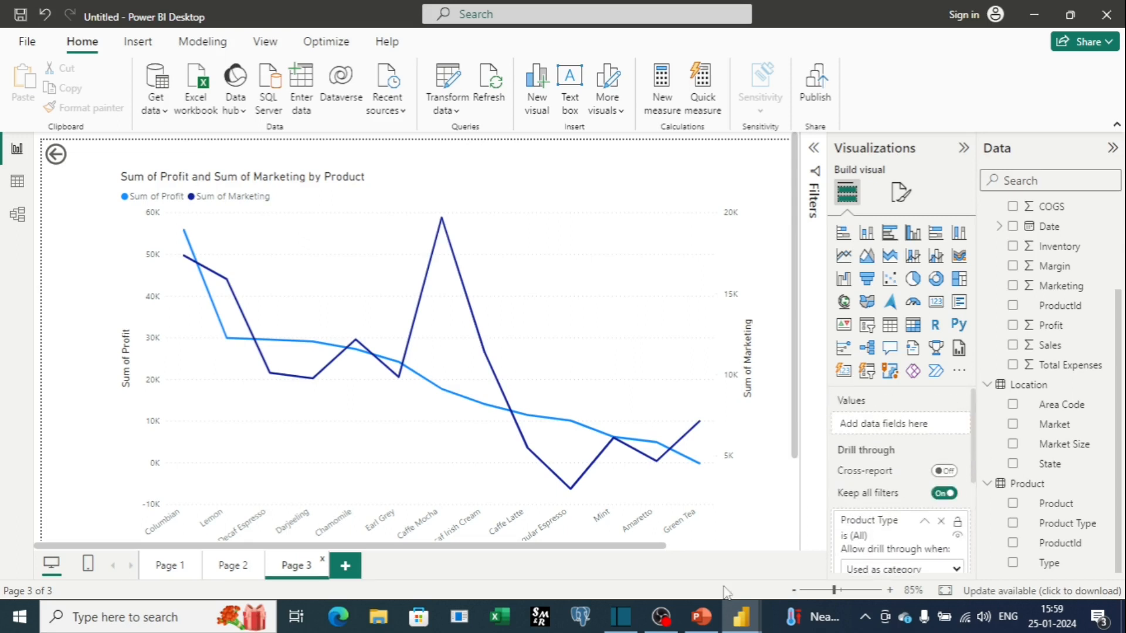
{"action": "left_click", "coordinate": [233, 566]}
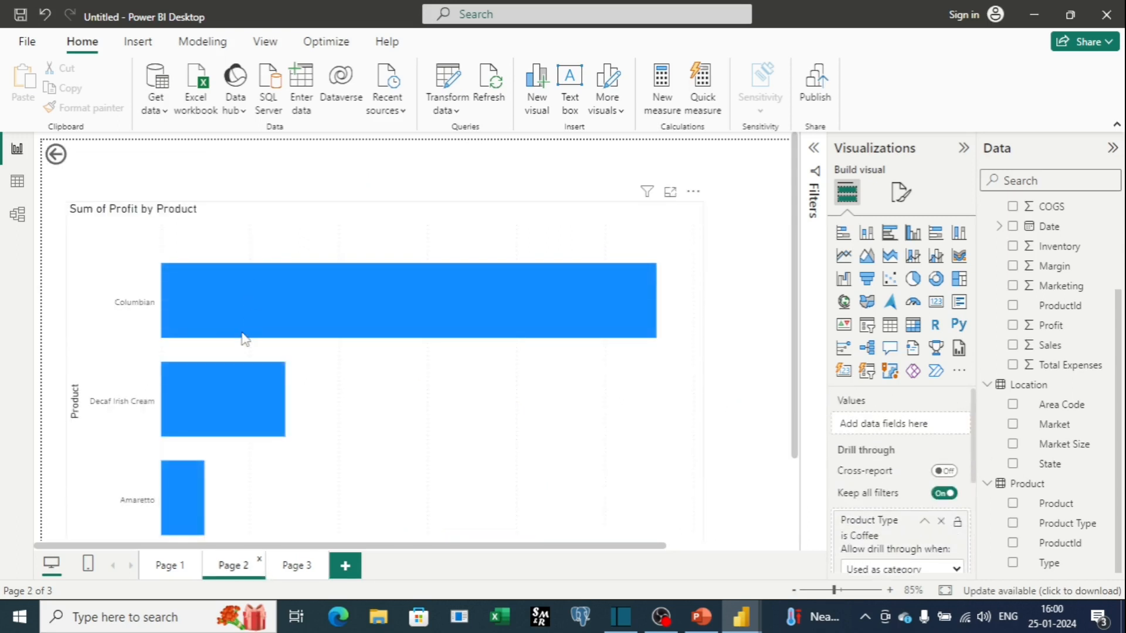
Clear the Coffee drill-through filter on Page 2's Product Type field.
{"action": "scroll", "coordinate": [246, 331], "scroll_direction": "down", "scroll_amount": 1}
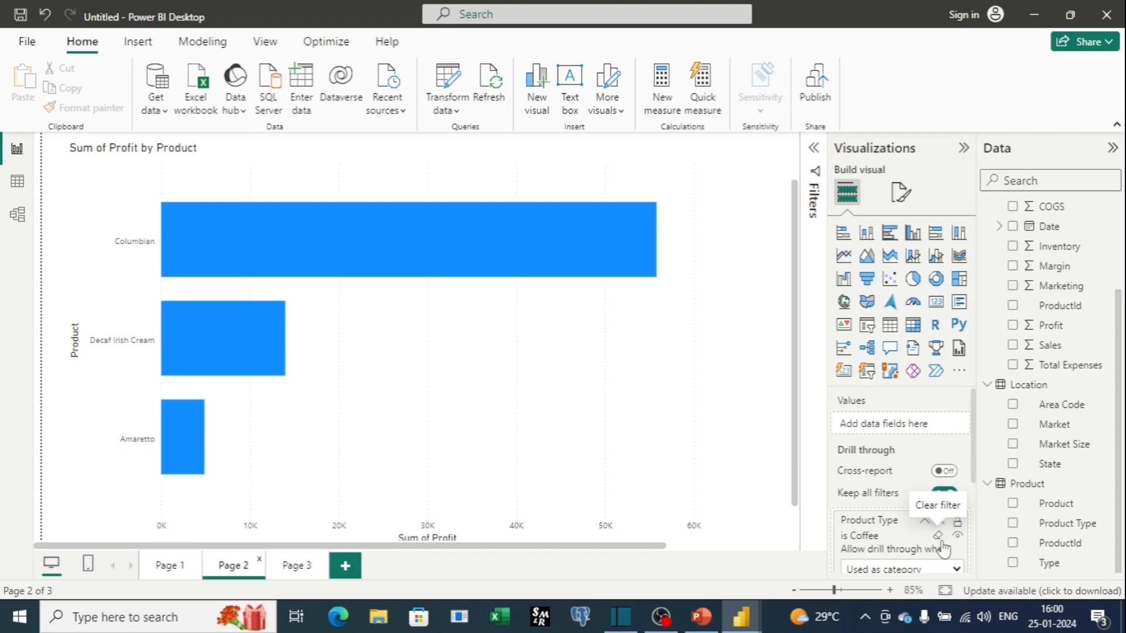
{"action": "left_click", "coordinate": [939, 538]}
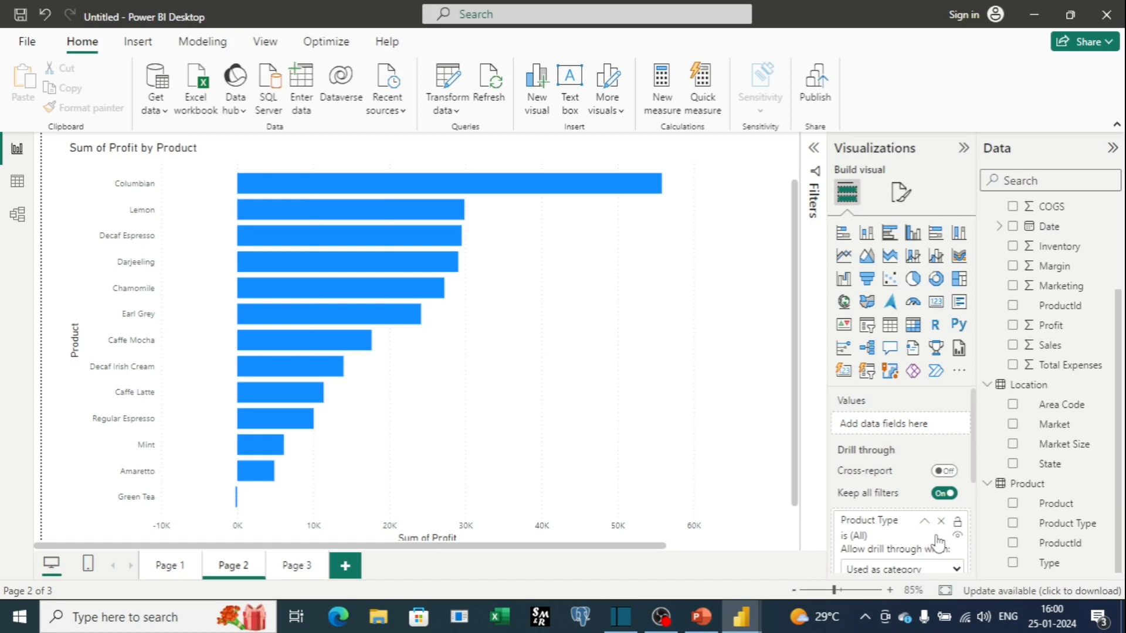
{"action": "scroll", "coordinate": [761, 304], "scroll_direction": "up", "scroll_amount": 2}
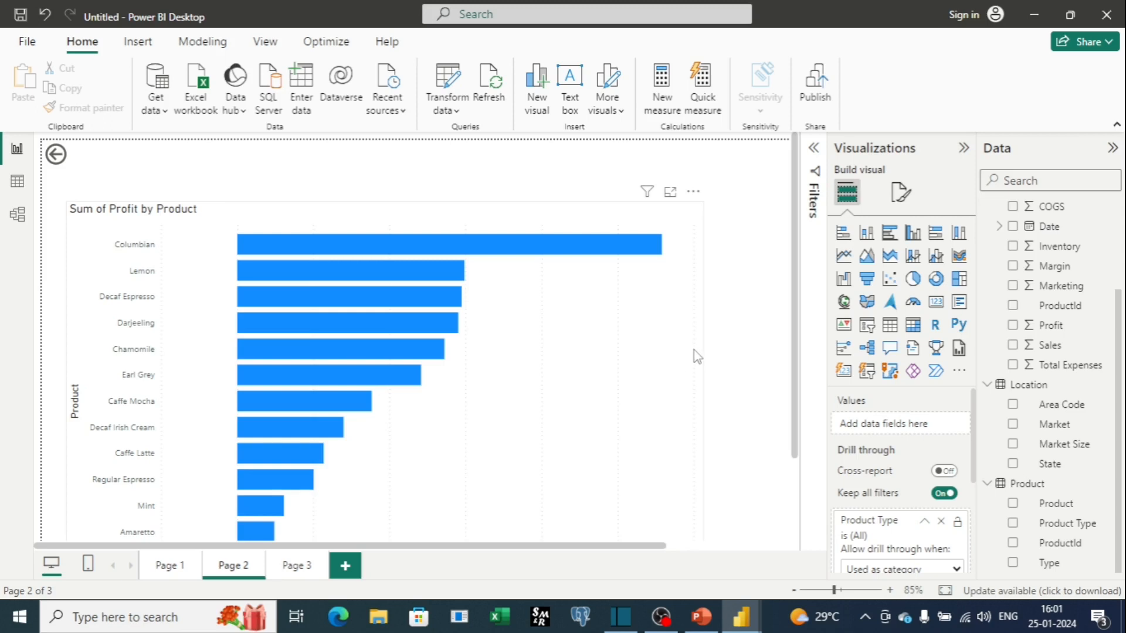
Toggle the Filters pane from the View ribbon, leaving it hidden.
{"action": "scroll", "coordinate": [938, 457], "scroll_direction": "down", "scroll_amount": 3}
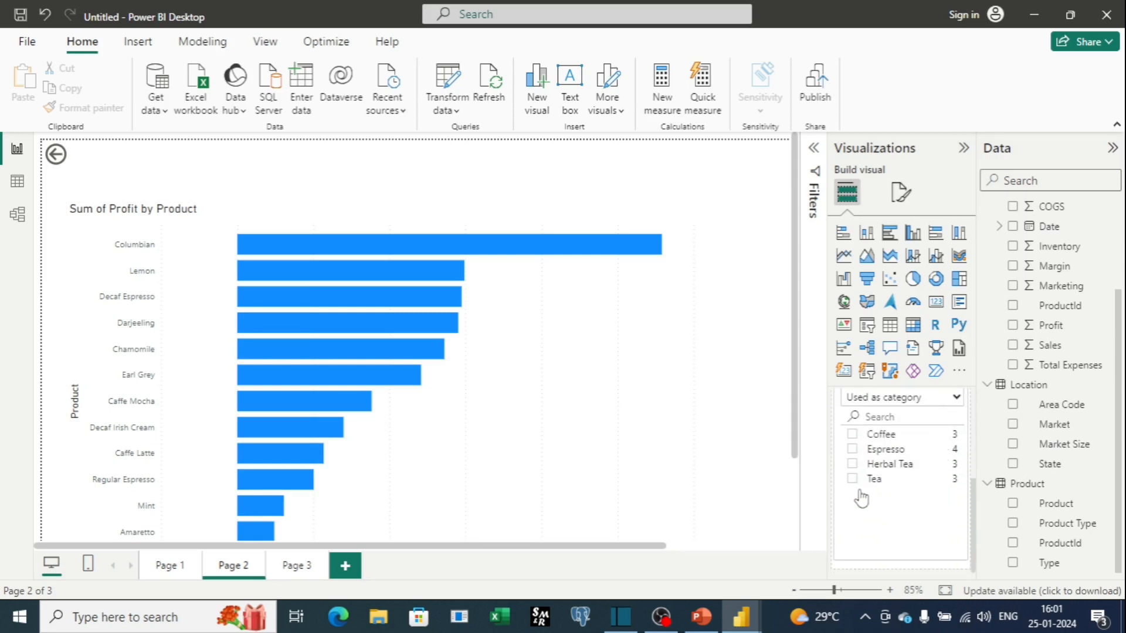
{"action": "scroll", "coordinate": [912, 463], "scroll_direction": "up", "scroll_amount": 3}
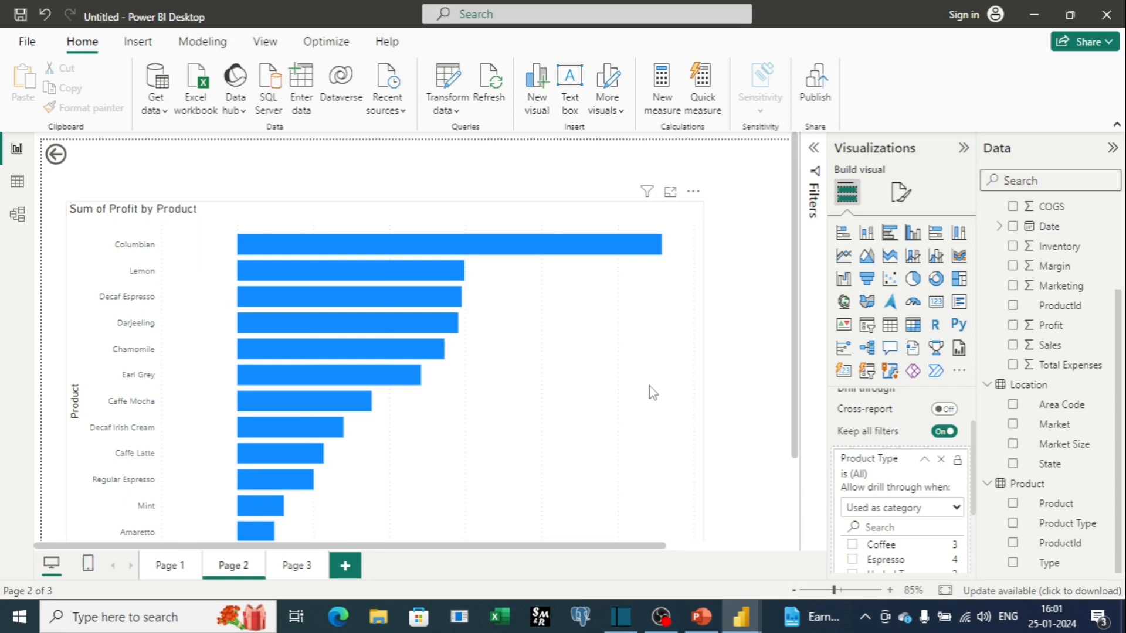
{"action": "left_click", "coordinate": [265, 42]}
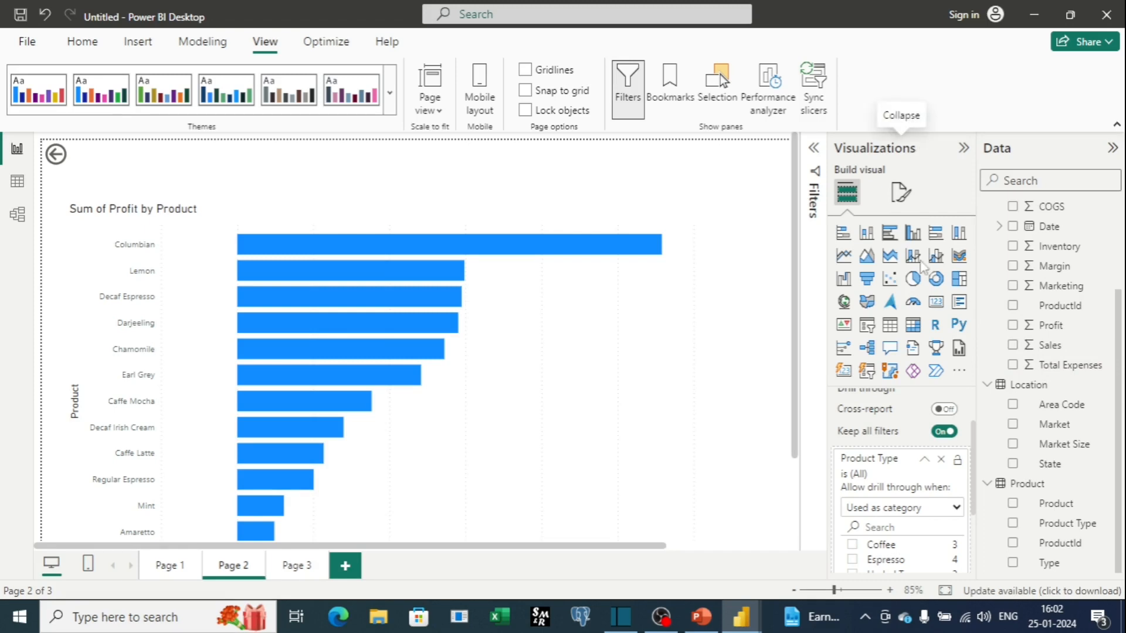
{"action": "left_click", "coordinate": [813, 152]}
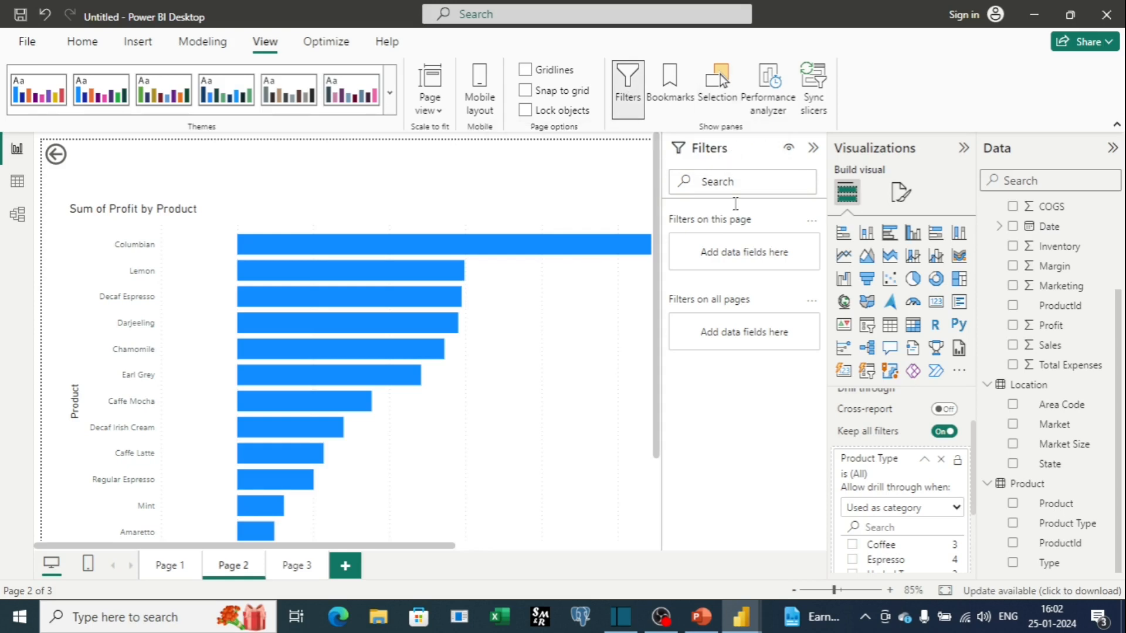
{"action": "left_click", "coordinate": [632, 79]}
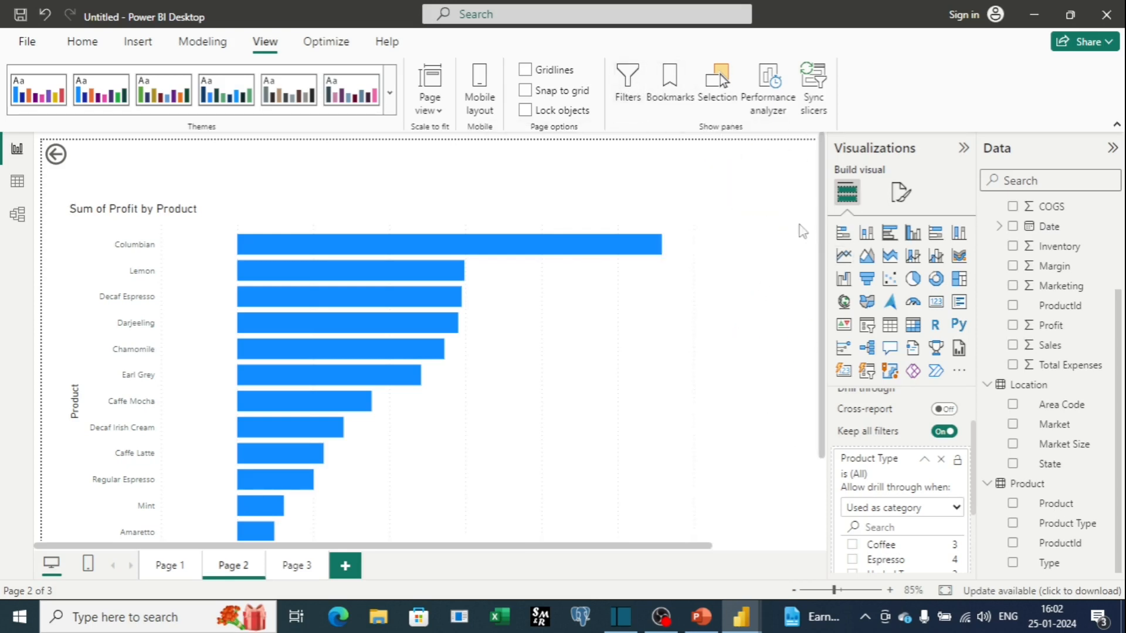
{"action": "left_click", "coordinate": [627, 82]}
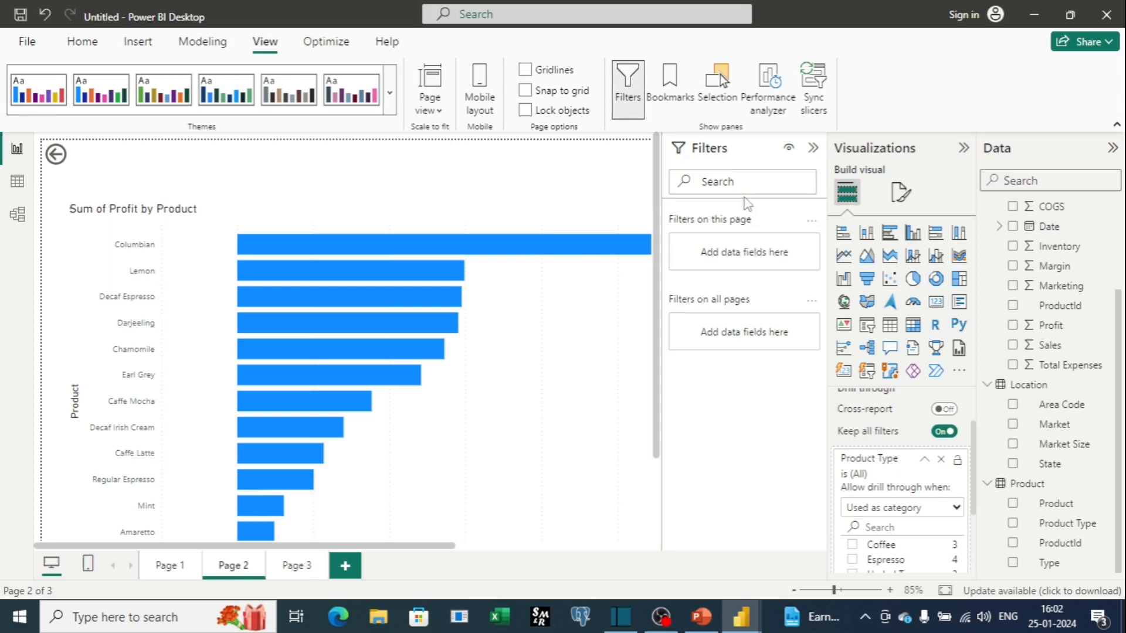
{"action": "left_click", "coordinate": [626, 85]}
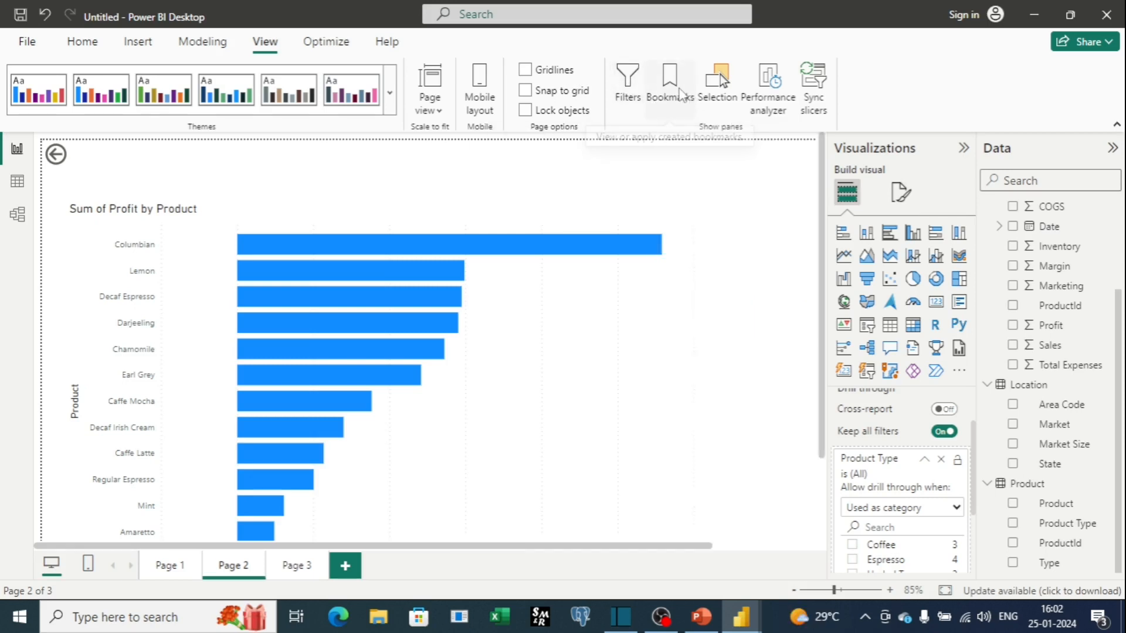
Open the Bookmarks pane and add a bookmark capturing Page 2's current state.
{"action": "left_click", "coordinate": [678, 87]}
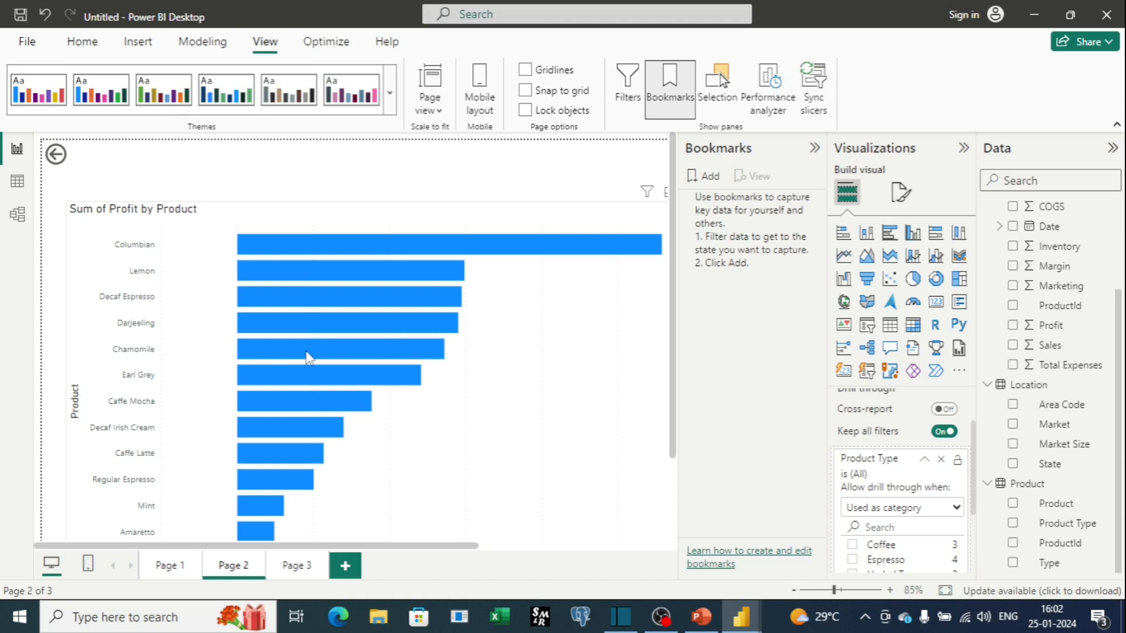
{"action": "mouse_move", "coordinate": [309, 352]}
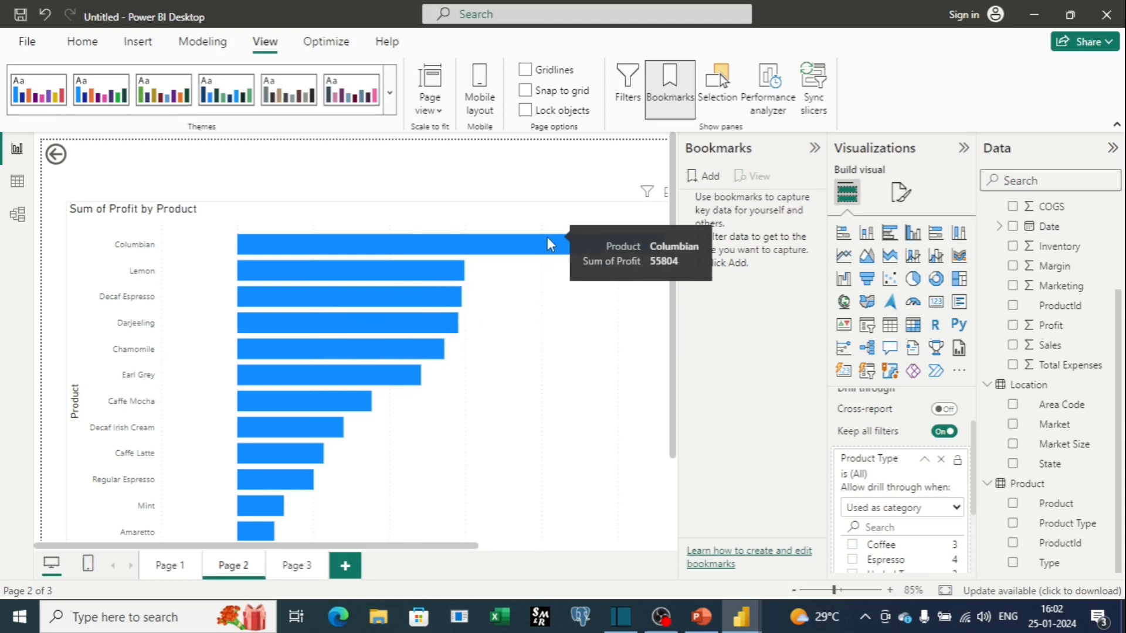
{"action": "scroll", "coordinate": [407, 271], "scroll_direction": "down", "scroll_amount": 2}
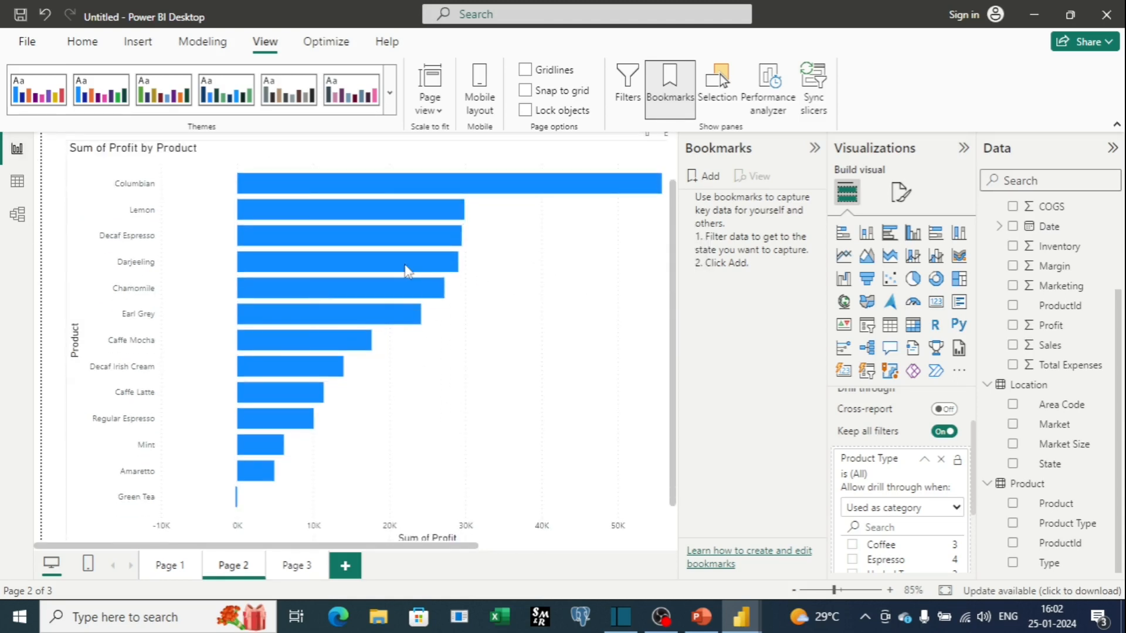
{"action": "mouse_move", "coordinate": [407, 271]}
{"action": "left_click", "coordinate": [707, 185]}
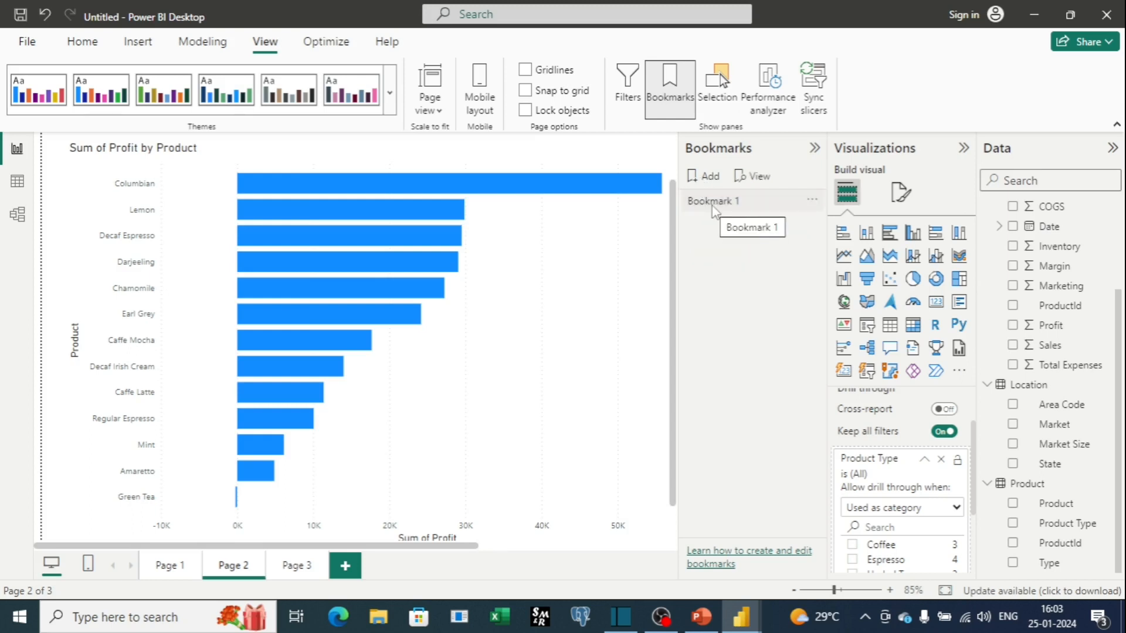
{"action": "left_click", "coordinate": [712, 206]}
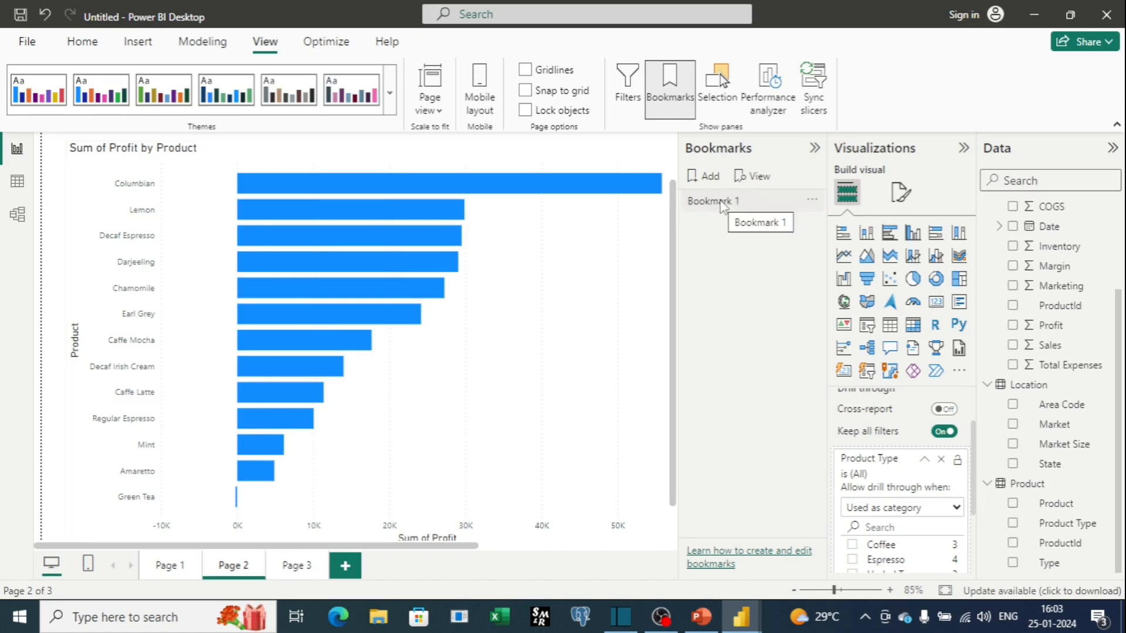
Rename the new bookmark to Products.
{"action": "left_click", "coordinate": [811, 202]}
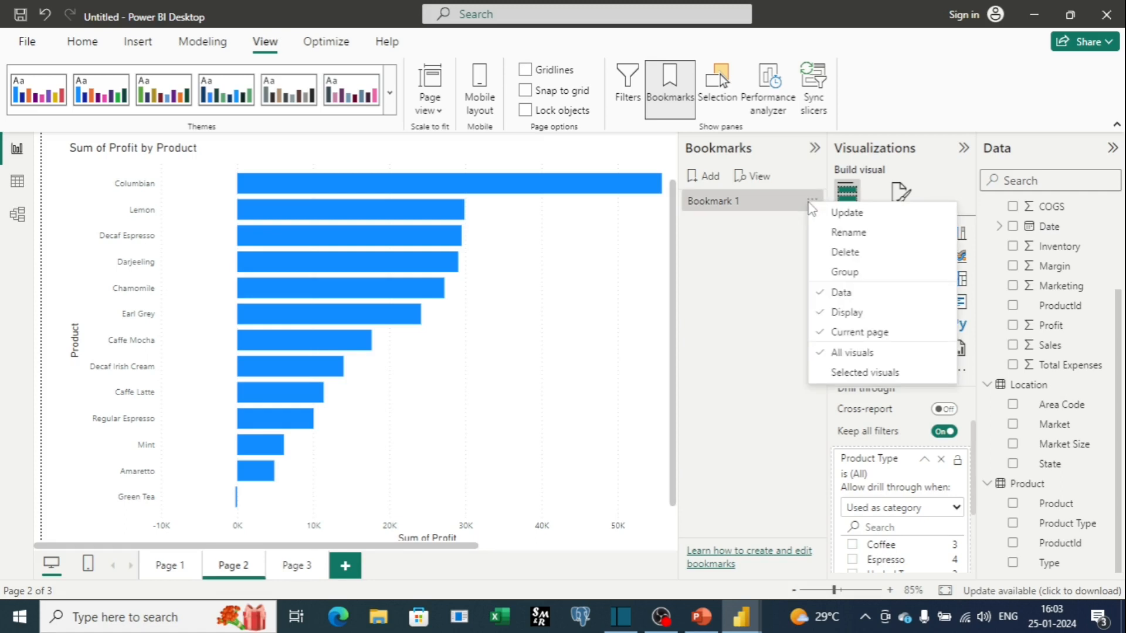
{"action": "left_click", "coordinate": [839, 233]}
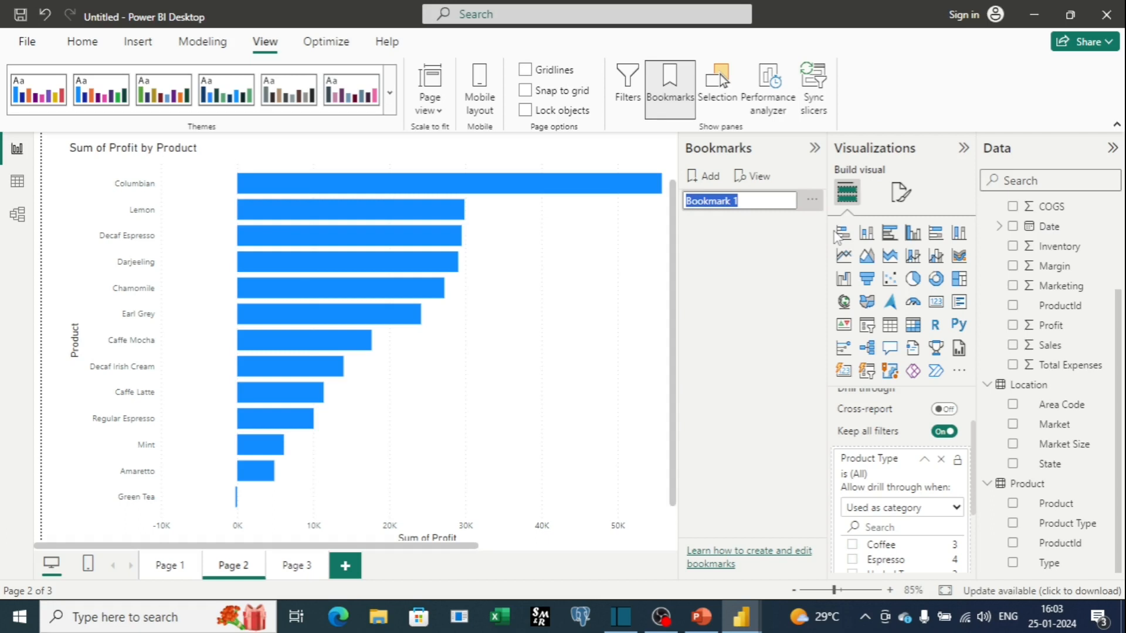
{"action": "type", "text": "Products"}
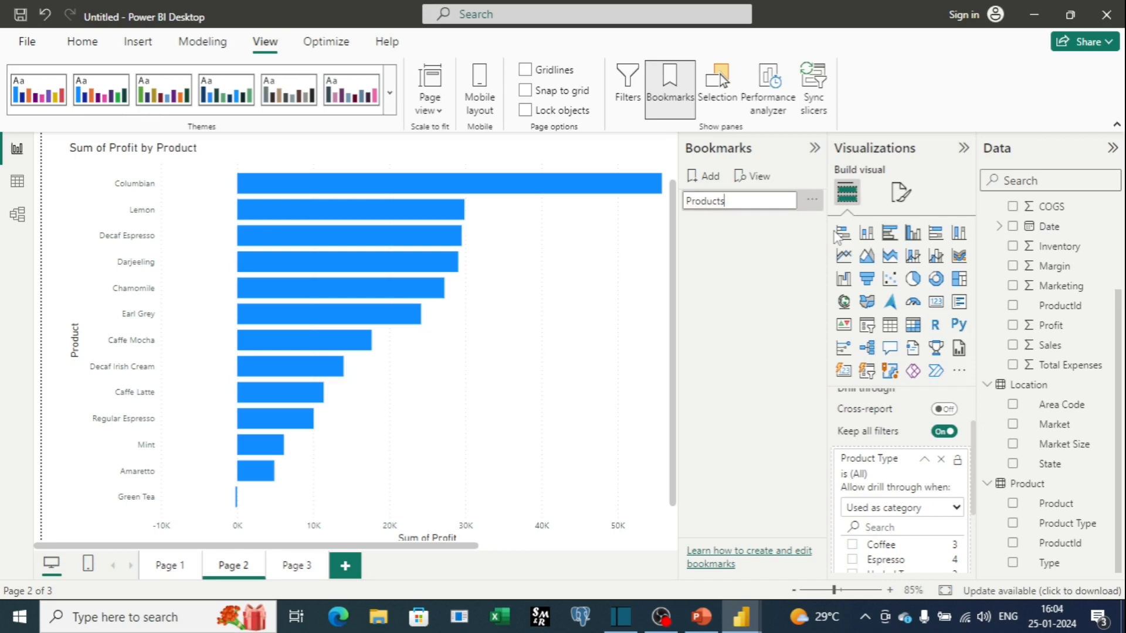
{"action": "key", "text": "Return"}
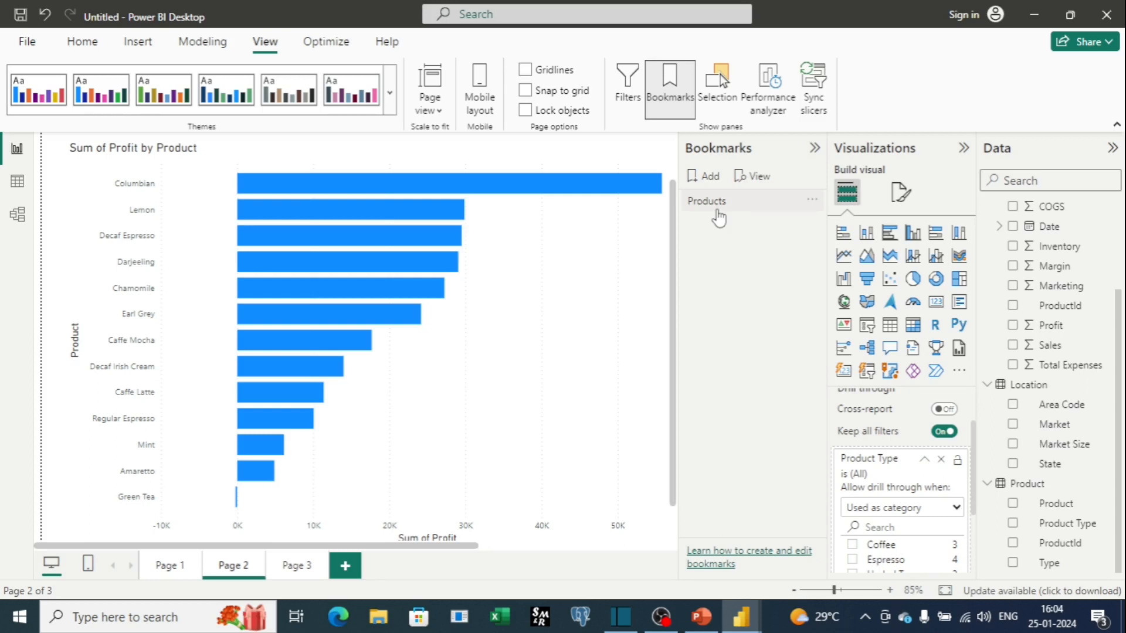
Apply the Products bookmark and review the Sum of Profit by Product chart.
{"action": "left_click", "coordinate": [718, 218]}
{"action": "scroll", "coordinate": [457, 244], "scroll_direction": "down", "scroll_amount": 1}
{"action": "scroll", "coordinate": [479, 277], "scroll_direction": "up", "scroll_amount": 2}
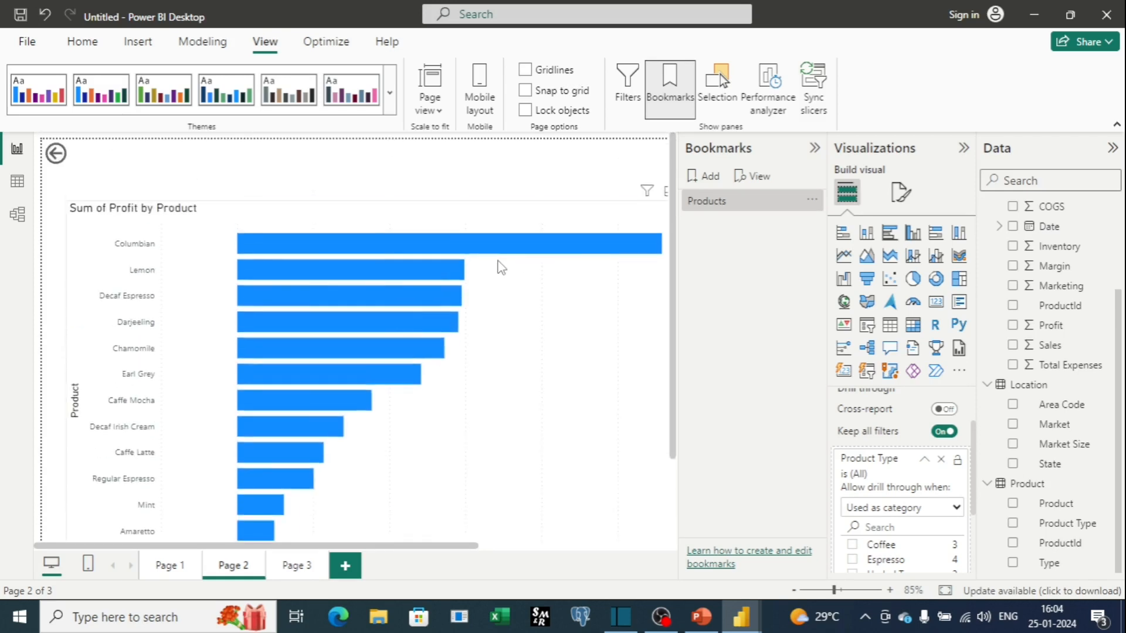
{"action": "left_click", "coordinate": [708, 207]}
{"action": "scroll", "coordinate": [579, 264], "scroll_direction": "down", "scroll_amount": 3}
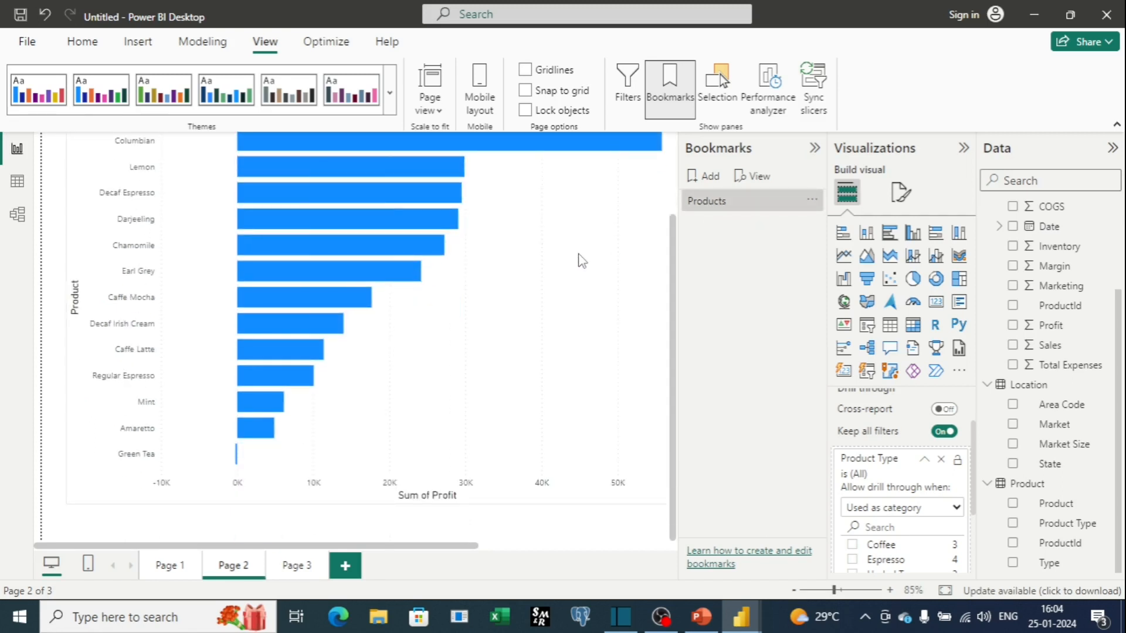
{"action": "scroll", "coordinate": [414, 337], "scroll_direction": "up", "scroll_amount": 3}
{"action": "mouse_move", "coordinate": [413, 335]}
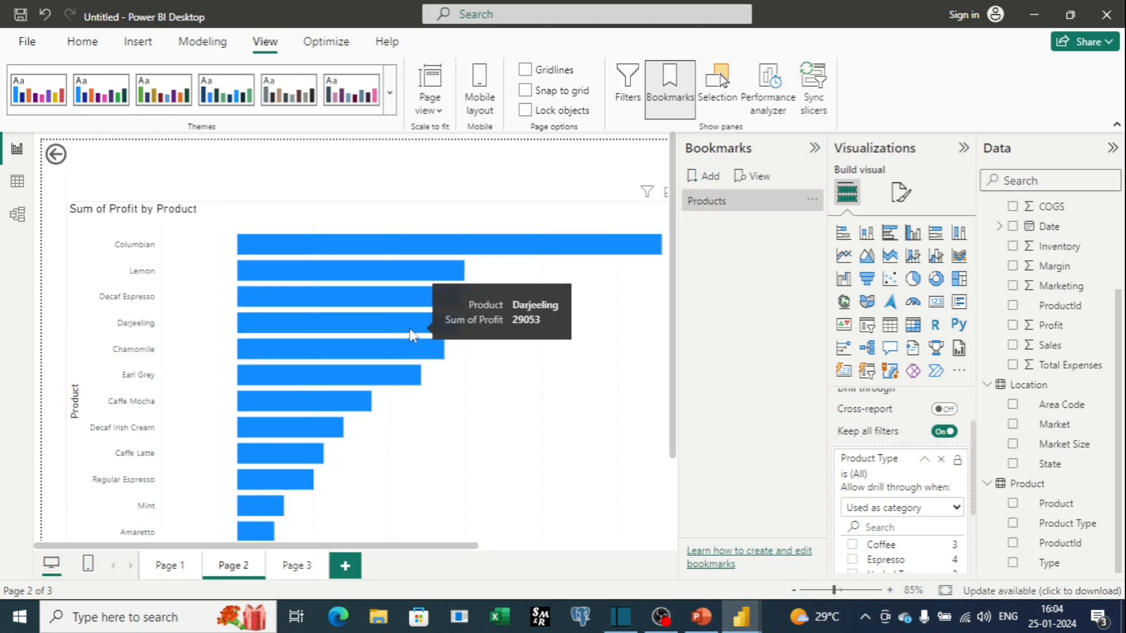
Drill through from the Espresso bar of Page 1's Sum of Profit by Product Type chart to Page 2.
{"action": "scroll", "coordinate": [410, 331], "scroll_direction": "down", "scroll_amount": 3}
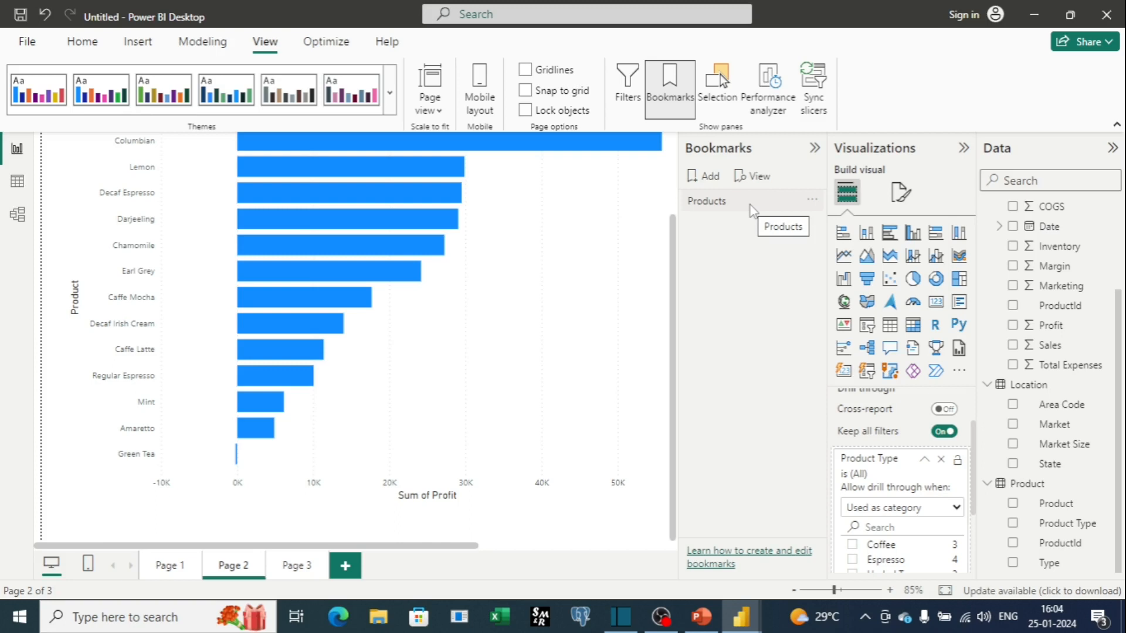
{"action": "left_click", "coordinate": [176, 572]}
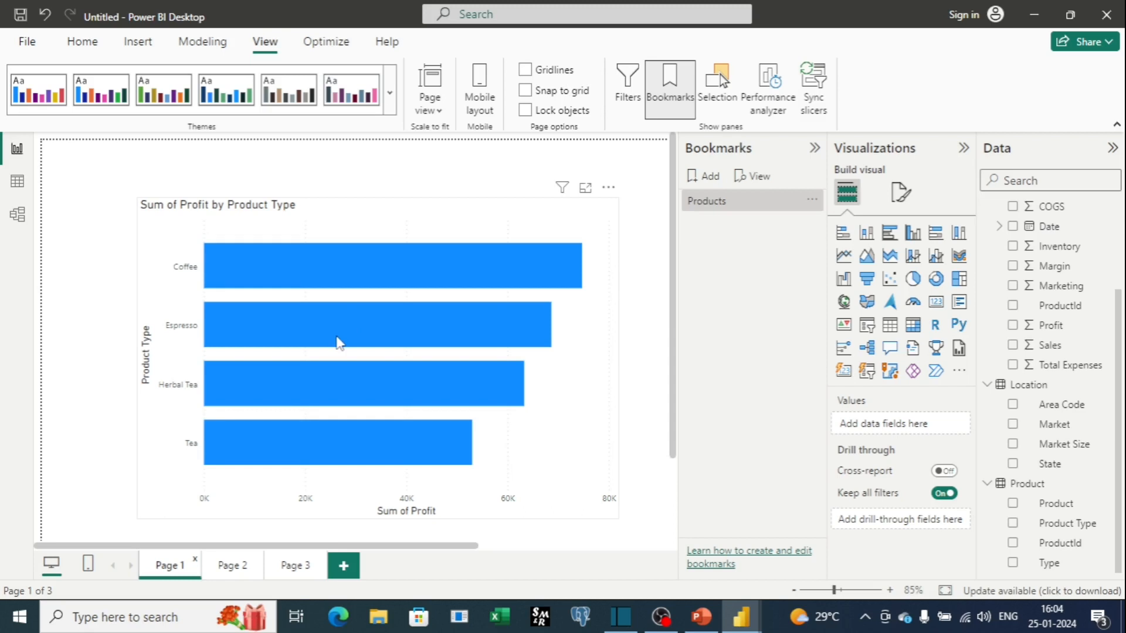
{"action": "mouse_move", "coordinate": [340, 339]}
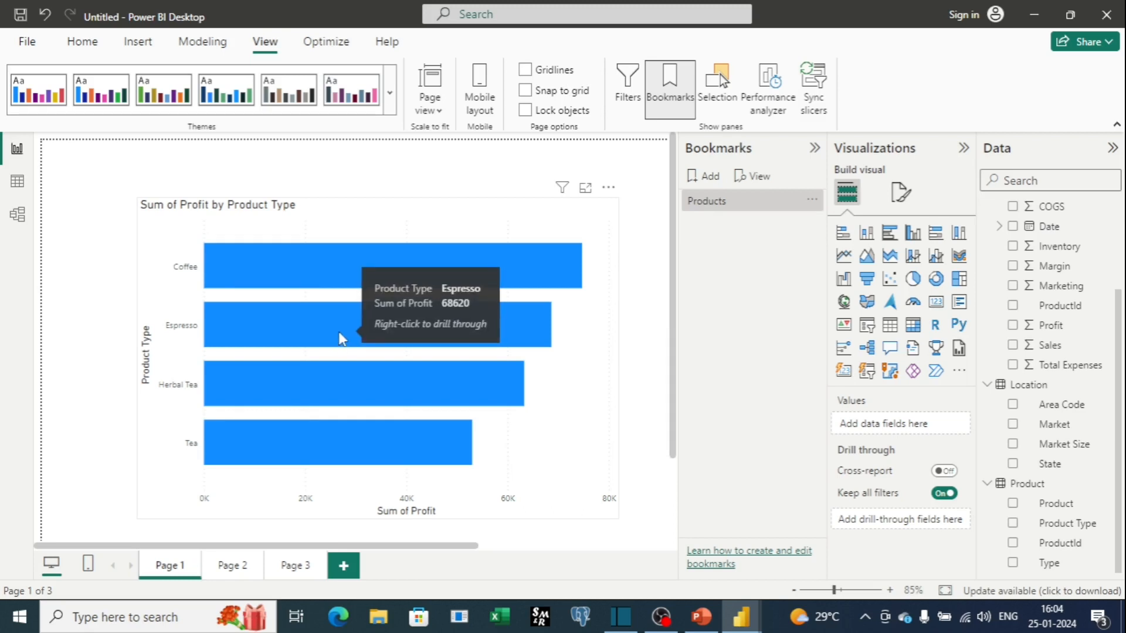
{"action": "right_click", "coordinate": [340, 339]}
{"action": "mouse_move", "coordinate": [408, 445]}
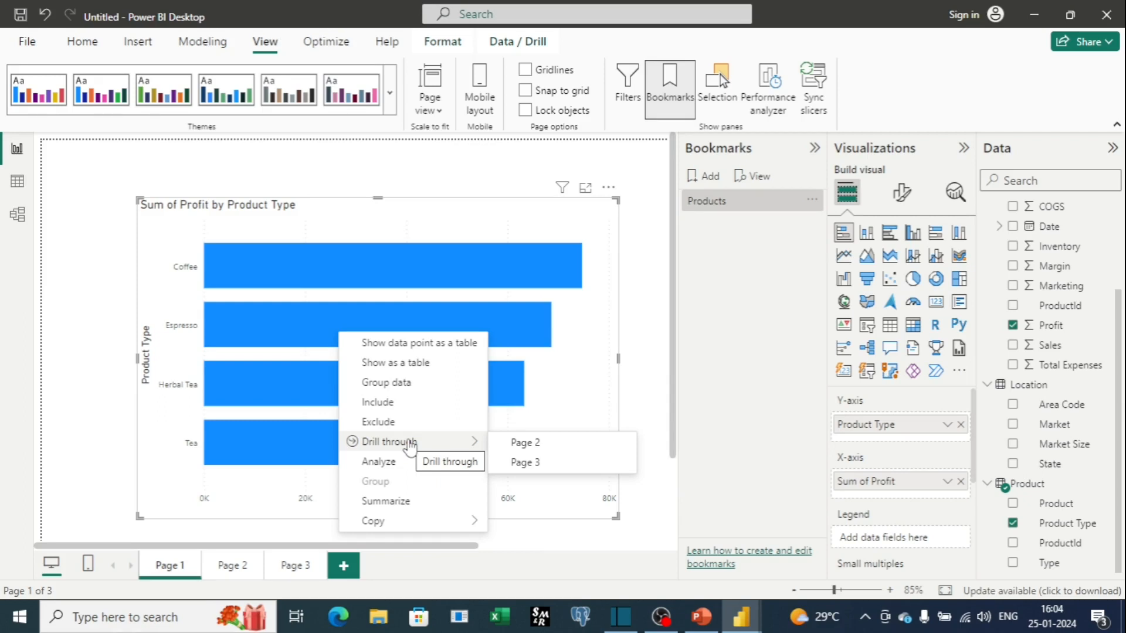
{"action": "left_click", "coordinate": [498, 452]}
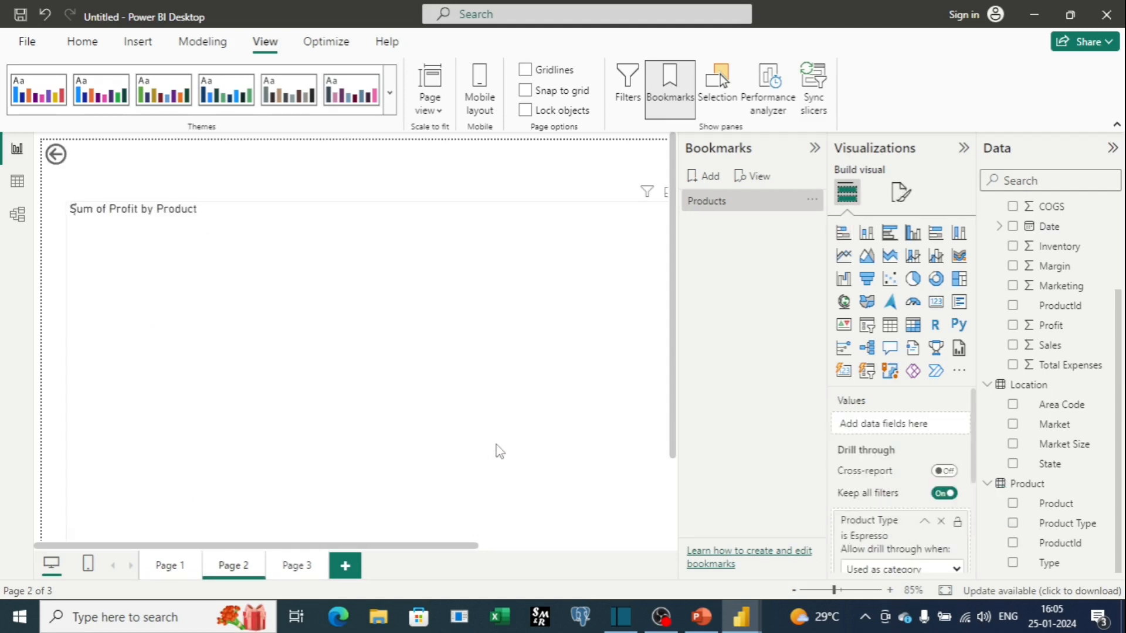
Apply the Products bookmark to restore Page 2's unfiltered product chart.
{"action": "scroll", "coordinate": [342, 347], "scroll_direction": "down", "scroll_amount": 3}
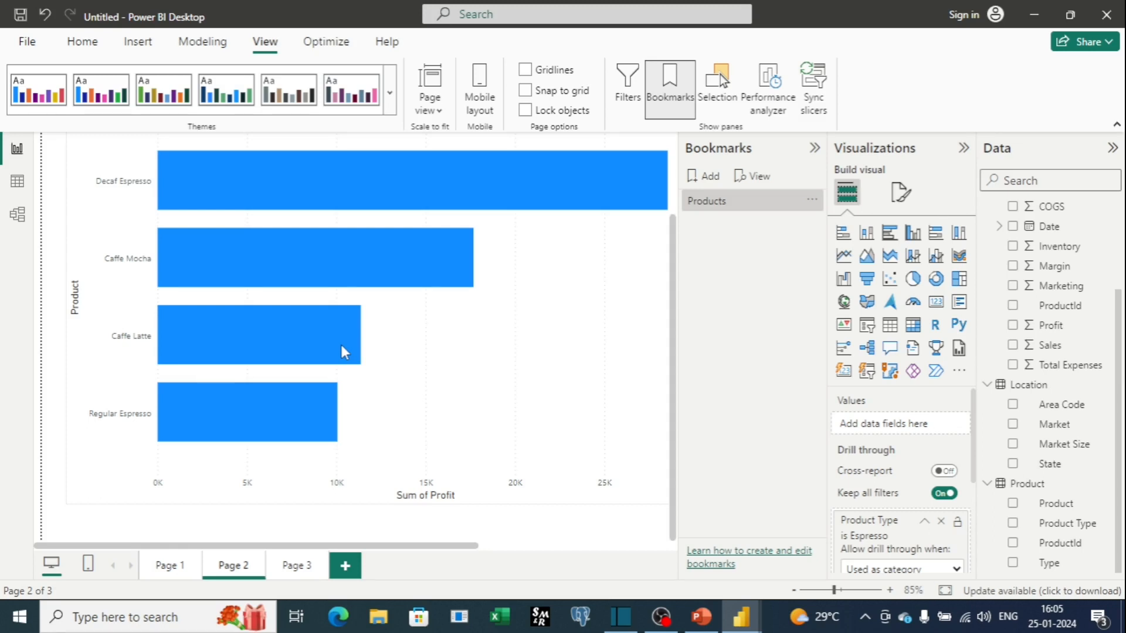
{"action": "scroll", "coordinate": [358, 340], "scroll_direction": "up", "scroll_amount": 3}
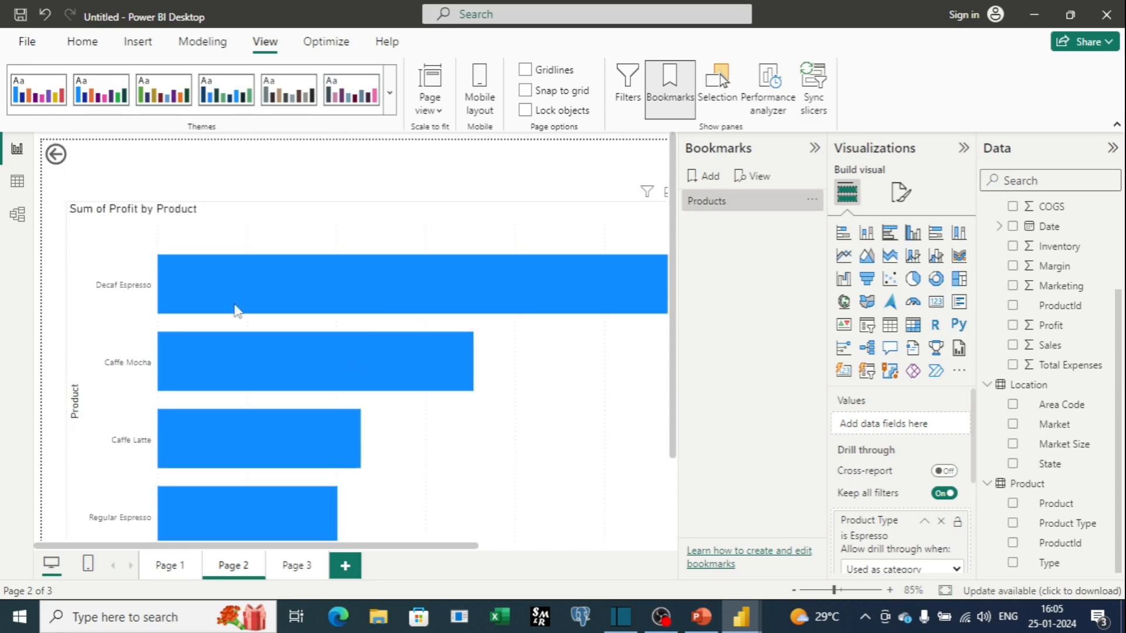
{"action": "mouse_move", "coordinate": [320, 336]}
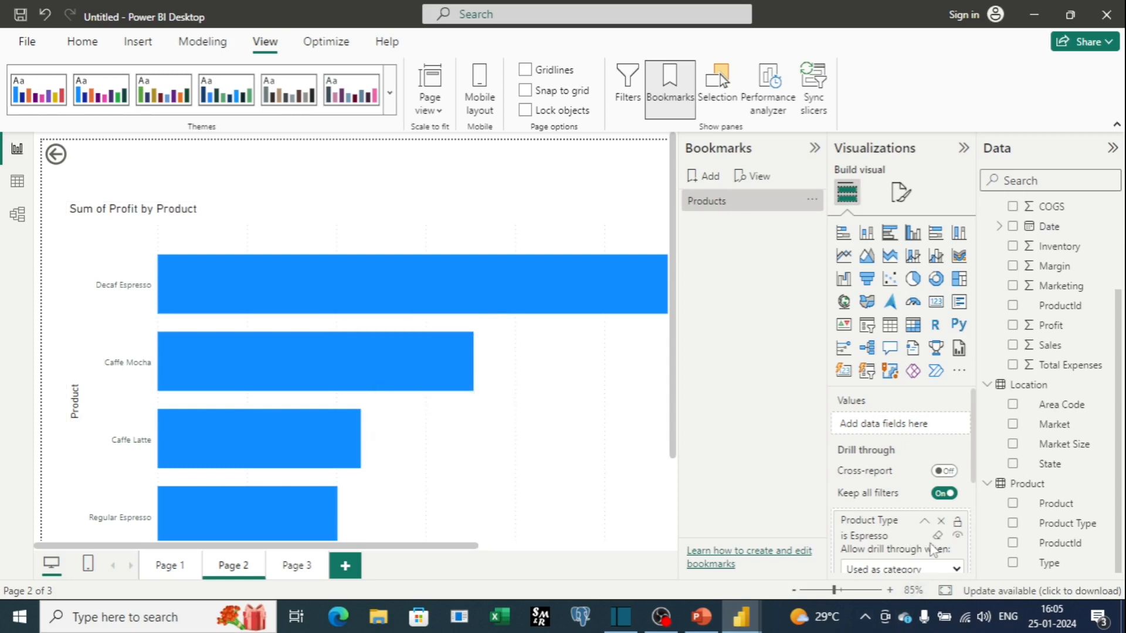
{"action": "left_click", "coordinate": [726, 205]}
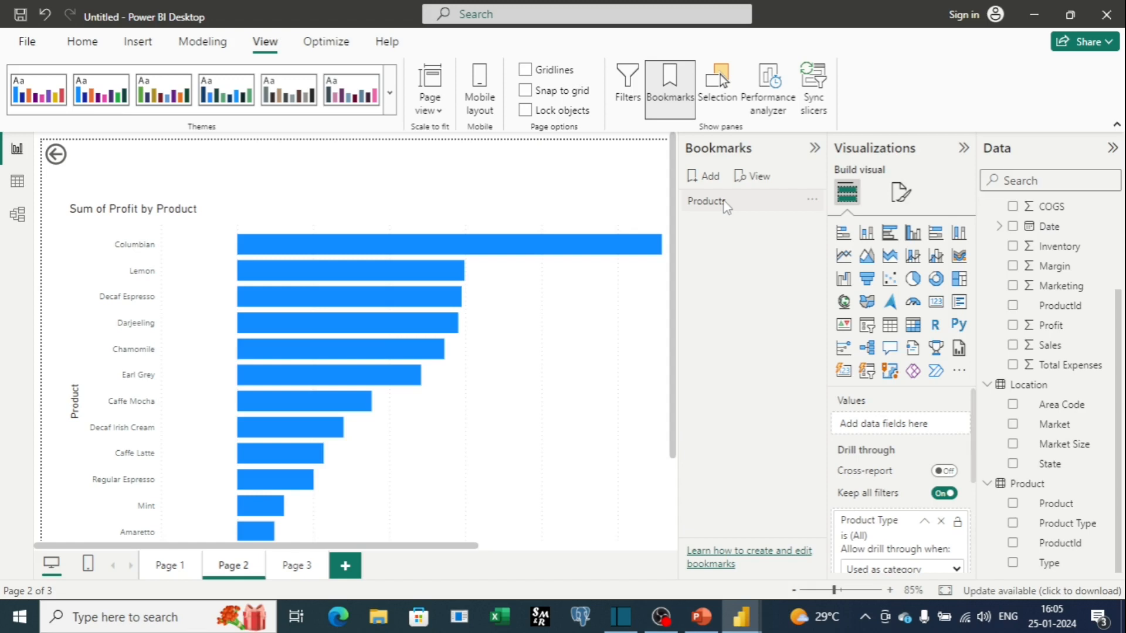
Drill through from the Herbal Tea bar on Page 1's chart to Page 2.
{"action": "left_click", "coordinate": [171, 567]}
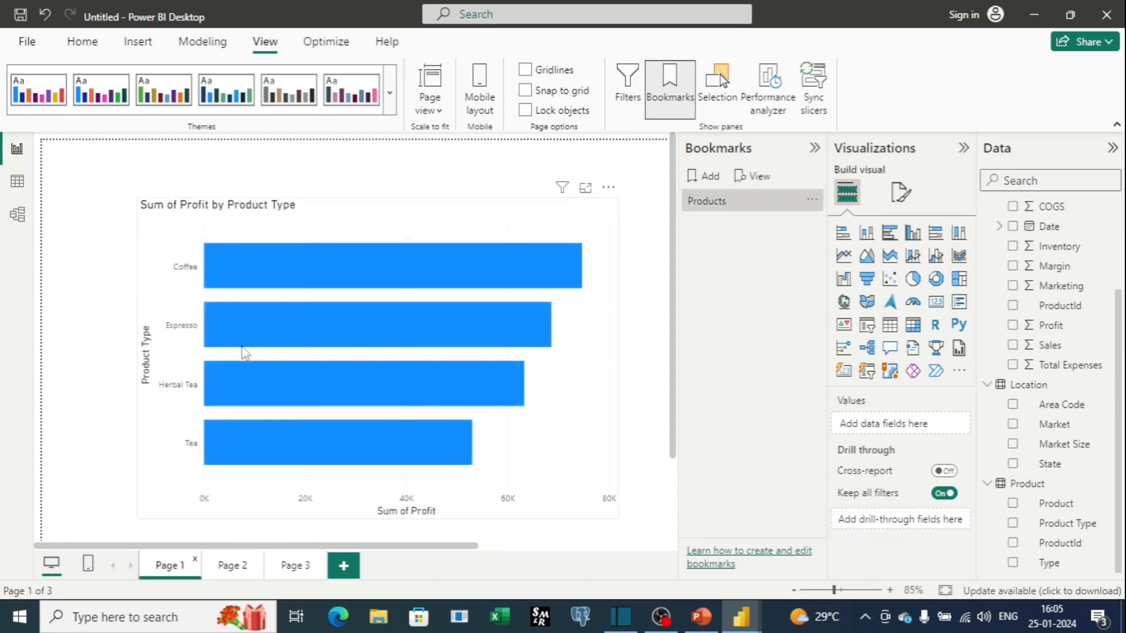
{"action": "mouse_move", "coordinate": [265, 387]}
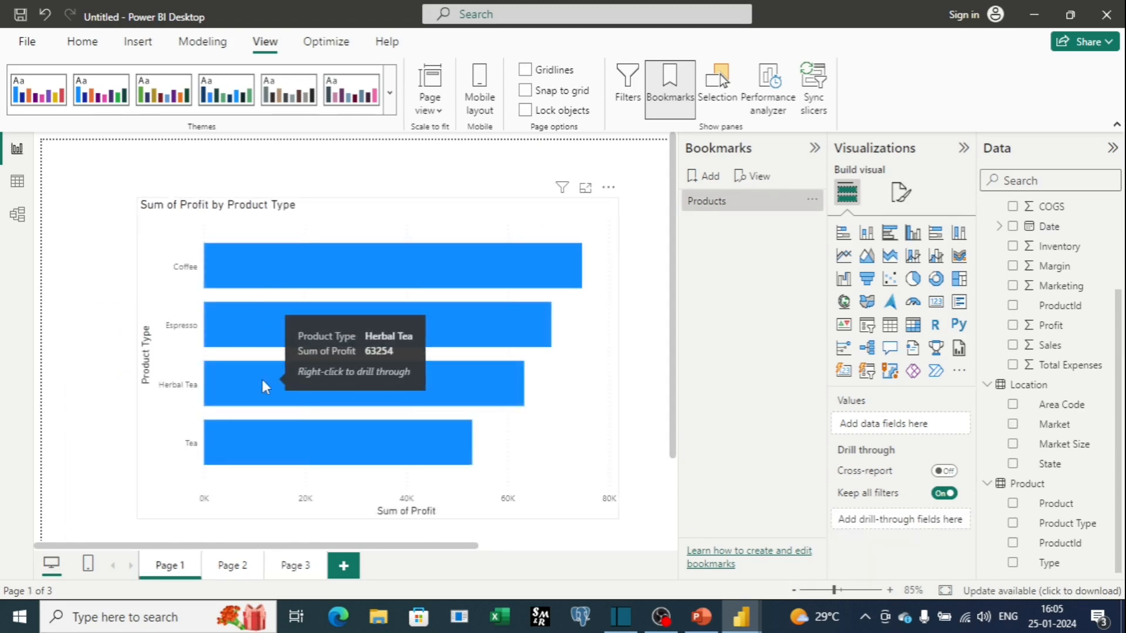
{"action": "right_click", "coordinate": [262, 380]}
{"action": "mouse_move", "coordinate": [340, 495]}
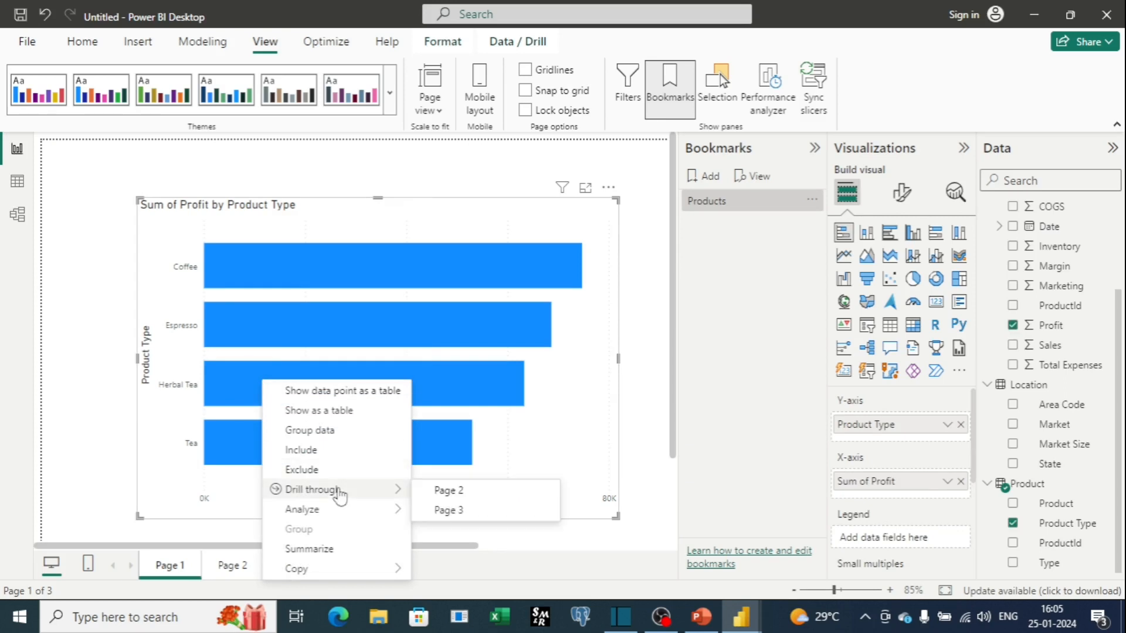
{"action": "left_click", "coordinate": [444, 494]}
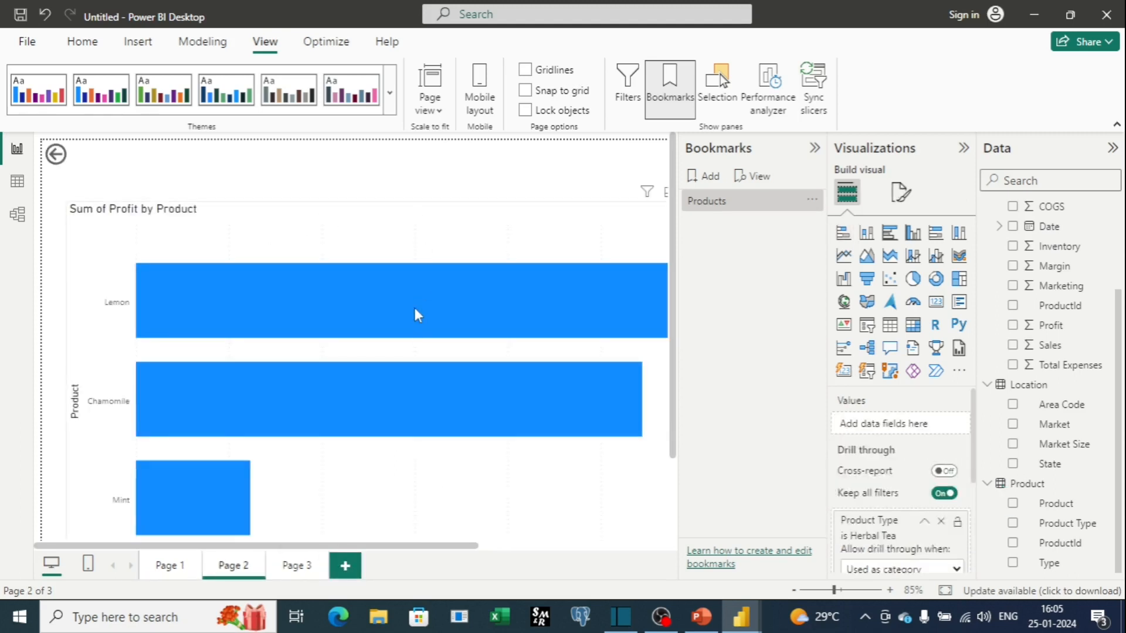
Apply the Products bookmark again and close the Bookmarks pane.
{"action": "scroll", "coordinate": [414, 305], "scroll_direction": "down", "scroll_amount": 2}
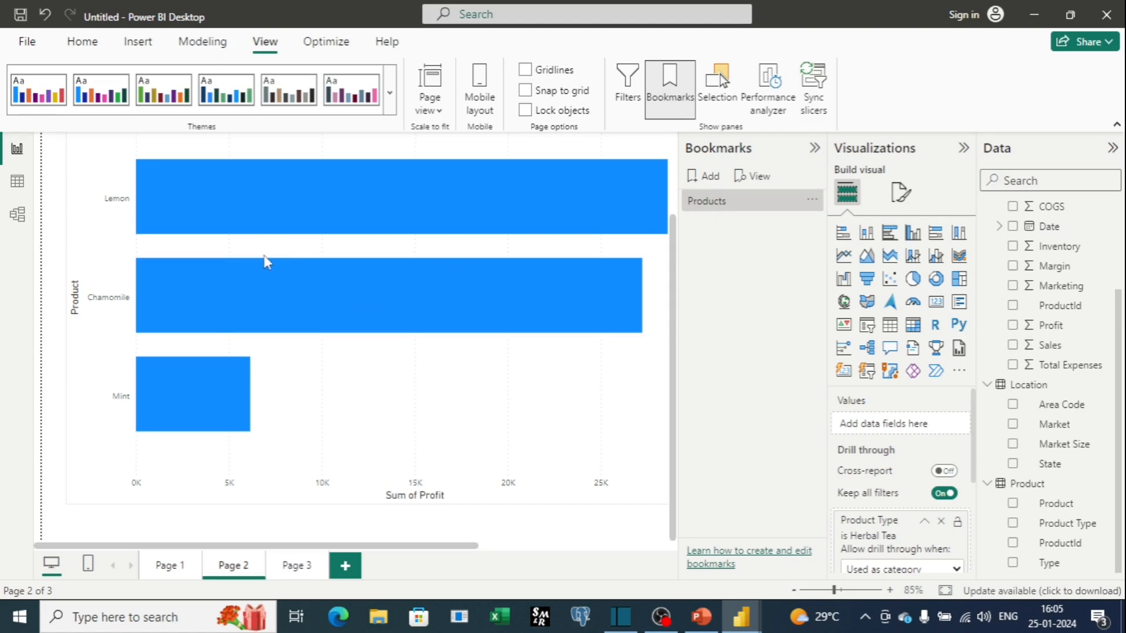
{"action": "left_click", "coordinate": [702, 205]}
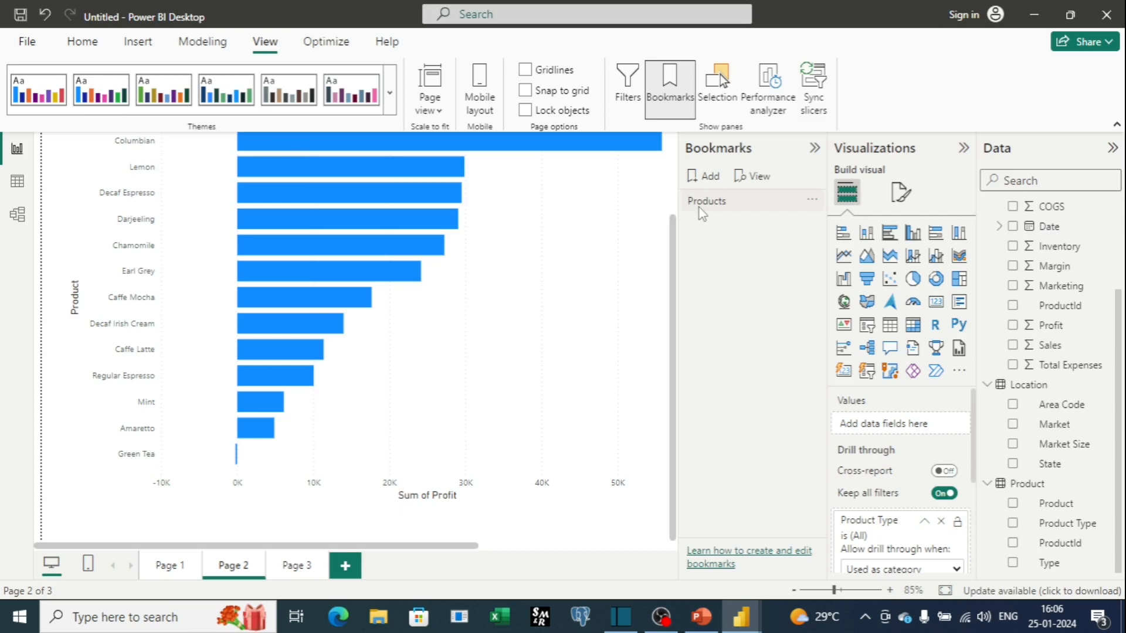
{"action": "left_click", "coordinate": [669, 95]}
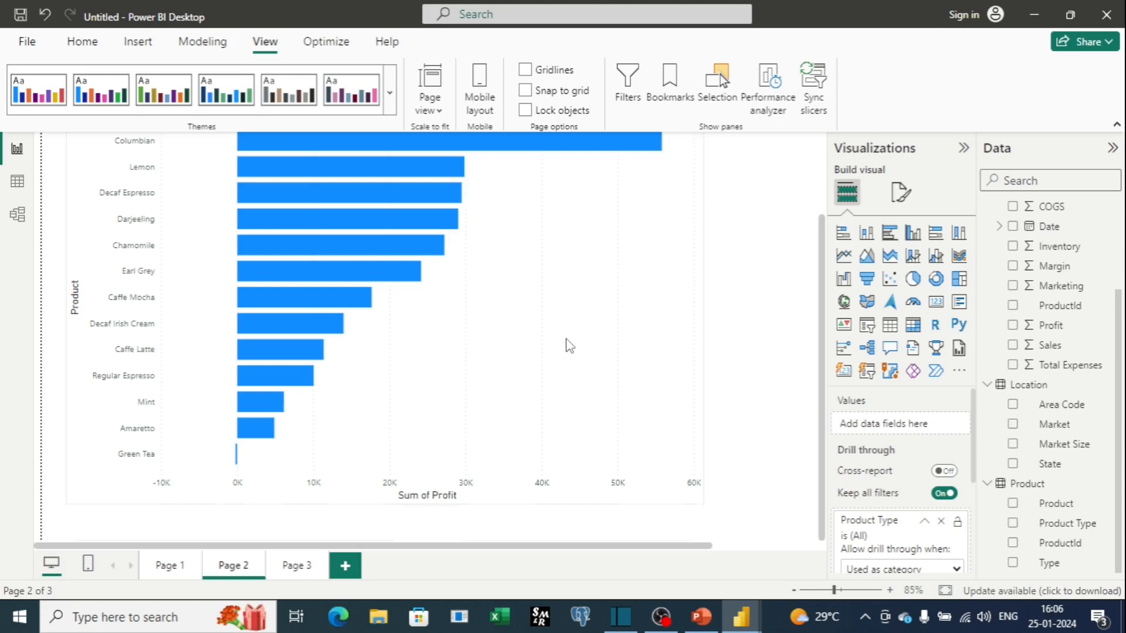
Insert a Reset button on Page 2 and place it to the right of the product chart.
{"action": "scroll", "coordinate": [568, 345], "scroll_direction": "up", "scroll_amount": 2}
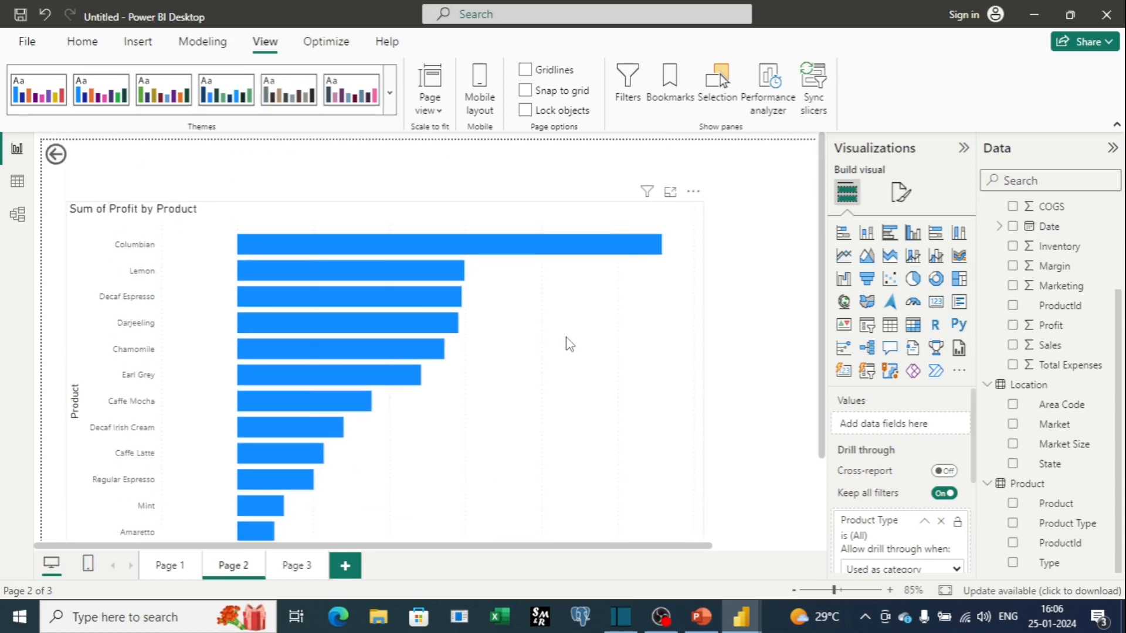
{"action": "scroll", "coordinate": [569, 345], "scroll_direction": "down", "scroll_amount": 1}
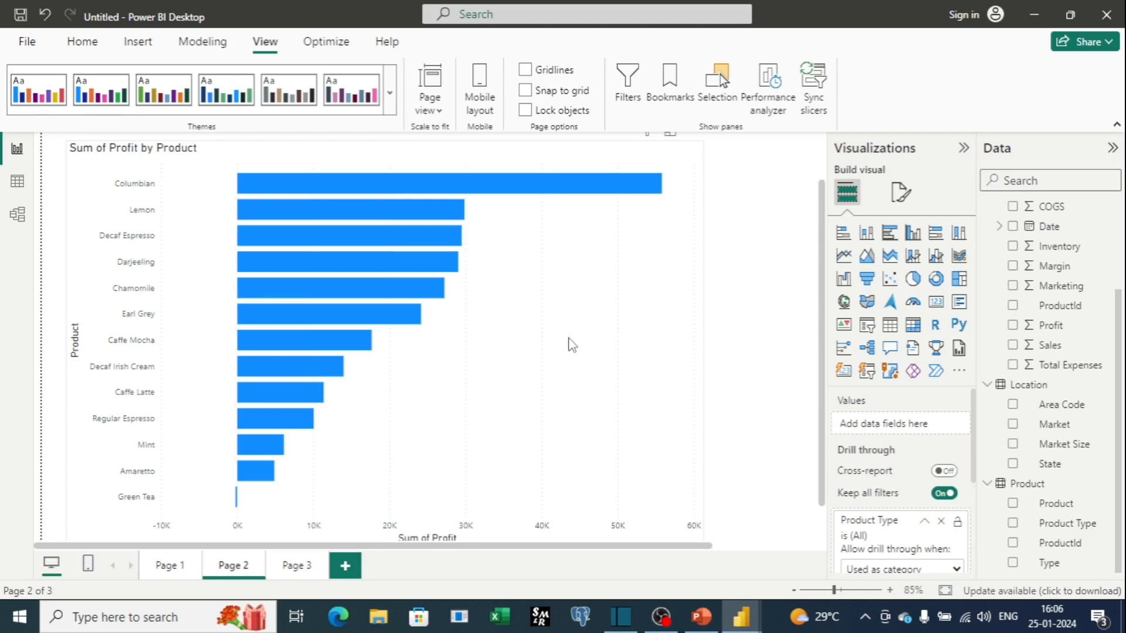
{"action": "scroll", "coordinate": [888, 437], "scroll_direction": "down", "scroll_amount": 2}
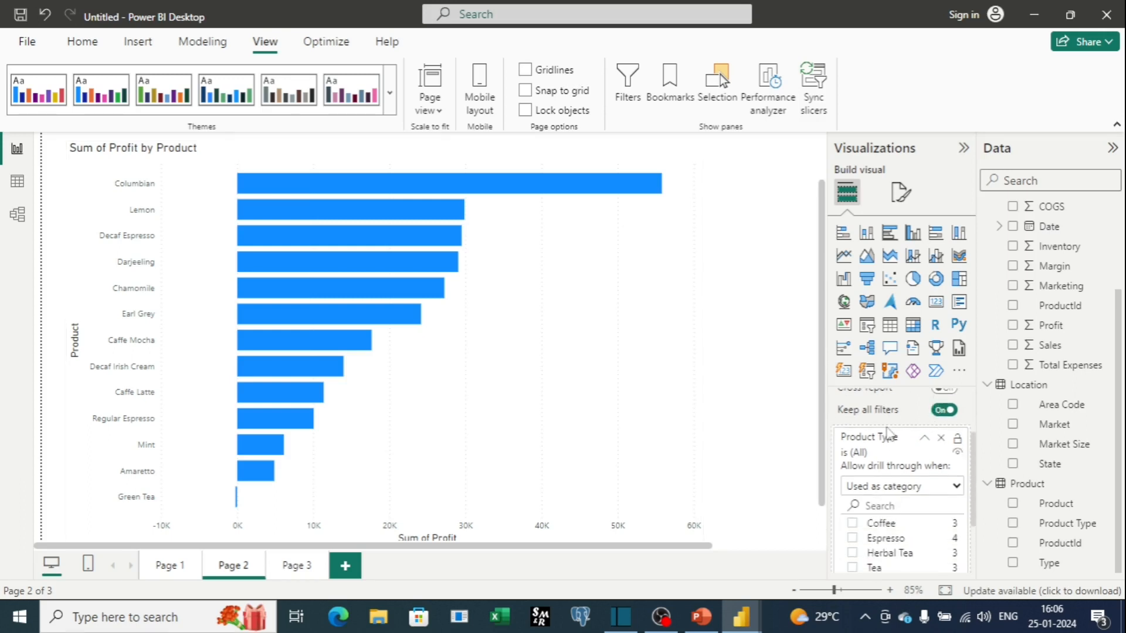
{"action": "scroll", "coordinate": [915, 528], "scroll_direction": "up", "scroll_amount": 2}
{"action": "scroll", "coordinate": [924, 545], "scroll_direction": "down", "scroll_amount": 2}
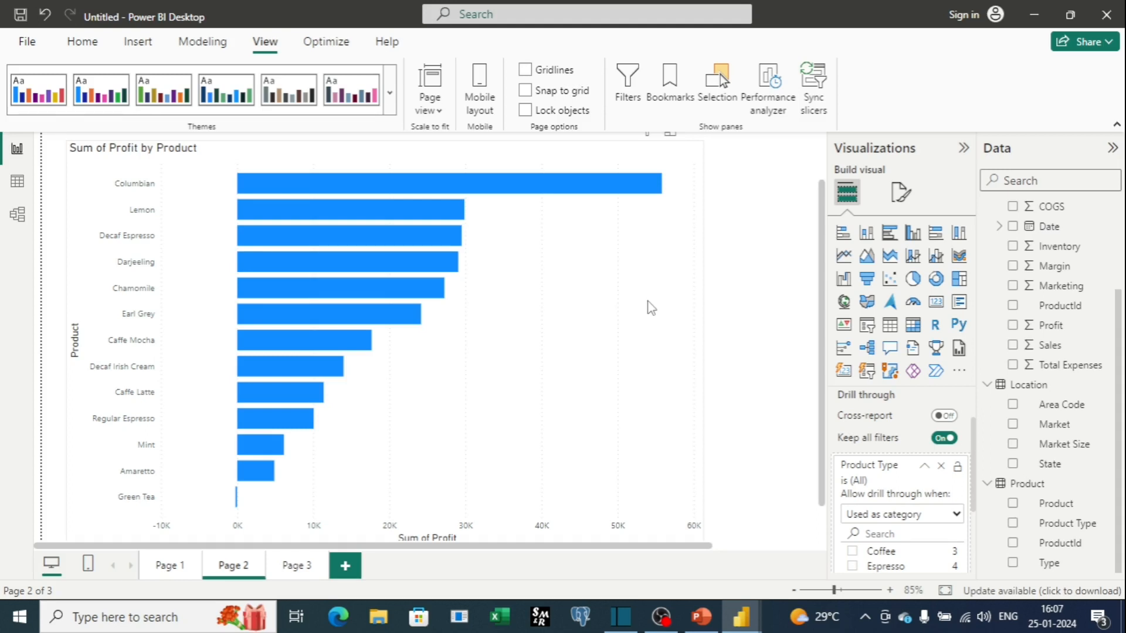
{"action": "left_click", "coordinate": [134, 49]}
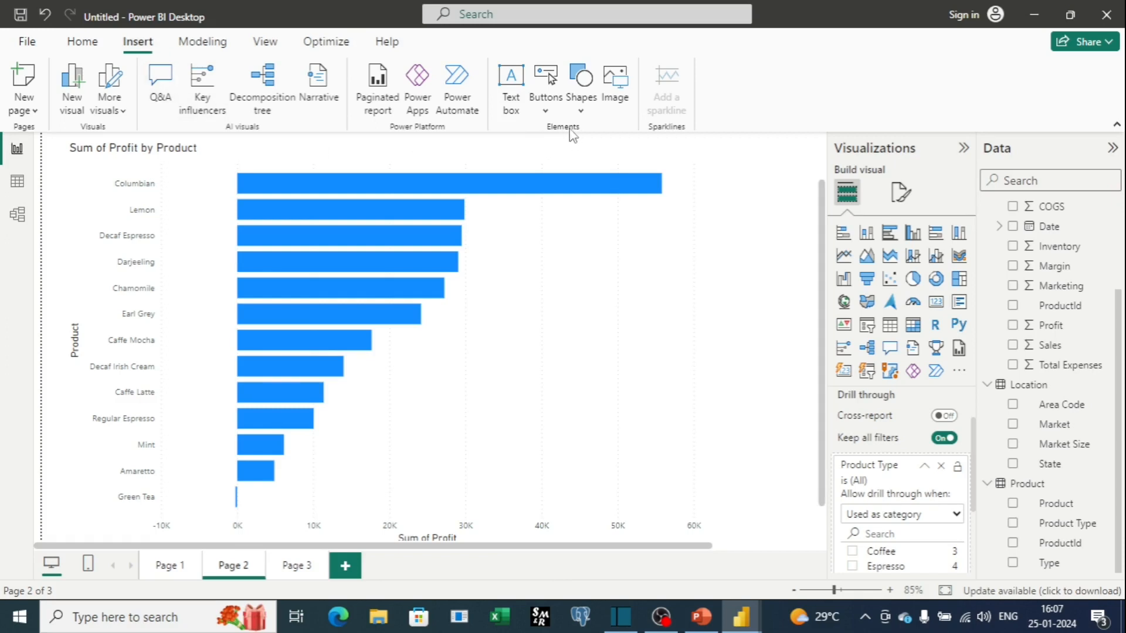
{"action": "left_click", "coordinate": [546, 111]}
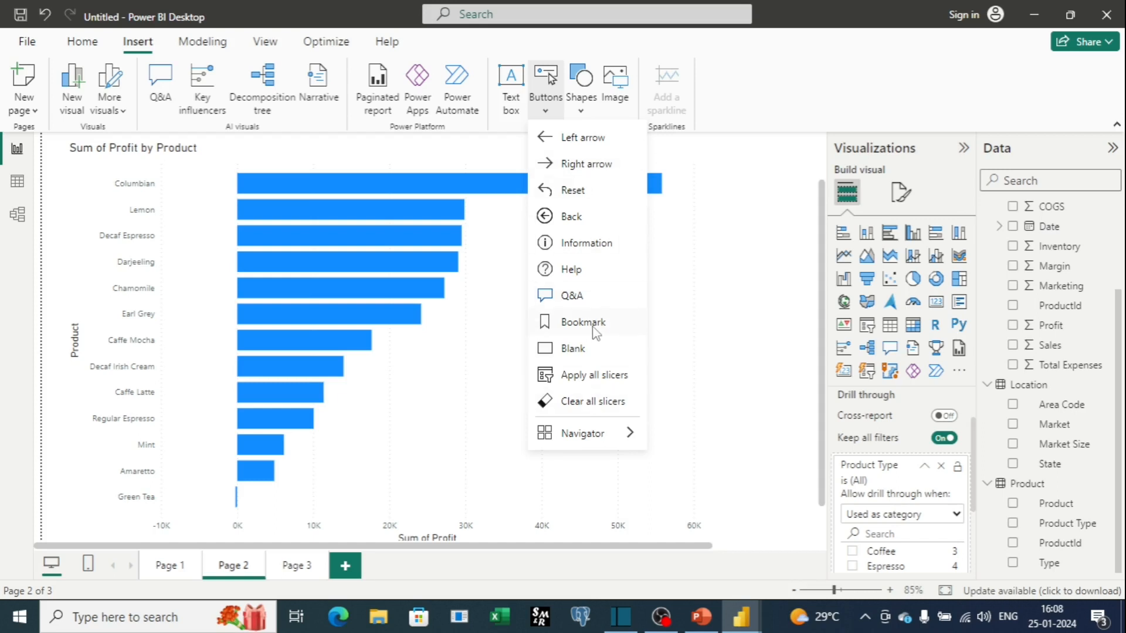
{"action": "left_click", "coordinate": [572, 190]}
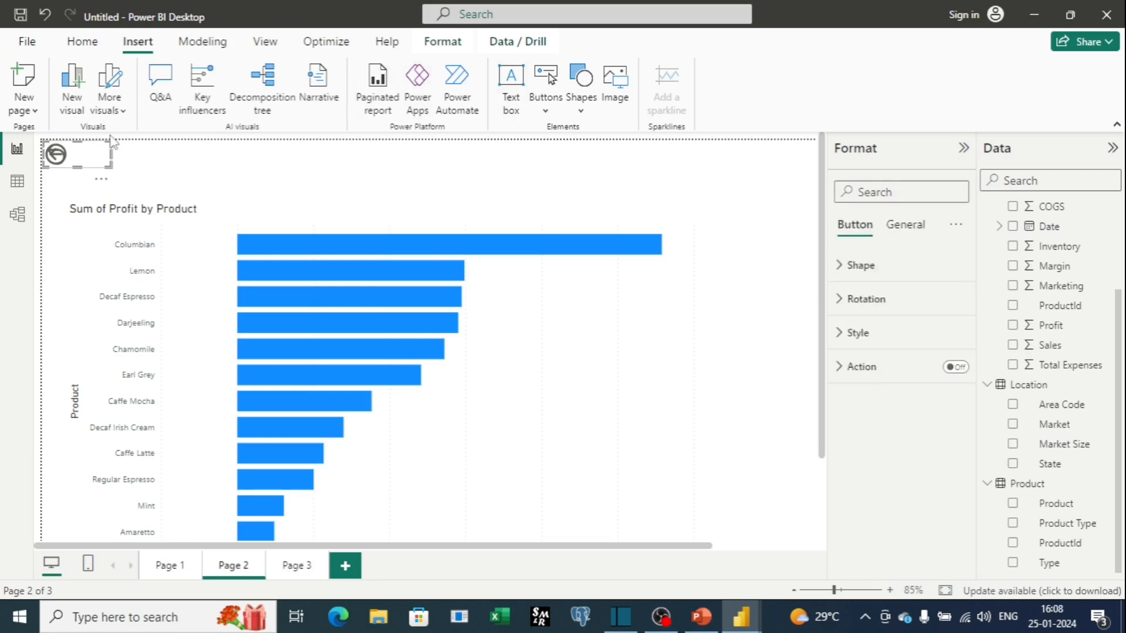
{"action": "left_click_drag", "start_coordinate": [92, 158], "coordinate": [737, 303]}
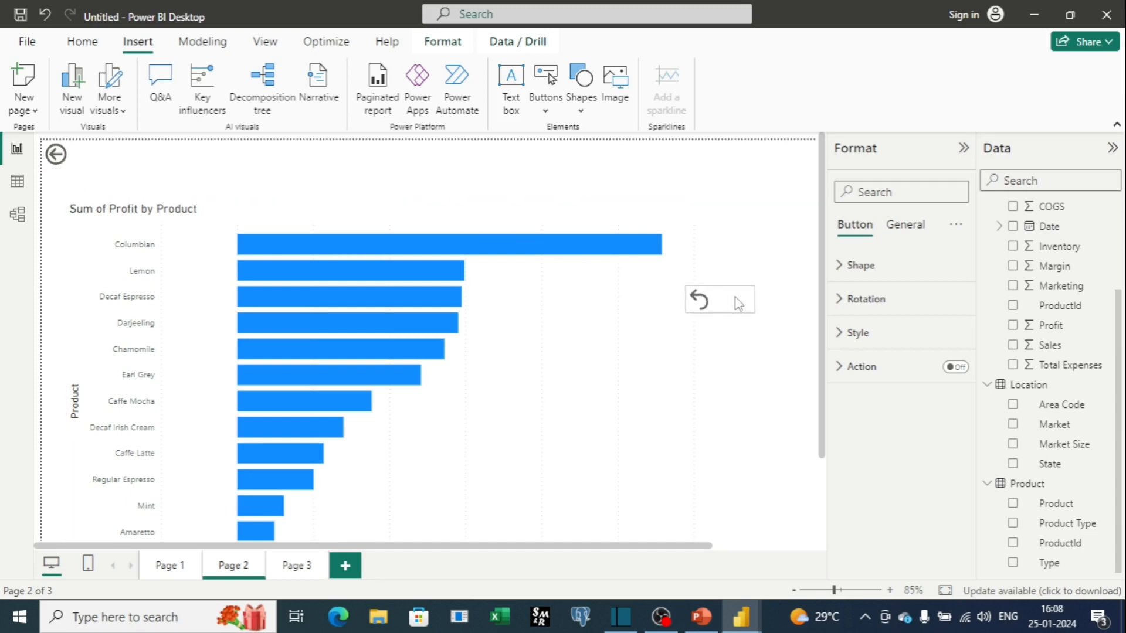
Resize the product chart and move the Reset button up beside the chart's upper right corner.
{"action": "left_click_drag", "start_coordinate": [698, 193], "coordinate": [568, 176]}
{"action": "left_click_drag", "start_coordinate": [725, 294], "coordinate": [717, 238]}
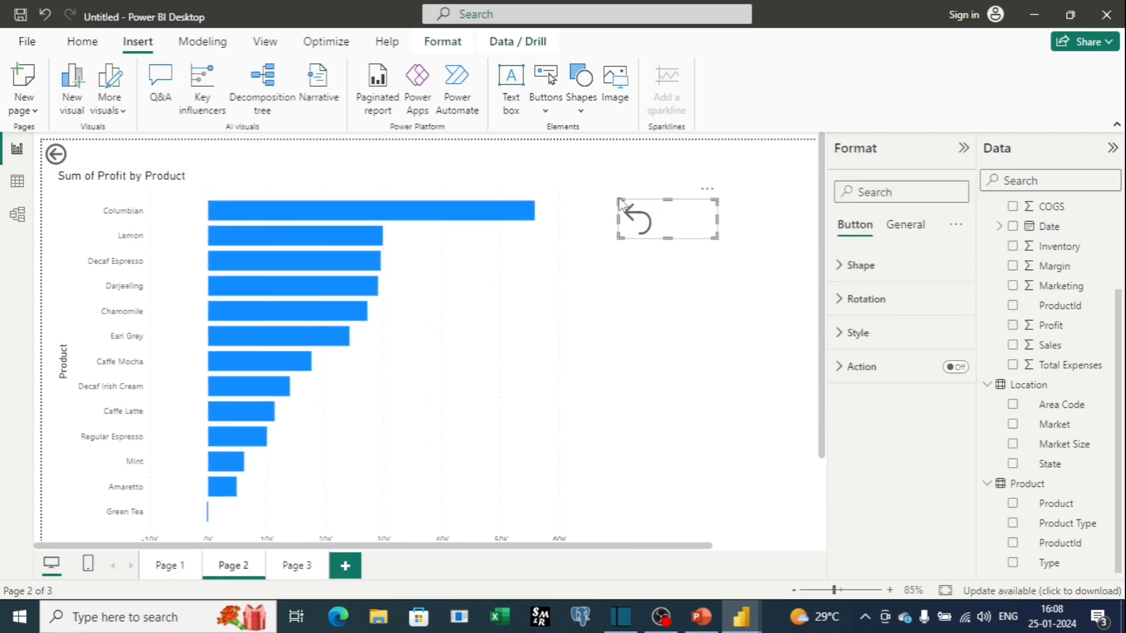
{"action": "left_click", "coordinate": [593, 192]}
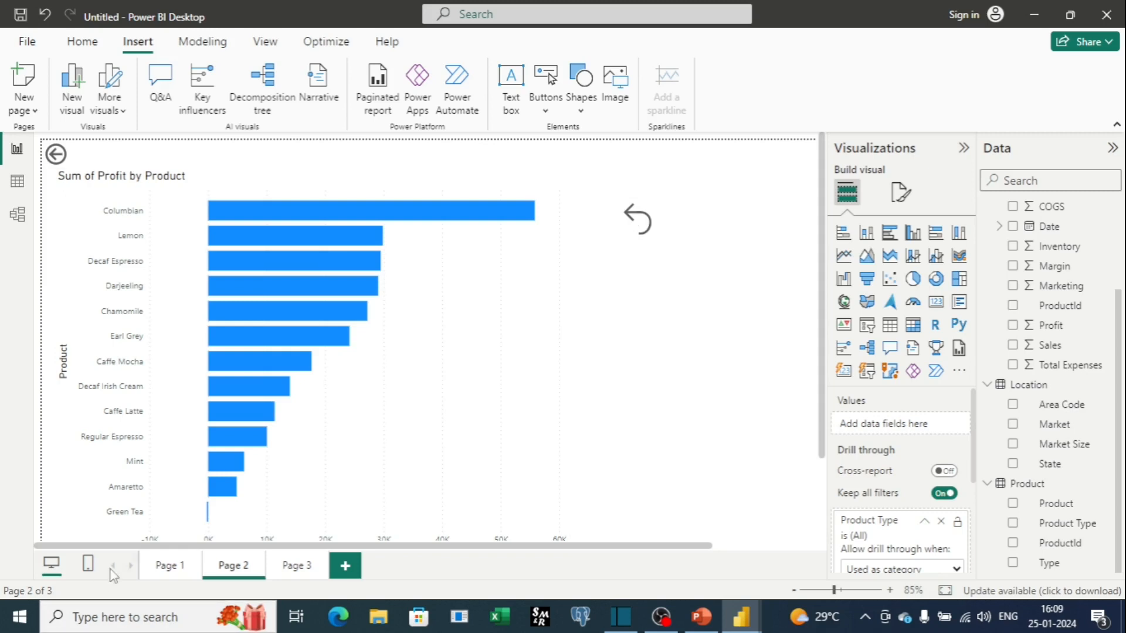
Drill through from the Tea bar on Page 1's chart to Page 2.
{"action": "left_click", "coordinate": [167, 577]}
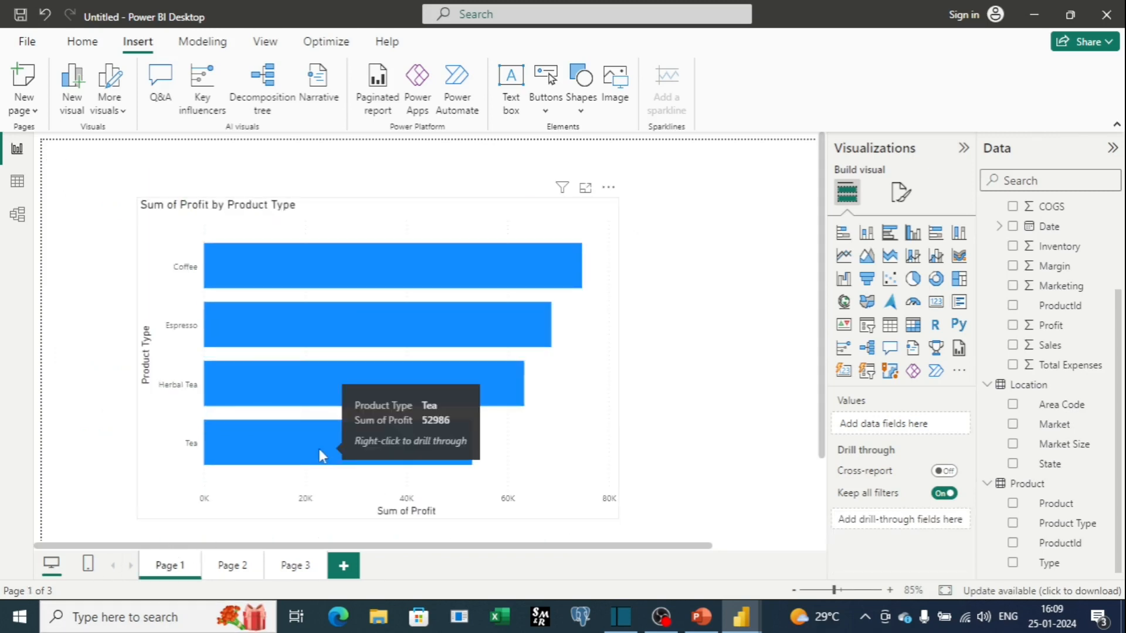
{"action": "right_click", "coordinate": [318, 450]}
{"action": "mouse_move", "coordinate": [405, 366]}
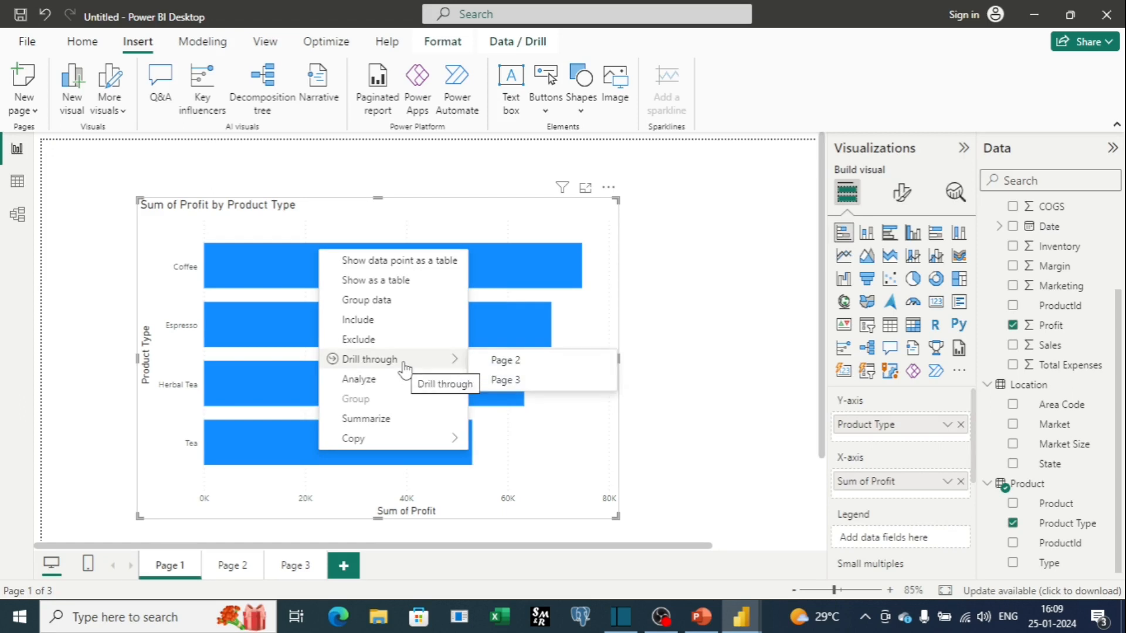
{"action": "left_click", "coordinate": [483, 360]}
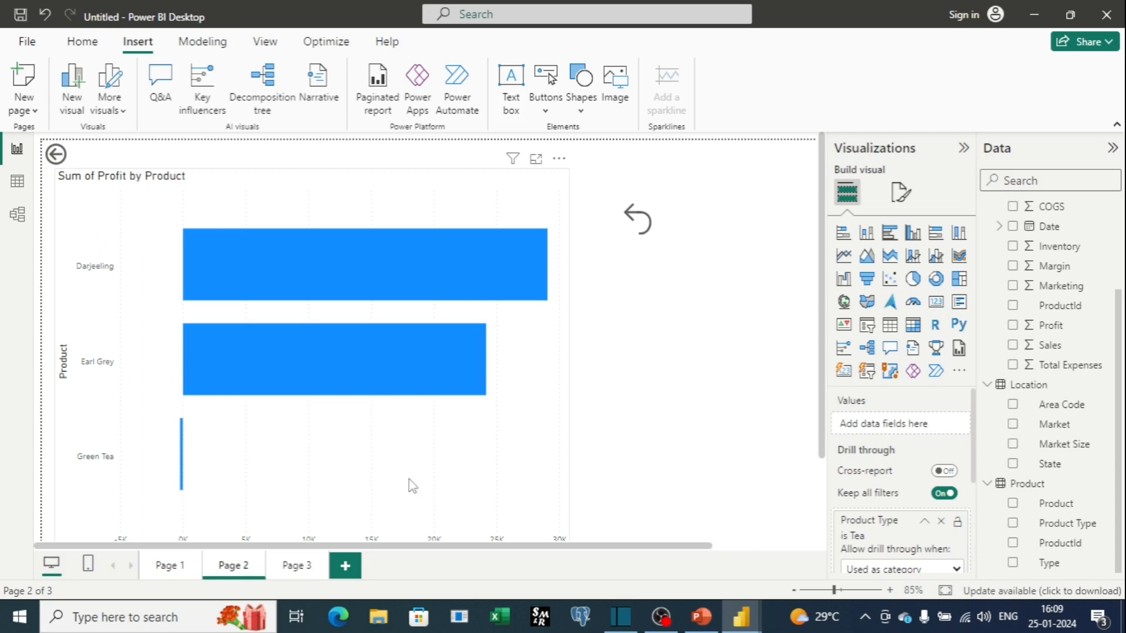
Select the Reset button, turn on its Action and set the action type to Bookmark.
{"action": "left_click", "coordinate": [641, 227]}
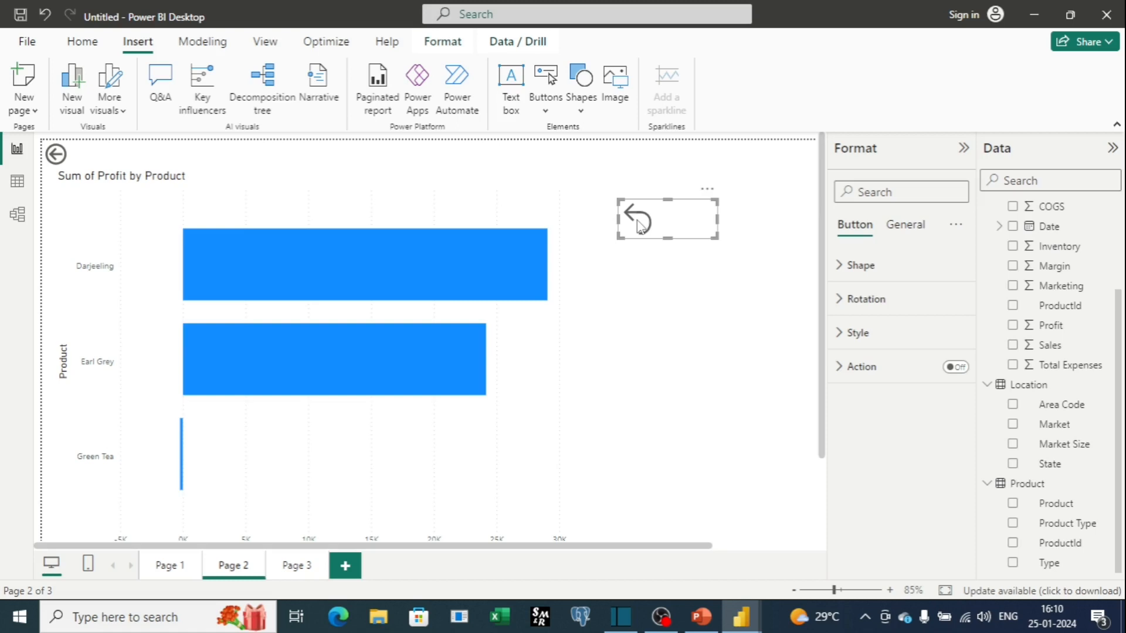
{"action": "left_click", "coordinate": [639, 226]}
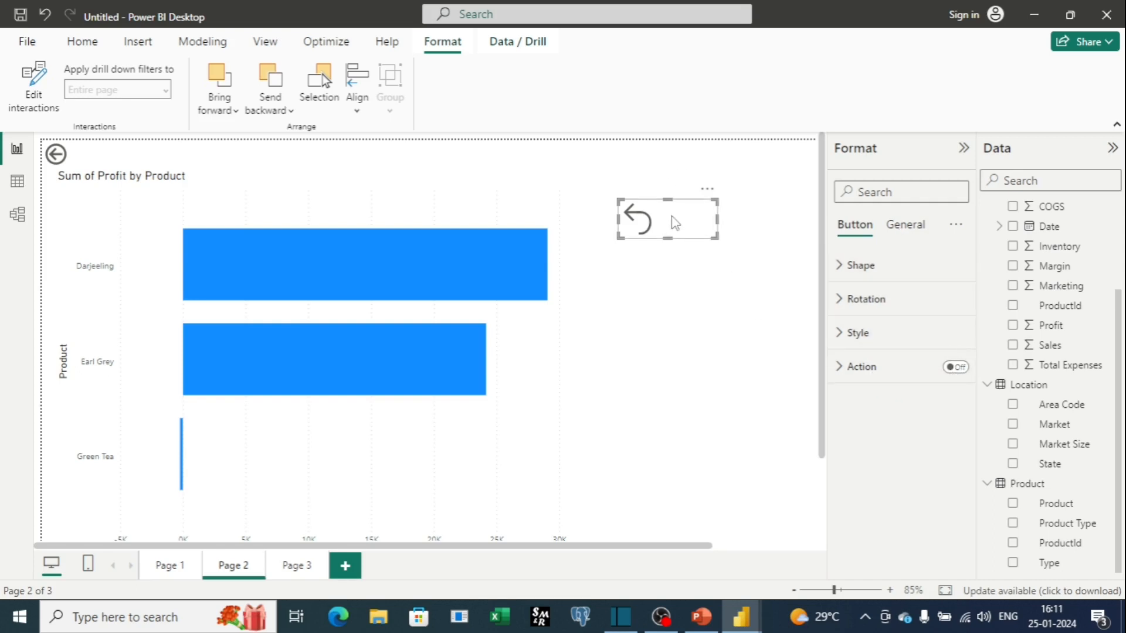
{"action": "left_click", "coordinate": [953, 368]}
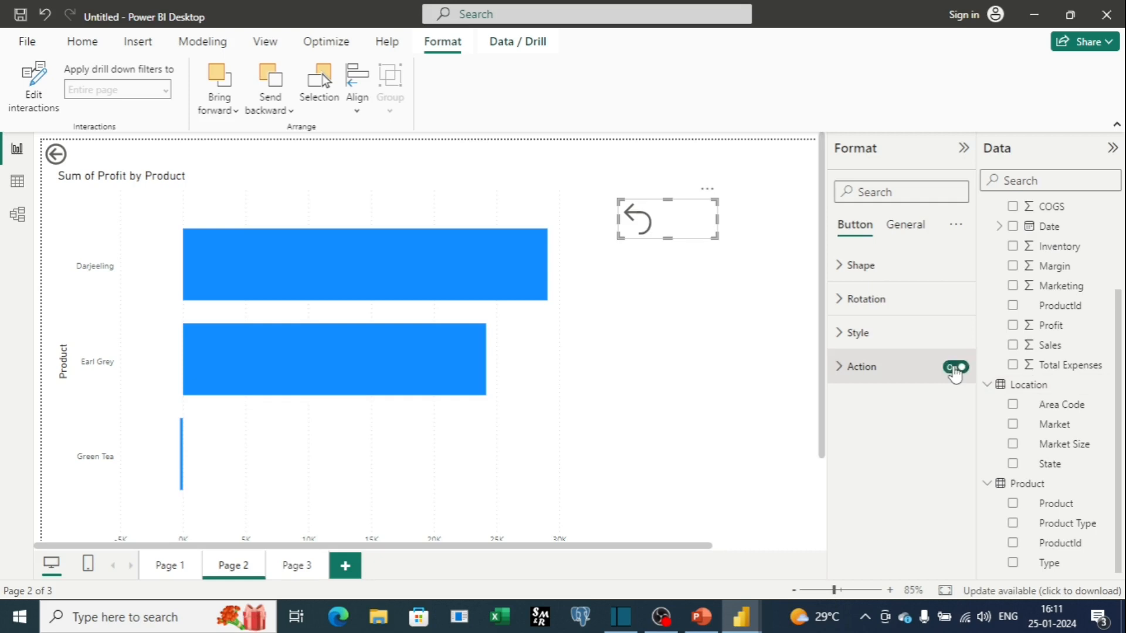
{"action": "left_click", "coordinate": [842, 368]}
{"action": "scroll", "coordinate": [897, 411], "scroll_direction": "down", "scroll_amount": 2}
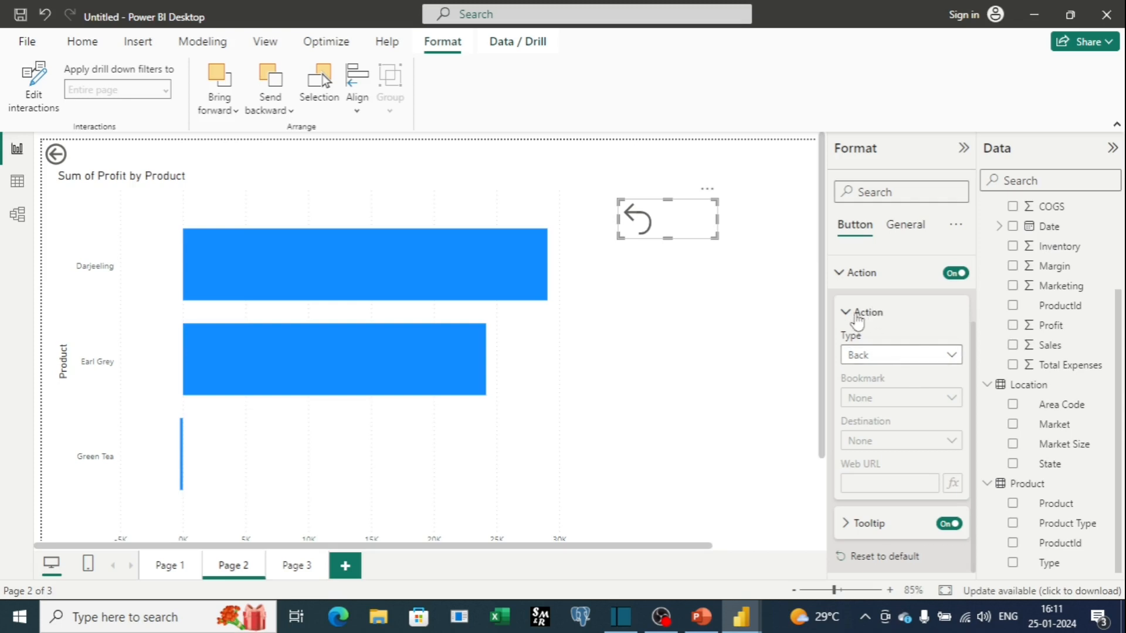
{"action": "left_click", "coordinate": [956, 364]}
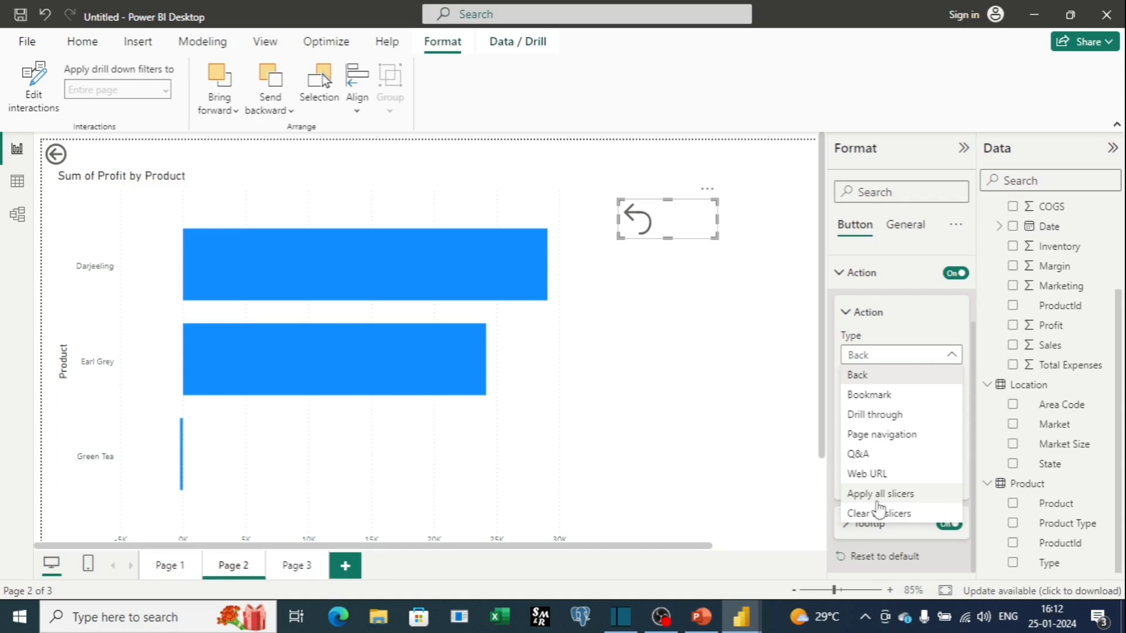
{"action": "left_click", "coordinate": [878, 395]}
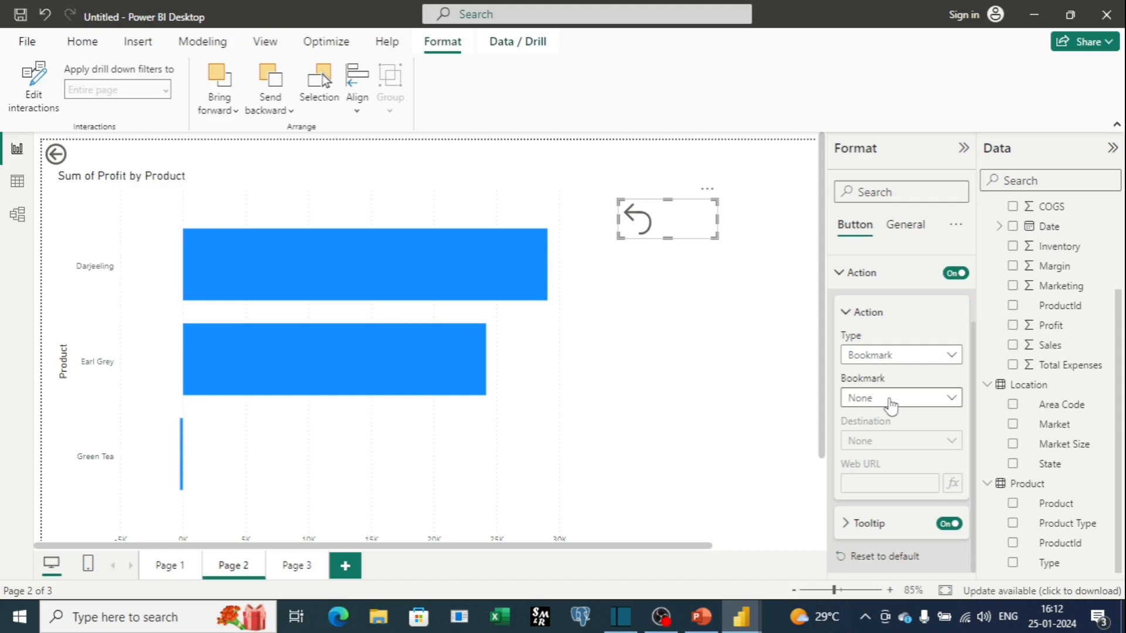
Link the Reset button to the Products bookmark and set its tooltip text to Click Ctrl + Key to clear filter.
{"action": "left_click", "coordinate": [953, 401]}
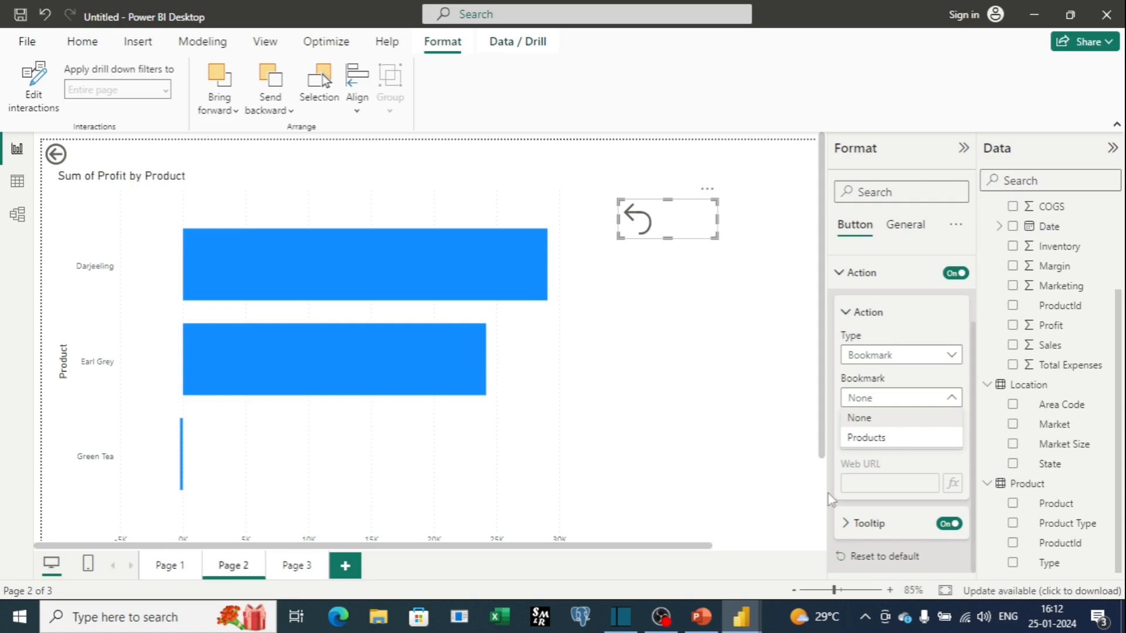
{"action": "left_click", "coordinate": [877, 438]}
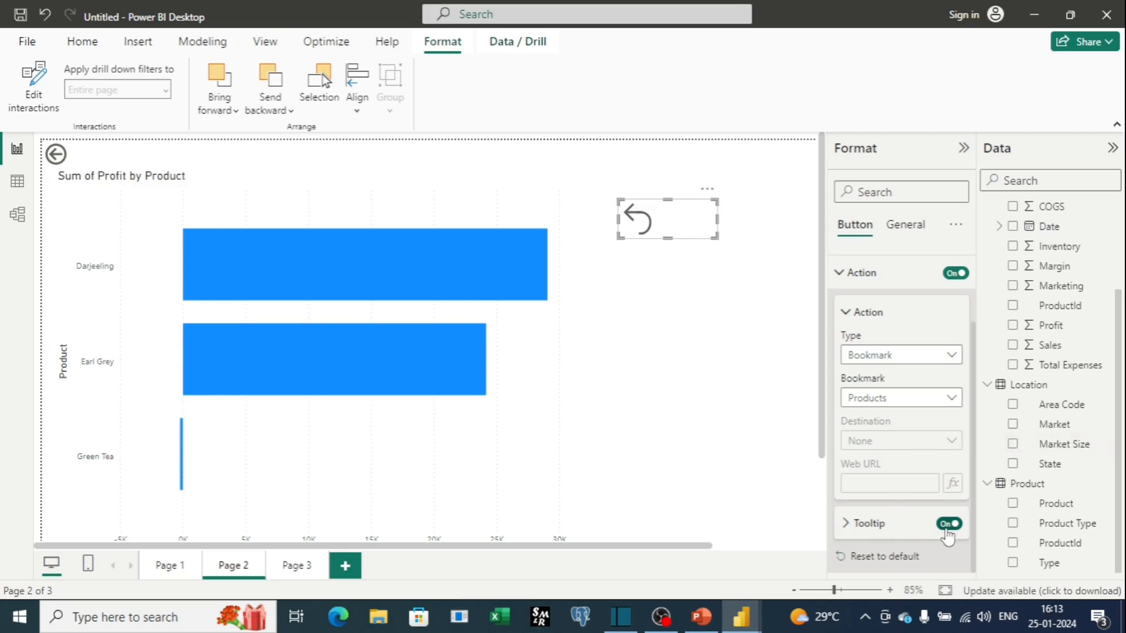
{"action": "left_click", "coordinate": [850, 524]}
{"action": "left_click", "coordinate": [896, 525]}
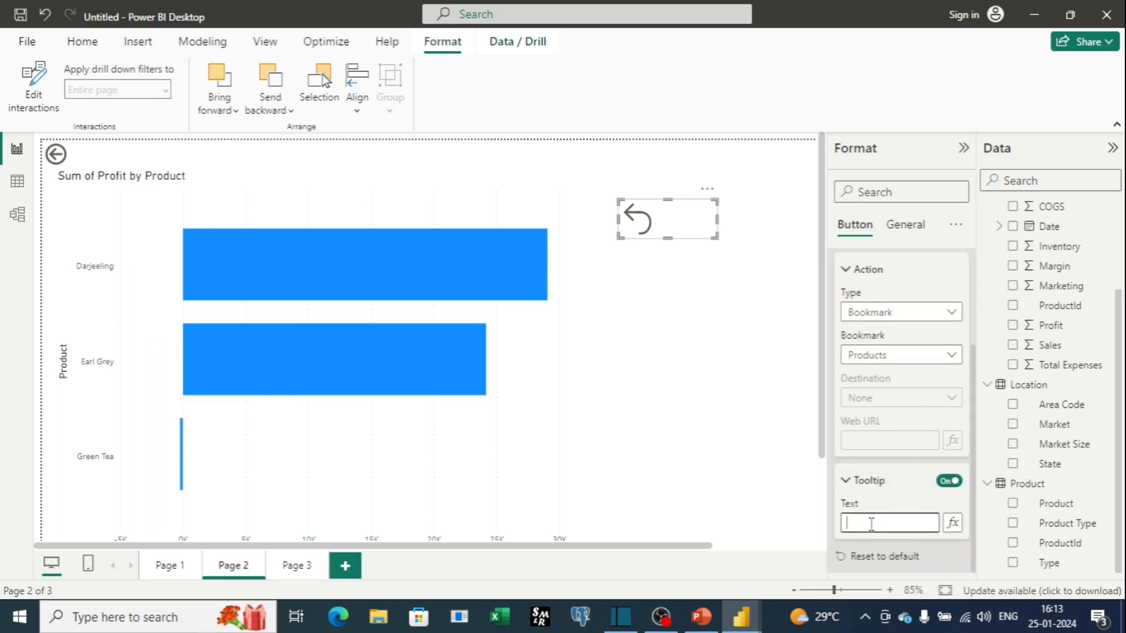
{"action": "type", "text": "Click Ctrl + Key to cl"}
{"action": "left_click", "coordinate": [783, 348]}
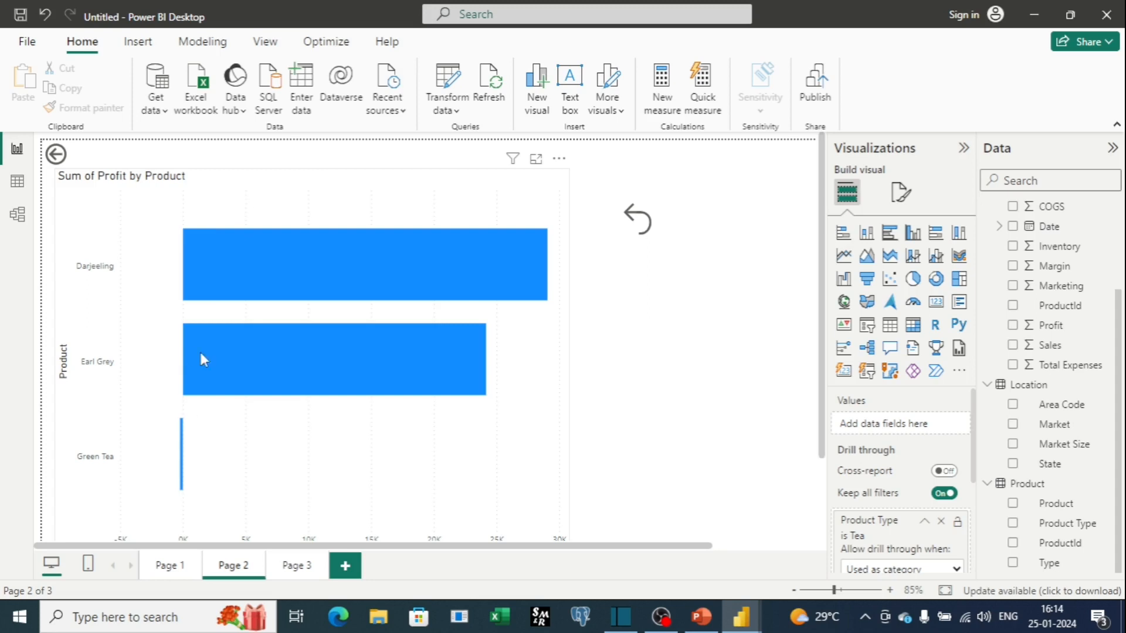
Switch to Page 1 and back to Page 2, then use the Reset button to clear the drill-through filter.
{"action": "left_click", "coordinate": [170, 565]}
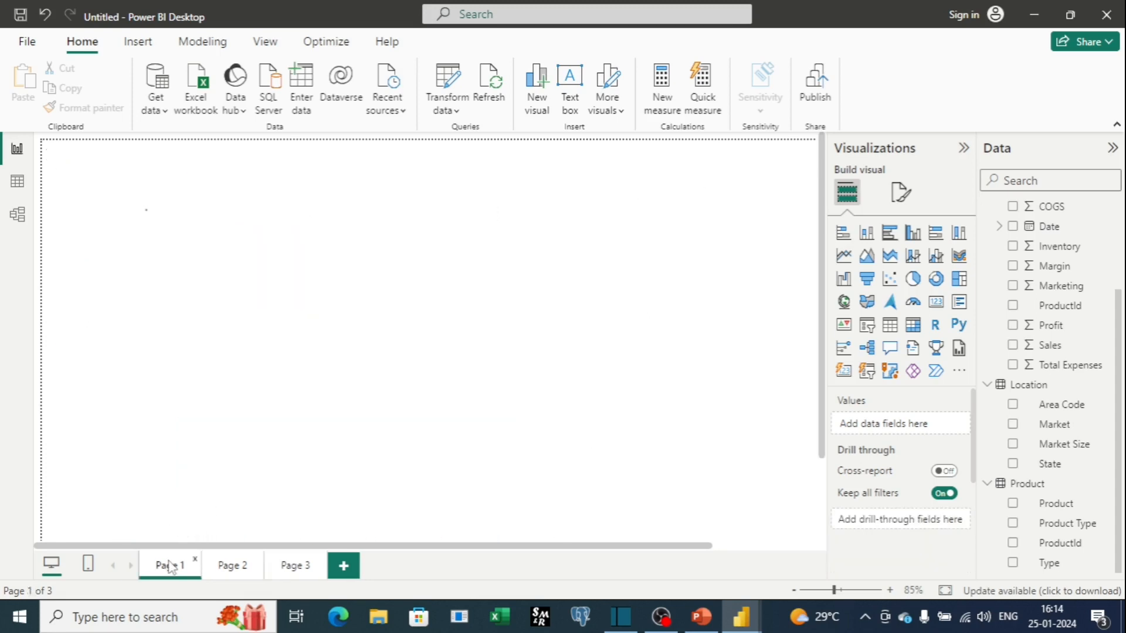
{"action": "left_click", "coordinate": [245, 567]}
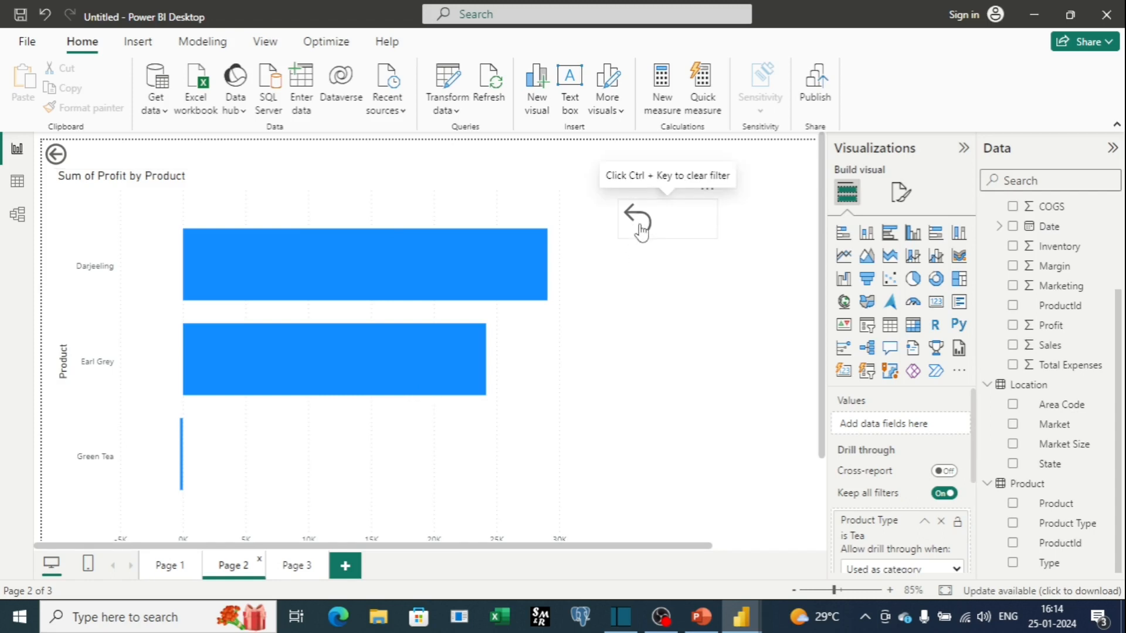
{"action": "left_click", "coordinate": [641, 229], "text": "ctrl"}
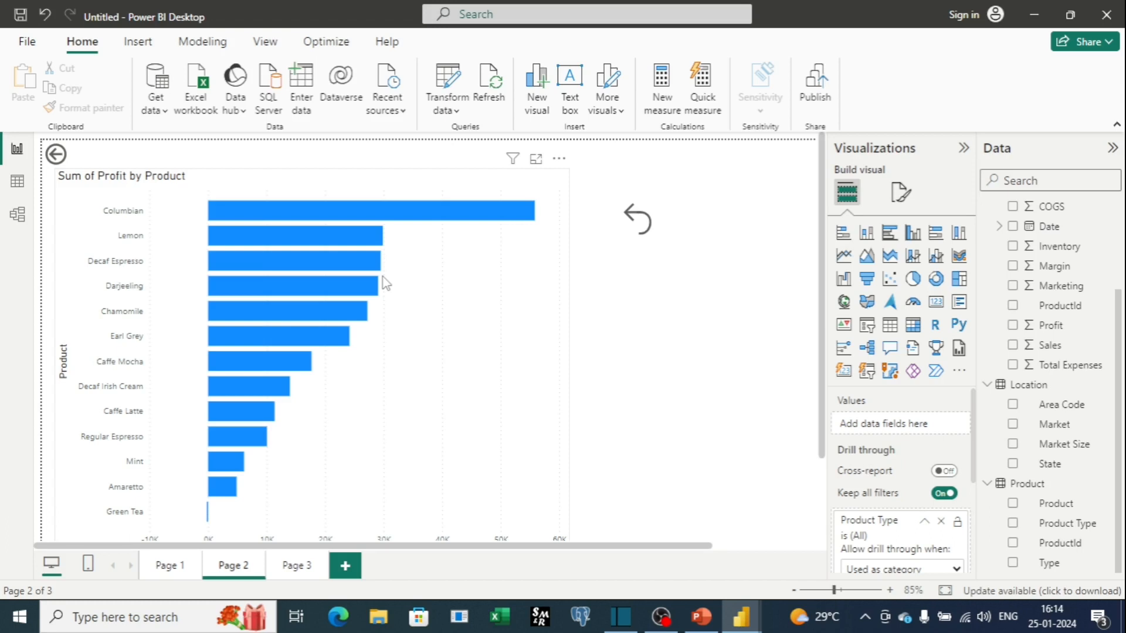
Drill through from the Herbal Tea bar on Page 1's chart to Page 2, then clear the filter with the Reset button.
{"action": "scroll", "coordinate": [938, 466], "scroll_direction": "down", "scroll_amount": 3}
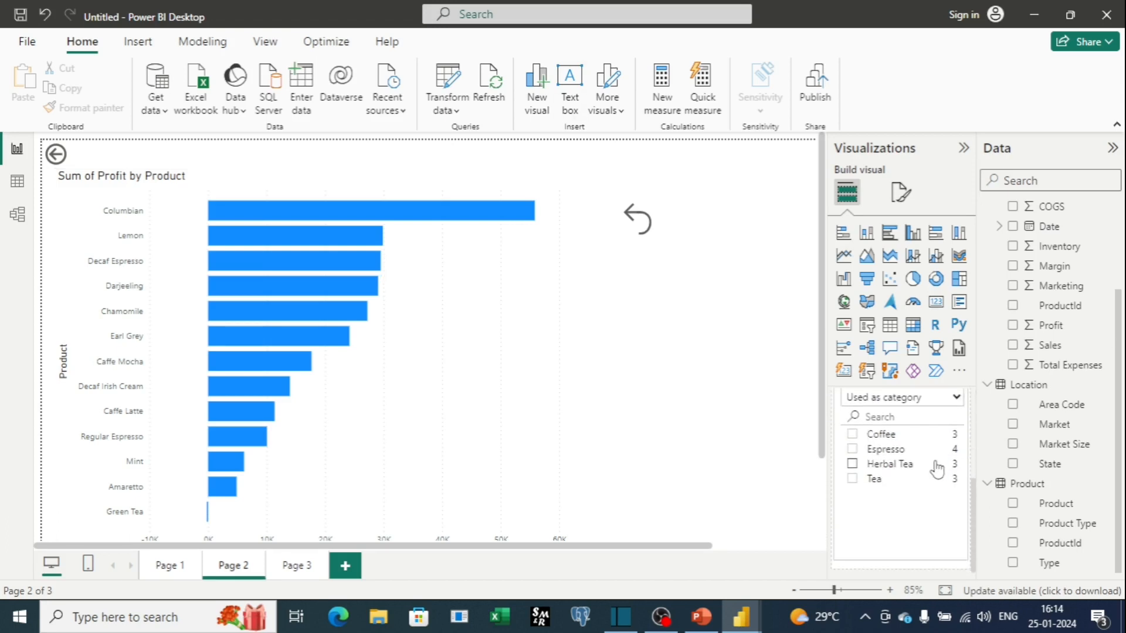
{"action": "scroll", "coordinate": [938, 466], "scroll_direction": "up", "scroll_amount": 3}
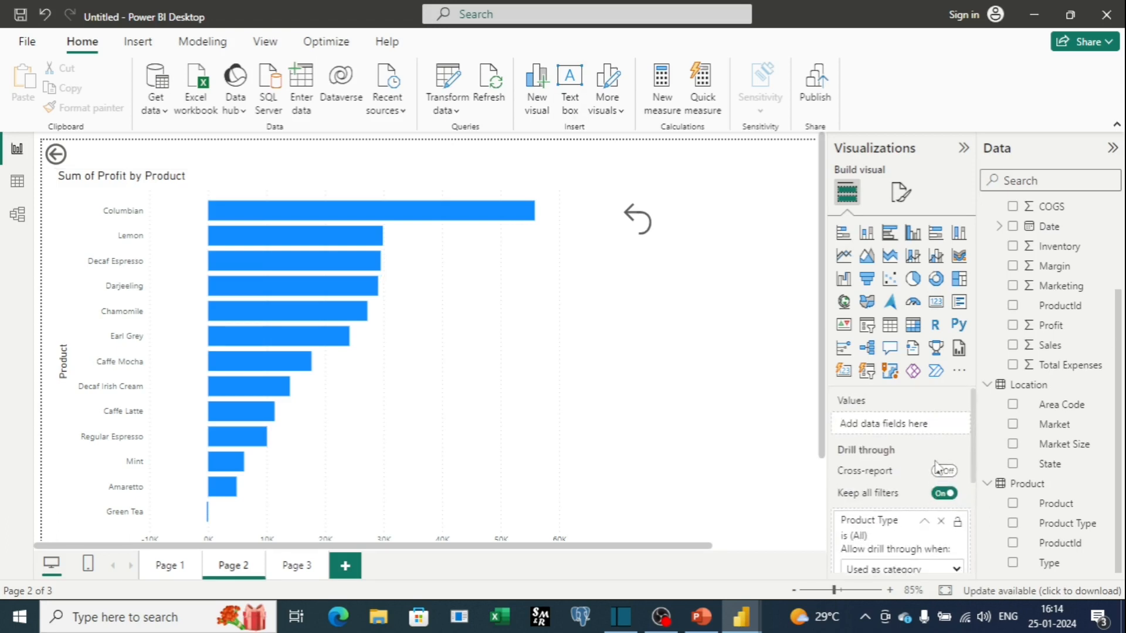
{"action": "left_click", "coordinate": [654, 234]}
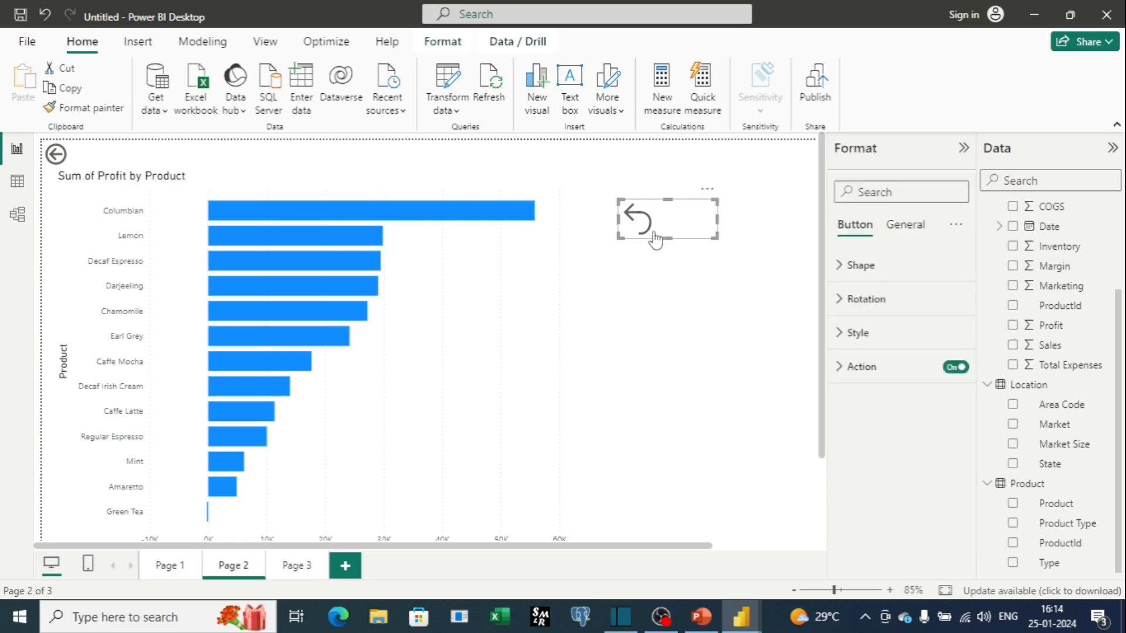
{"action": "left_click", "coordinate": [165, 567]}
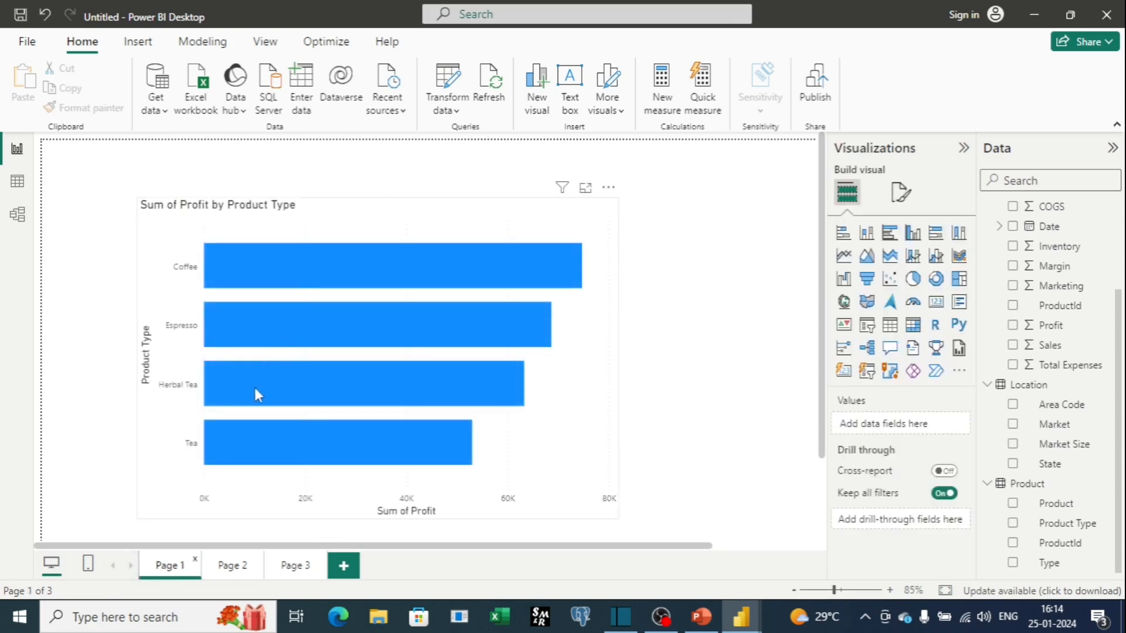
{"action": "right_click", "coordinate": [255, 389]}
{"action": "mouse_move", "coordinate": [396, 503]}
{"action": "left_click", "coordinate": [441, 500]}
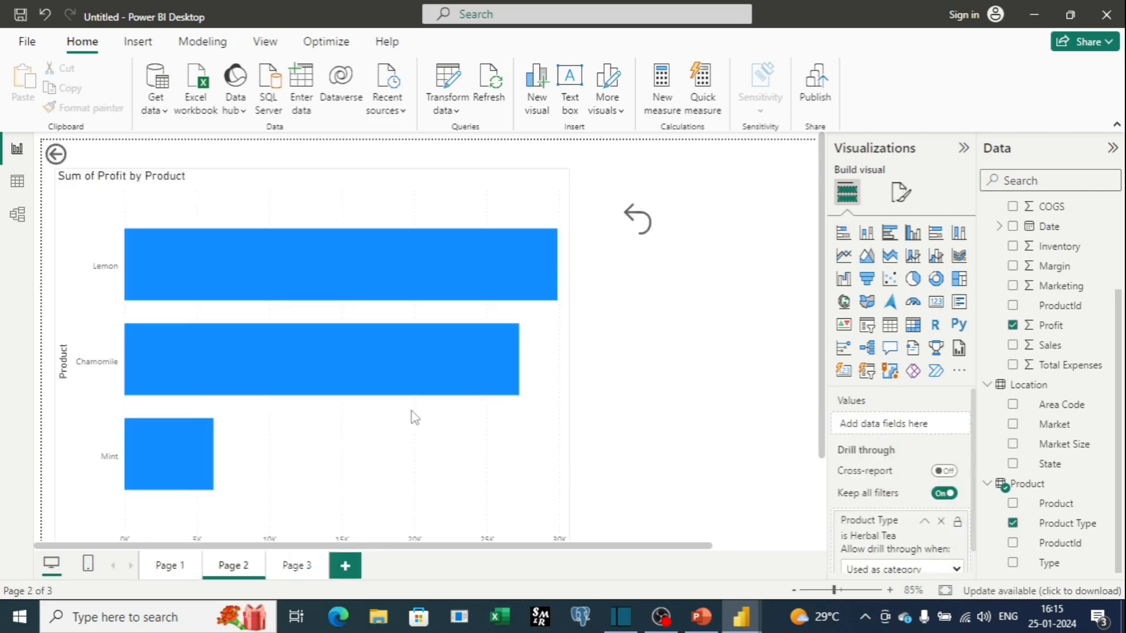
{"action": "mouse_move", "coordinate": [316, 371]}
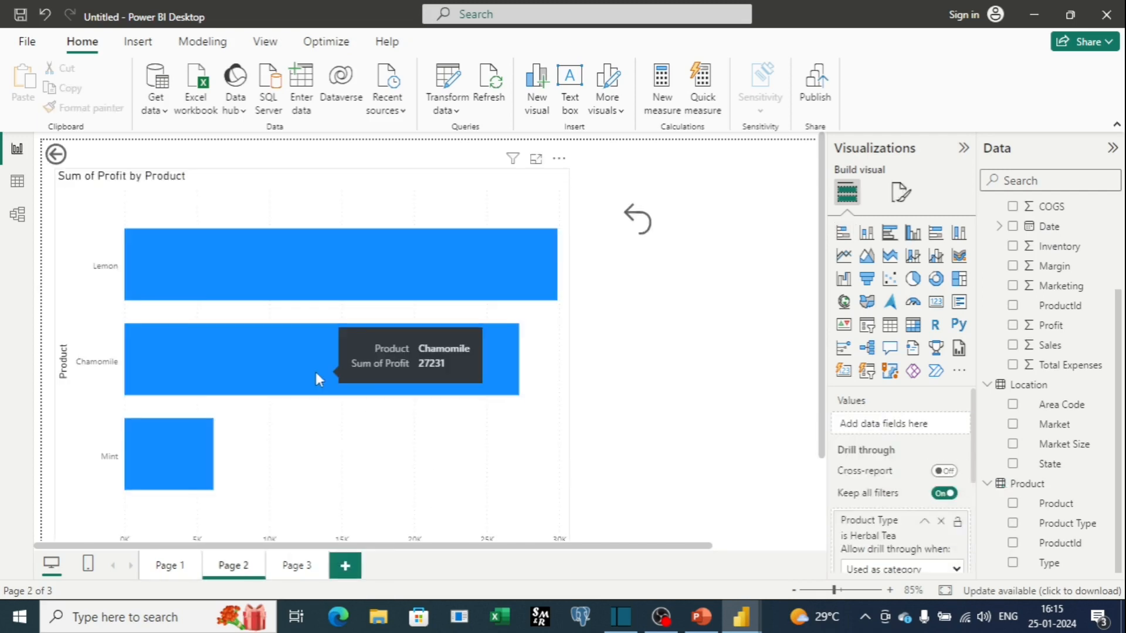
{"action": "left_click", "coordinate": [644, 228], "text": "ctrl"}
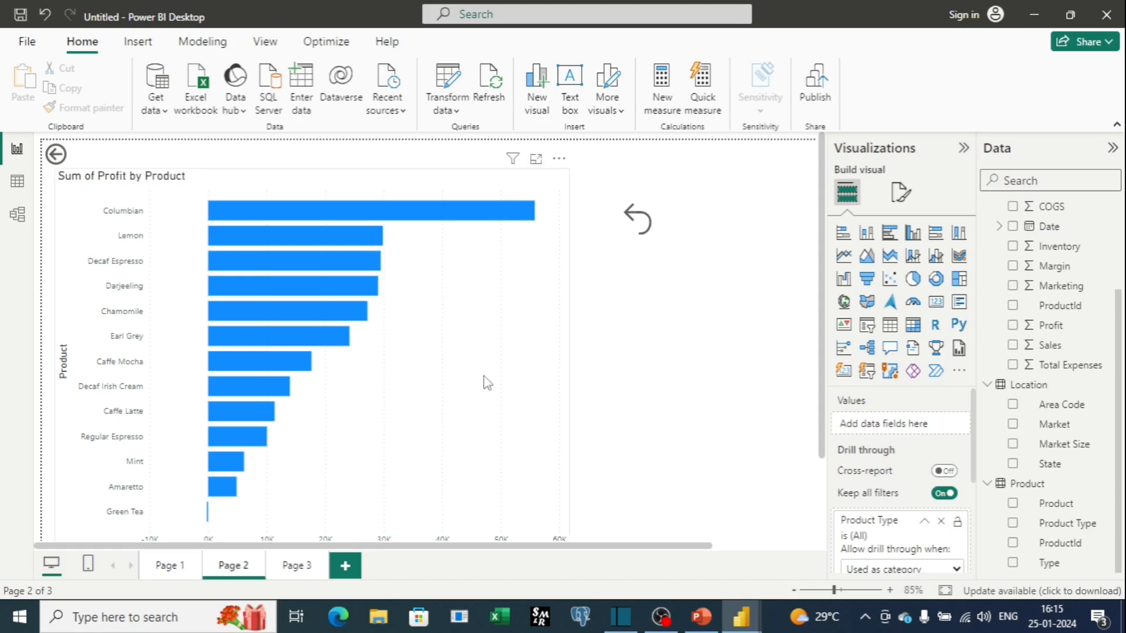
Insert a text box on Page 2 and resize it into a short box just below the Reset button.
{"action": "left_click", "coordinate": [139, 47]}
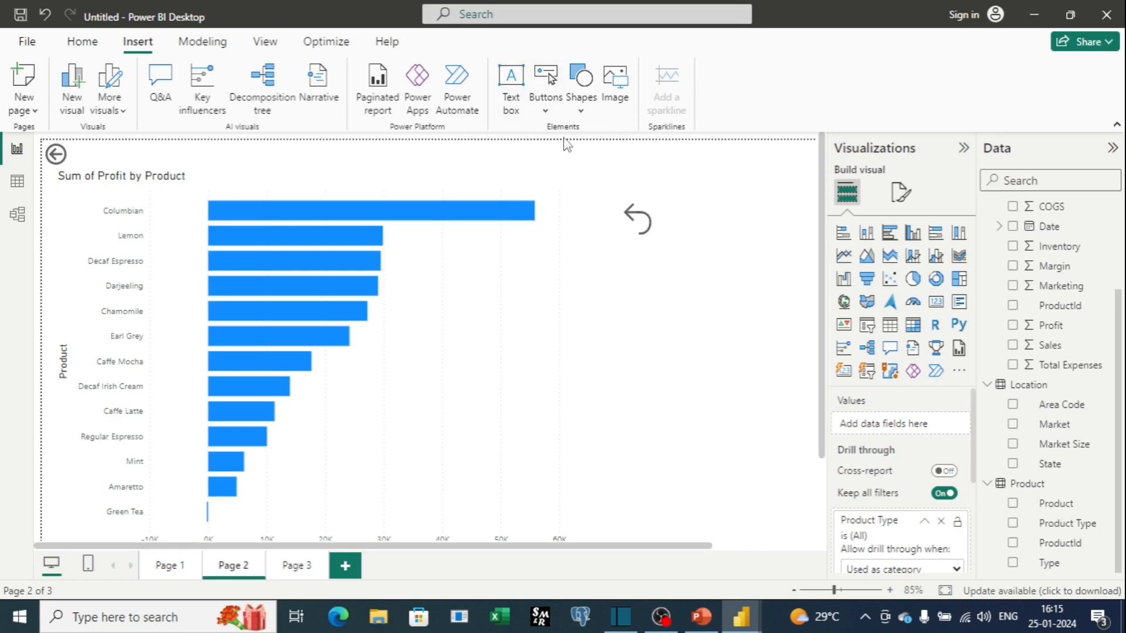
{"action": "left_click", "coordinate": [511, 85]}
{"action": "scroll", "coordinate": [673, 349], "scroll_direction": "down", "scroll_amount": 1}
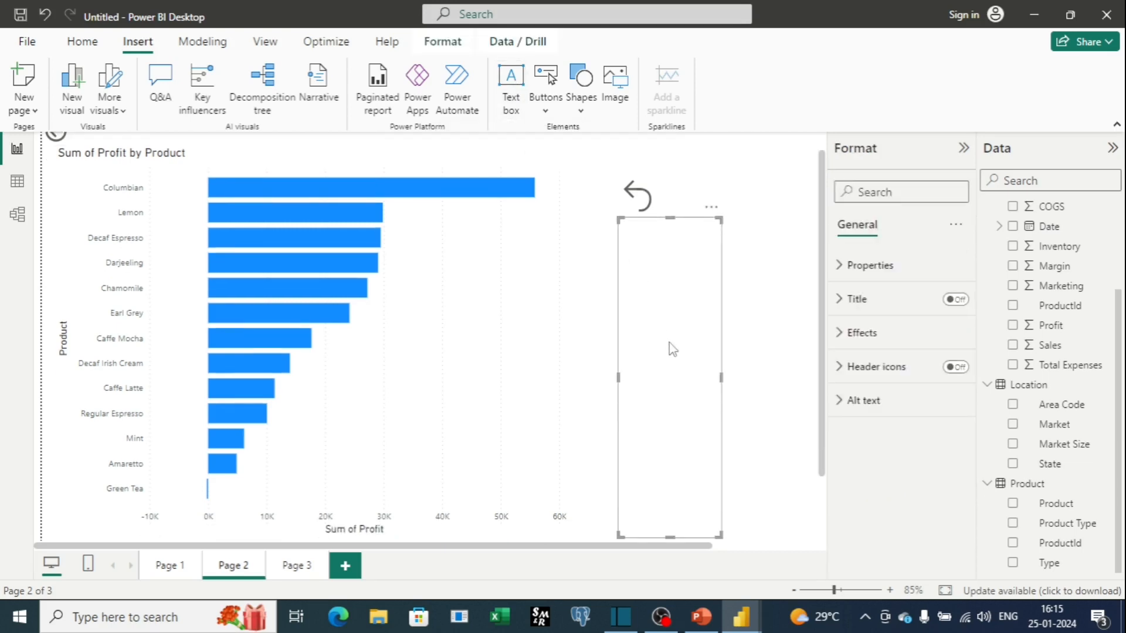
{"action": "scroll", "coordinate": [672, 349], "scroll_direction": "down", "scroll_amount": 3}
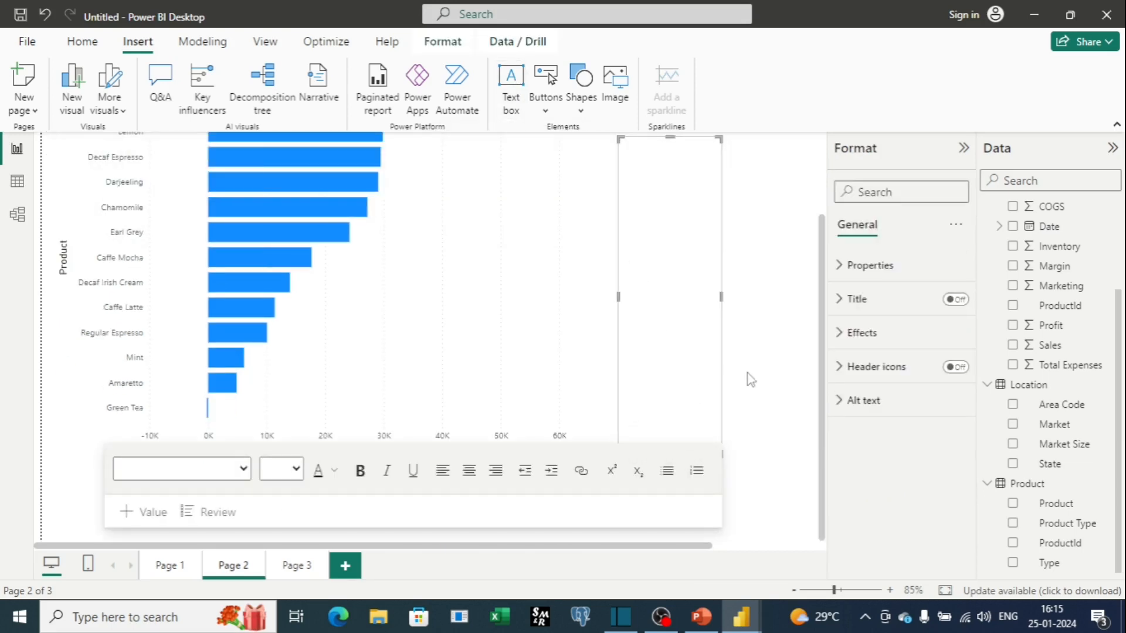
{"action": "left_click", "coordinate": [723, 396]}
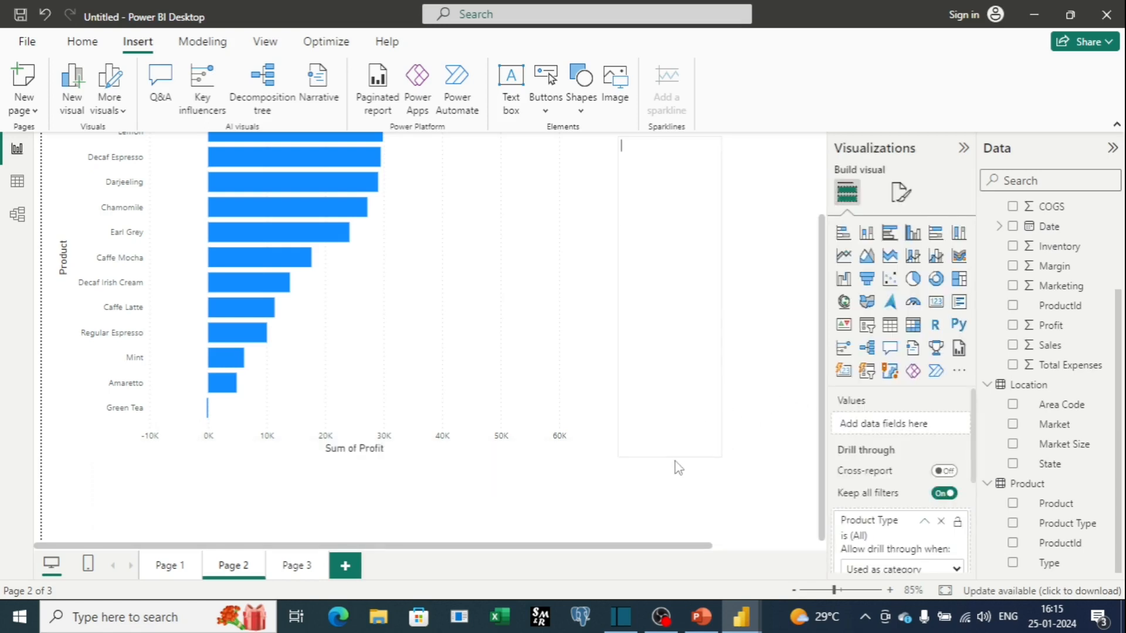
{"action": "left_click", "coordinate": [676, 451]}
{"action": "left_click_drag", "start_coordinate": [619, 140], "coordinate": [633, 273]}
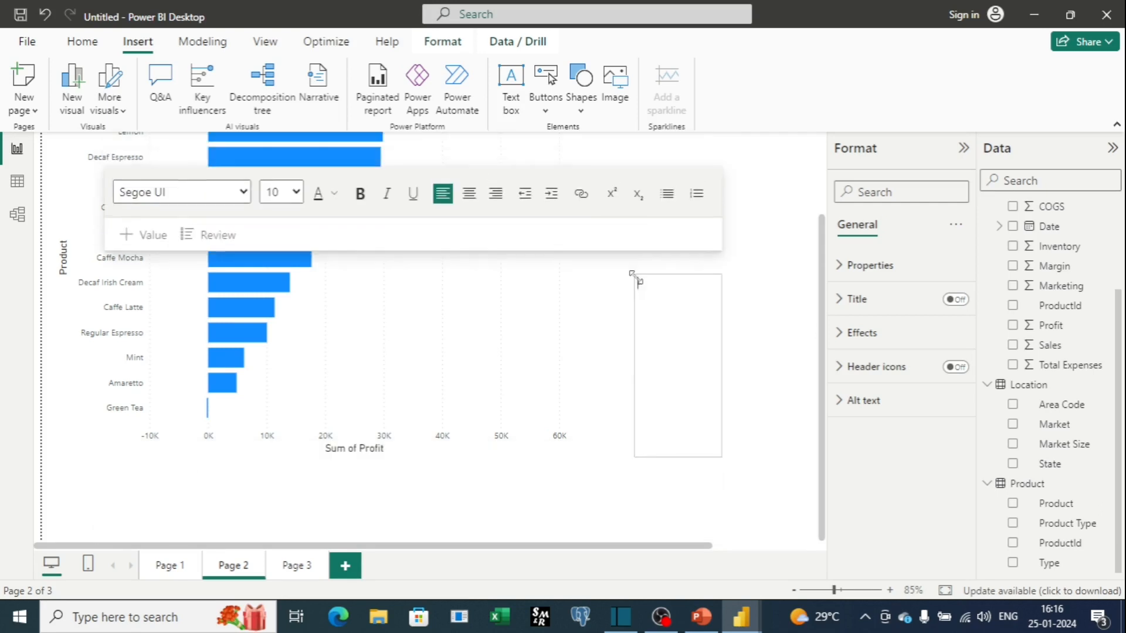
{"action": "left_click_drag", "start_coordinate": [678, 458], "coordinate": [678, 323]}
{"action": "left_click_drag", "start_coordinate": [721, 299], "coordinate": [763, 298]}
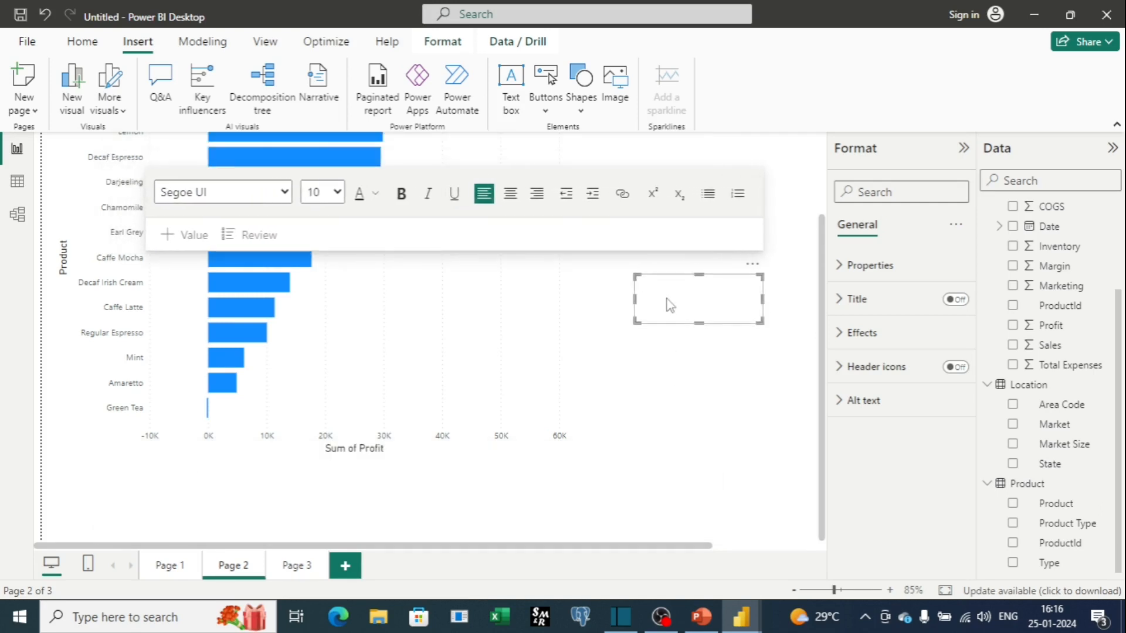
{"action": "left_click_drag", "start_coordinate": [634, 302], "coordinate": [617, 305]}
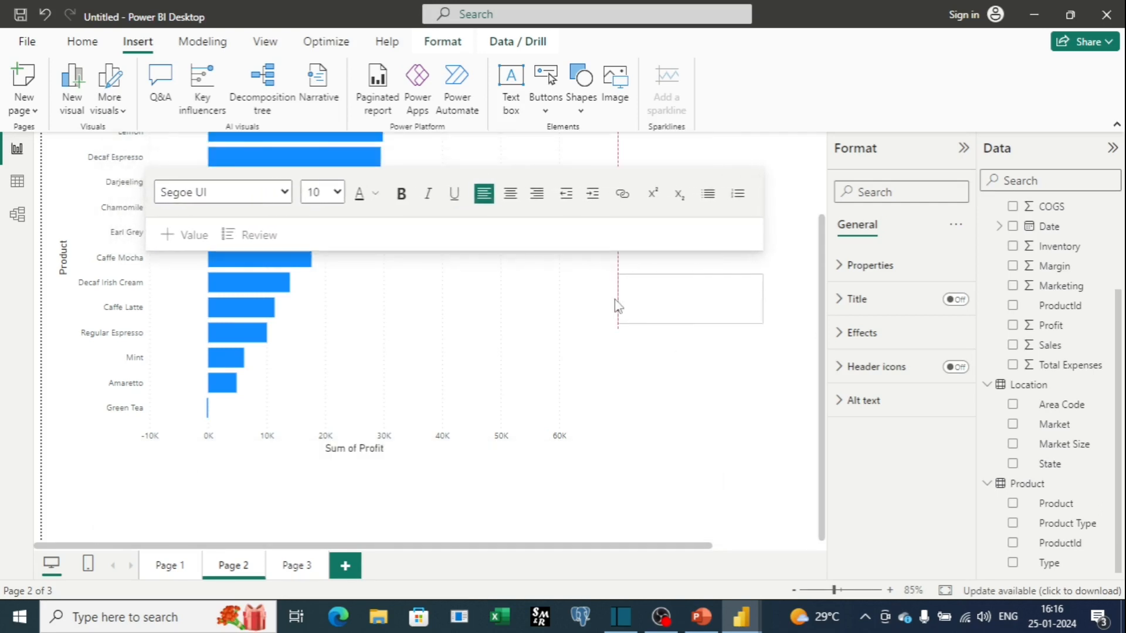
Set the text box font to Cambria, size 20 and bold, and enter Click This Button To Clear Filter.
{"action": "left_click", "coordinate": [286, 193]}
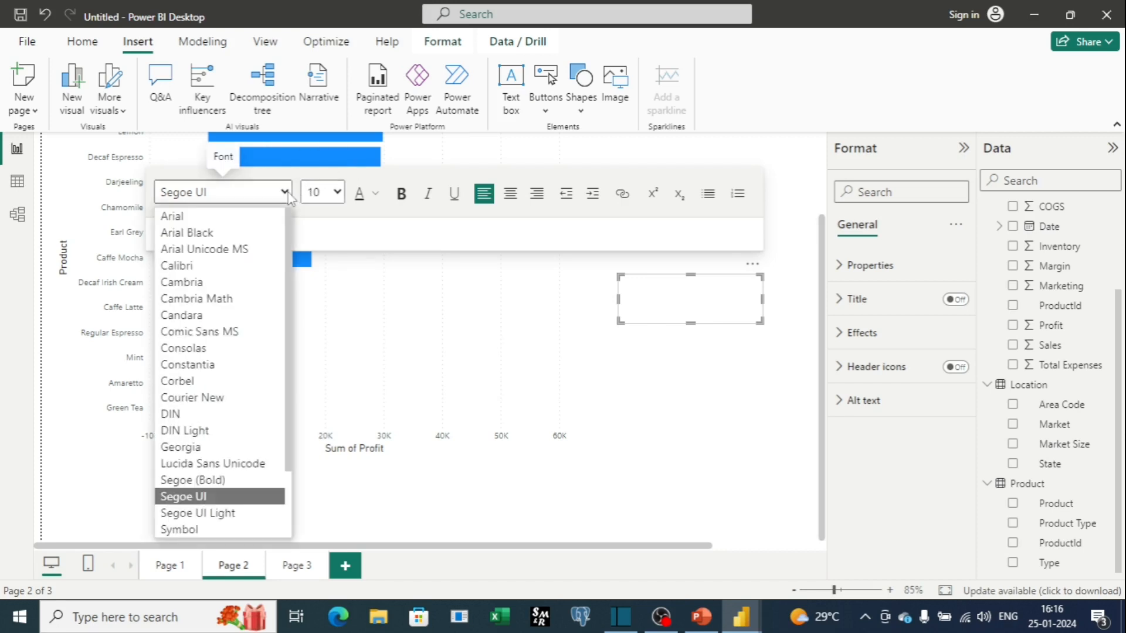
{"action": "left_click", "coordinate": [233, 287]}
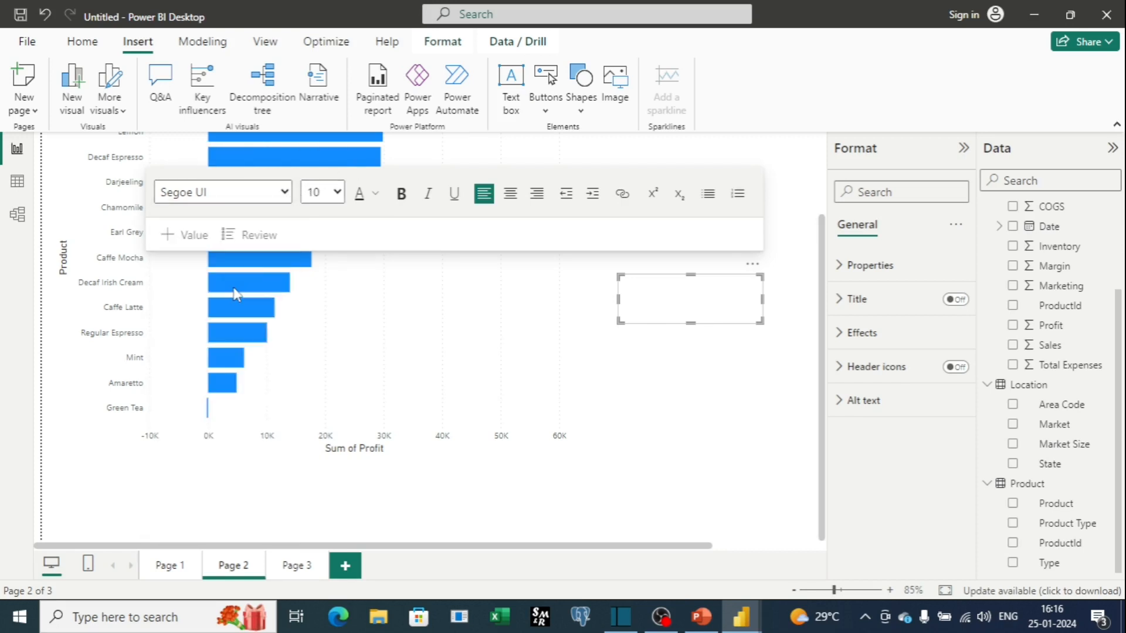
{"action": "left_click", "coordinate": [336, 192]}
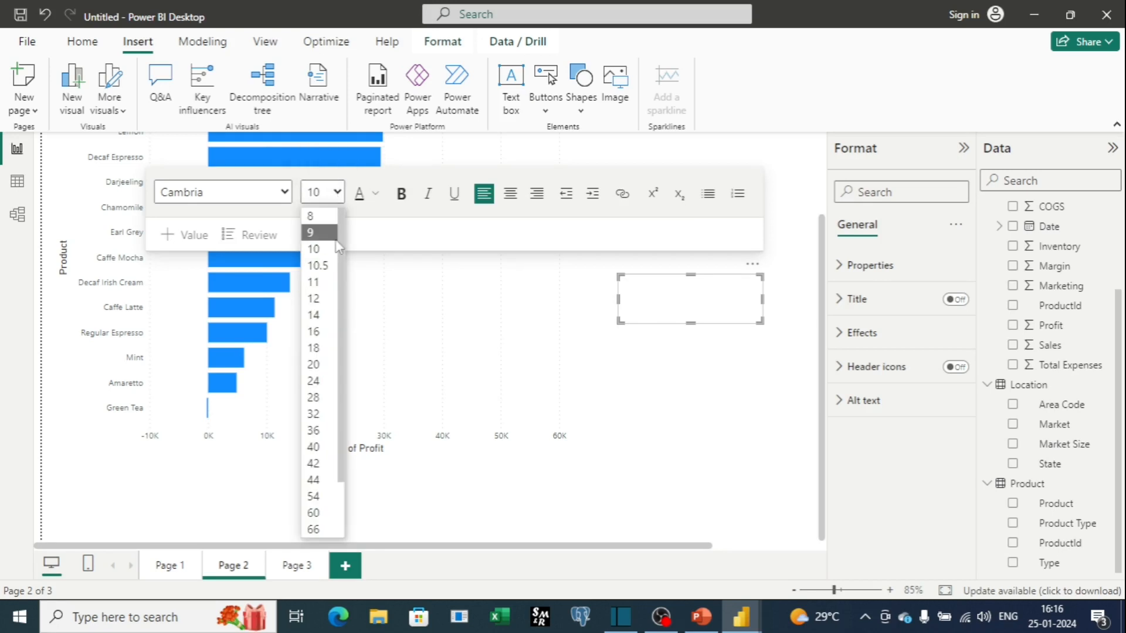
{"action": "left_click", "coordinate": [320, 365]}
{"action": "left_click", "coordinate": [402, 194]}
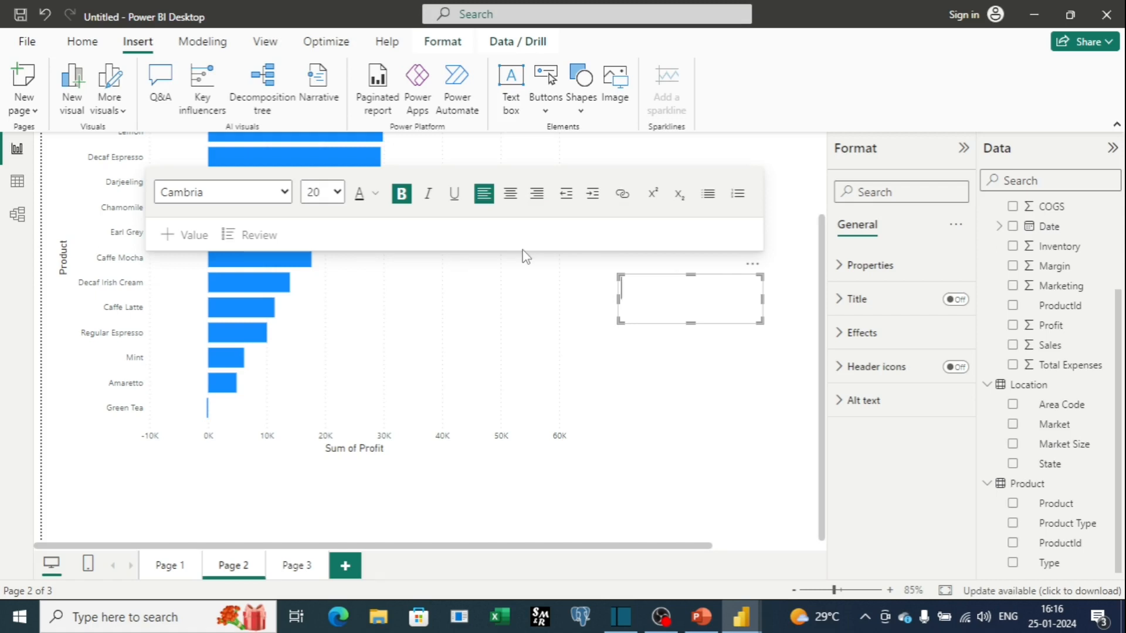
{"action": "type", "text": "Click This"}
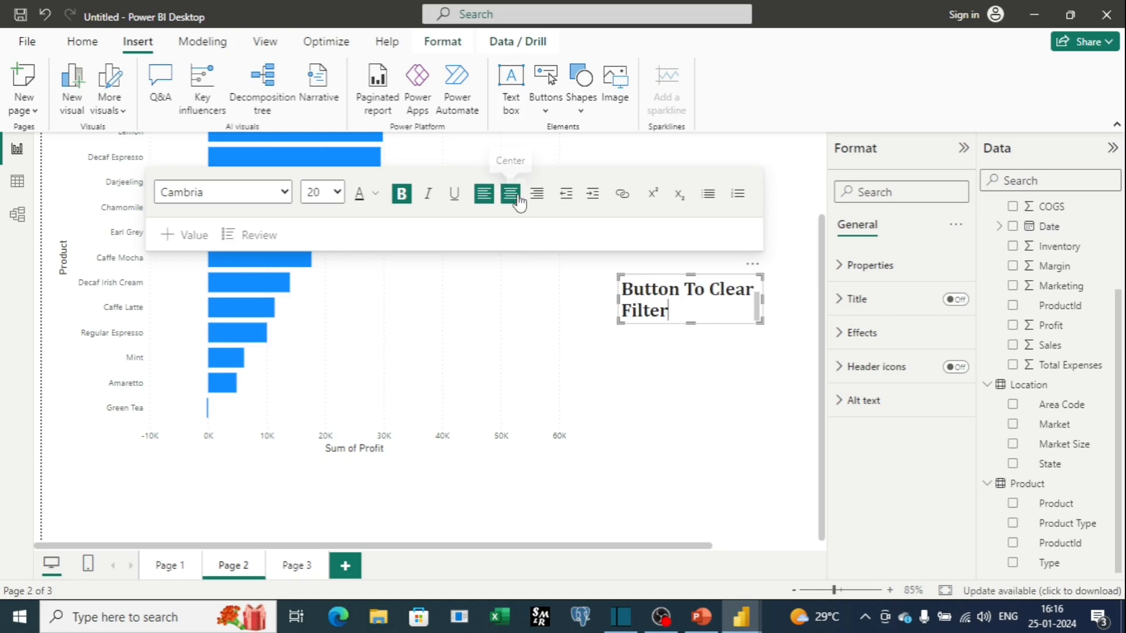
Center the text box's text and widen the box so the label fits on two lines under the Reset button.
{"action": "left_click", "coordinate": [510, 193]}
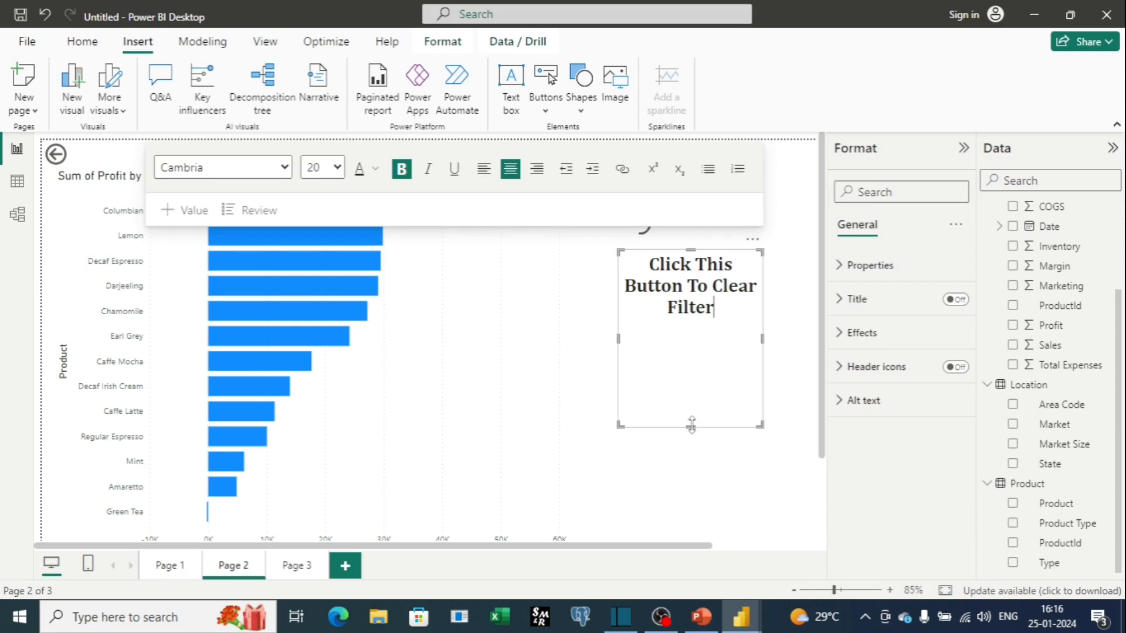
{"action": "left_click_drag", "start_coordinate": [692, 425], "coordinate": [707, 330]}
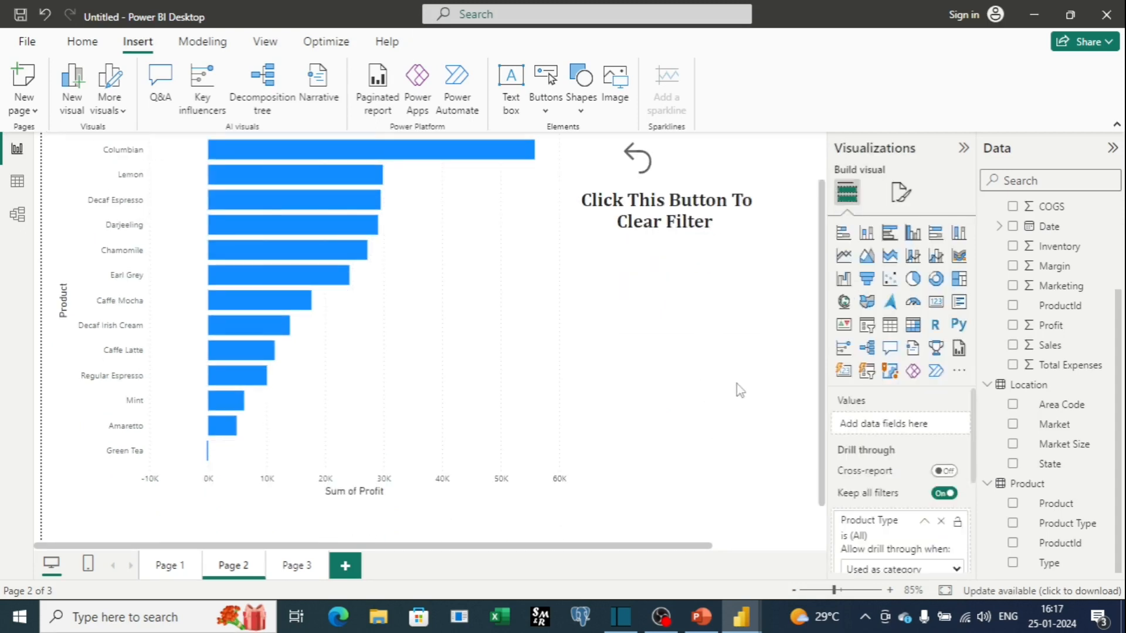
{"action": "scroll", "coordinate": [736, 382], "scroll_direction": "up", "scroll_amount": 1}
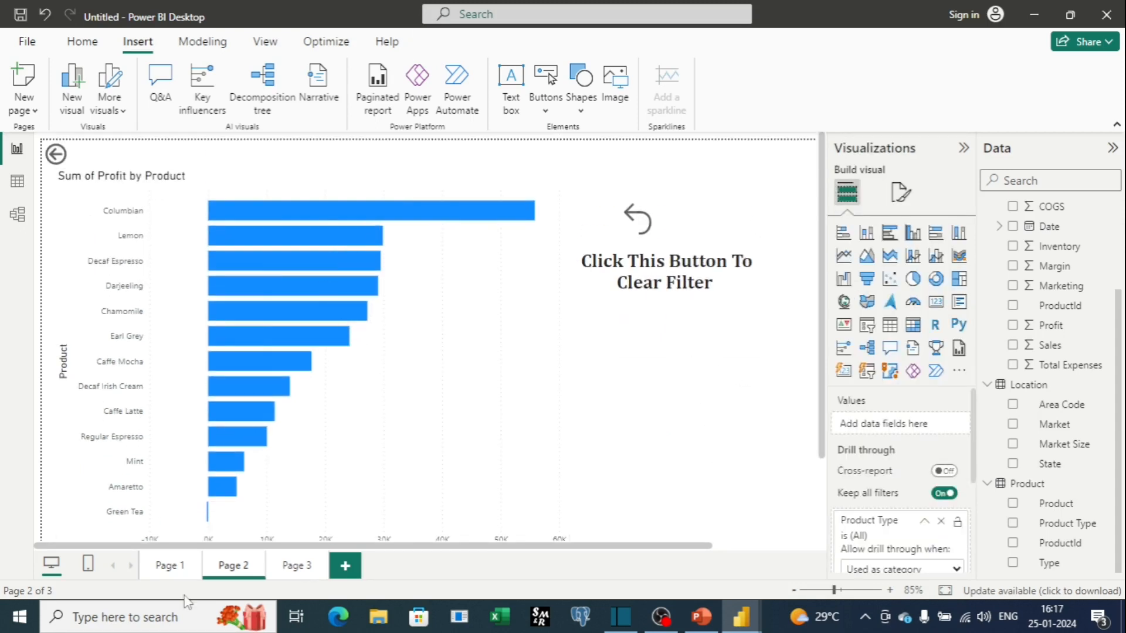
{"action": "mouse_move", "coordinate": [381, 226]}
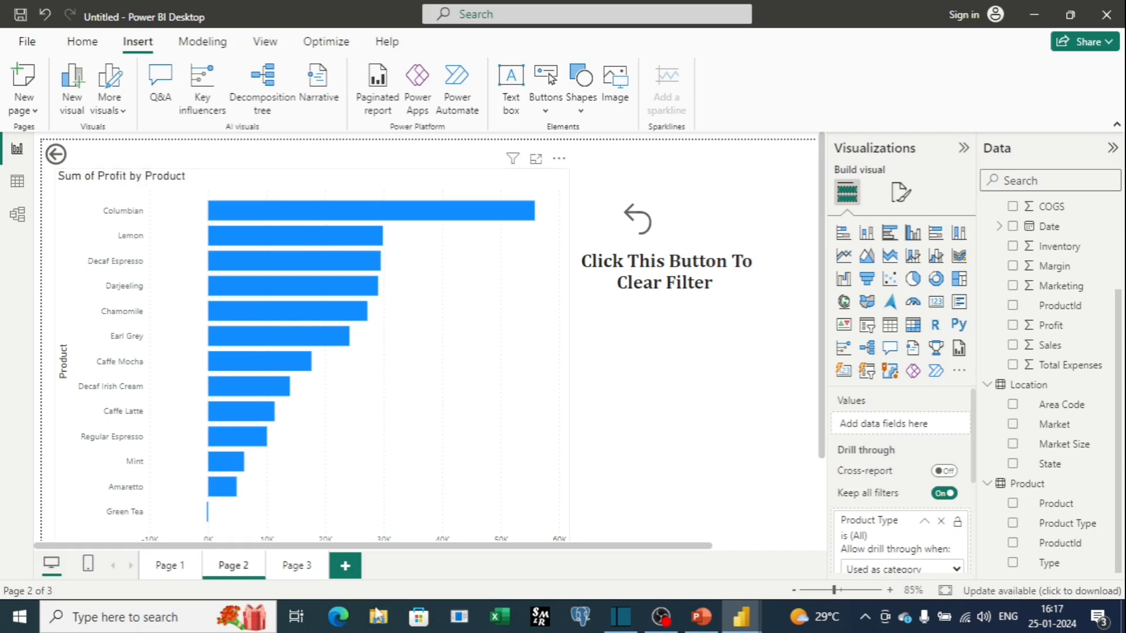
Add a new Page 4 and insert a Q&A visual, widening it across the top of the page.
{"action": "left_click", "coordinate": [347, 567]}
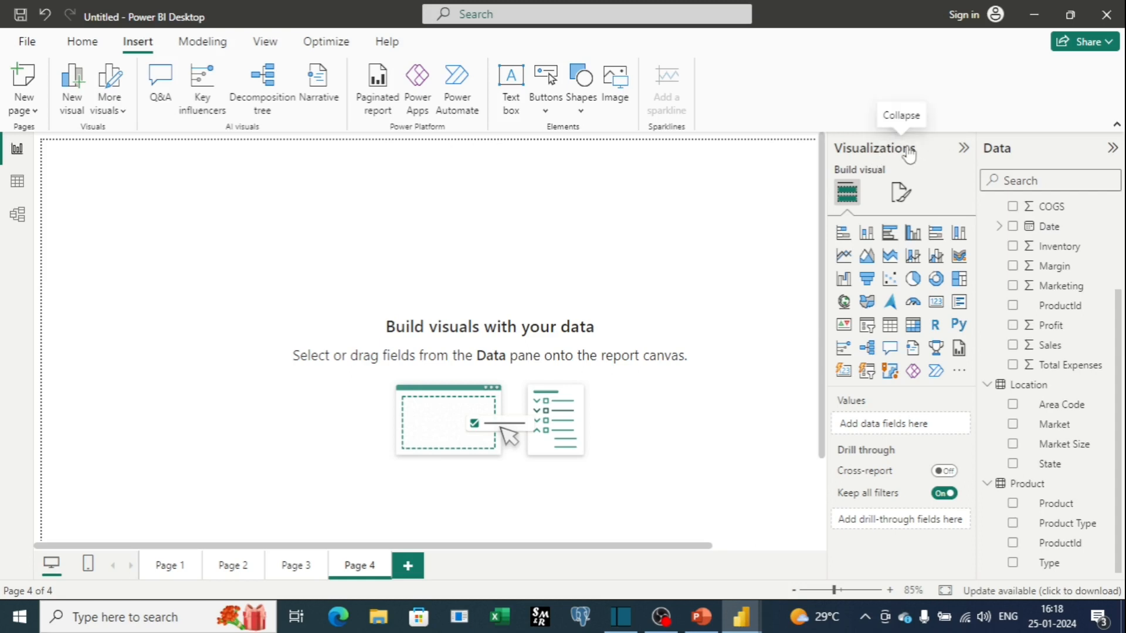
{"action": "left_click", "coordinate": [891, 350]}
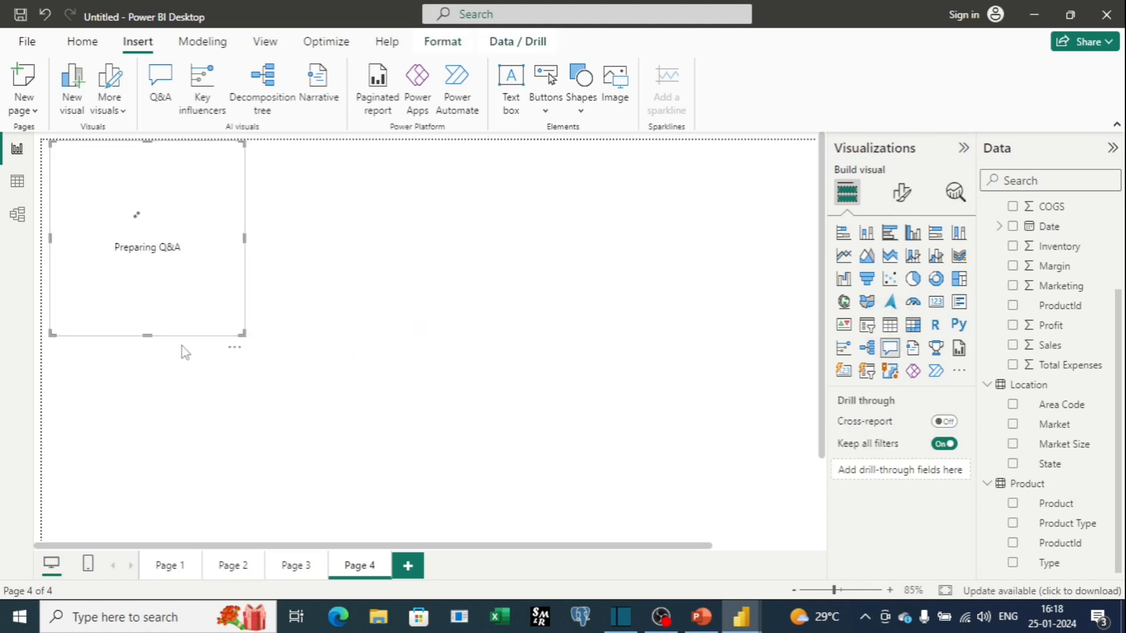
{"action": "left_click_drag", "start_coordinate": [245, 237], "coordinate": [594, 239]}
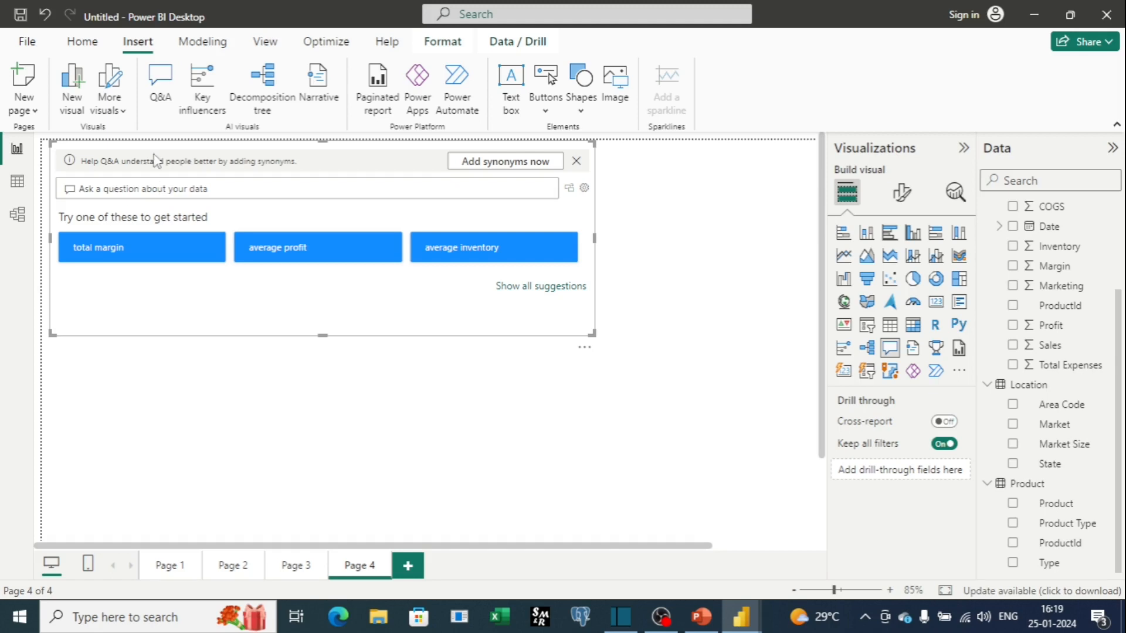
Ask the Q&A visual the question Sales By Product.
{"action": "left_click", "coordinate": [149, 179]}
{"action": "type", "text": "Sales By Product"}
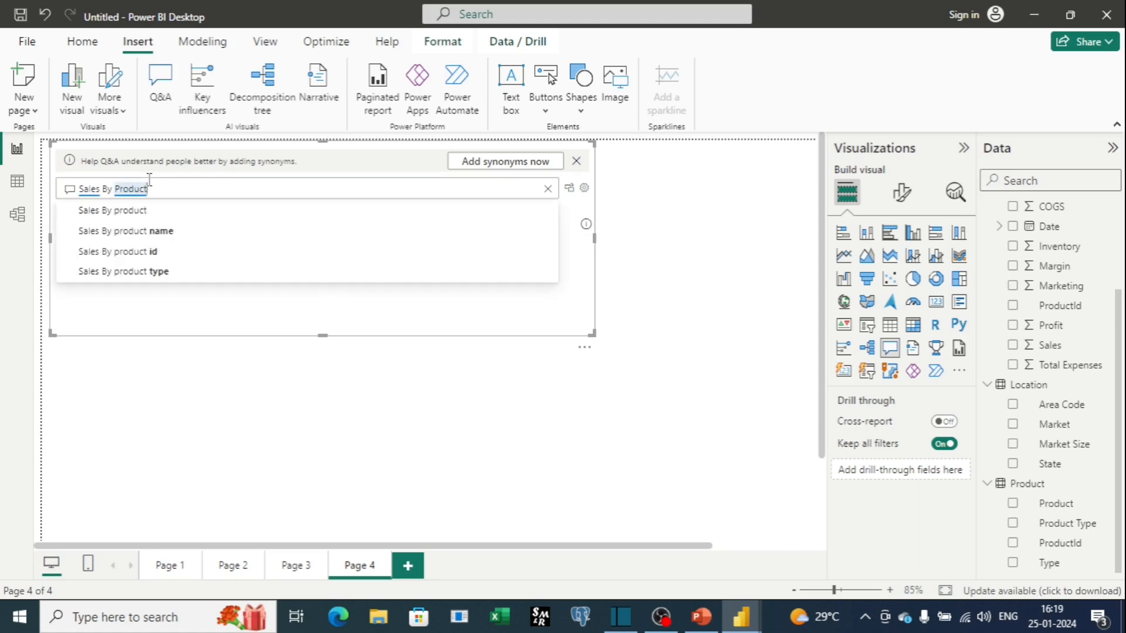
{"action": "key", "text": "Return"}
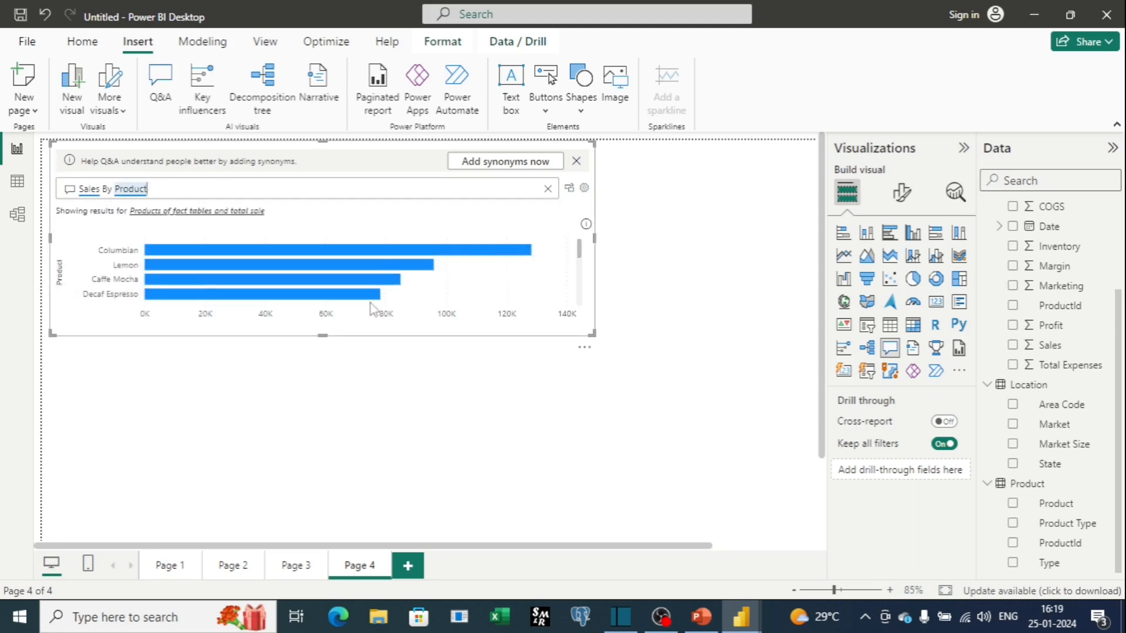
Enlarge the Sales By Product Q&A visual downward and turn its answer into a standard bar chart visual.
{"action": "left_click", "coordinate": [370, 222]}
{"action": "left_click_drag", "start_coordinate": [326, 334], "coordinate": [326, 502]}
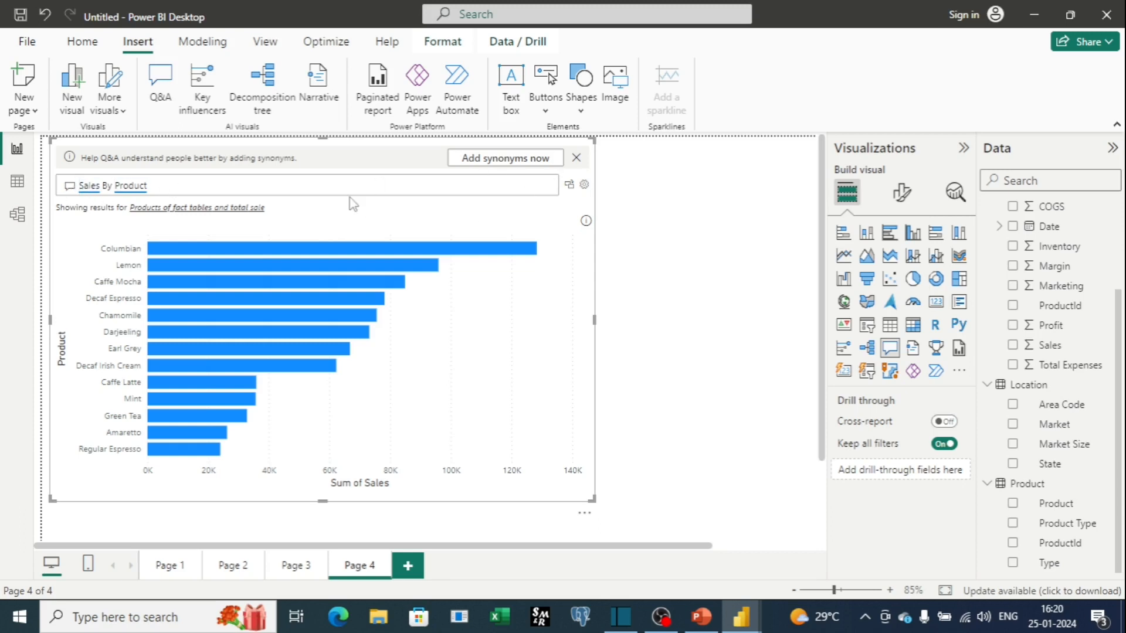
{"action": "left_click", "coordinate": [569, 185]}
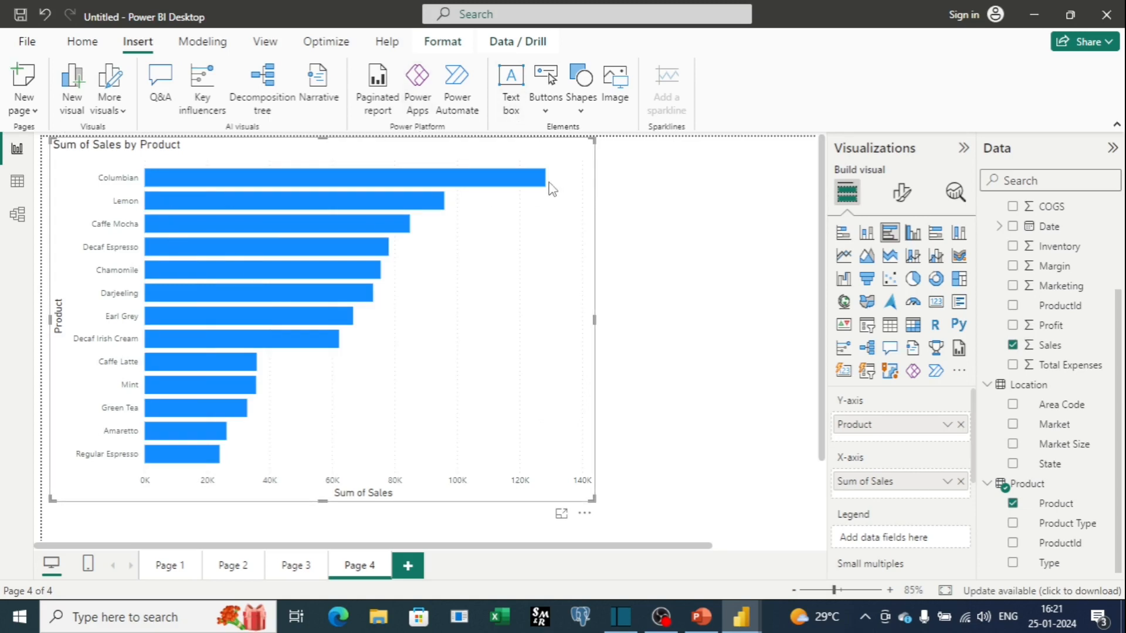
Change the chart to a pie chart, then remove the visual from the page.
{"action": "scroll", "coordinate": [315, 302], "scroll_direction": "up", "scroll_amount": 1}
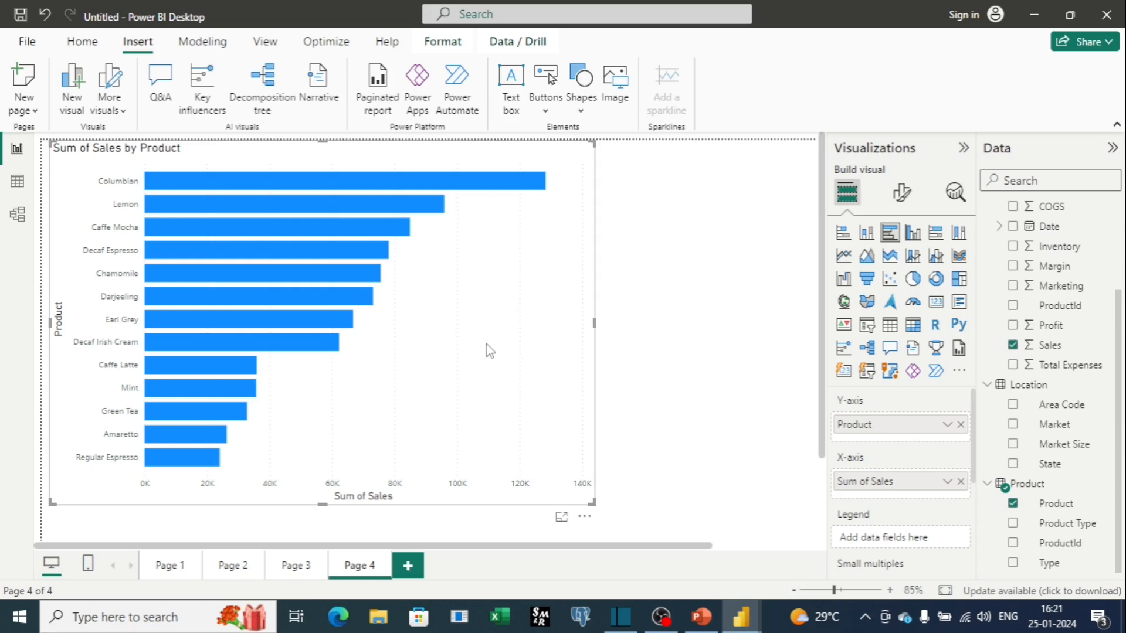
{"action": "left_click", "coordinate": [913, 280]}
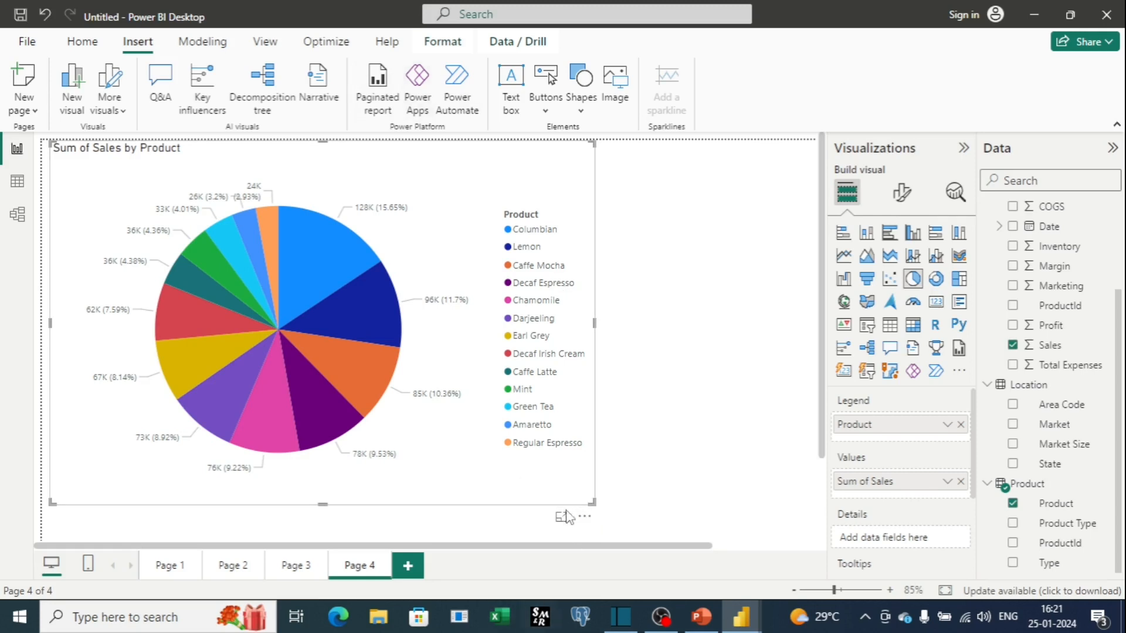
{"action": "left_click", "coordinate": [585, 518]}
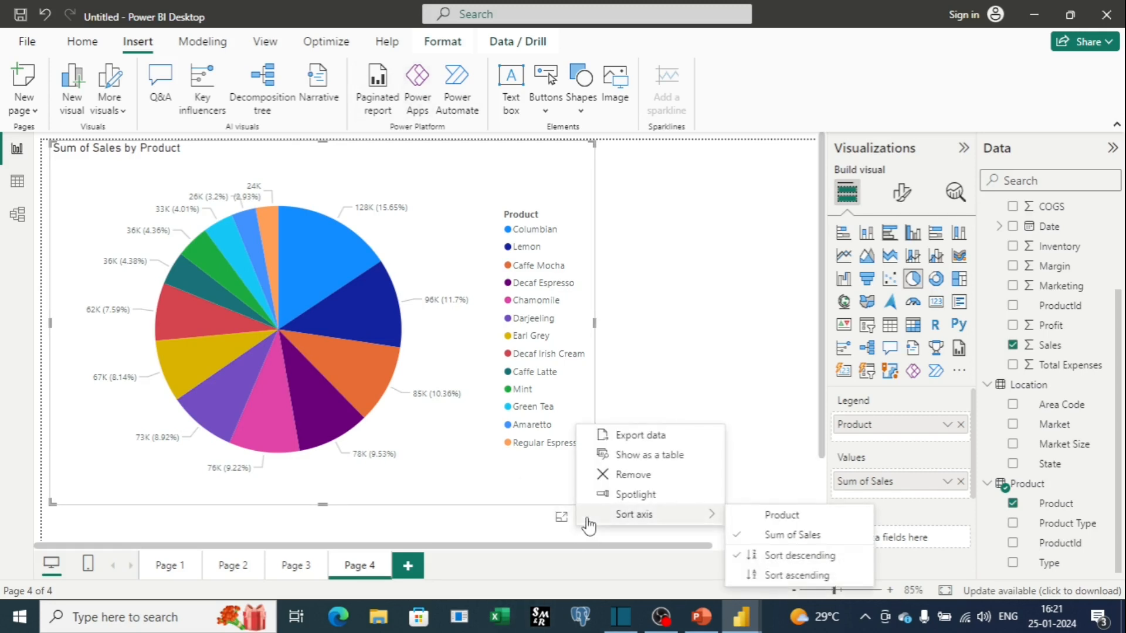
{"action": "left_click", "coordinate": [623, 476]}
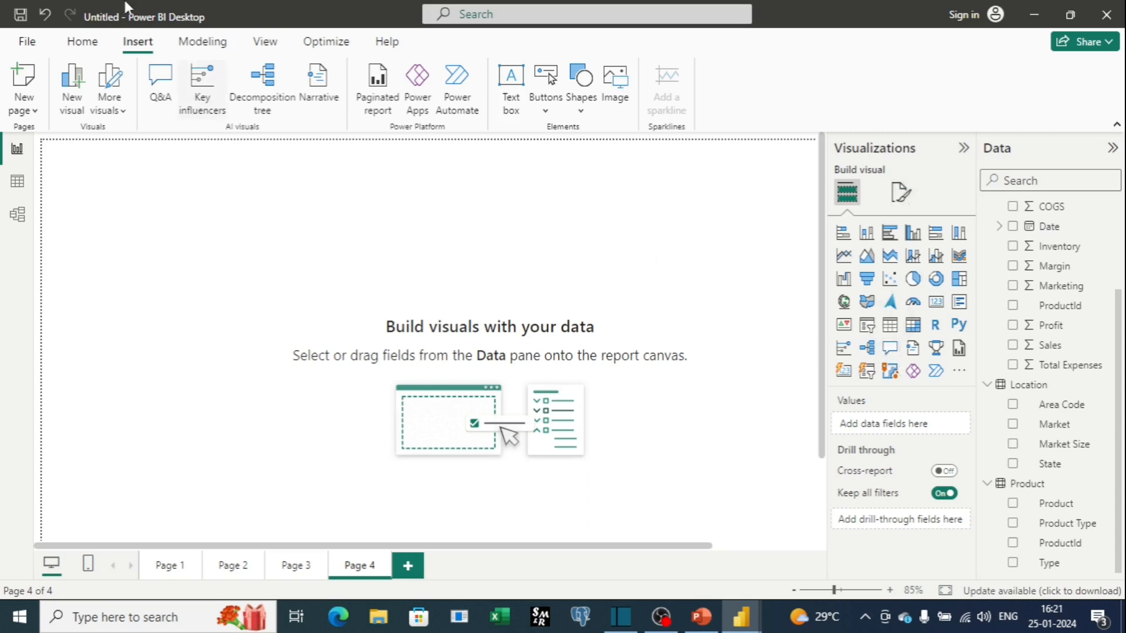
Insert a widened Q&A visual, ask Total Profit By State, enlarge it and convert the answer to a standard visual.
{"action": "left_click", "coordinate": [163, 88]}
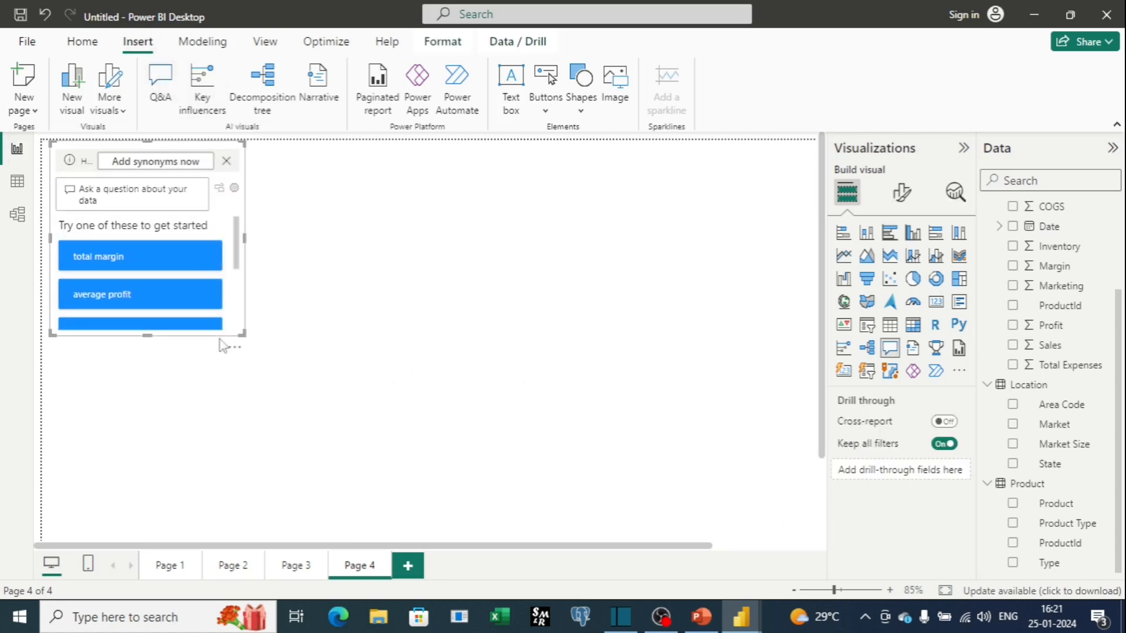
{"action": "left_click_drag", "start_coordinate": [245, 239], "coordinate": [630, 274]}
{"action": "left_click", "coordinate": [141, 188]}
{"action": "type", "text": "T"}
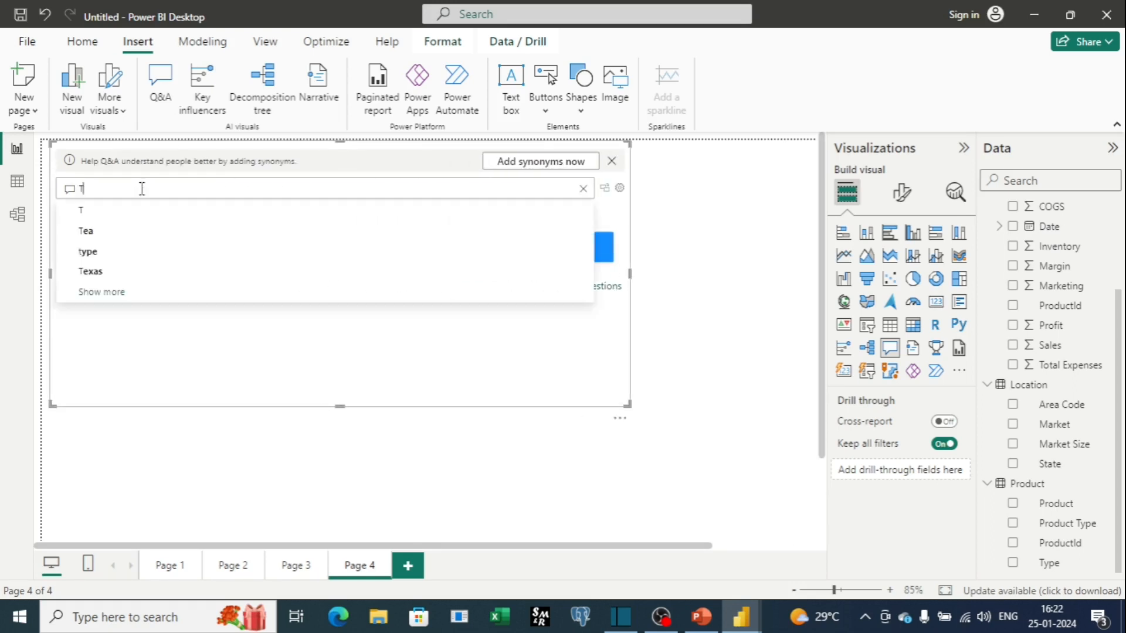
{"action": "type", "text": "otal P"}
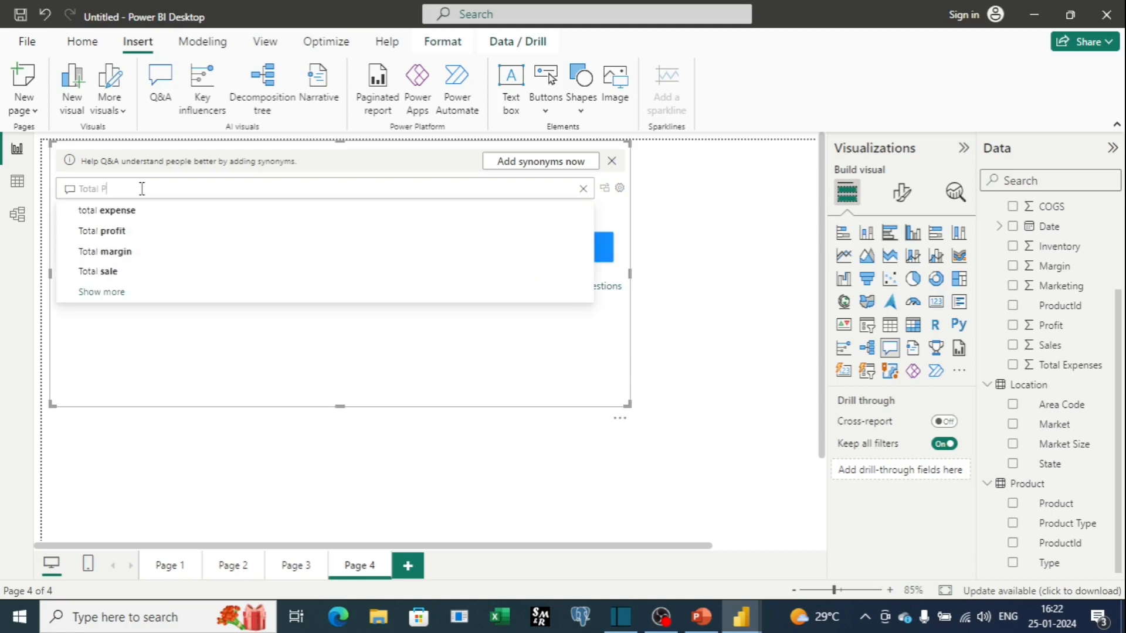
{"action": "type", "text": "rofit By Satae"}
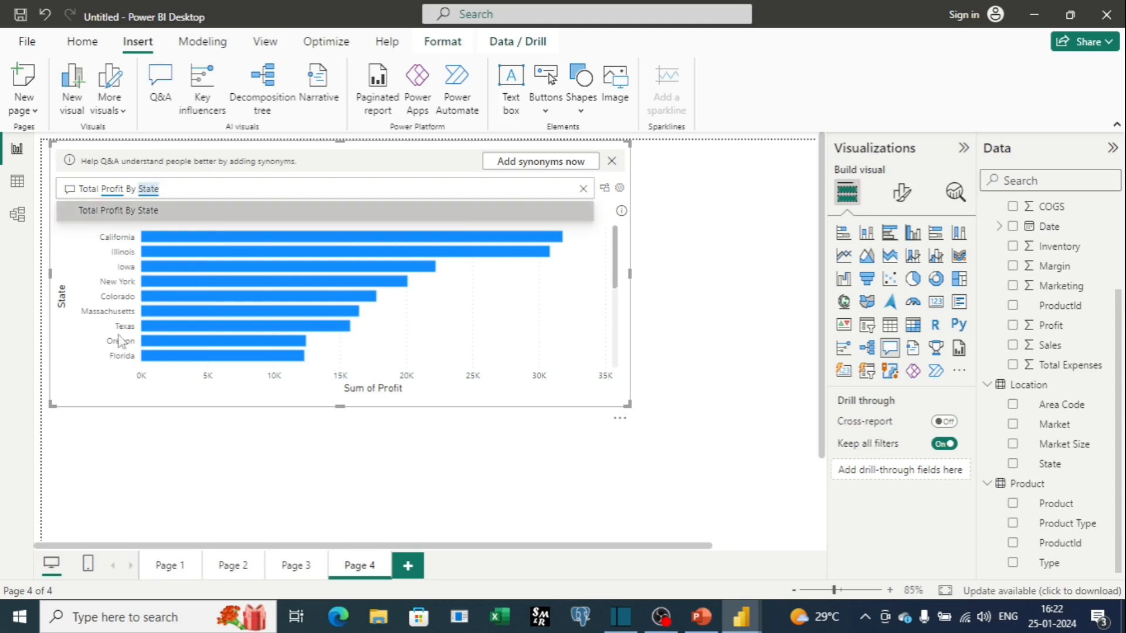
{"action": "left_click_drag", "start_coordinate": [339, 405], "coordinate": [339, 485]}
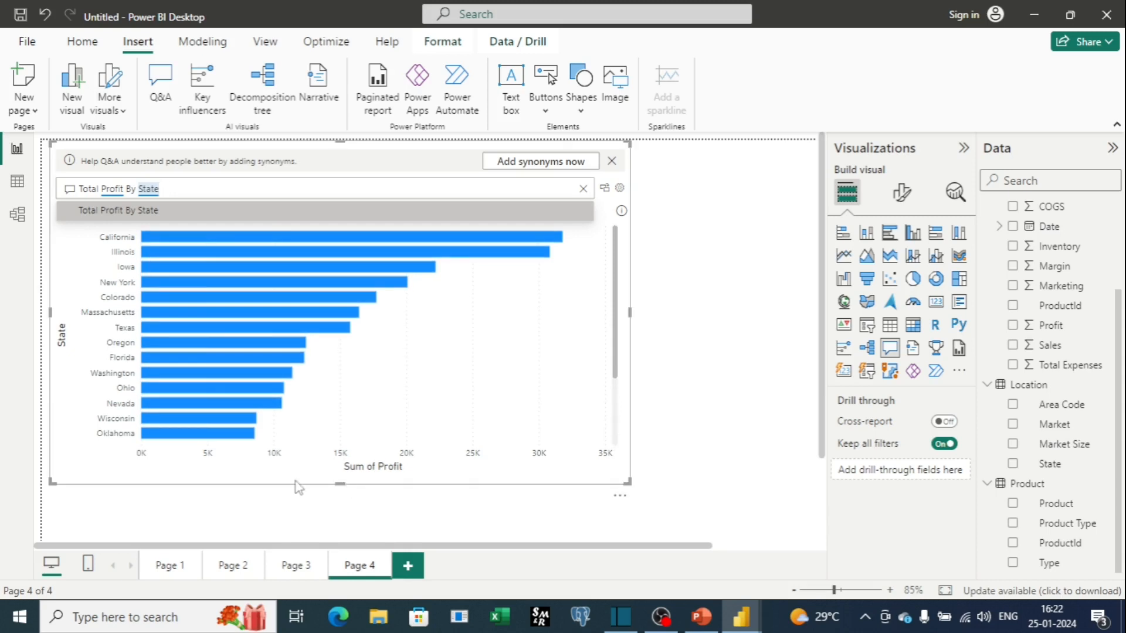
{"action": "left_click", "coordinate": [605, 188]}
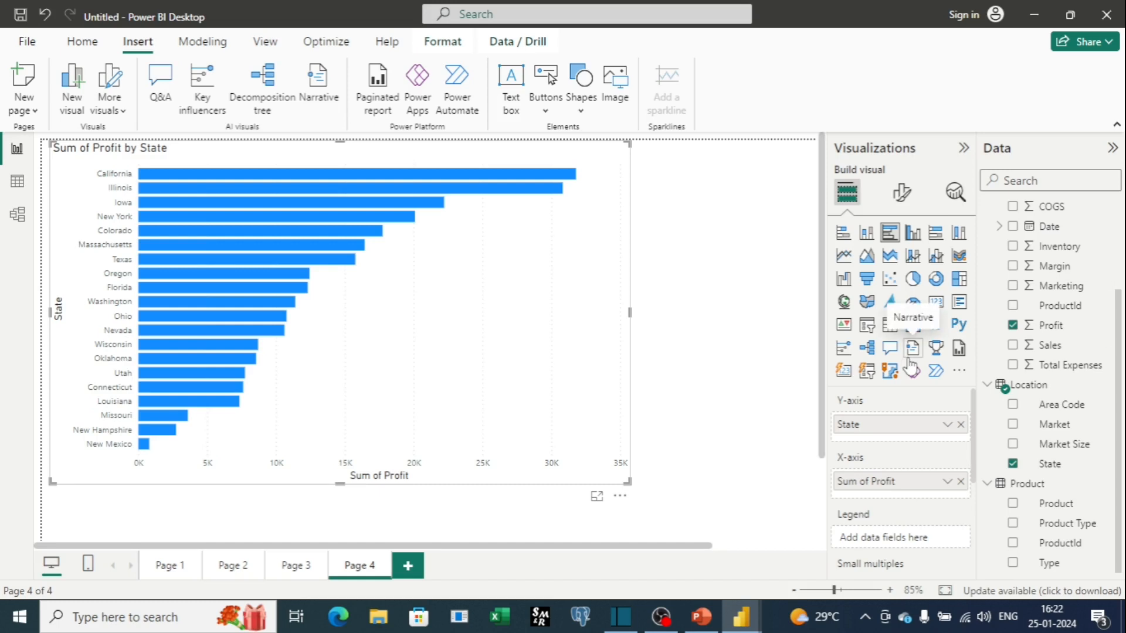
Remove the Sum of Profit by State chart from the page.
{"action": "left_click", "coordinate": [620, 496]}
{"action": "mouse_move", "coordinate": [654, 488]}
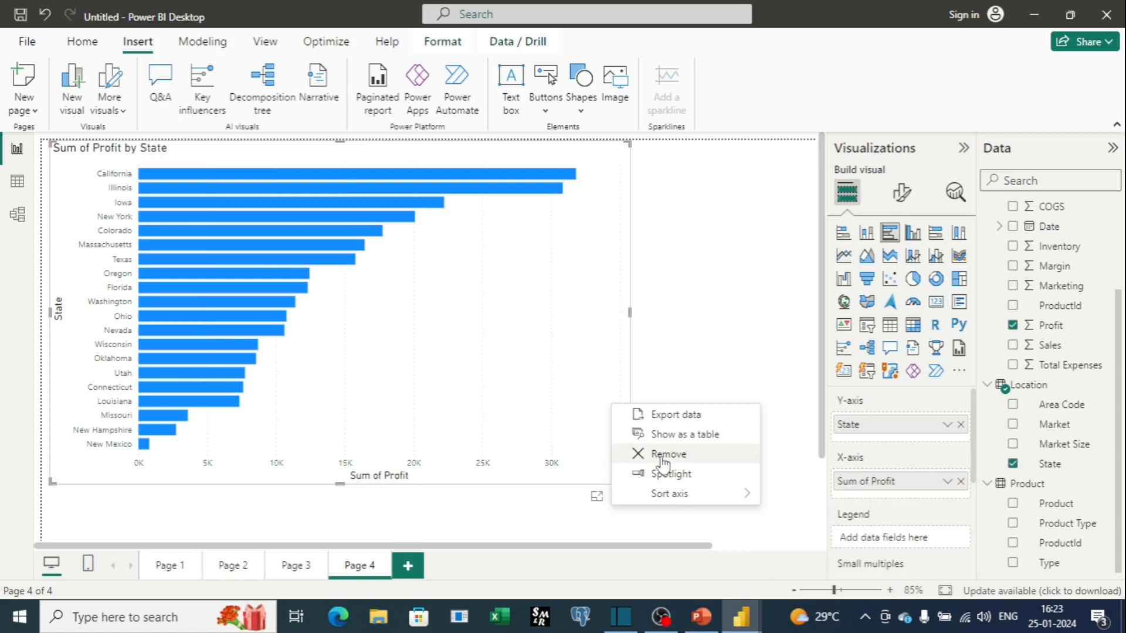
{"action": "left_click", "coordinate": [661, 456]}
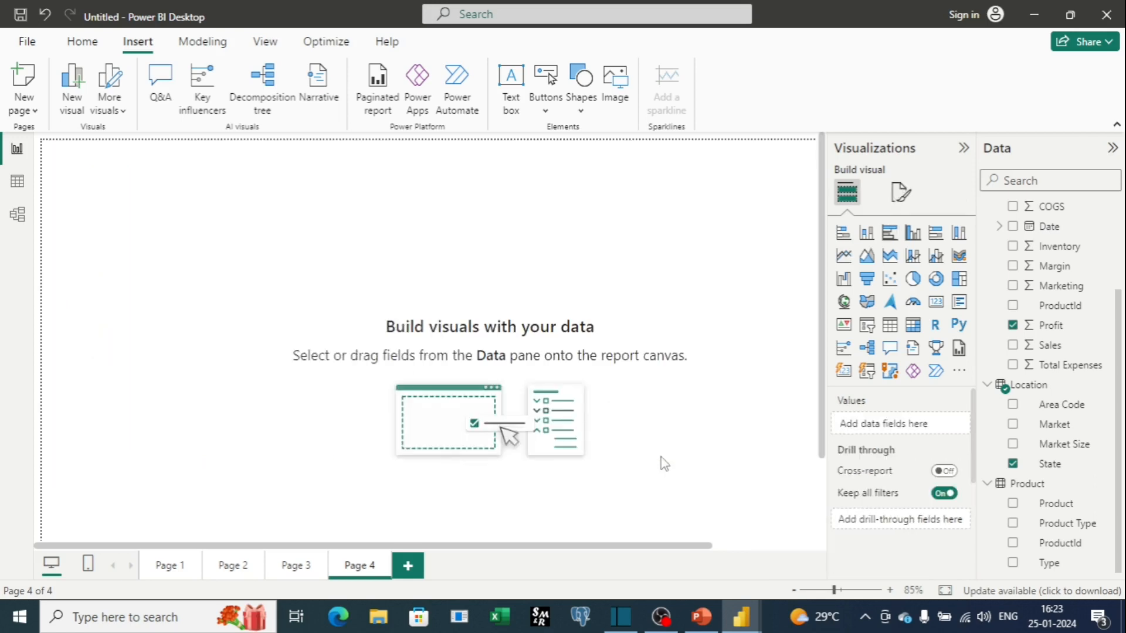
Insert a Q&A visual, ask total expense by state, and enlarge the visual downward.
{"action": "left_click", "coordinate": [160, 88]}
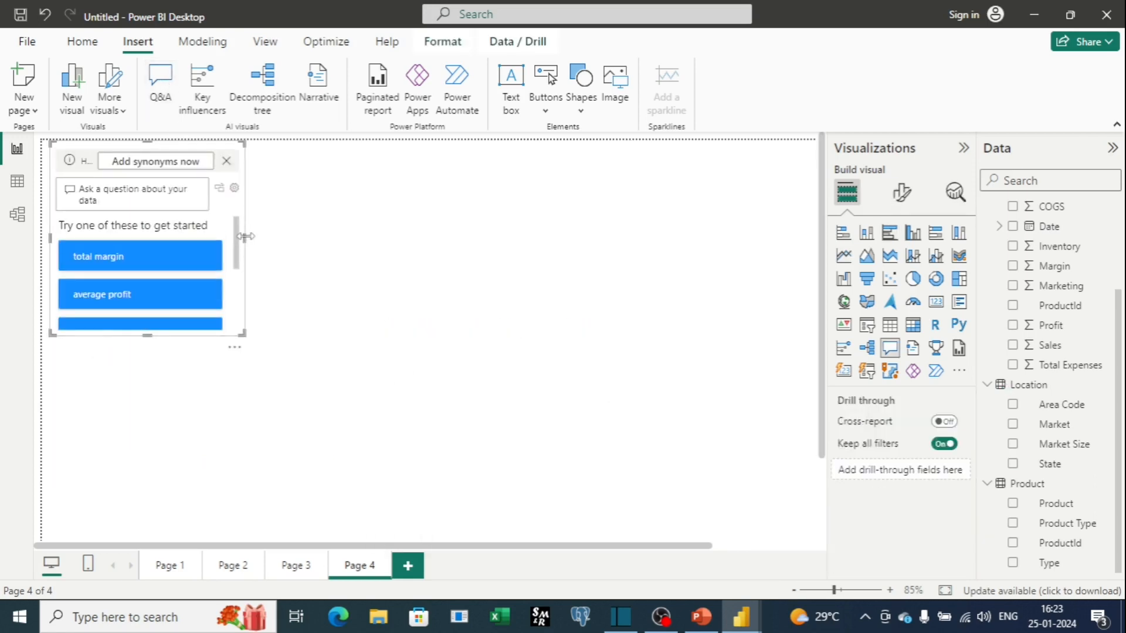
{"action": "left_click", "coordinate": [132, 189]}
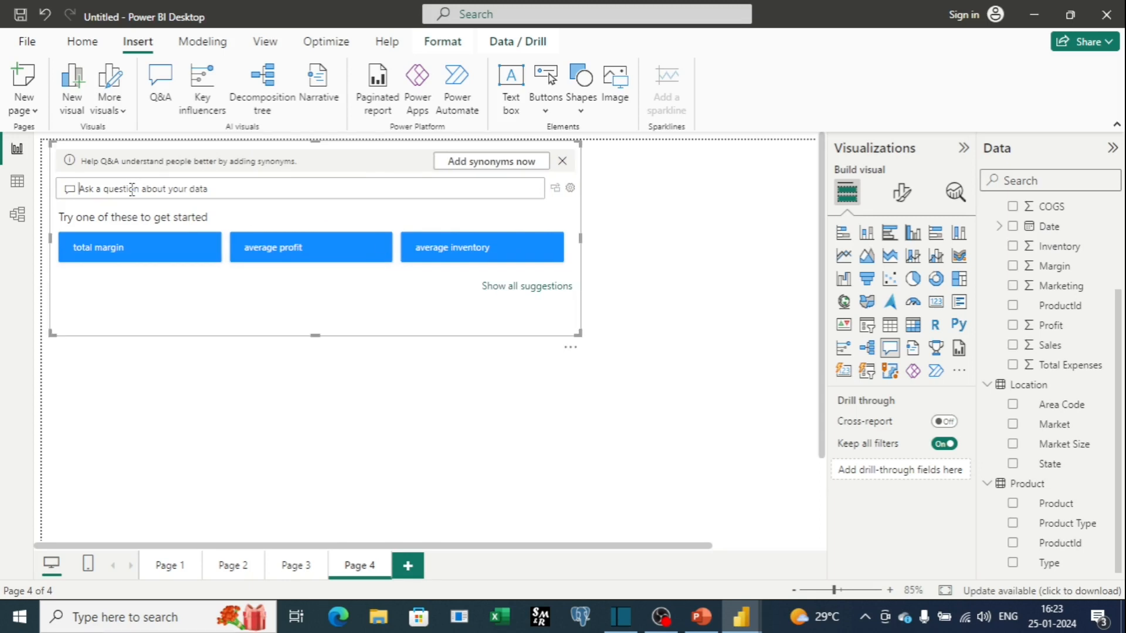
{"action": "type", "text": "total"}
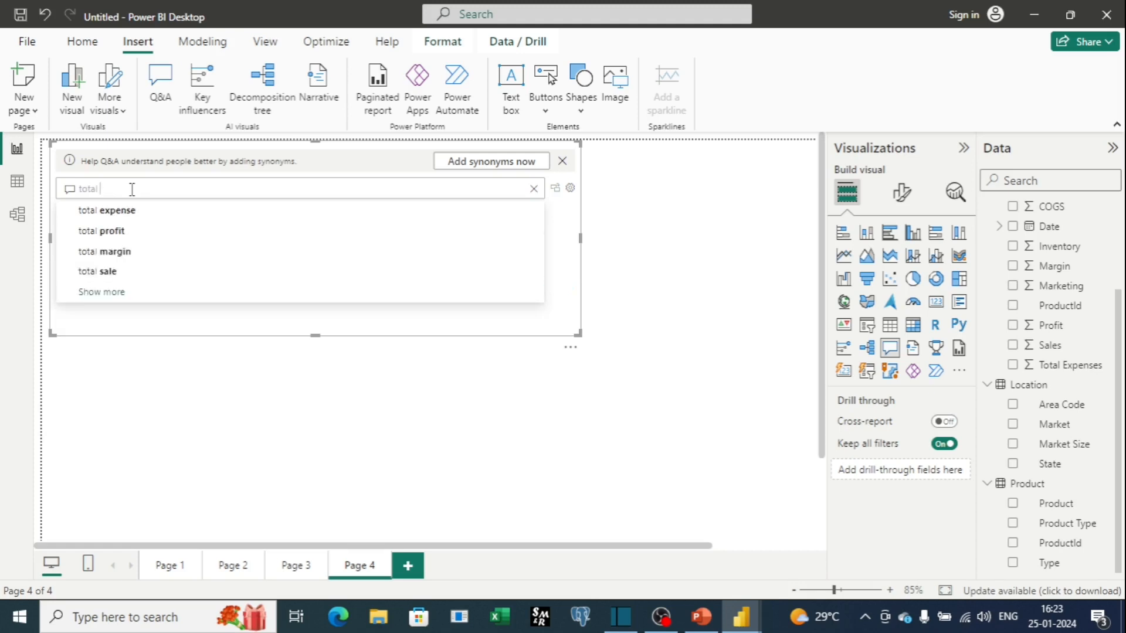
{"action": "type", "text": " expense"}
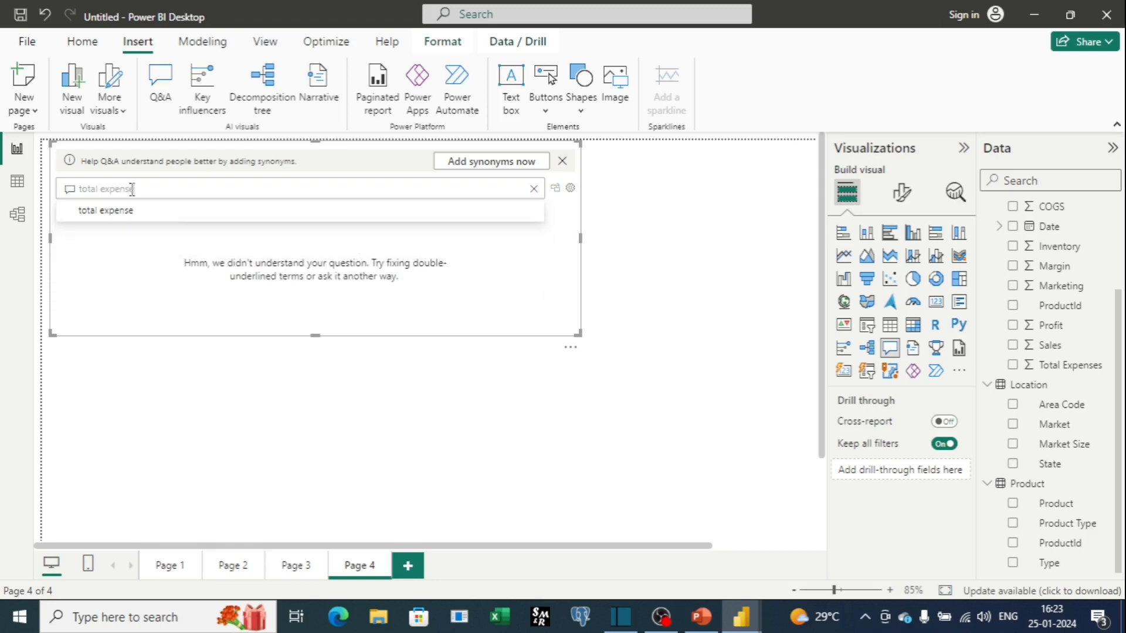
{"action": "type", "text": " by state"}
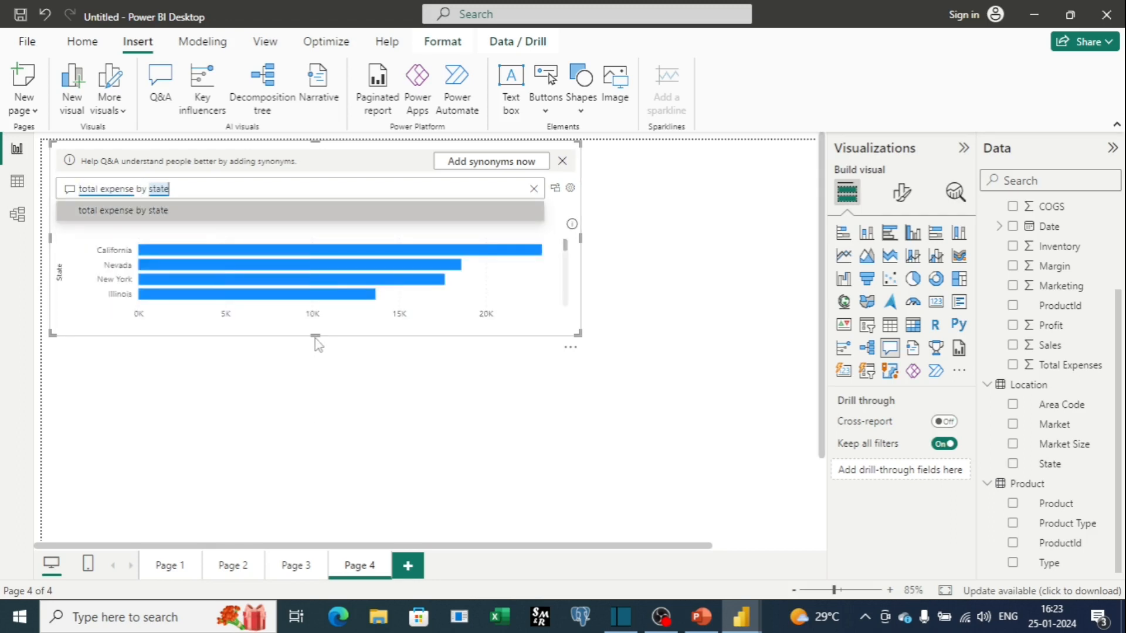
{"action": "left_click_drag", "start_coordinate": [314, 334], "coordinate": [314, 501]}
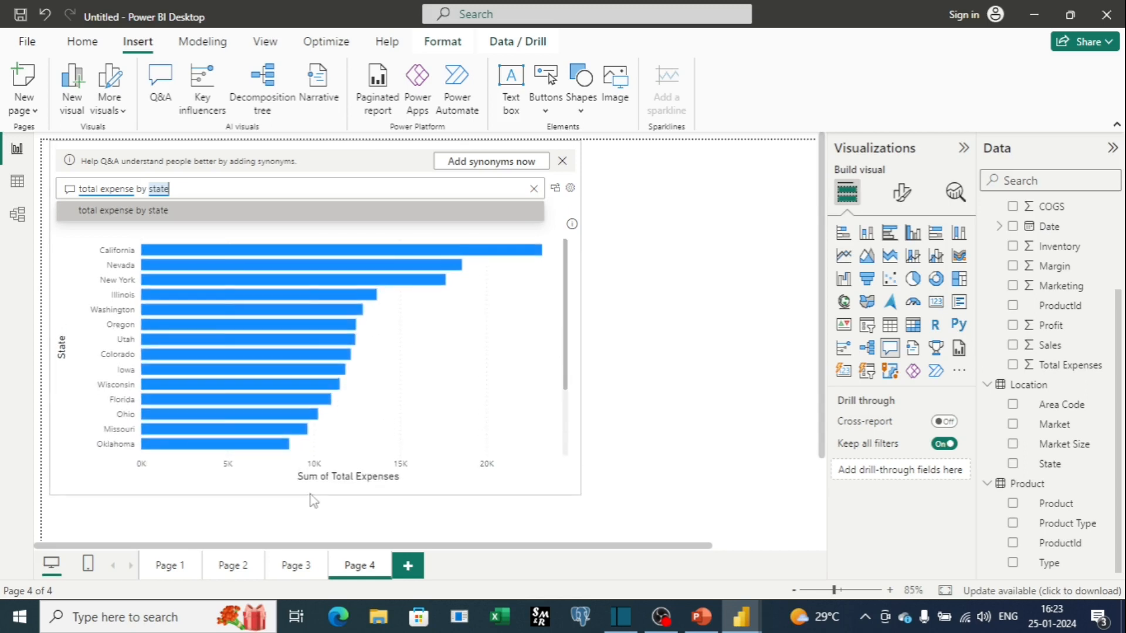
{"action": "key", "text": "Return"}
Open the Q&A setup's Suggest questions page and enter the question what is the sales by inventory.
{"action": "left_click", "coordinate": [570, 190]}
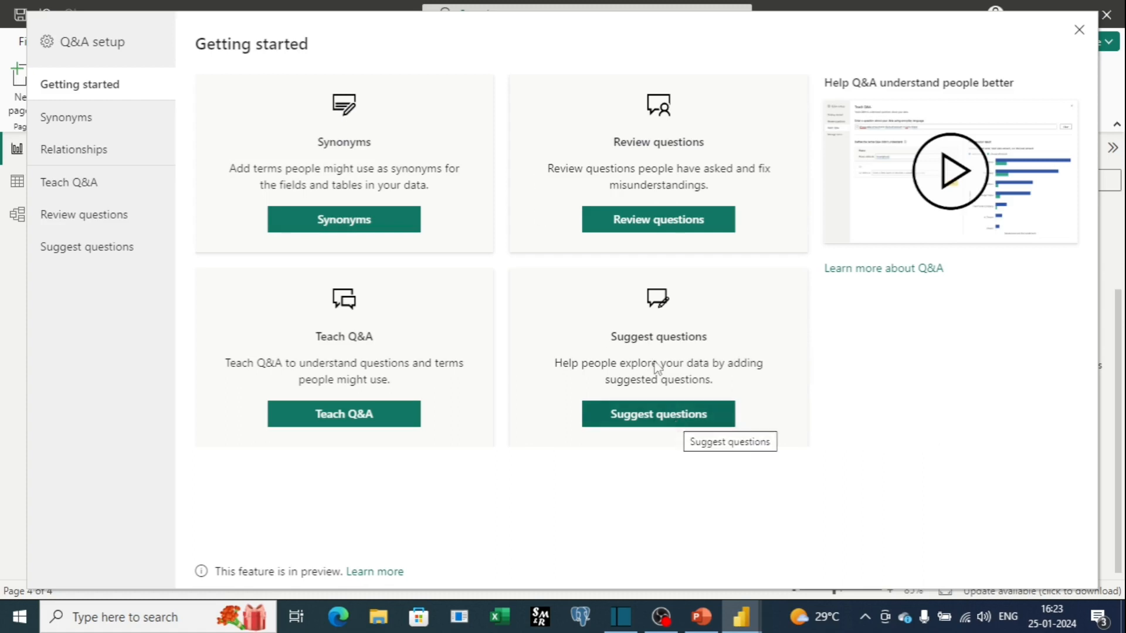
{"action": "mouse_move", "coordinate": [743, 620]}
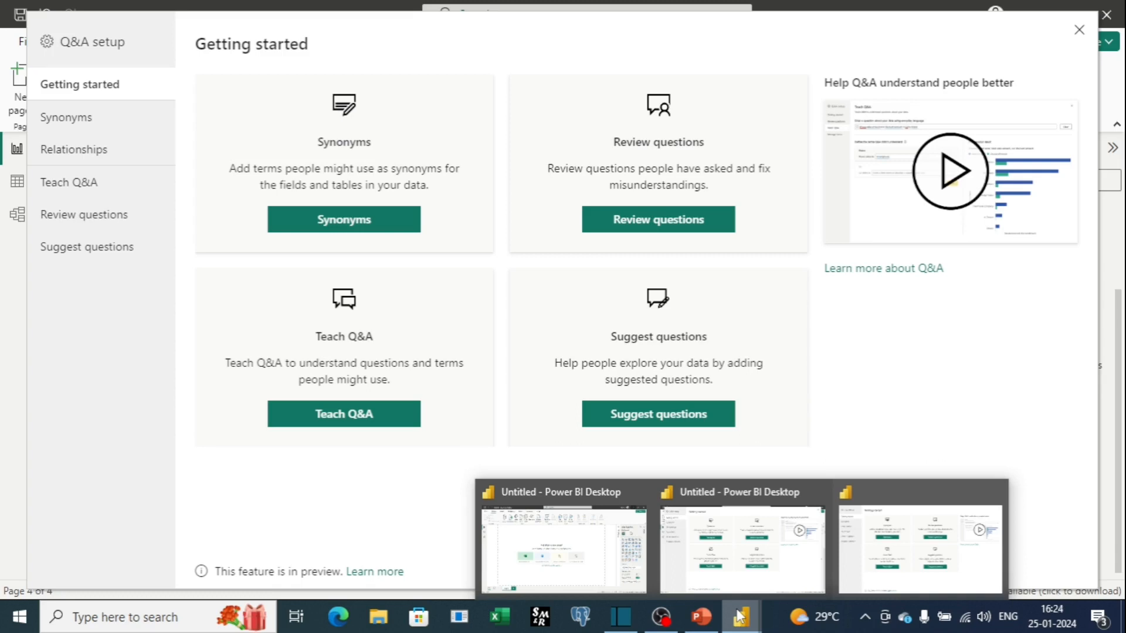
{"action": "left_click", "coordinate": [633, 423]}
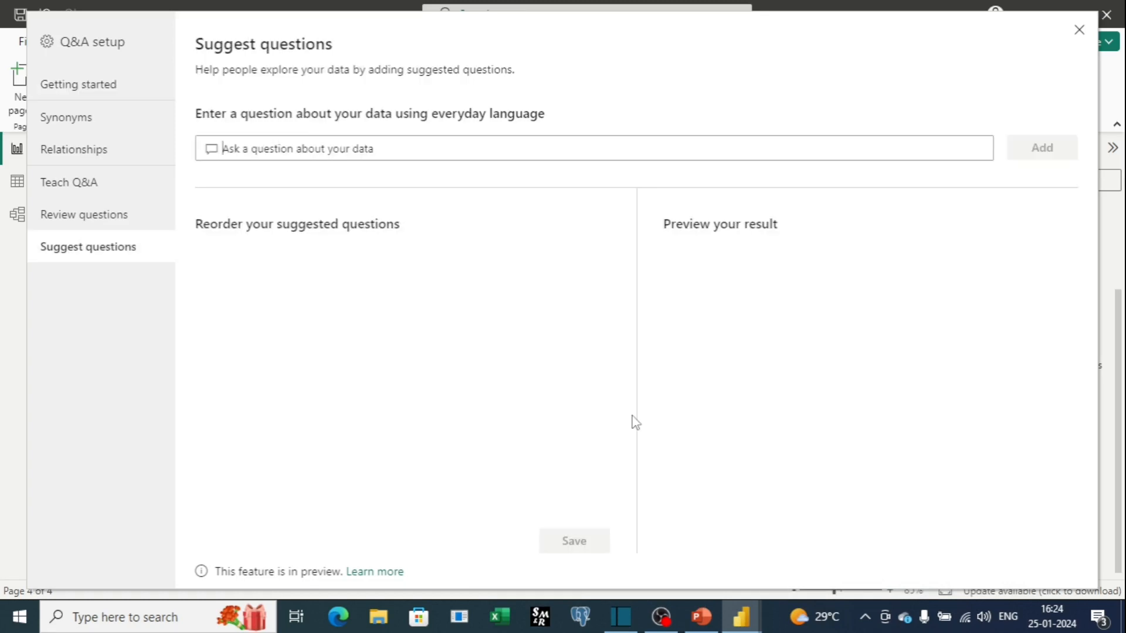
{"action": "left_click", "coordinate": [271, 143]}
{"action": "left_click", "coordinate": [271, 144]}
{"action": "type", "text": "w"}
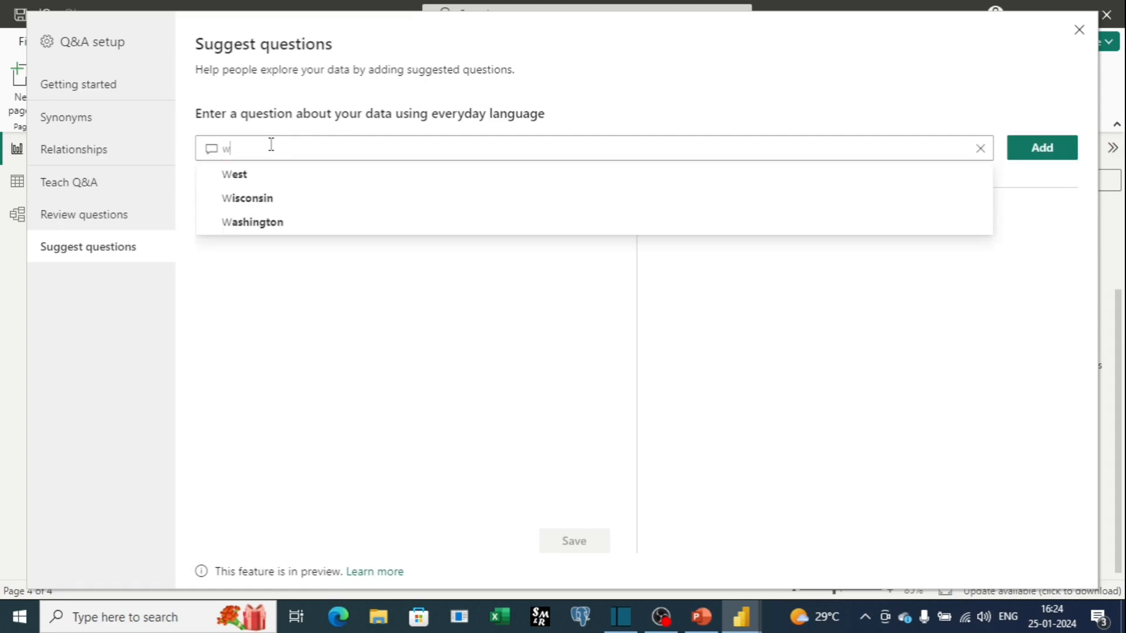
{"action": "type", "text": "hat is the sales by"}
{"action": "left_click", "coordinate": [303, 176]}
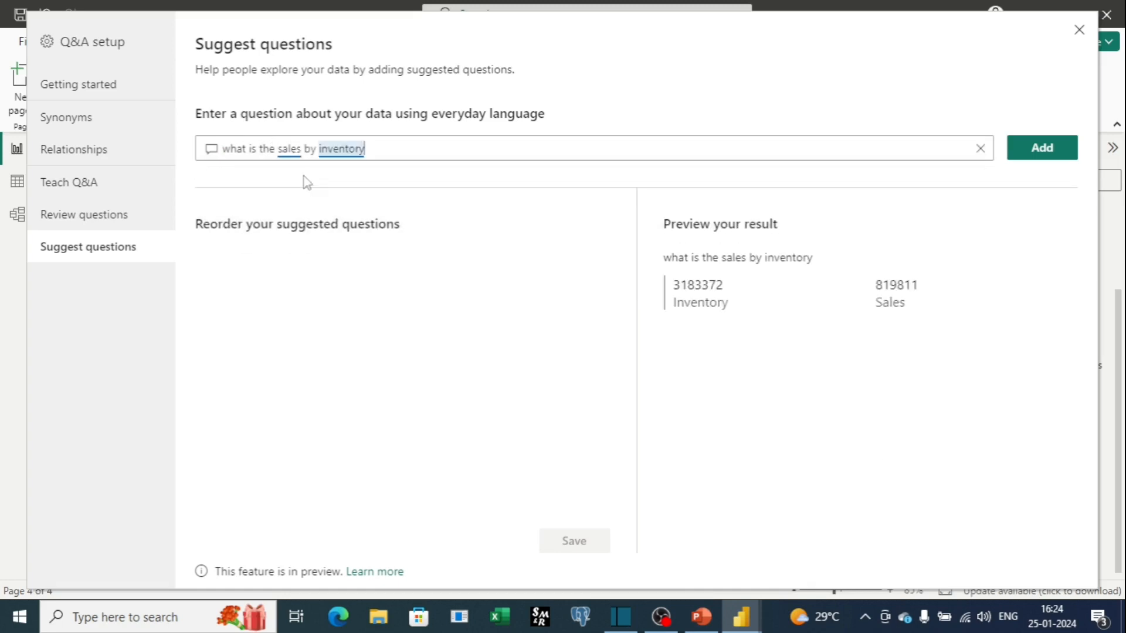
Correct the question to what is the sales by product and add it to the suggested questions.
{"action": "key", "text": "BackSpace"}
{"action": "key", "text": "BackSpace"}
{"action": "key", "text": "BackSpace"}
{"action": "key", "text": "BackSpace"}
{"action": "key", "text": "BackSpace"}
{"action": "key", "text": "BackSpace"}
{"action": "key", "text": "BackSpace"}
{"action": "key", "text": "BackSpace"}
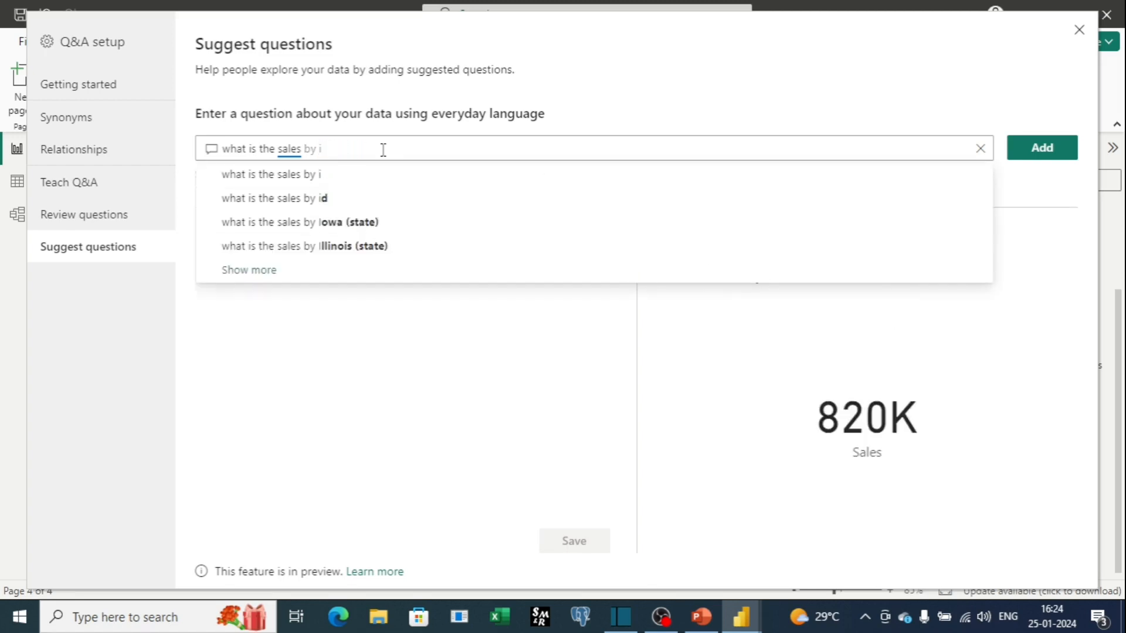
{"action": "key", "text": "BackSpace"}
{"action": "type", "text": "product"}
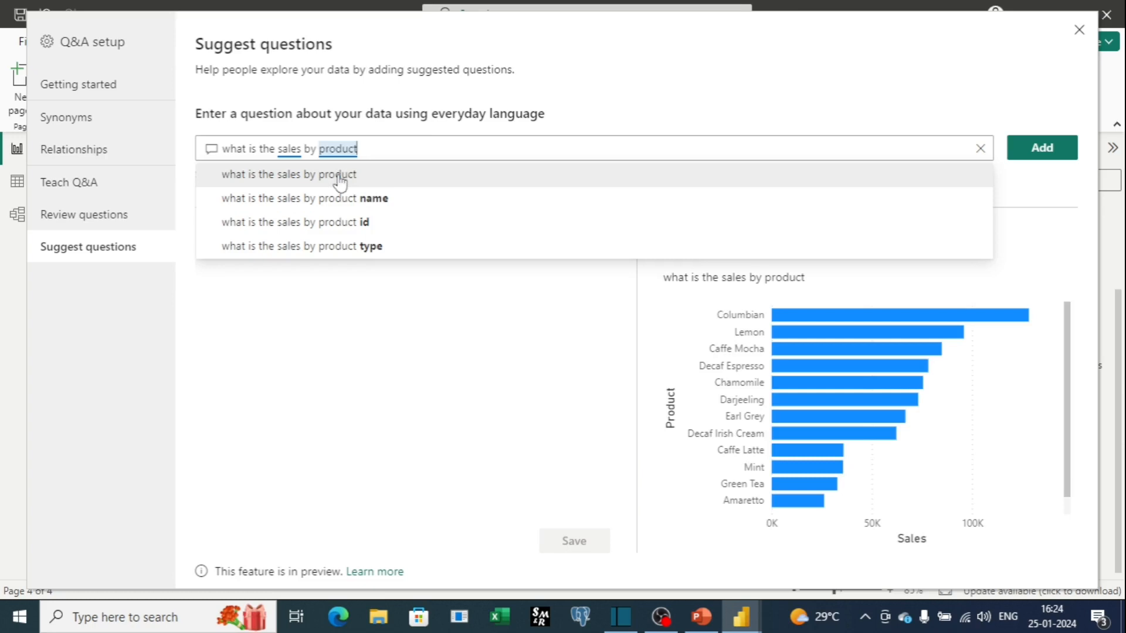
{"action": "left_click", "coordinate": [340, 176]}
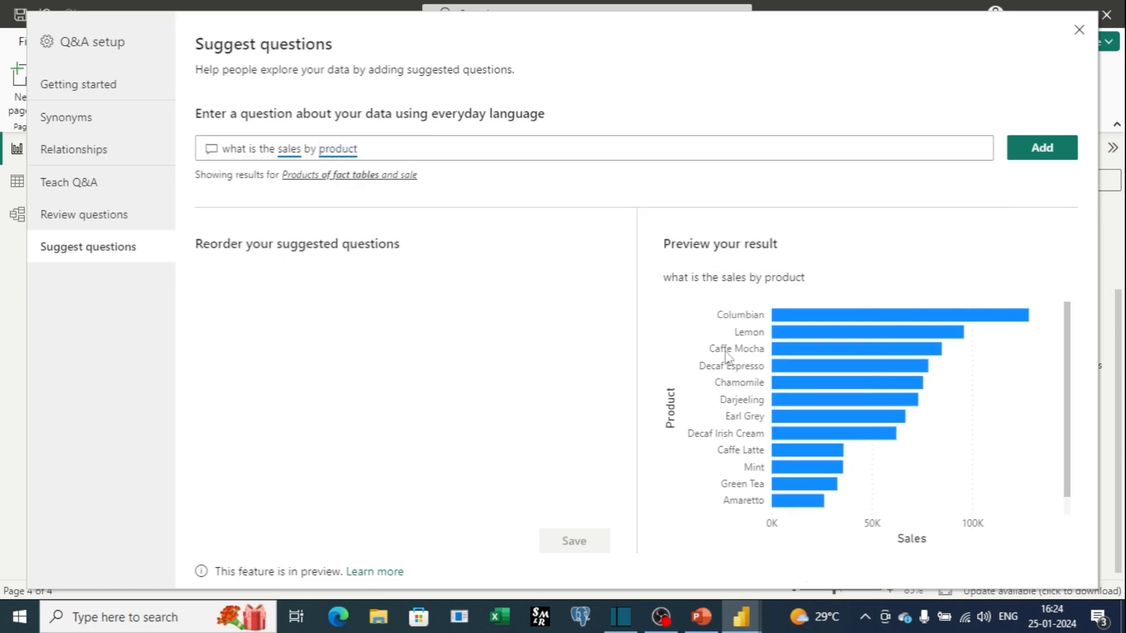
{"action": "left_click", "coordinate": [1040, 164]}
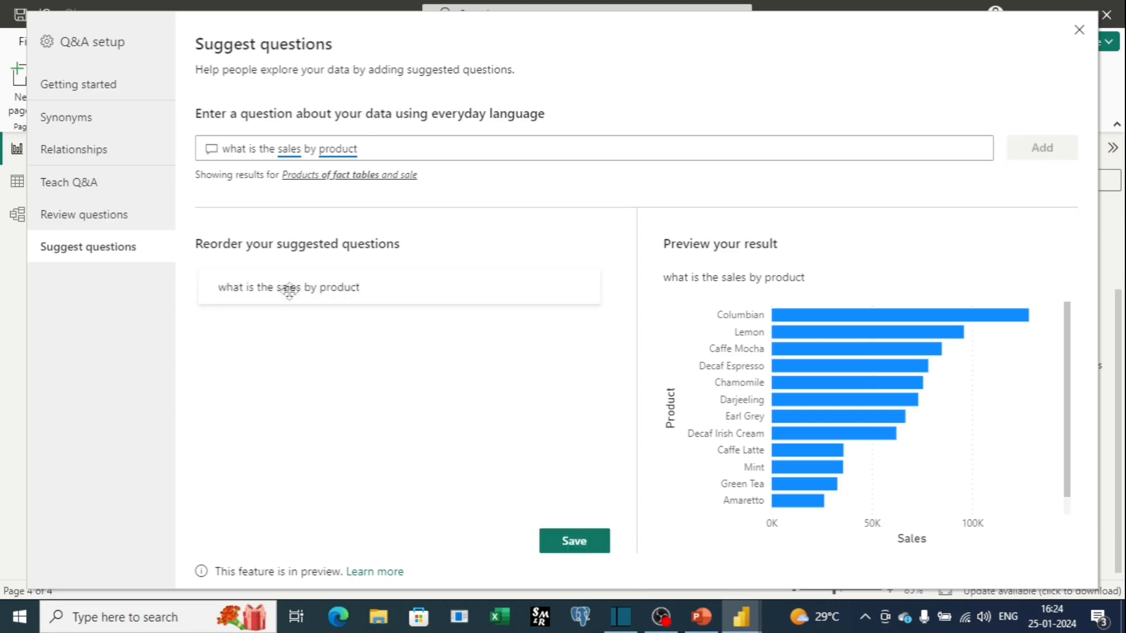
Edit the question to what is the sales by state and add it as a second suggested question.
{"action": "double_click", "coordinate": [368, 139]}
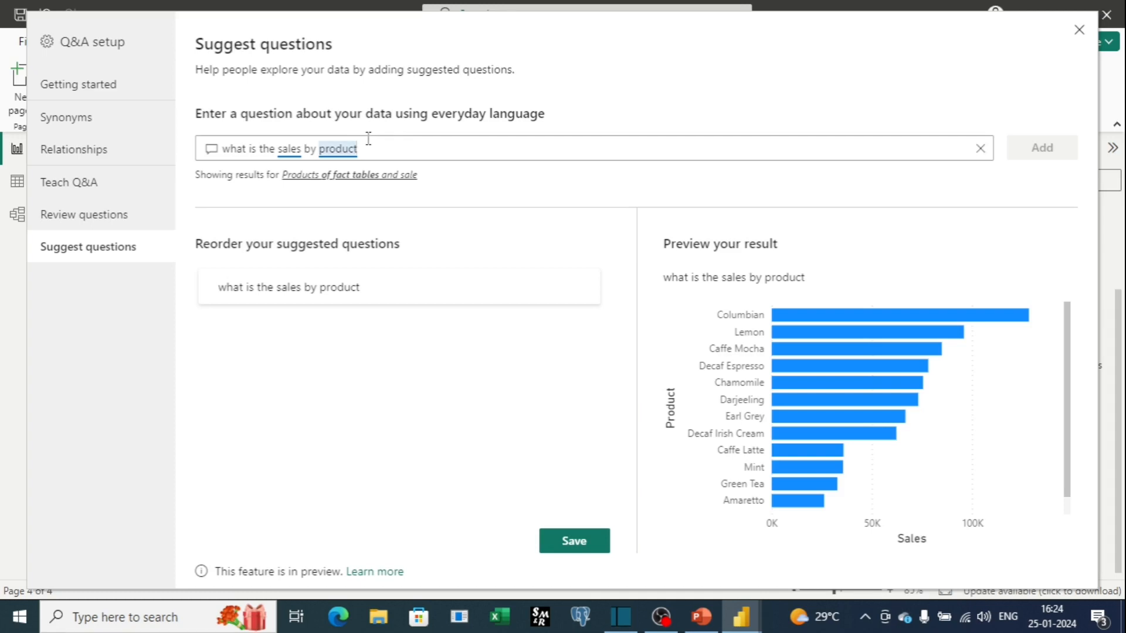
{"action": "key", "text": "BackSpace"}
{"action": "key", "text": "BackSpace"}
{"action": "key", "text": "BackSpace"}
{"action": "key", "text": "BackSpace"}
{"action": "key", "text": "BackSpace"}
{"action": "key", "text": "BackSpace"}
{"action": "key", "text": "BackSpace"}
{"action": "type", "text": "es by state"}
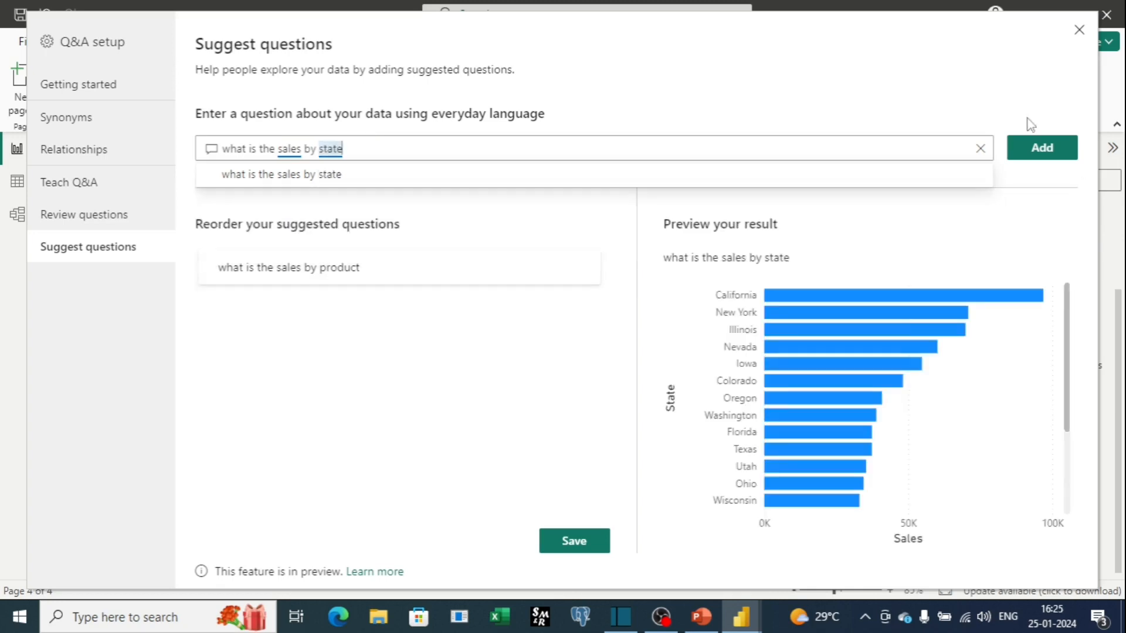
{"action": "left_click", "coordinate": [1040, 146]}
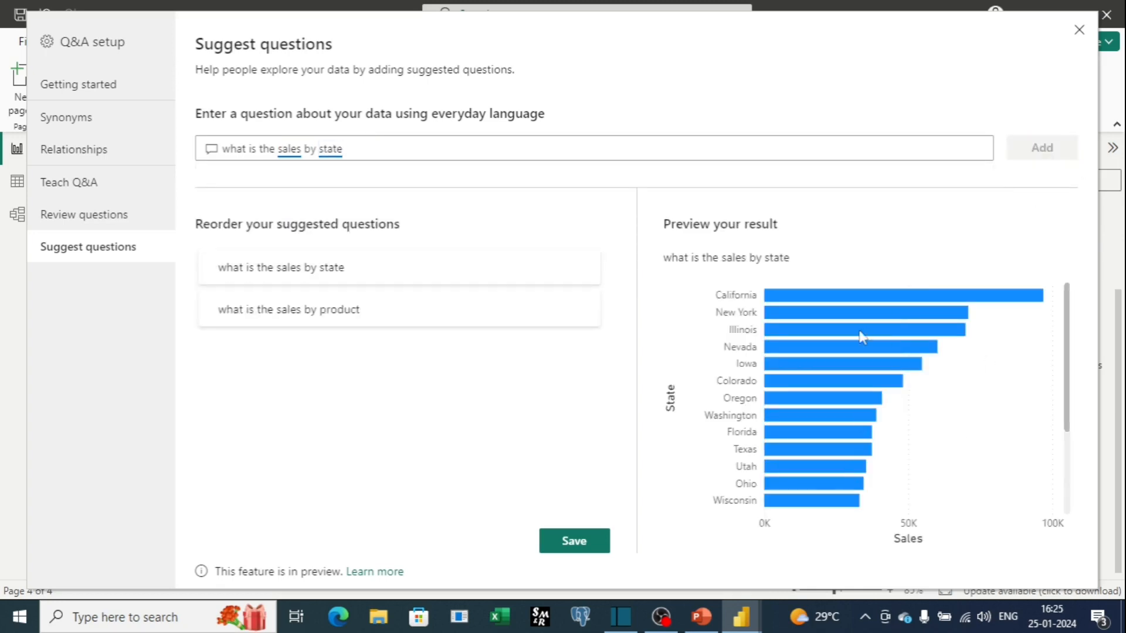
Replace the question with what product is named Decaf Irish Cream, chosen from the suggestions, and add it as a suggested question.
{"action": "double_click", "coordinate": [368, 143]}
{"action": "key", "text": "BackSpace"}
{"action": "key", "text": "BackSpace"}
{"action": "key", "text": "BackSpace"}
{"action": "key", "text": "BackSpace"}
{"action": "key", "text": "BackSpace"}
{"action": "key", "text": "BackSpace"}
{"action": "key", "text": "BackSpace"}
{"action": "key", "text": "BackSpace"}
{"action": "key", "text": "BackSpace"}
{"action": "key", "text": "BackSpace"}
{"action": "key", "text": "BackSpace"}
{"action": "key", "text": "BackSpace"}
{"action": "key", "text": "BackSpace"}
{"action": "key", "text": "BackSpace"}
{"action": "key", "text": "BackSpace"}
{"action": "key", "text": "BackSpace"}
{"action": "key", "text": "BackSpace"}
{"action": "key", "text": "BackSpace"}
{"action": "key", "text": "BackSpace"}
{"action": "key", "text": "BackSpace"}
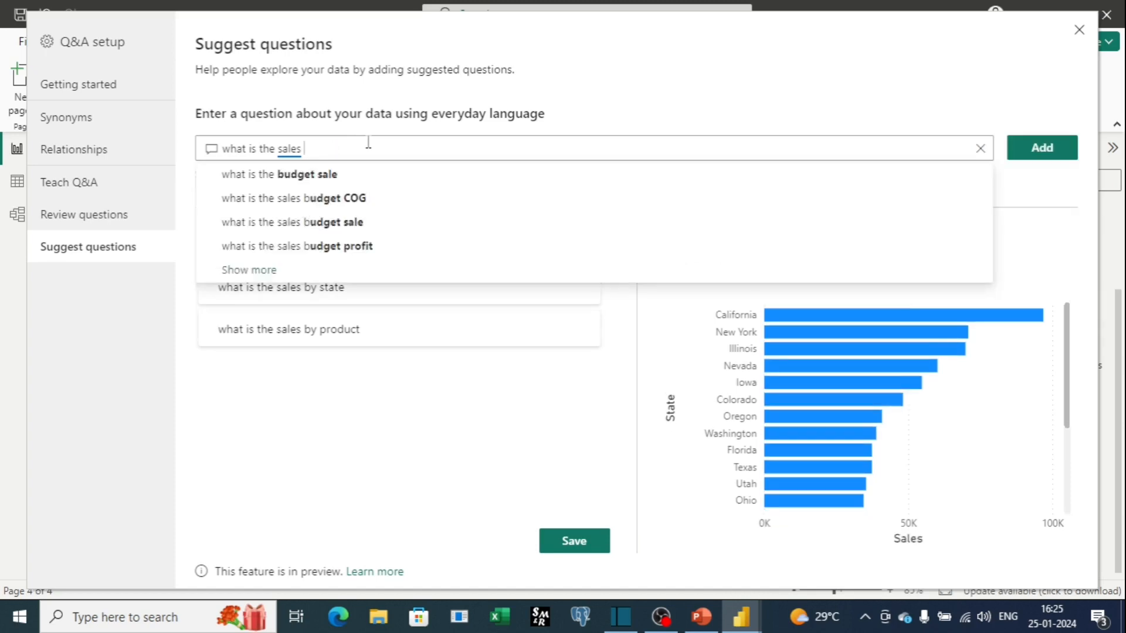
{"action": "type", "text": "which product gives"}
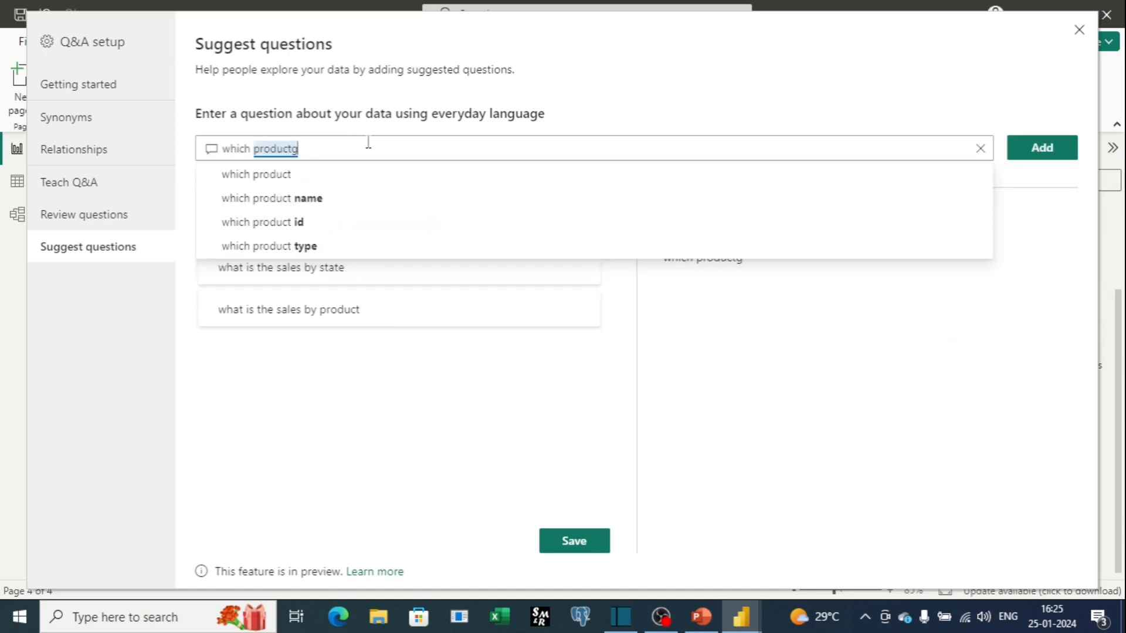
{"action": "type", "text": " profit more t"}
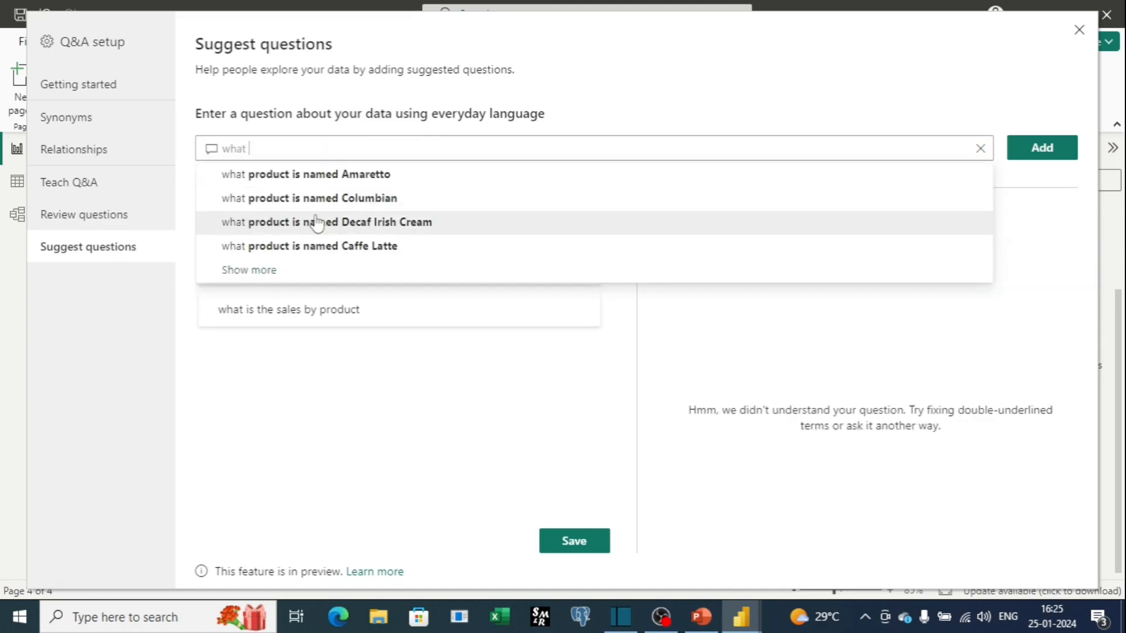
{"action": "left_click", "coordinate": [319, 222]}
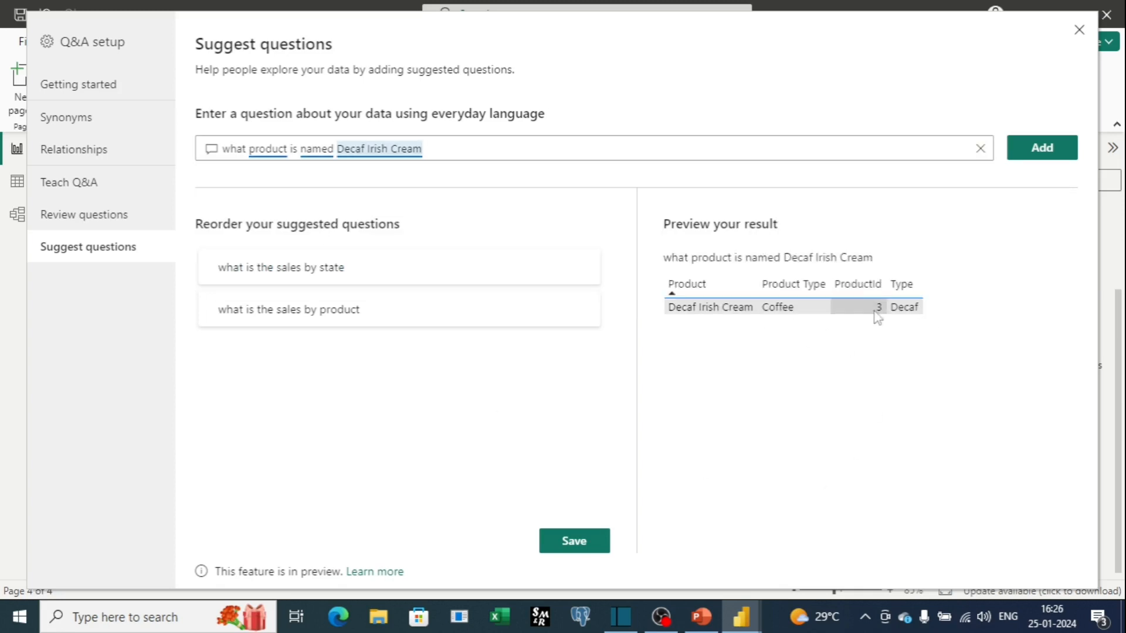
{"action": "left_click", "coordinate": [1037, 150]}
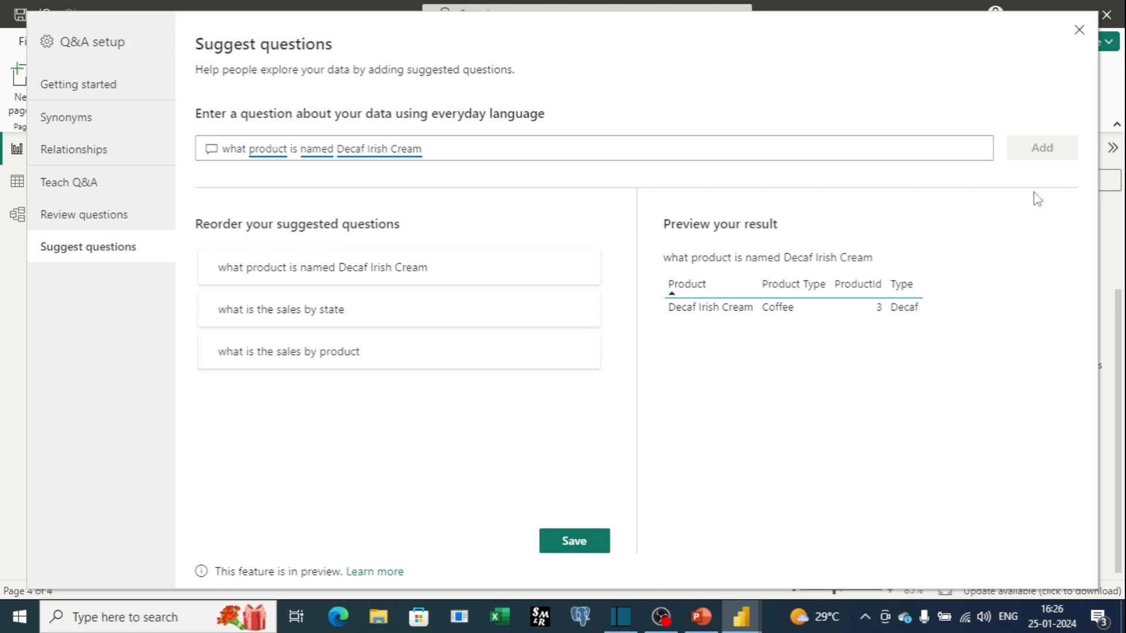
Save the suggested questions and close the Q&A setup, confirming the save.
{"action": "left_click", "coordinate": [573, 545]}
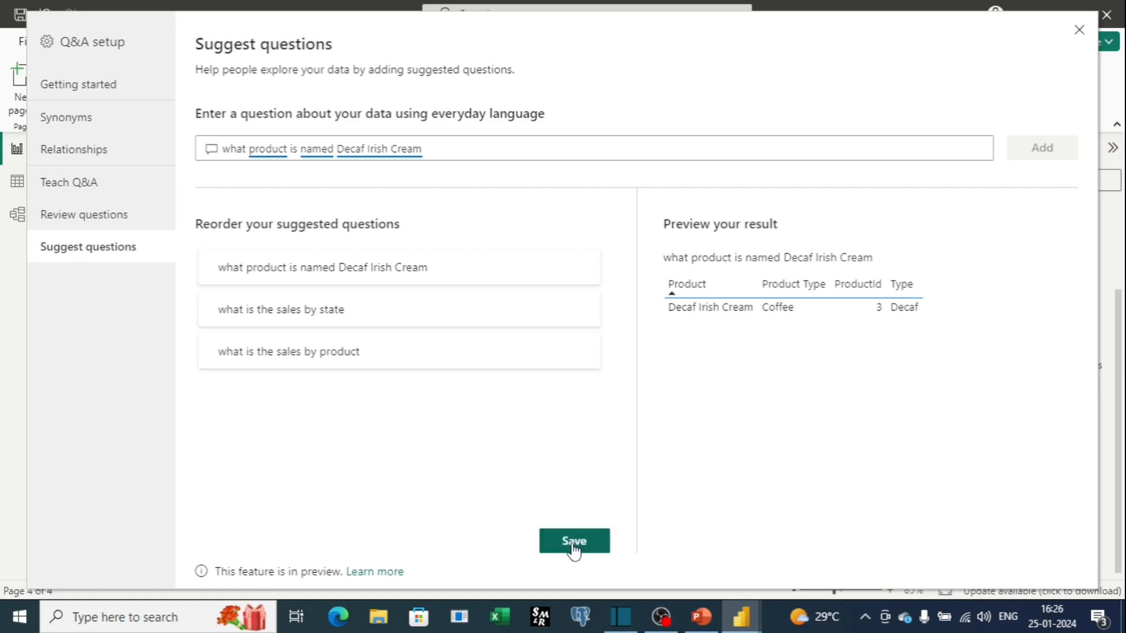
{"action": "left_click", "coordinate": [1079, 30]}
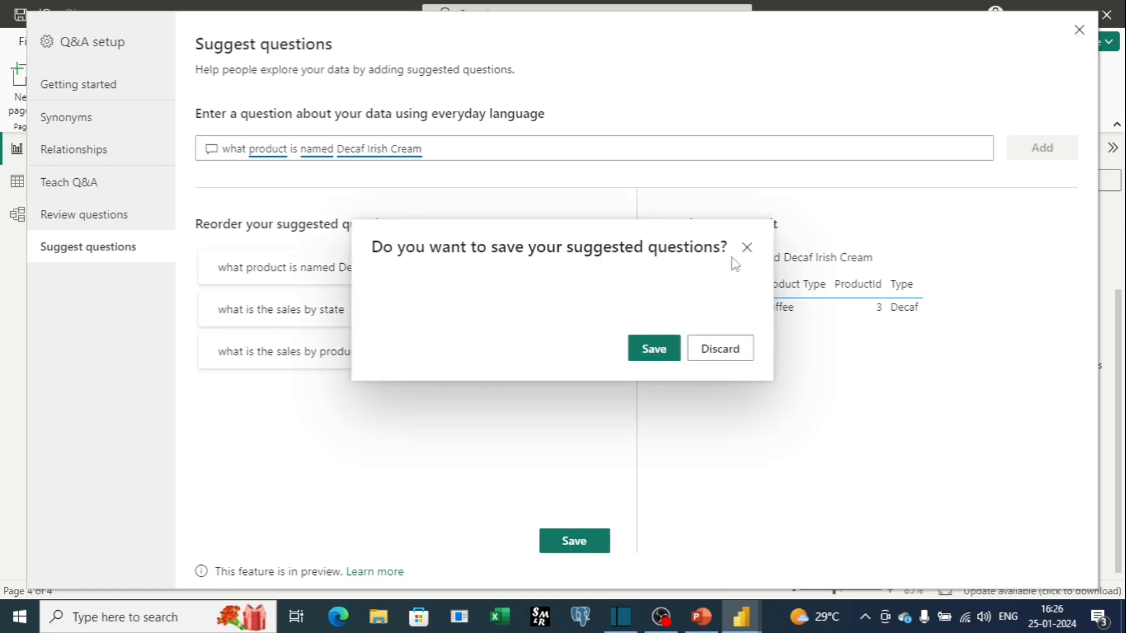
{"action": "left_click", "coordinate": [660, 350]}
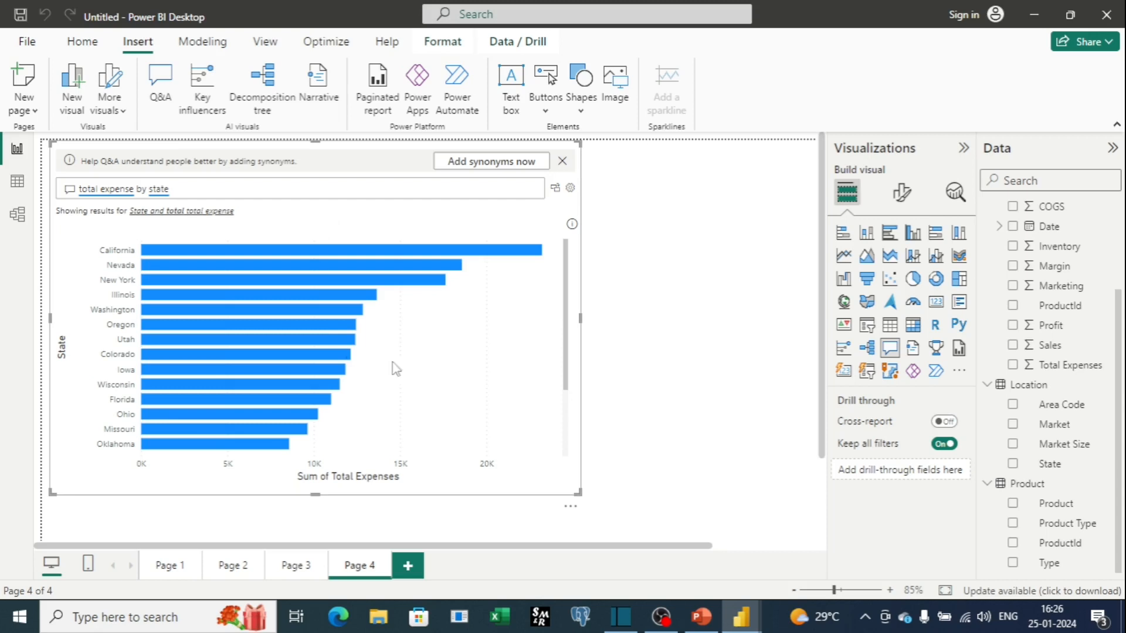
Add a new report page and insert a Q&A visual on it, widening it to the right.
{"action": "left_click", "coordinate": [410, 568]}
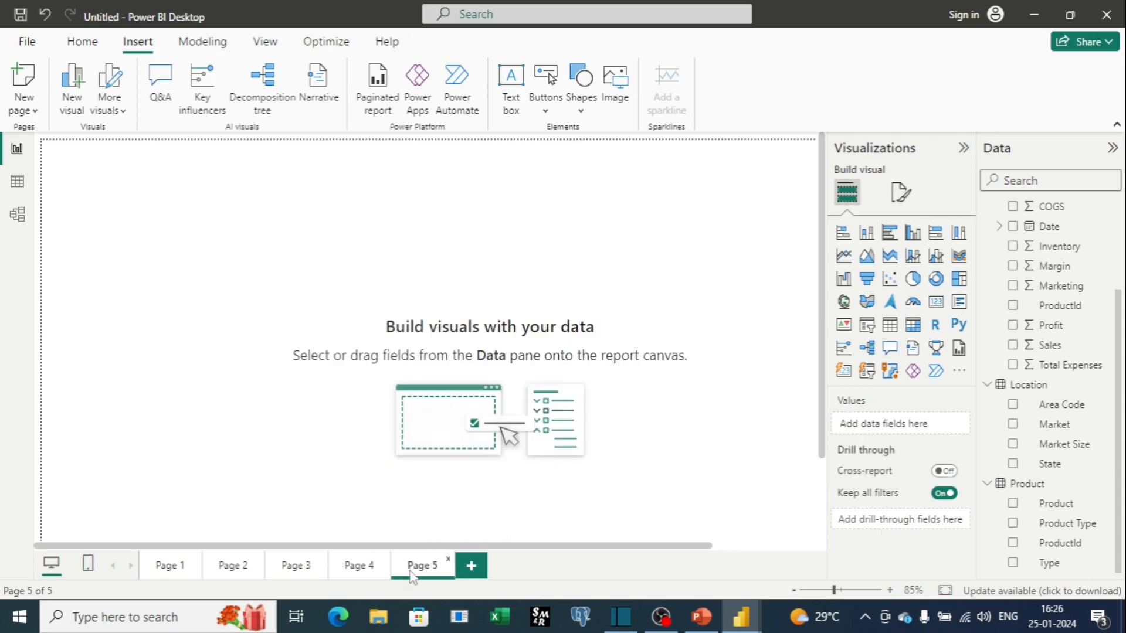
{"action": "left_click", "coordinate": [157, 81]}
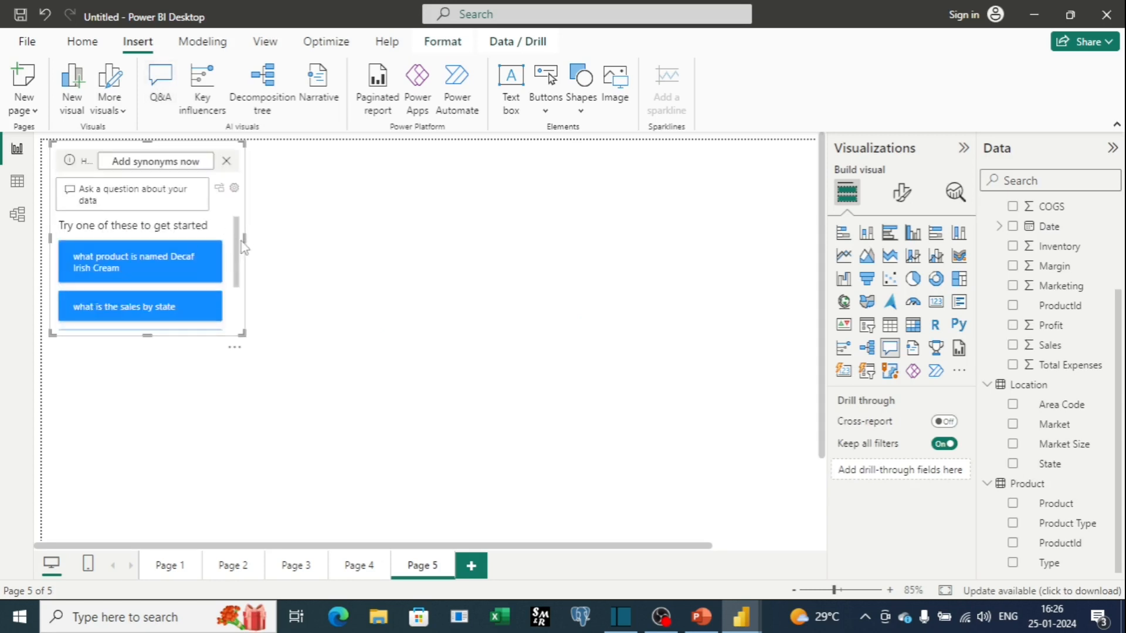
{"action": "left_click_drag", "start_coordinate": [245, 242], "coordinate": [643, 265]}
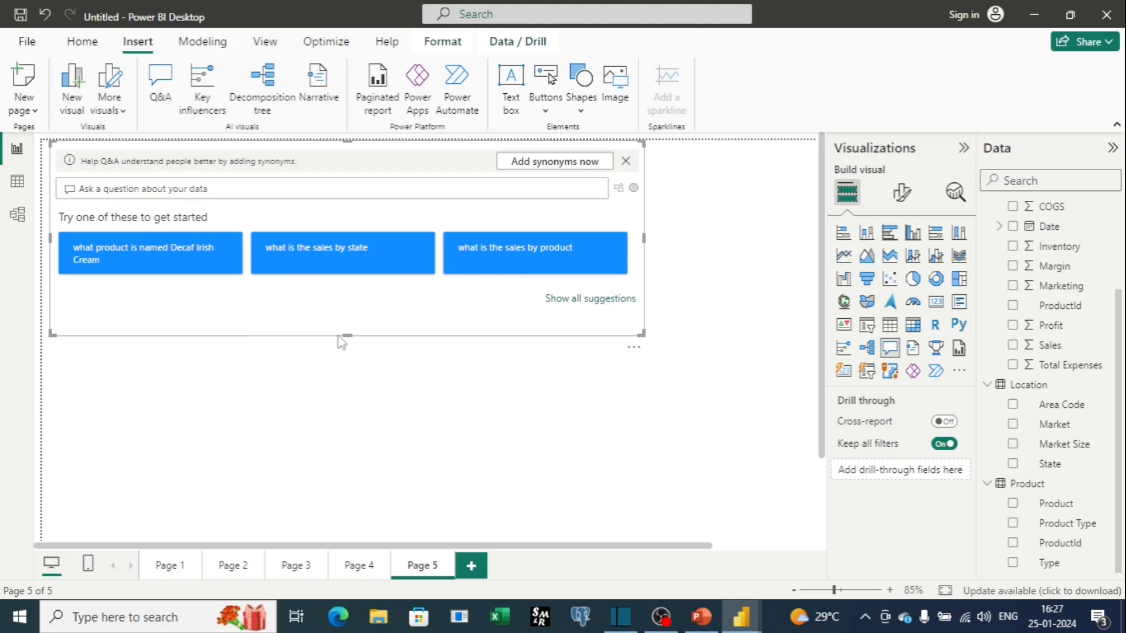
Ask sum of profit in the Q&A visual, convert the answer to a standard visual, and shrink it into the top-left corner.
{"action": "left_click", "coordinate": [241, 185]}
{"action": "type", "text": "sum of profit"}
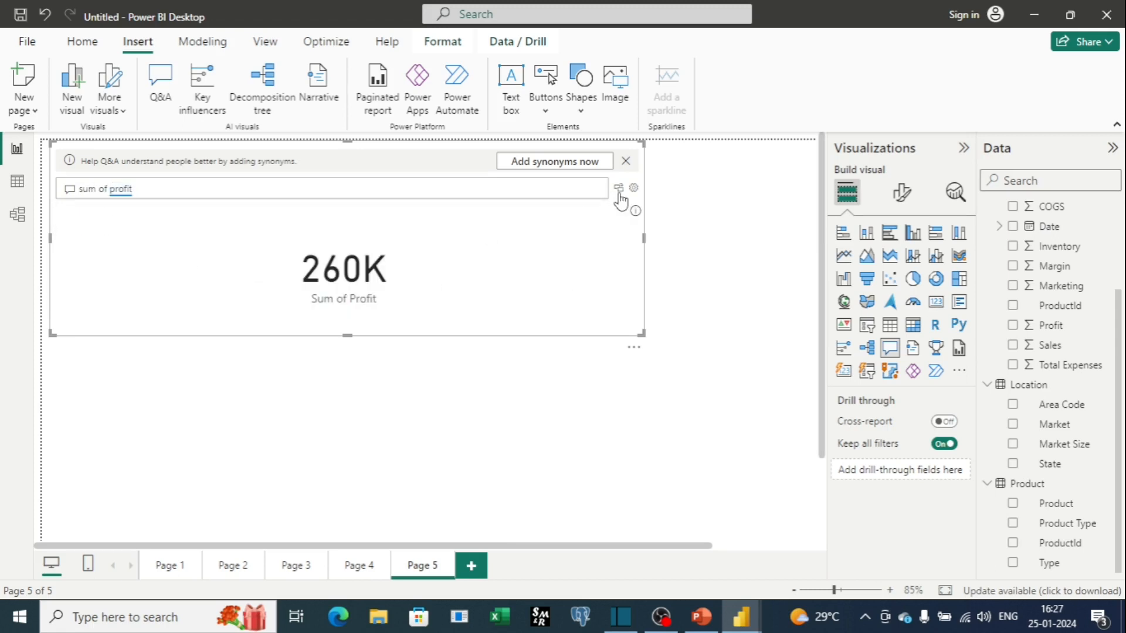
{"action": "left_click", "coordinate": [618, 189]}
{"action": "left_click_drag", "start_coordinate": [641, 333], "coordinate": [258, 208]}
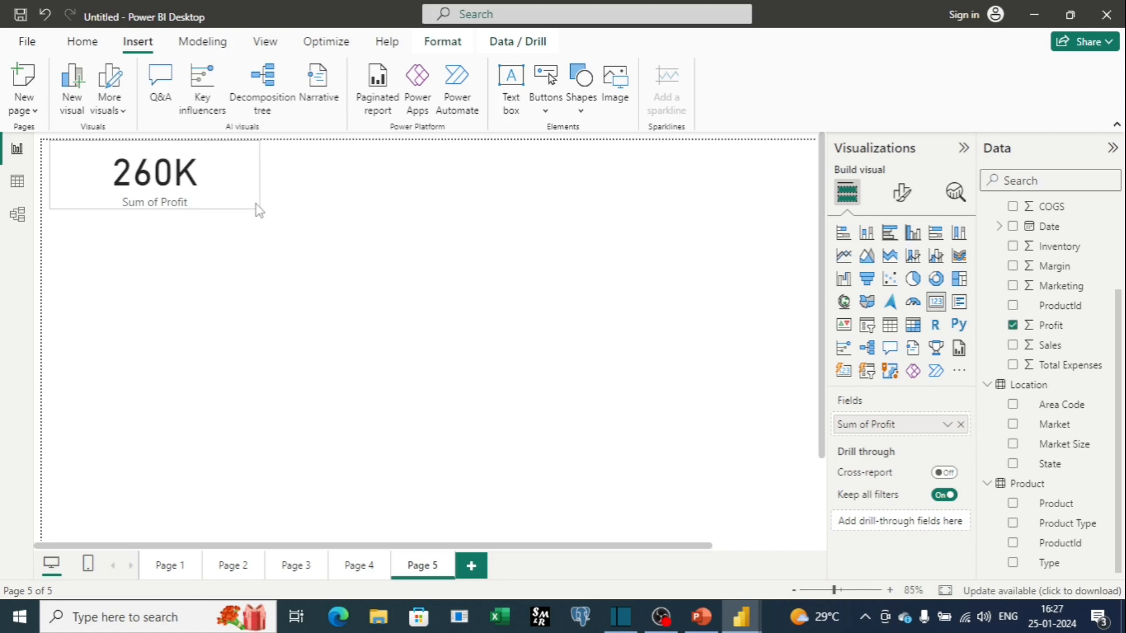
Insert another Q&A visual, ask Sum of sales, convert it to a standard visual, and place it beside the profit card.
{"action": "left_click", "coordinate": [172, 83]}
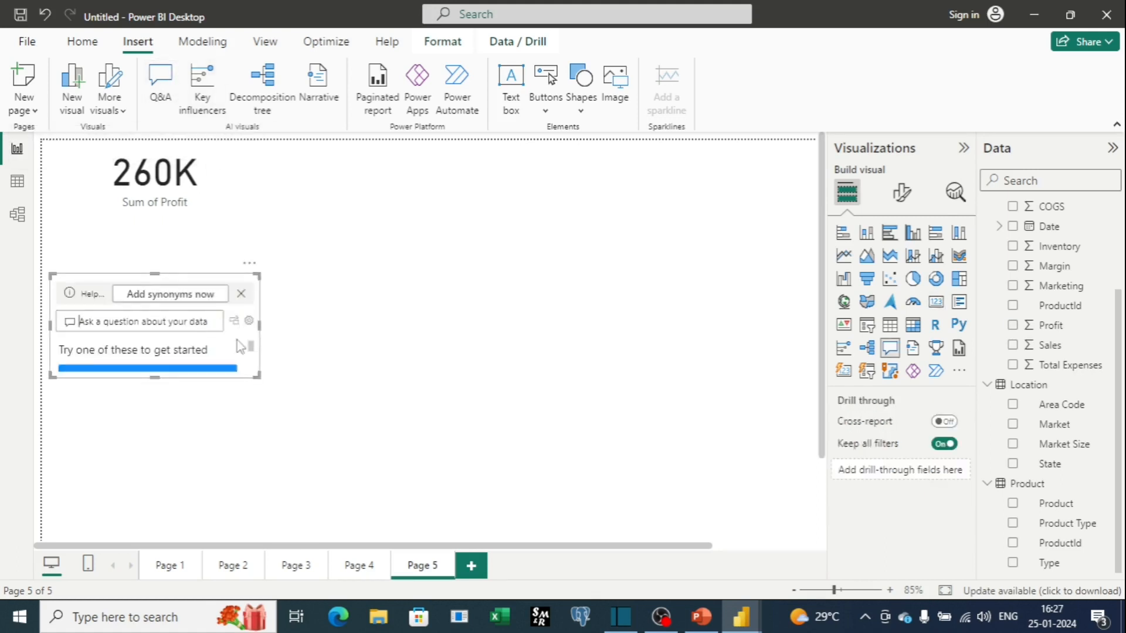
{"action": "type", "text": "Sum of sales"}
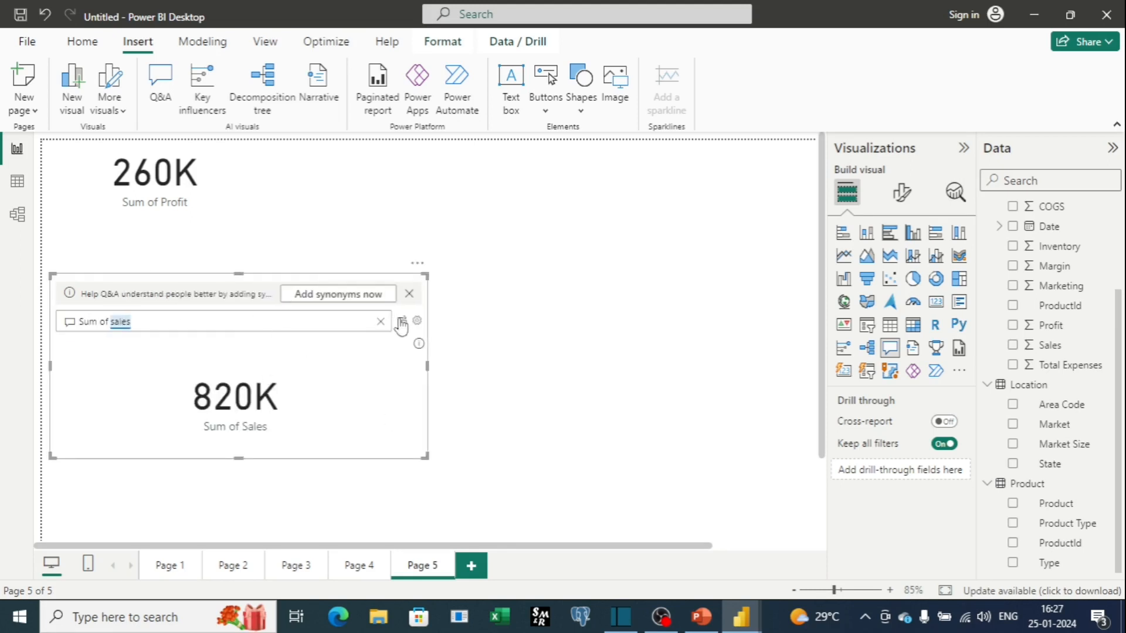
{"action": "left_click", "coordinate": [401, 322]}
{"action": "left_click_drag", "start_coordinate": [221, 307], "coordinate": [405, 175]}
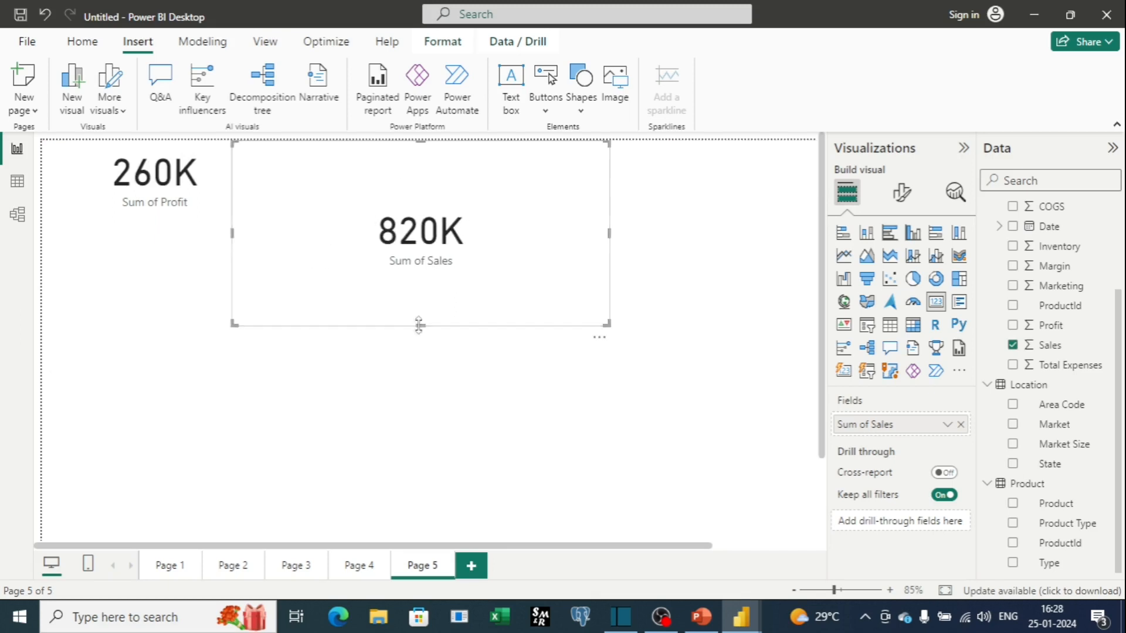
{"action": "left_click_drag", "start_coordinate": [419, 324], "coordinate": [419, 220]}
{"action": "left_click_drag", "start_coordinate": [609, 175], "coordinate": [439, 176]}
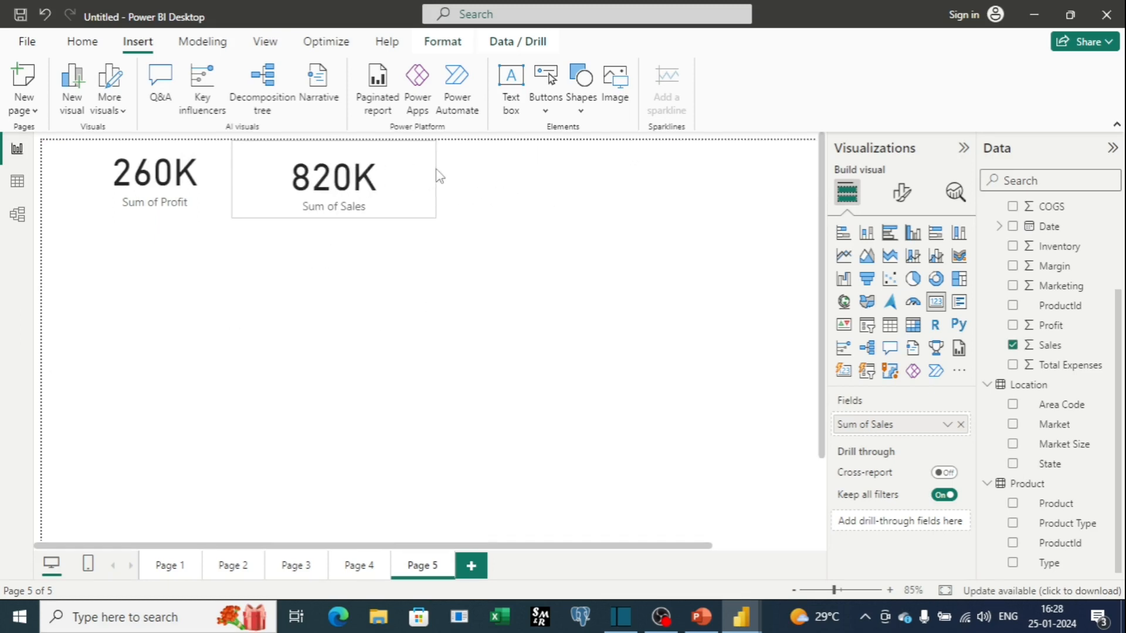
{"action": "left_click", "coordinate": [509, 184]}
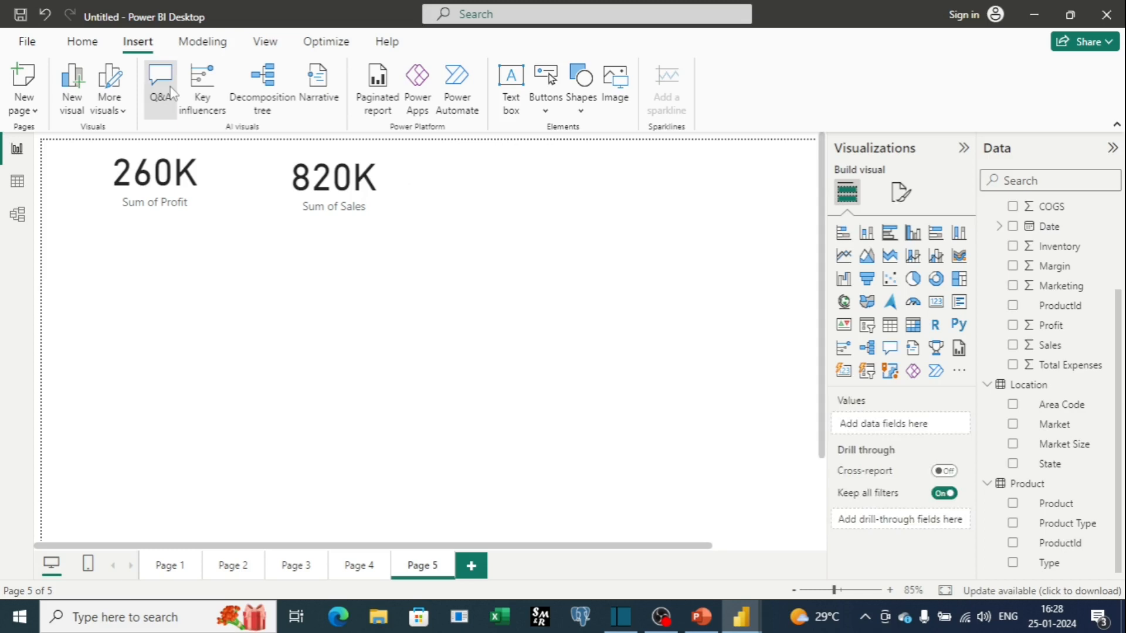
Insert a Q&A visual, pick the suggested question what is the sales by state, convert it to a standard visual, and enlarge it downward.
{"action": "left_click", "coordinate": [160, 82]}
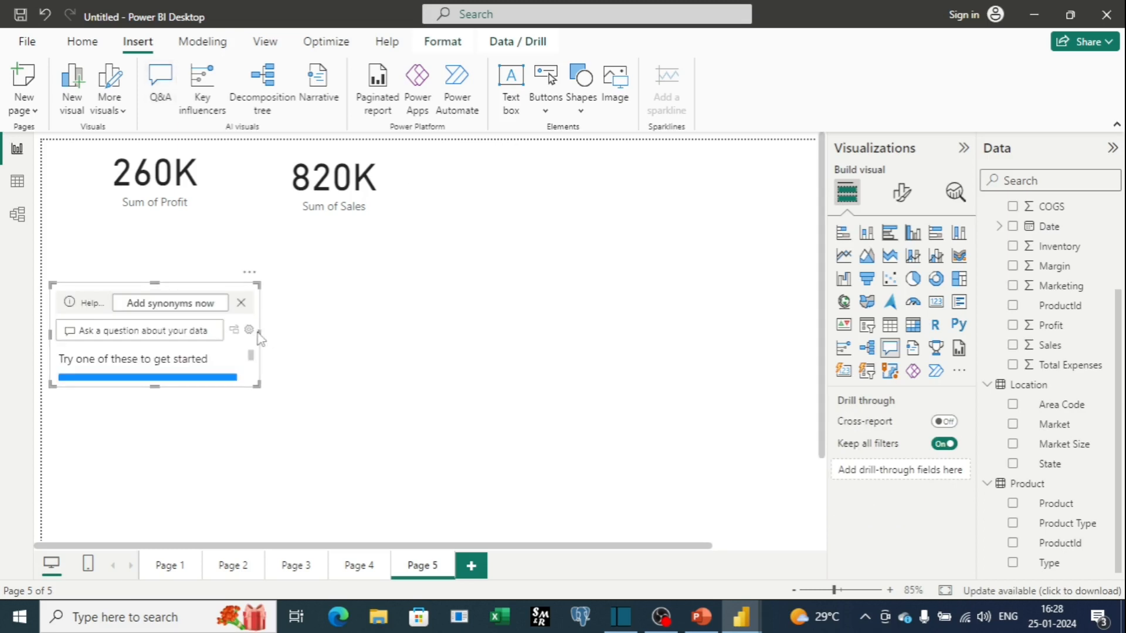
{"action": "left_click_drag", "start_coordinate": [259, 338], "coordinate": [457, 387]}
{"action": "left_click", "coordinate": [344, 394]}
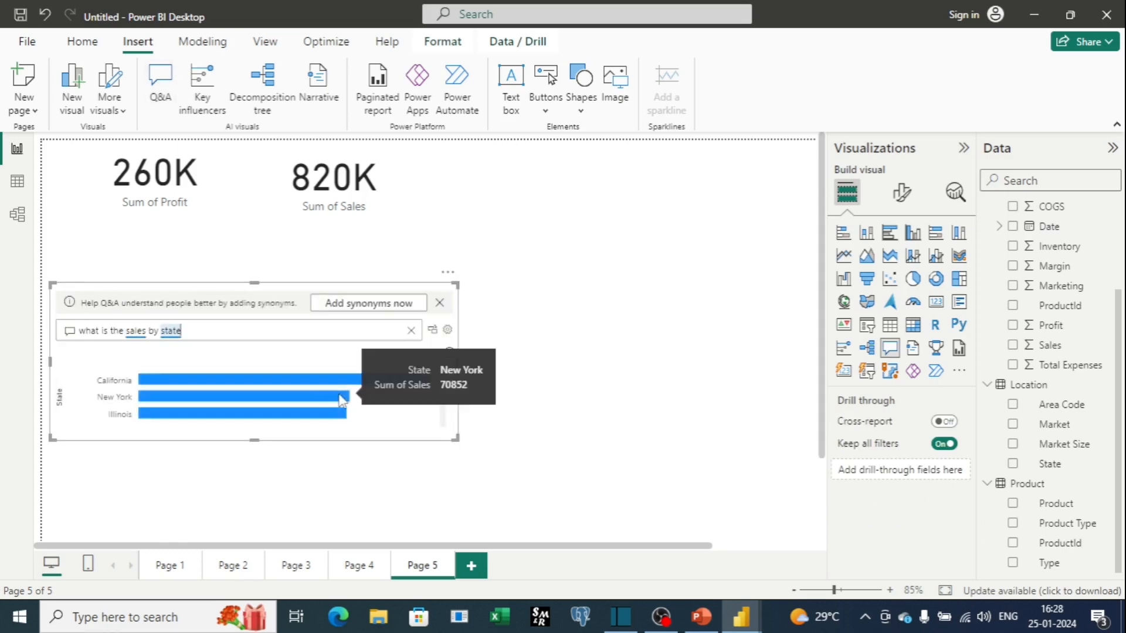
{"action": "left_click", "coordinate": [431, 333]}
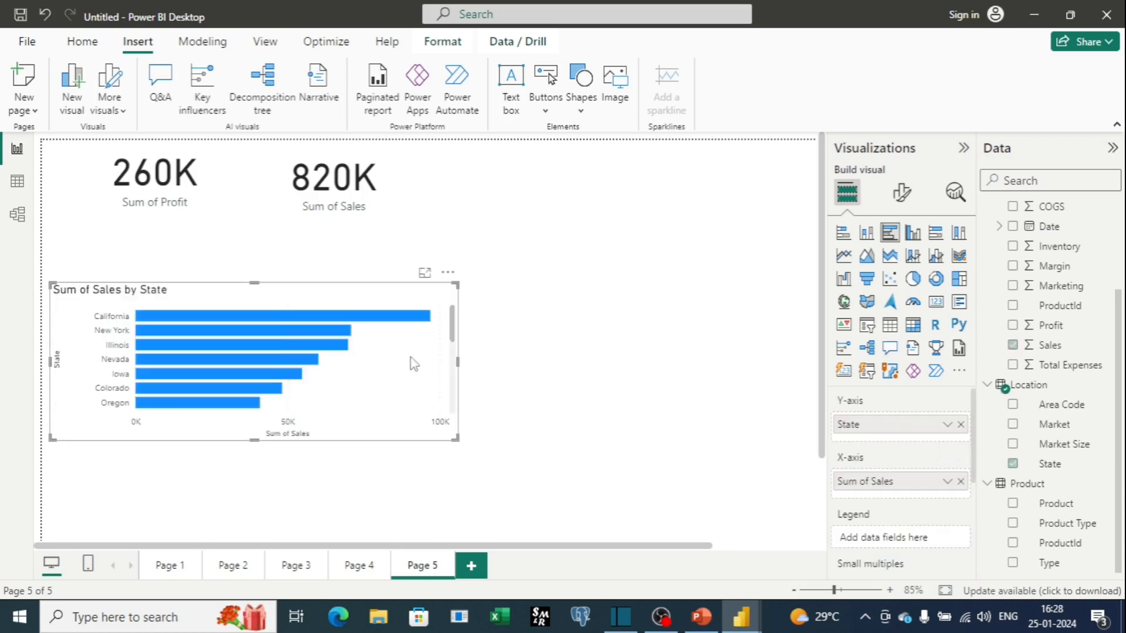
{"action": "left_click_drag", "start_coordinate": [255, 440], "coordinate": [242, 516]}
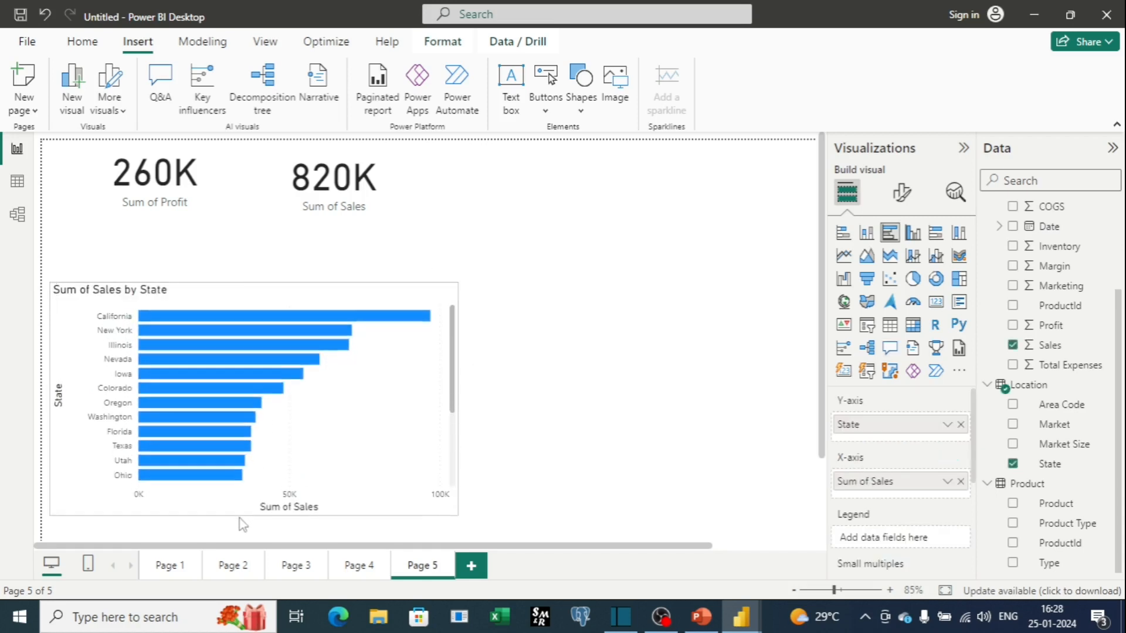
Insert a fourth Q&A visual beside the bar chart, ask sum of sales by profit, and convert it to a standard visual.
{"action": "left_click", "coordinate": [161, 88]}
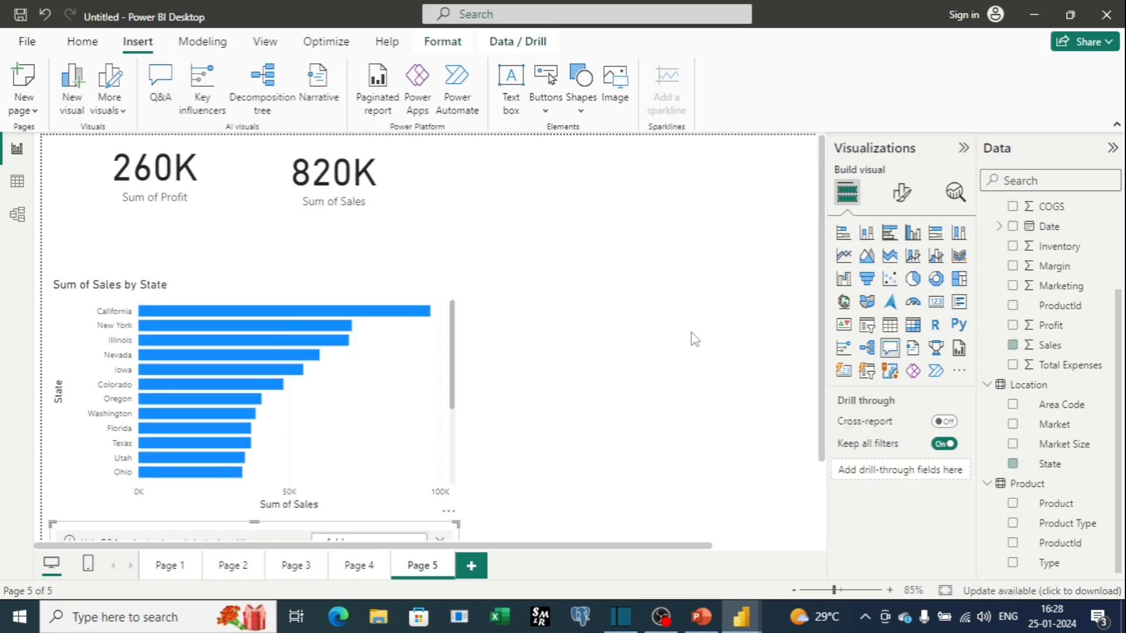
{"action": "scroll", "coordinate": [694, 339], "scroll_direction": "down", "scroll_amount": 2}
{"action": "left_click_drag", "start_coordinate": [319, 533], "coordinate": [612, 391]}
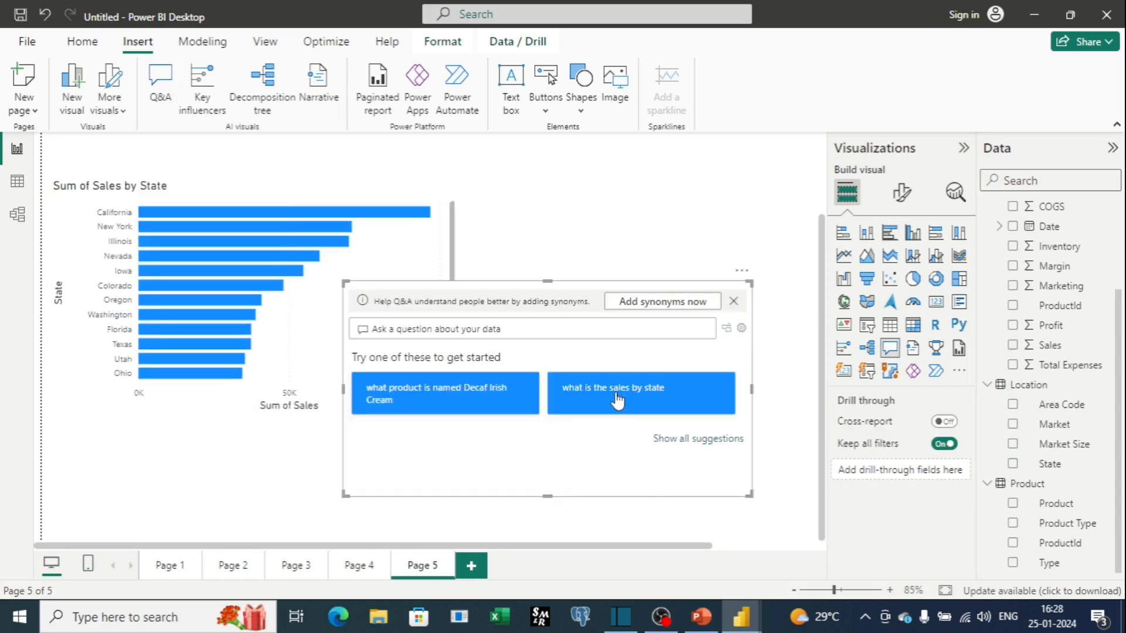
{"action": "scroll", "coordinate": [680, 460], "scroll_direction": "up", "scroll_amount": 2}
{"action": "scroll", "coordinate": [644, 458], "scroll_direction": "down", "scroll_amount": 2}
{"action": "left_click", "coordinate": [470, 329]}
{"action": "type", "text": "sum o"}
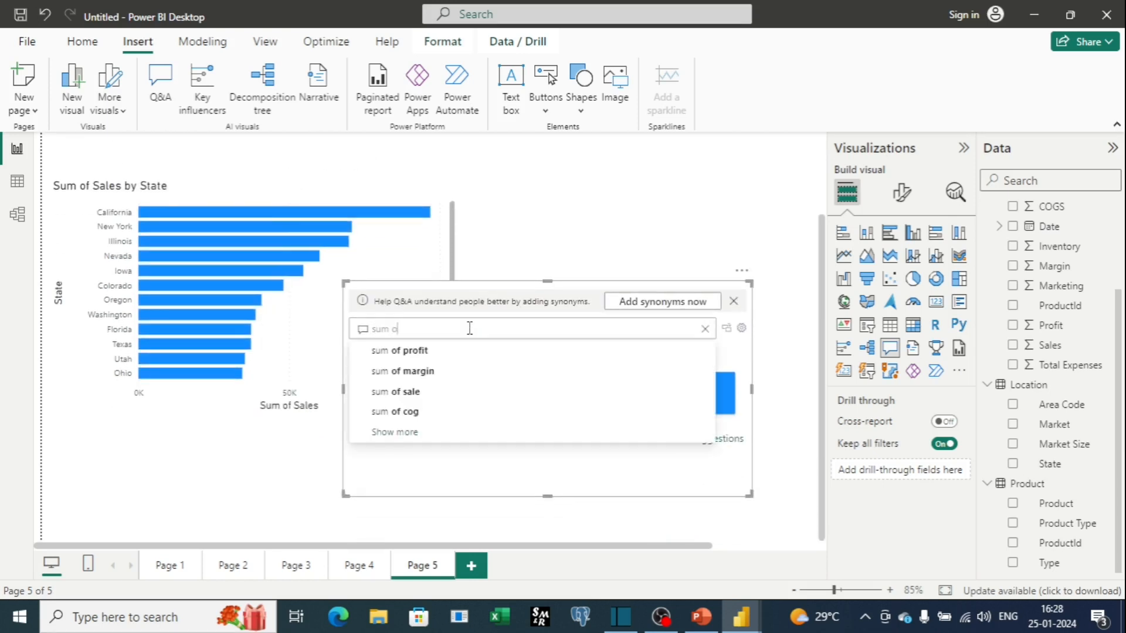
{"action": "type", "text": "f sales by"}
{"action": "left_click", "coordinate": [480, 371]}
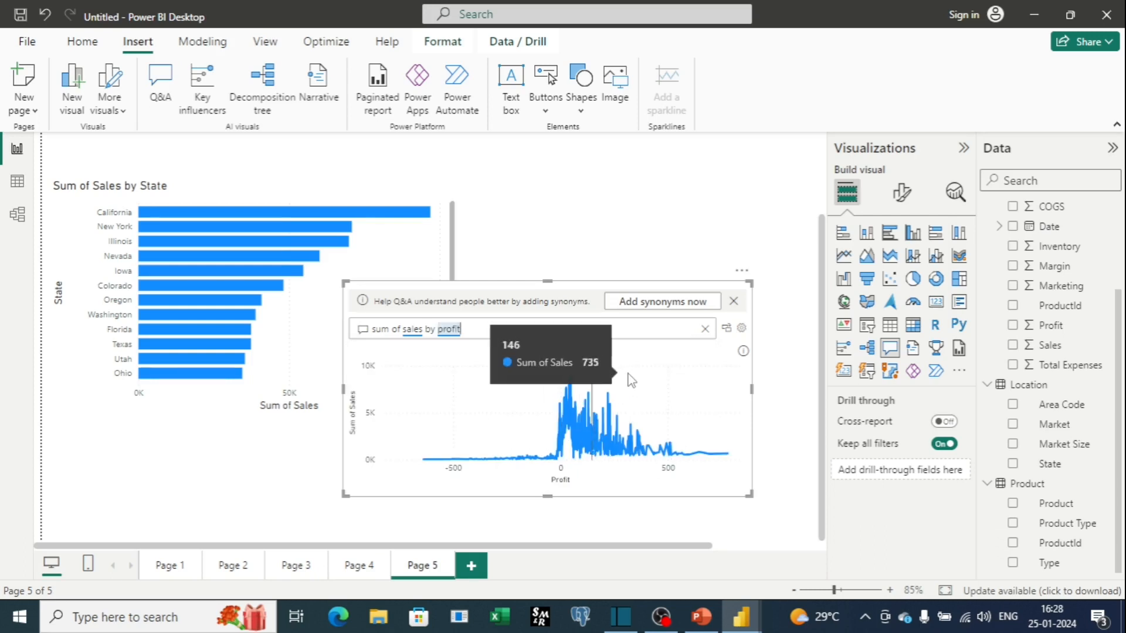
{"action": "left_click", "coordinate": [727, 331]}
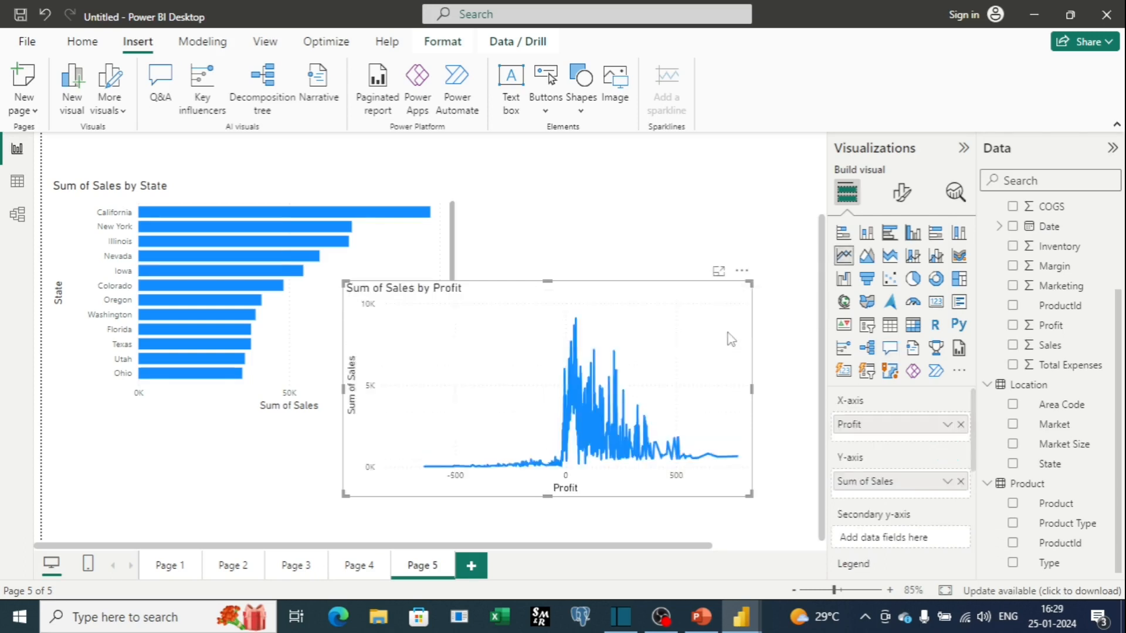
Reposition and resize the Sum of Sales by Profit chart to sit to the right of the state bar chart.
{"action": "left_click_drag", "start_coordinate": [620, 282], "coordinate": [603, 261]}
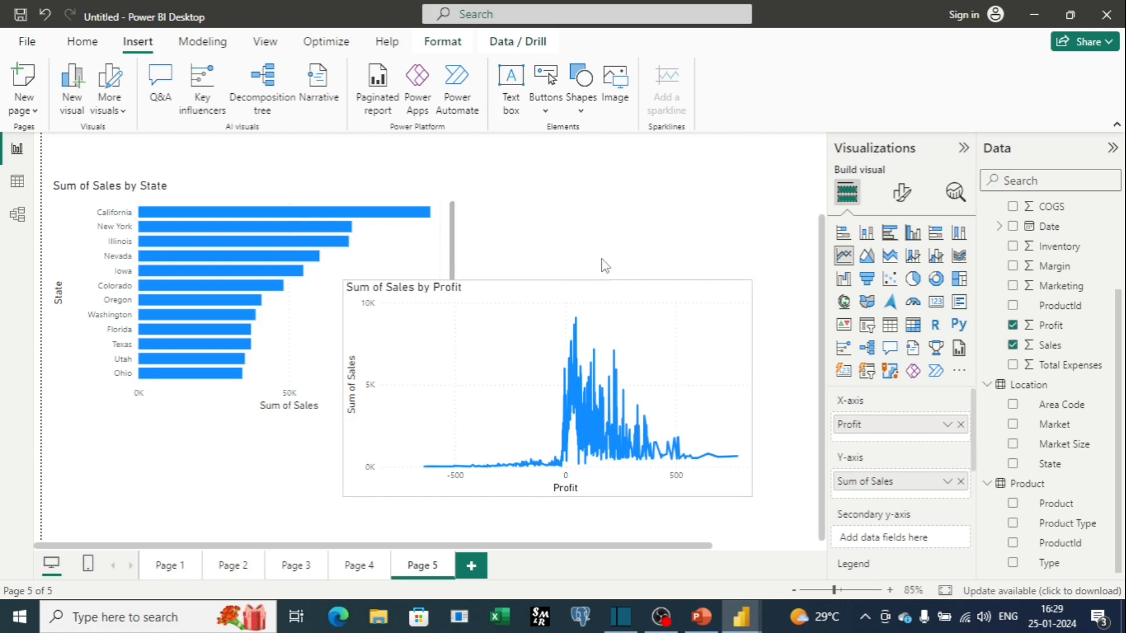
{"action": "left_click_drag", "start_coordinate": [343, 379], "coordinate": [460, 381]}
{"action": "left_click_drag", "start_coordinate": [639, 274], "coordinate": [674, 202]}
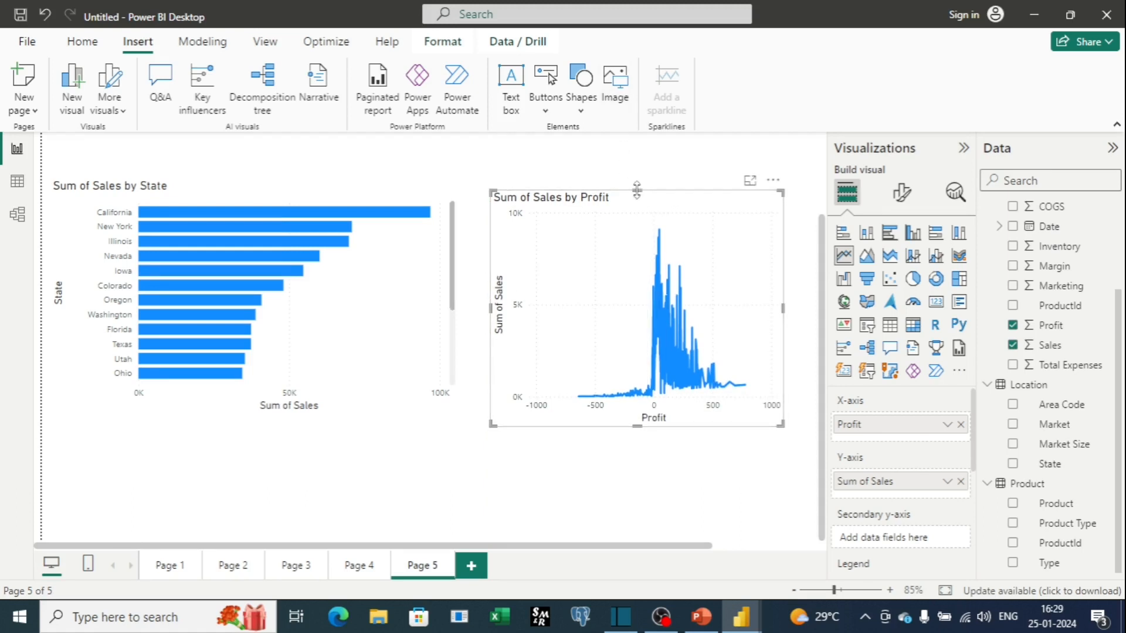
{"action": "left_click_drag", "start_coordinate": [638, 193], "coordinate": [641, 203]}
{"action": "scroll", "coordinate": [642, 204], "scroll_direction": "up", "scroll_amount": 3}
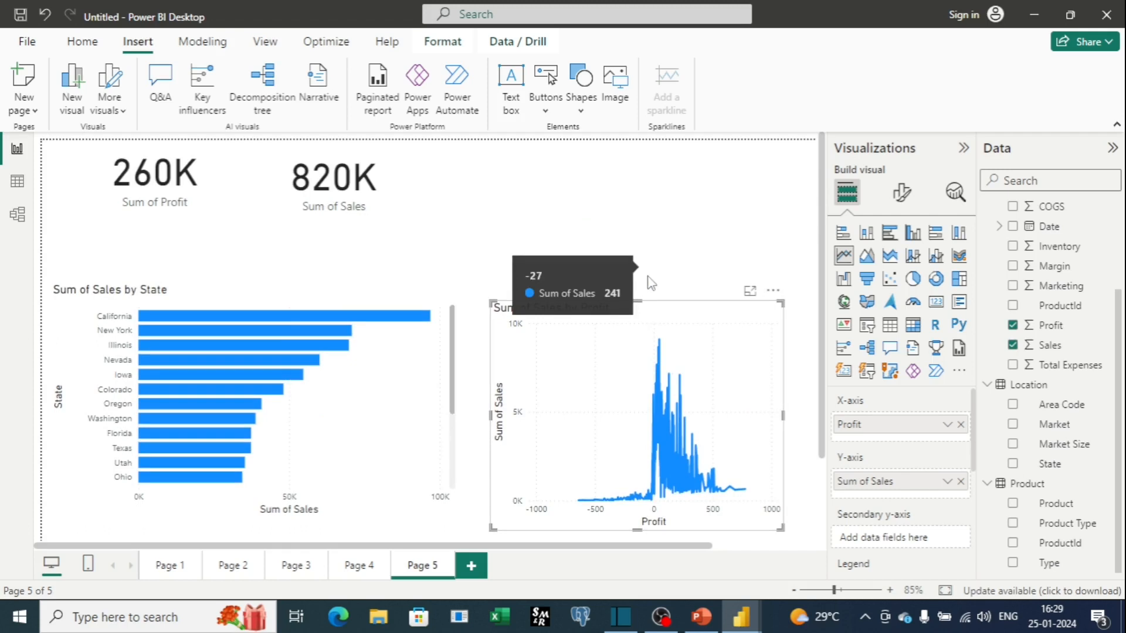
{"action": "scroll", "coordinate": [641, 291], "scroll_direction": "down", "scroll_amount": 2}
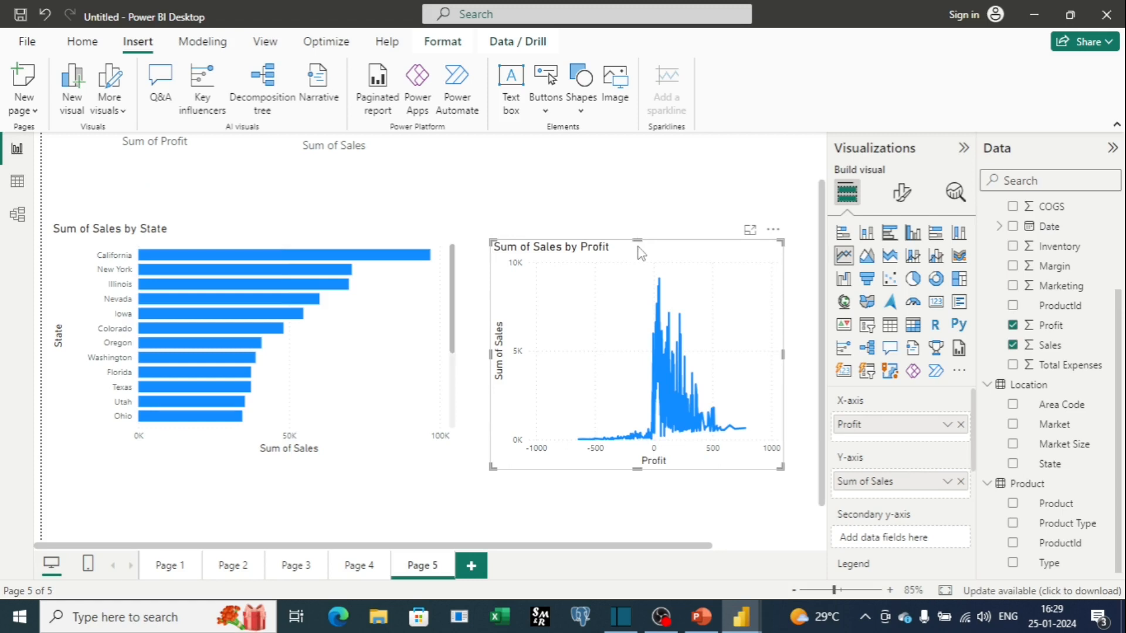
{"action": "left_click", "coordinate": [623, 202]}
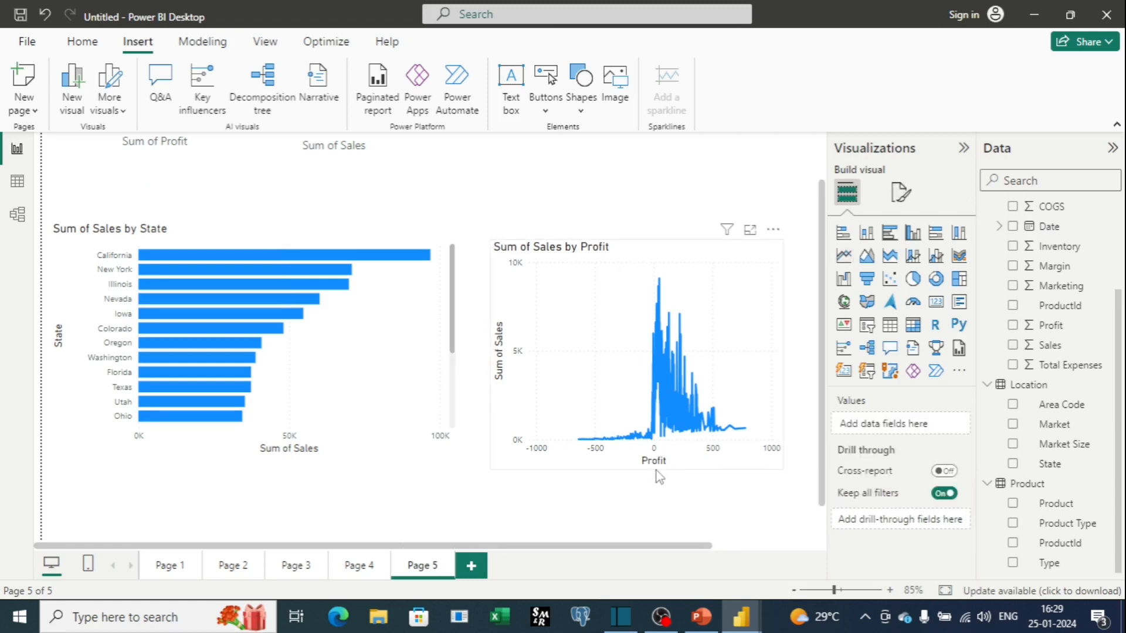
{"action": "scroll", "coordinate": [659, 476], "scroll_direction": "up", "scroll_amount": 1}
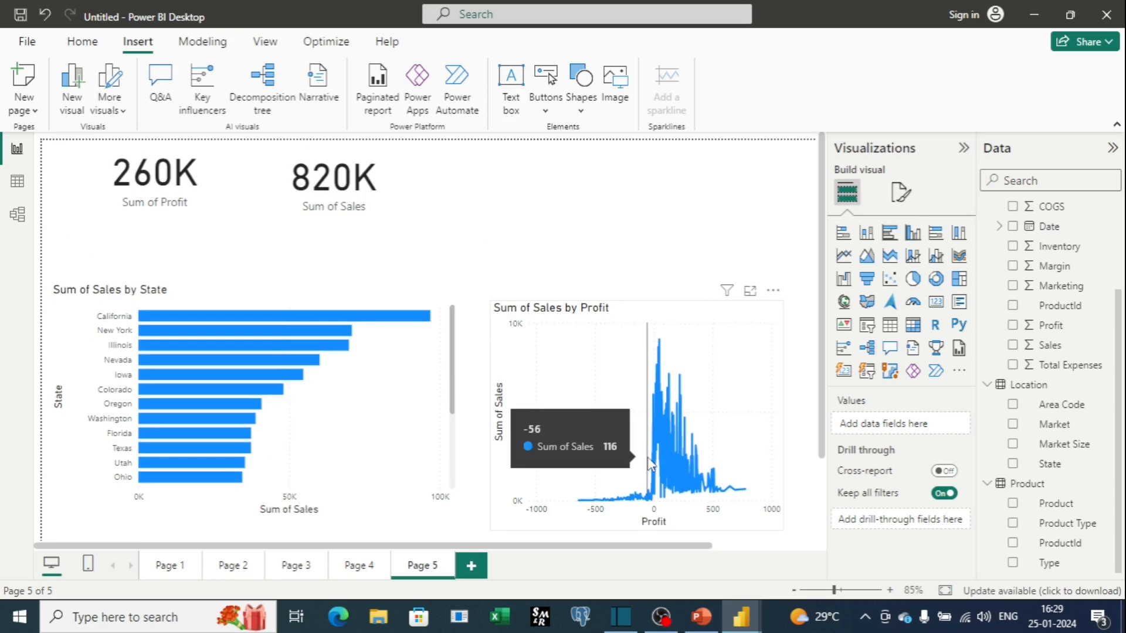
{"action": "scroll", "coordinate": [649, 463], "scroll_direction": "down", "scroll_amount": 2}
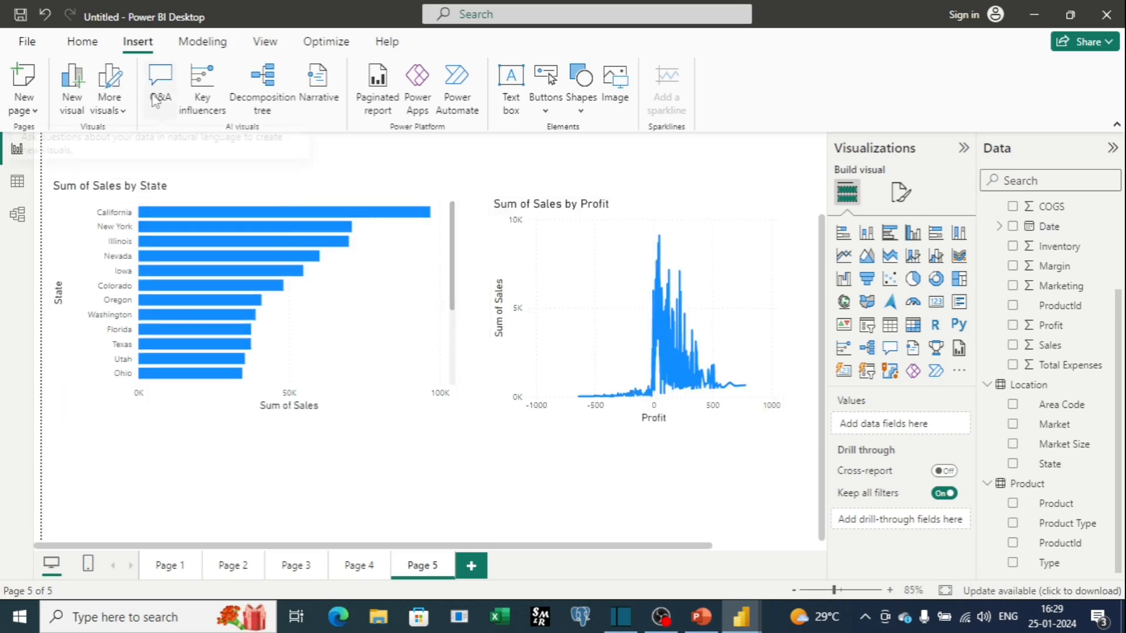
Switch to the PowerPoint slideshow showing today's topics.
{"action": "left_click", "coordinate": [700, 617]}
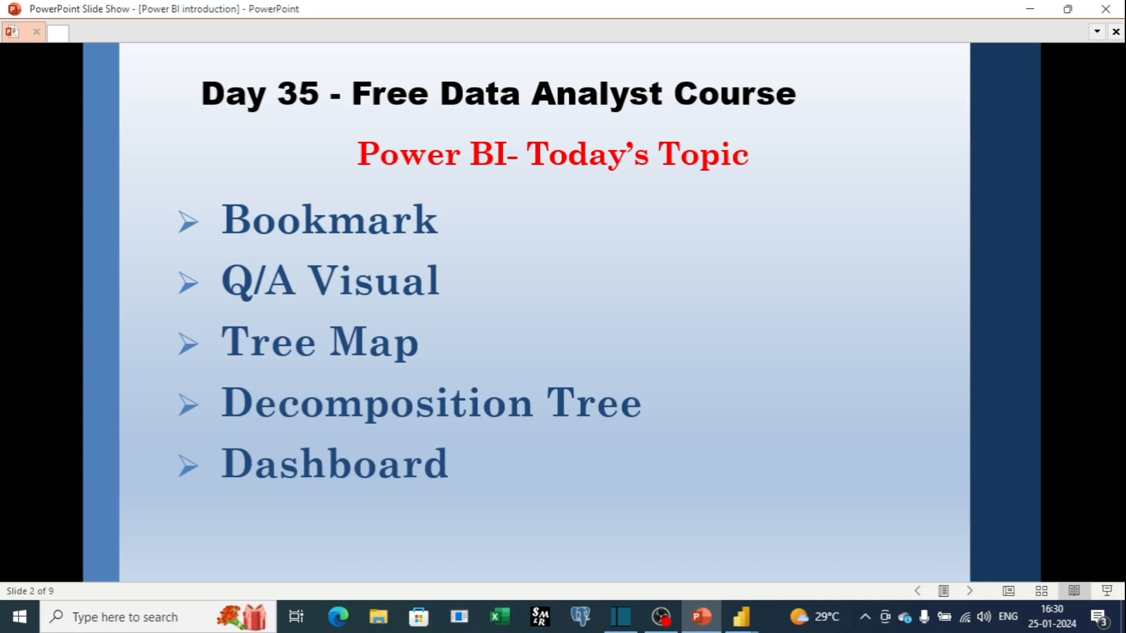
Switch back to the Power BI Desktop report window and add a new report page.
{"action": "left_click", "coordinate": [733, 622]}
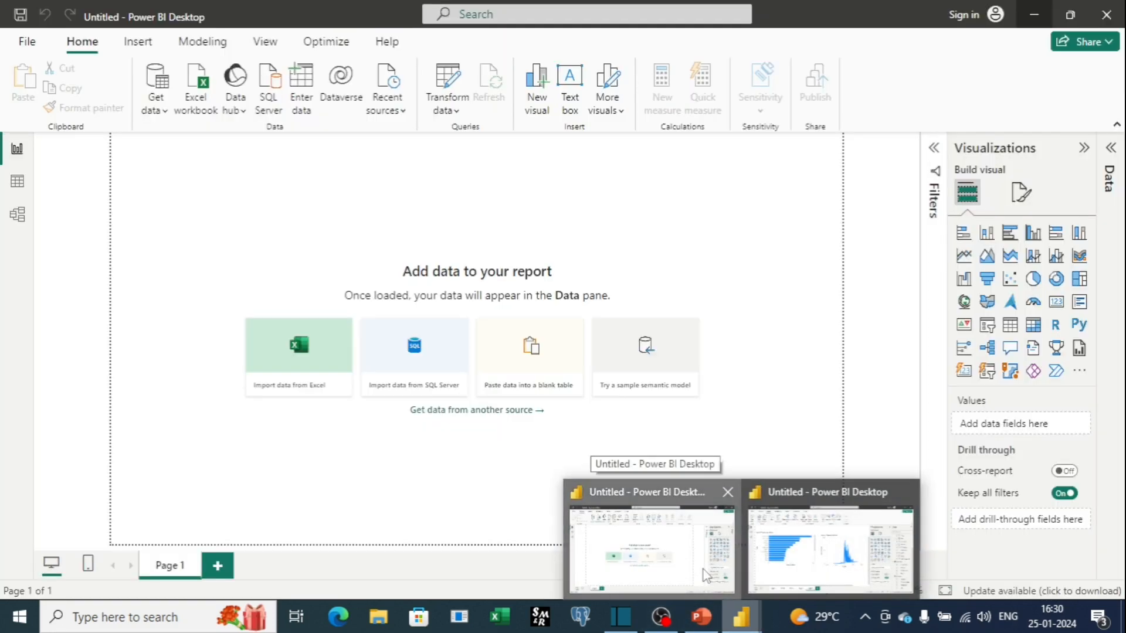
{"action": "left_click", "coordinate": [645, 545]}
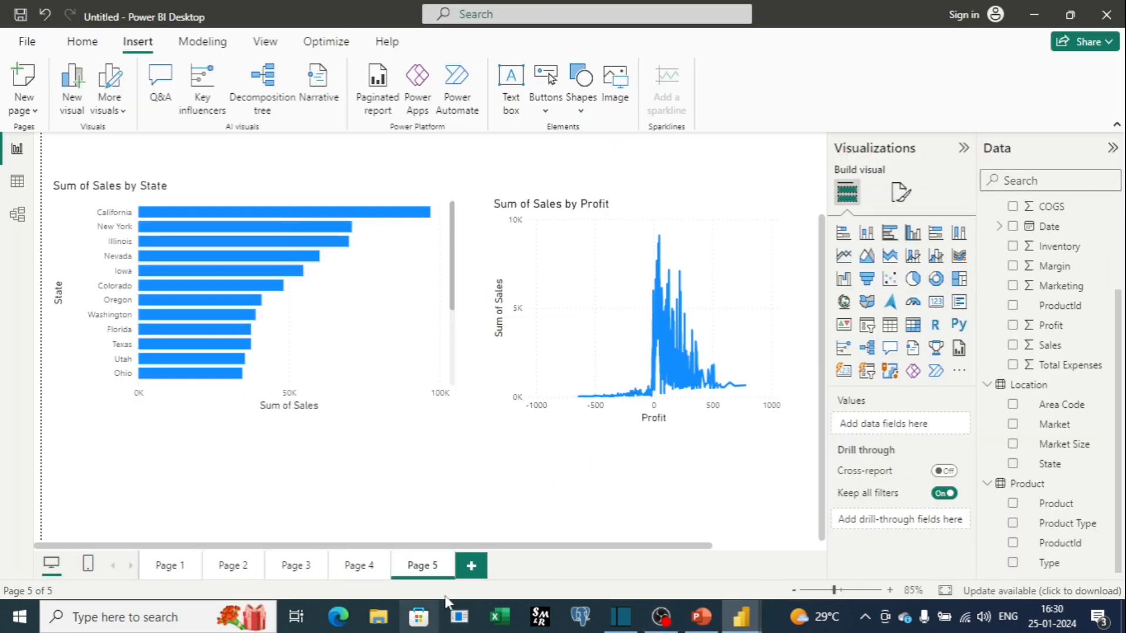
{"action": "left_click", "coordinate": [469, 566]}
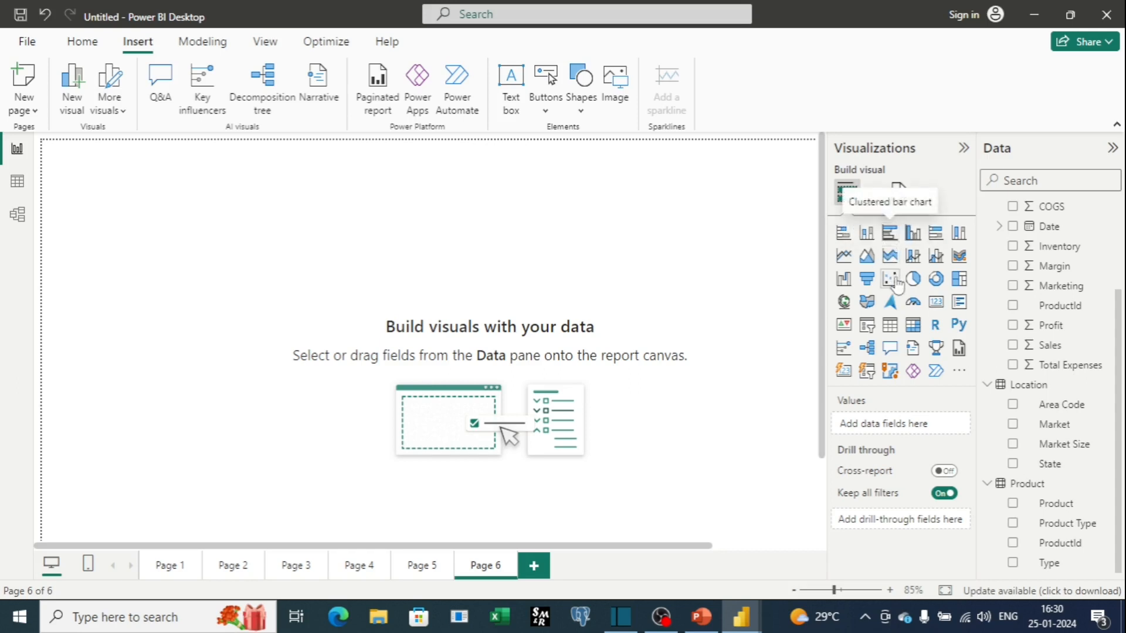
Insert a treemap visual on the new page, enlarge it, and move it slightly down and right.
{"action": "left_click", "coordinate": [960, 284]}
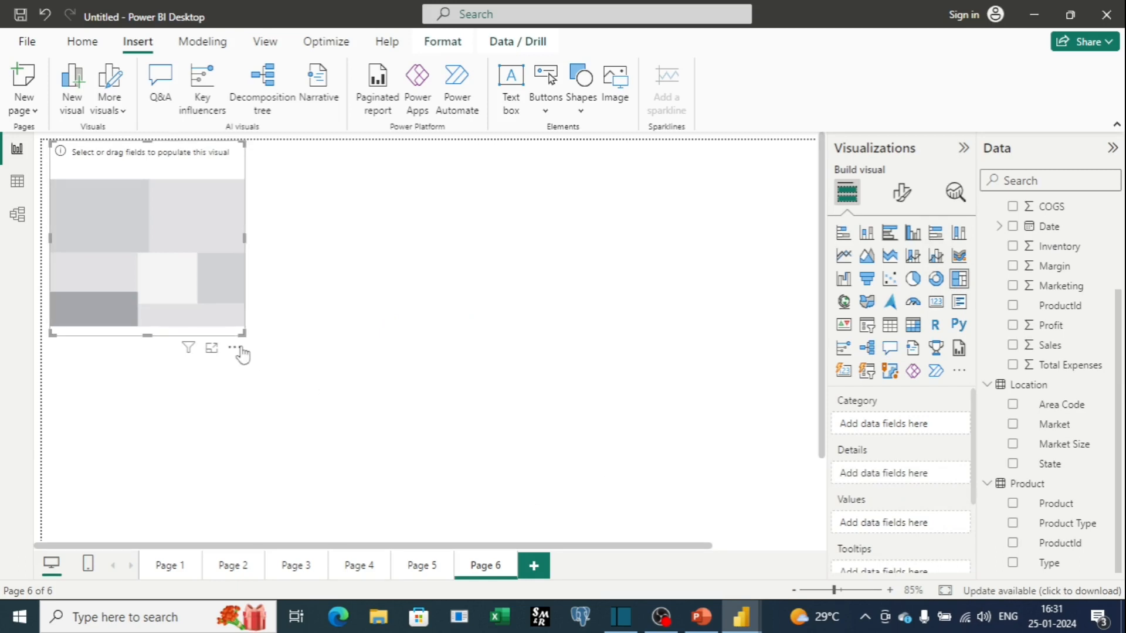
{"action": "left_click_drag", "start_coordinate": [242, 333], "coordinate": [500, 456]}
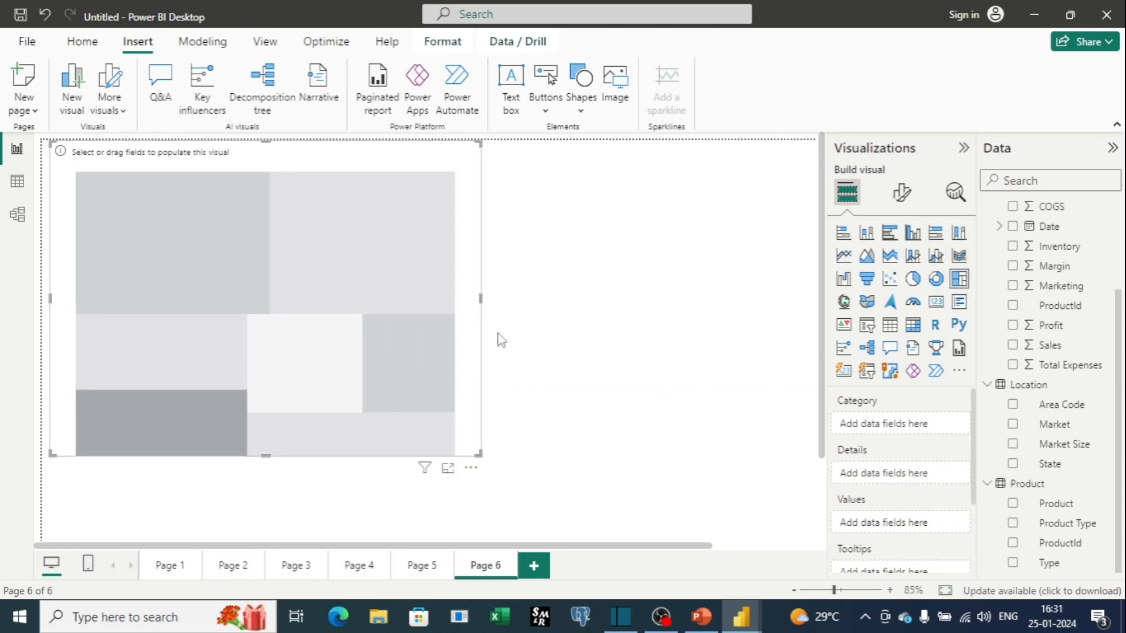
{"action": "left_click_drag", "start_coordinate": [312, 176], "coordinate": [377, 193]}
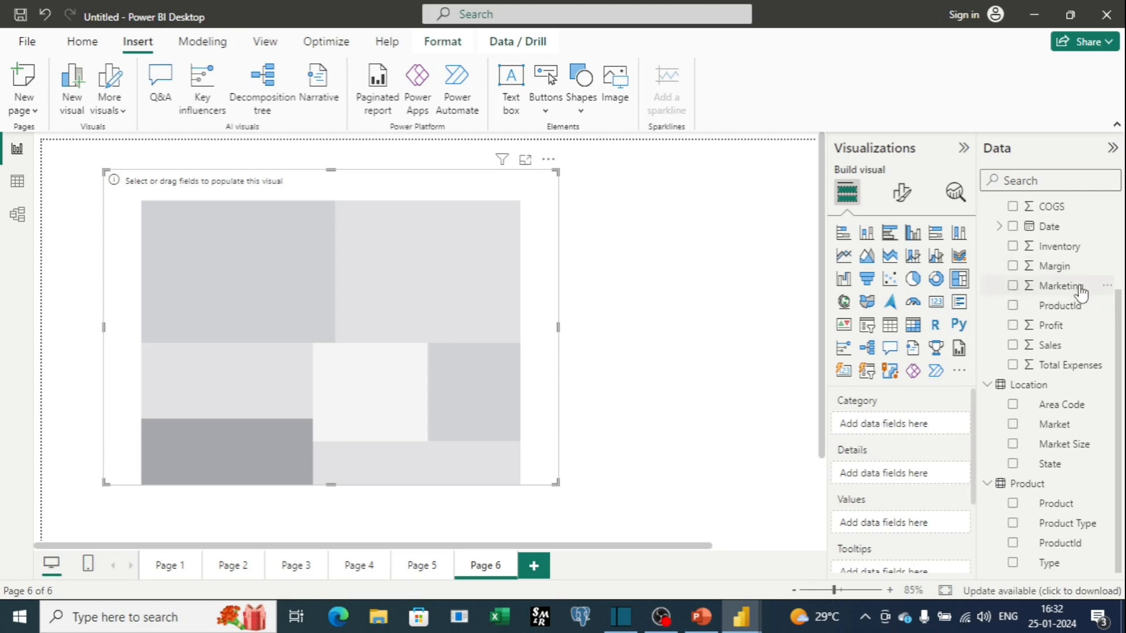
Build a Sum of Sales by Market treemap by adding Market as the category and Sales as the values.
{"action": "left_click_drag", "start_coordinate": [1061, 424], "coordinate": [914, 423]}
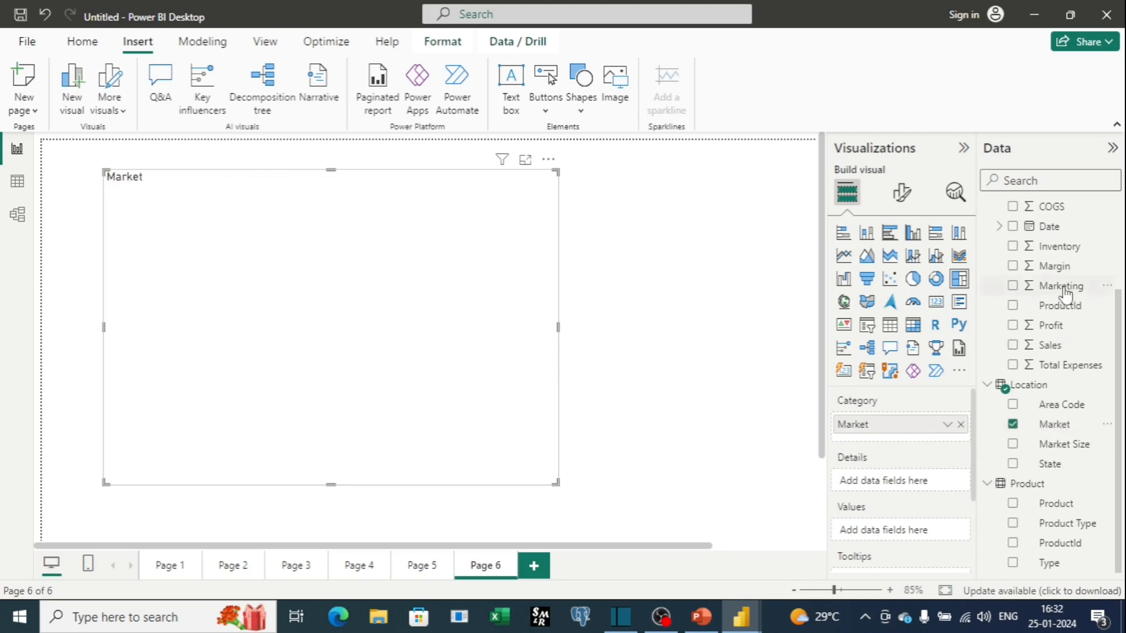
{"action": "left_click_drag", "start_coordinate": [1060, 350], "coordinate": [913, 535]}
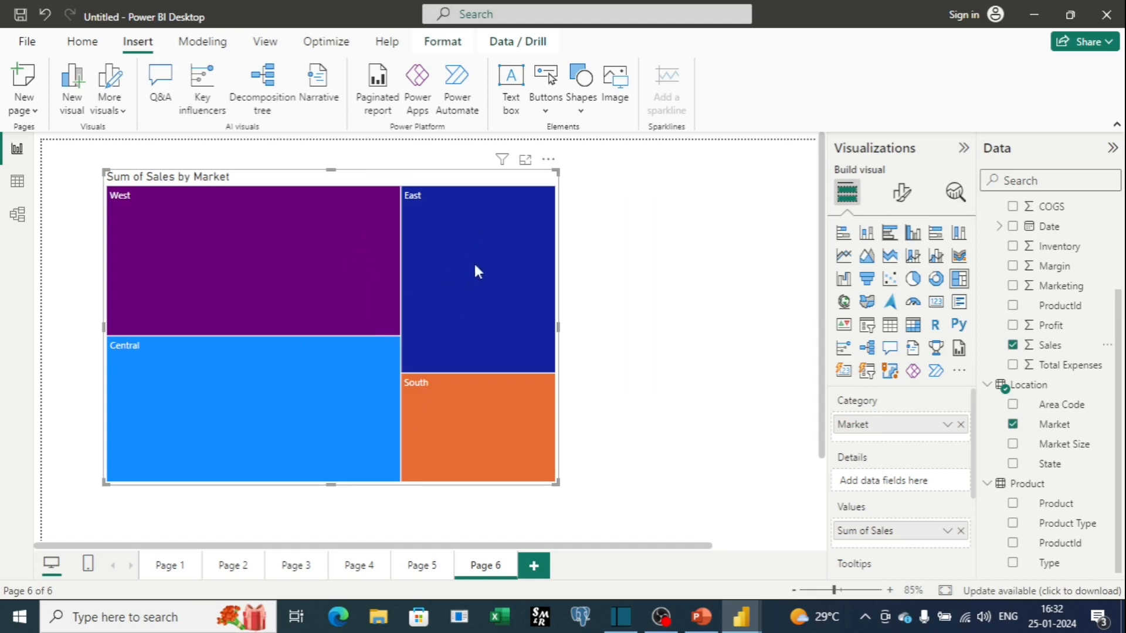
{"action": "mouse_move", "coordinate": [327, 440]}
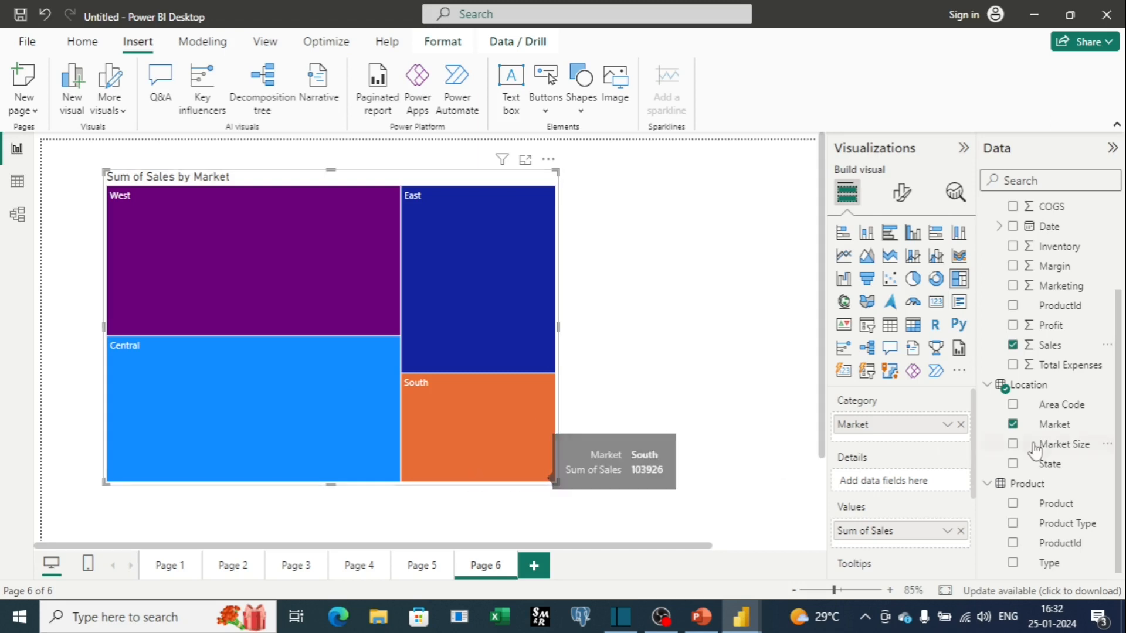
Remove Market from the treemap category and rearrange the fields so it shows Count of State by Sales.
{"action": "left_click", "coordinate": [960, 424]}
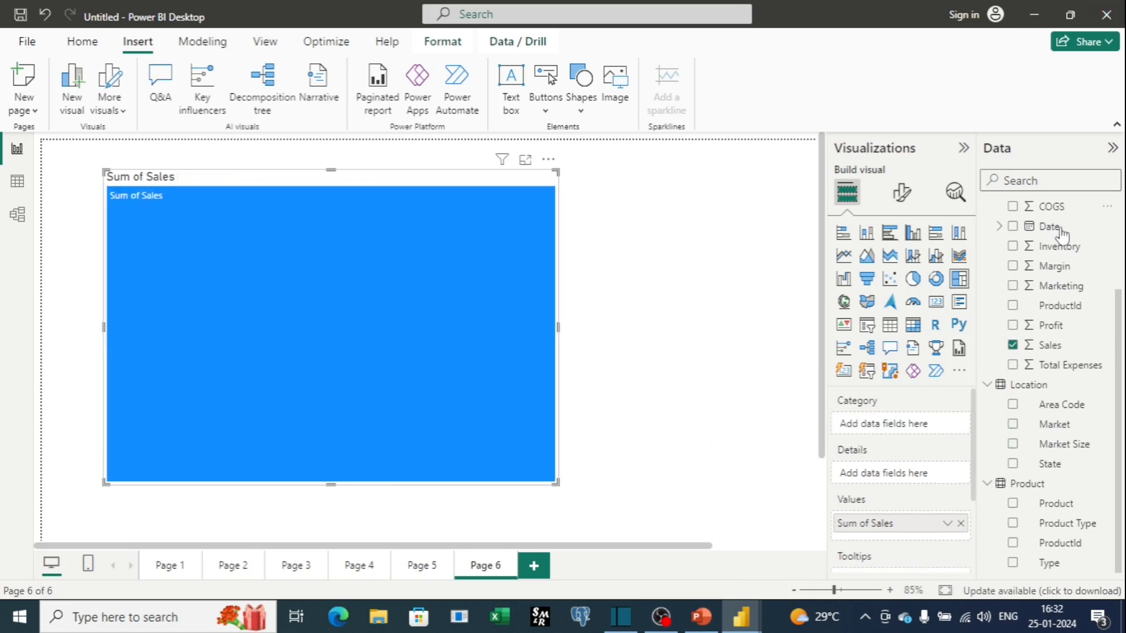
{"action": "left_click_drag", "start_coordinate": [1054, 354], "coordinate": [916, 426]}
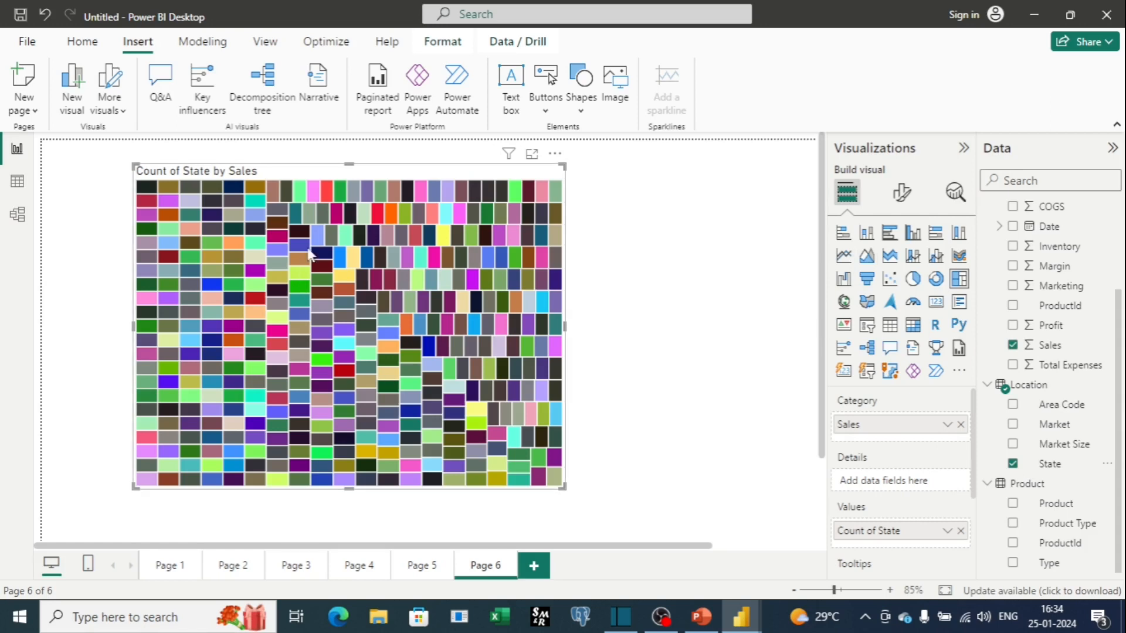
Enlarge the treemap to fill the whole canvas, collapsing the Visualizations pane for room.
{"action": "scroll", "coordinate": [309, 255], "scroll_direction": "down", "scroll_amount": 3}
{"action": "left_click_drag", "start_coordinate": [562, 383], "coordinate": [719, 520]}
{"action": "scroll", "coordinate": [718, 520], "scroll_direction": "up", "scroll_amount": 3}
{"action": "left_click_drag", "start_coordinate": [718, 159], "coordinate": [804, 167]}
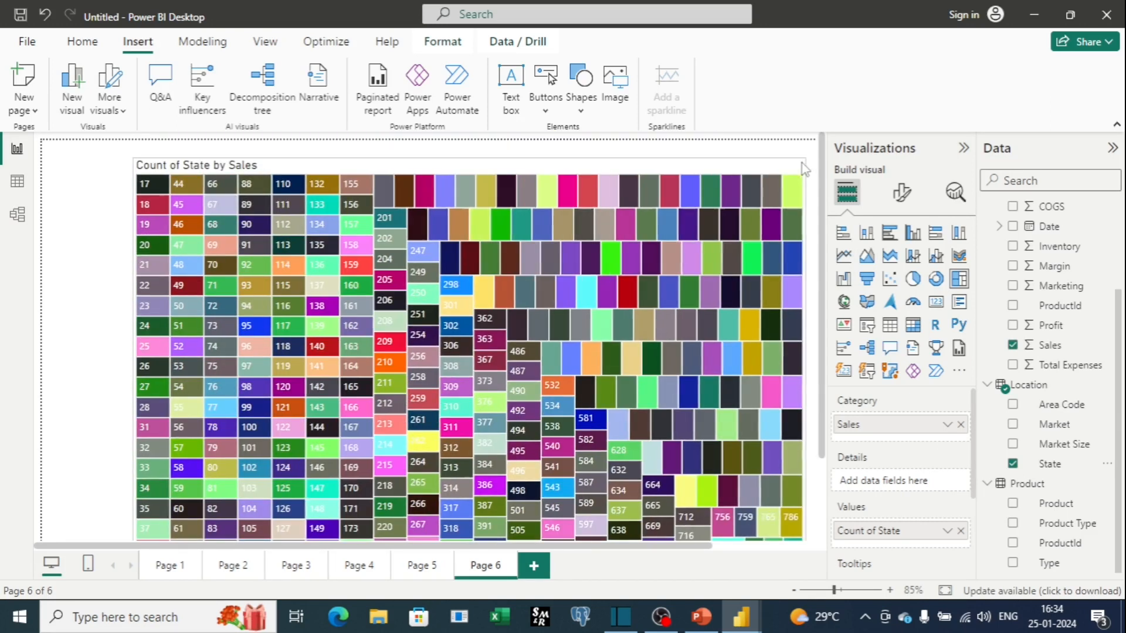
{"action": "left_click_drag", "start_coordinate": [132, 402], "coordinate": [16, 394]}
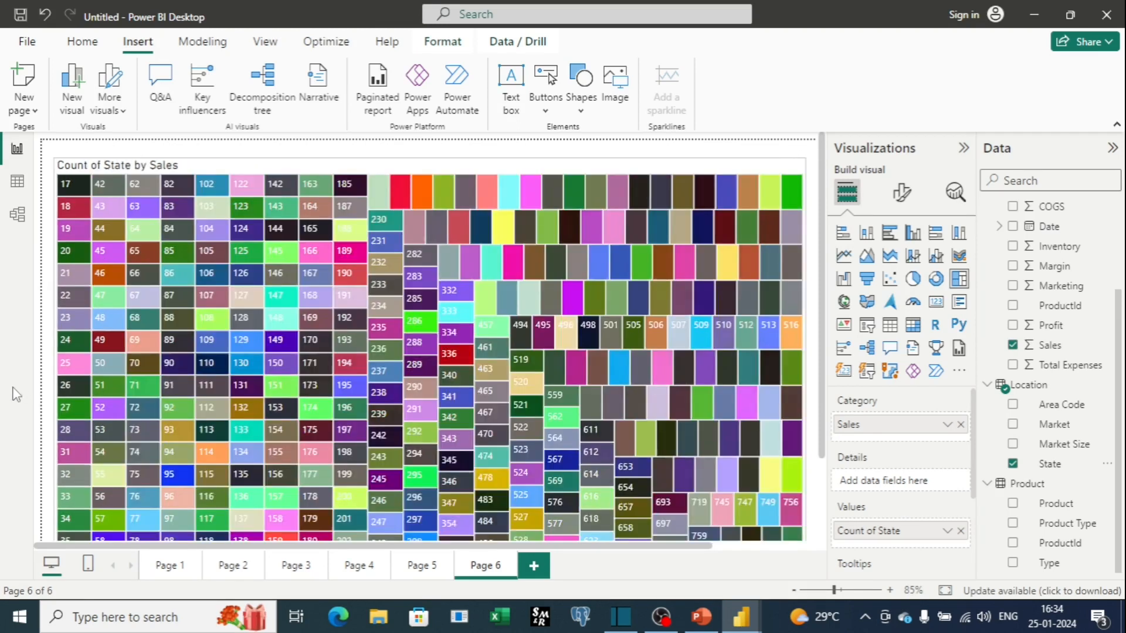
{"action": "left_click", "coordinate": [963, 150]}
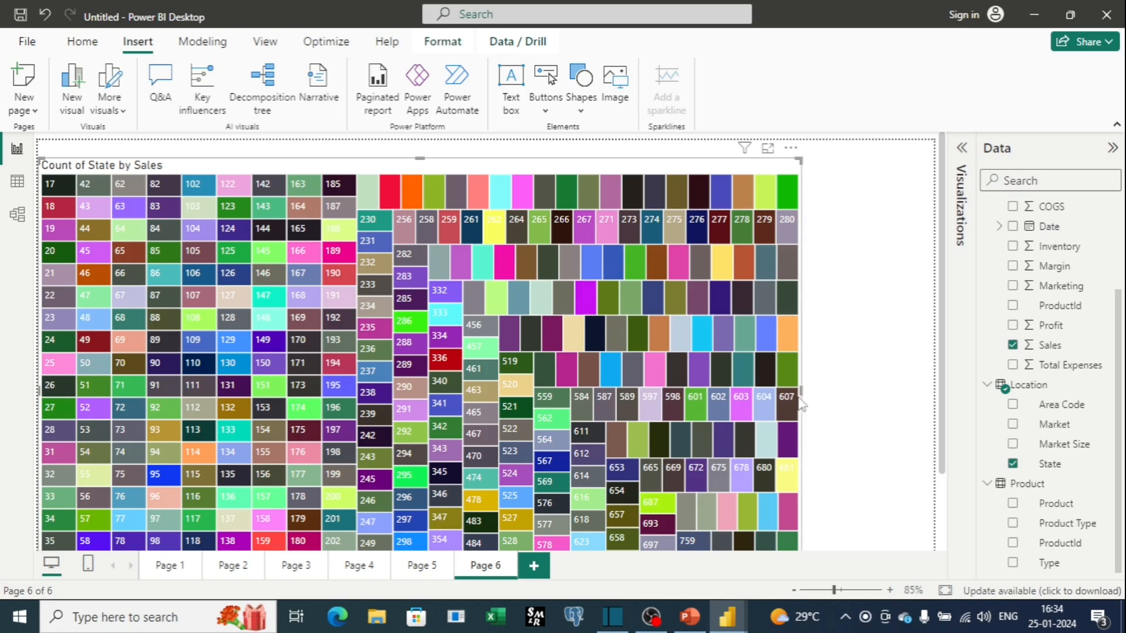
{"action": "left_click_drag", "start_coordinate": [800, 401], "coordinate": [932, 398]}
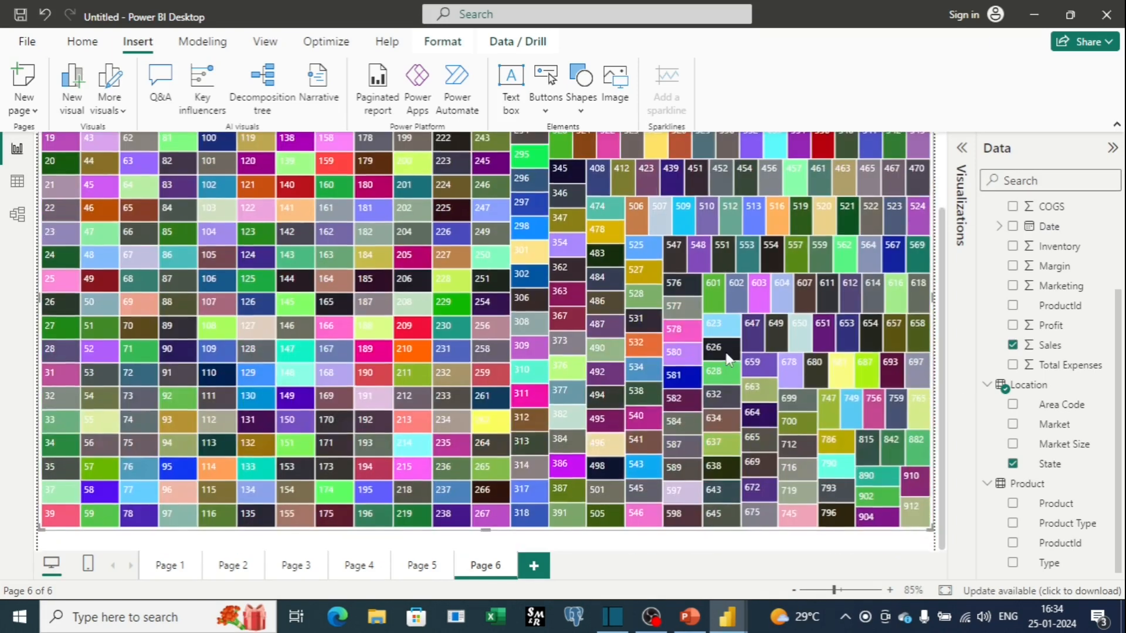
Examine the Sales and Count of State tooltips on tiles across the treemap.
{"action": "scroll", "coordinate": [728, 359], "scroll_direction": "up", "scroll_amount": 3}
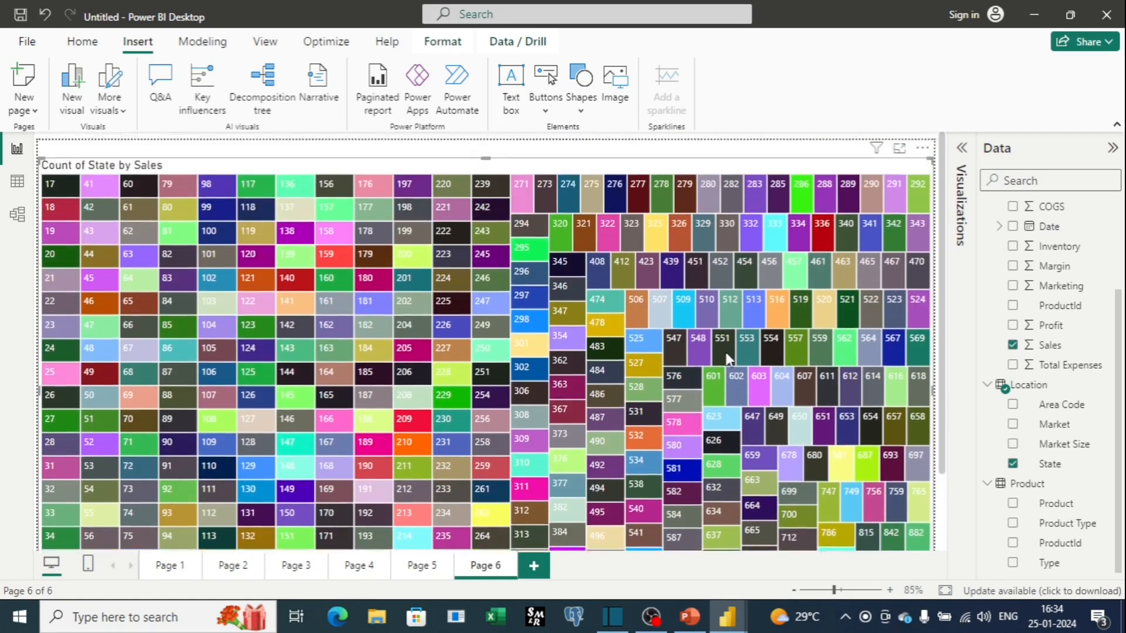
{"action": "scroll", "coordinate": [727, 359], "scroll_direction": "down", "scroll_amount": 3}
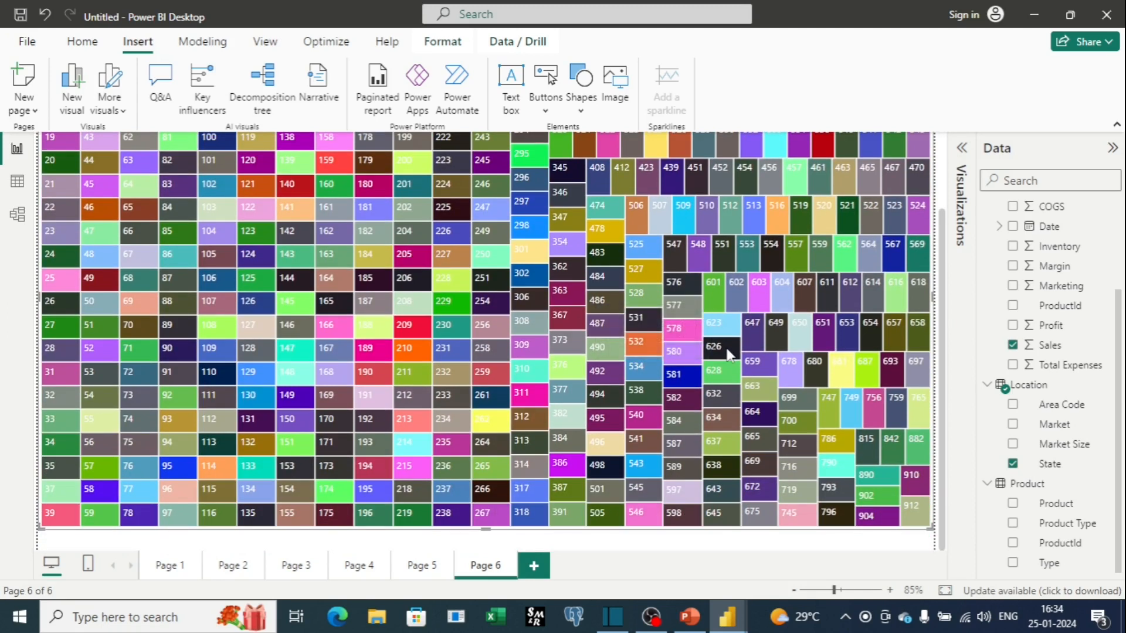
{"action": "mouse_move", "coordinate": [730, 354]}
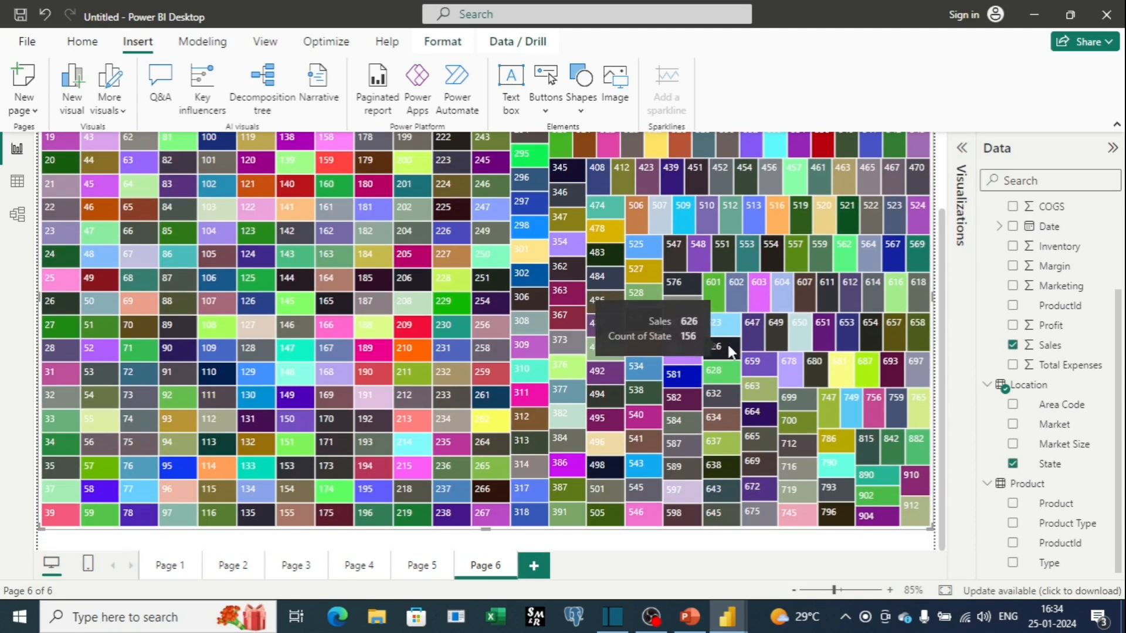
{"action": "mouse_move", "coordinate": [690, 339]}
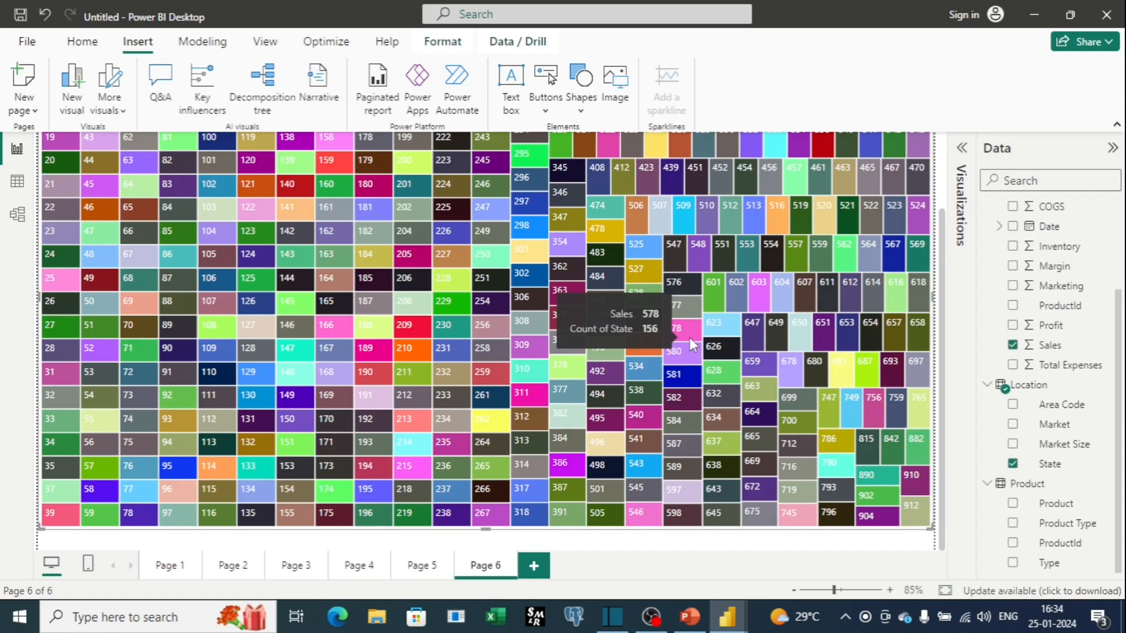
{"action": "mouse_move", "coordinate": [449, 371]}
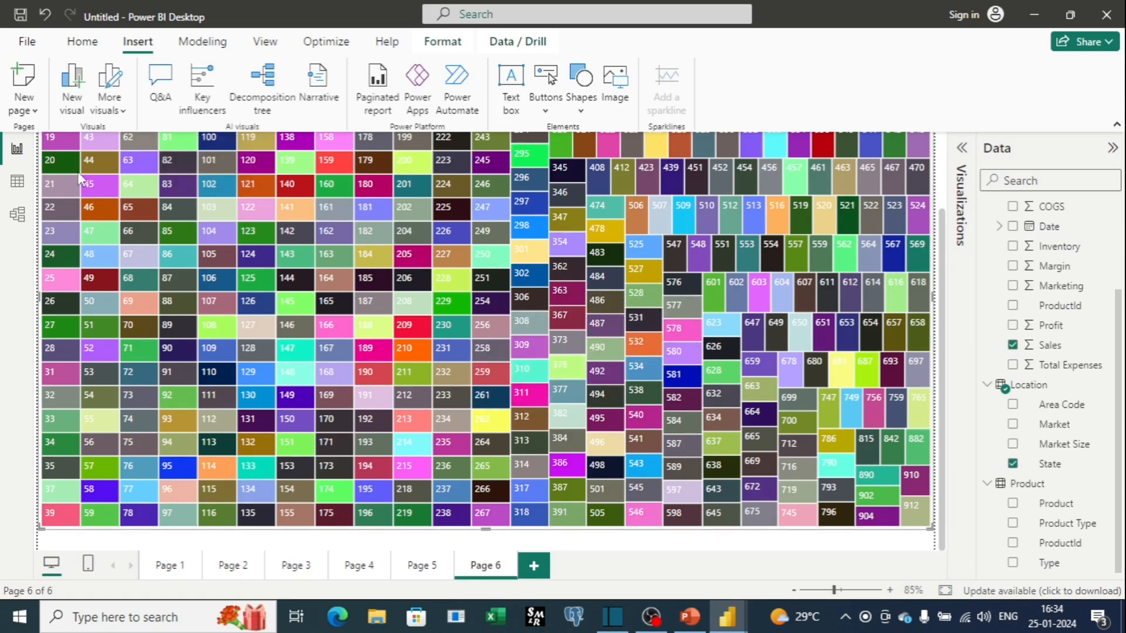
{"action": "scroll", "coordinate": [79, 174], "scroll_direction": "up", "scroll_amount": 2}
{"action": "mouse_move", "coordinate": [51, 182]}
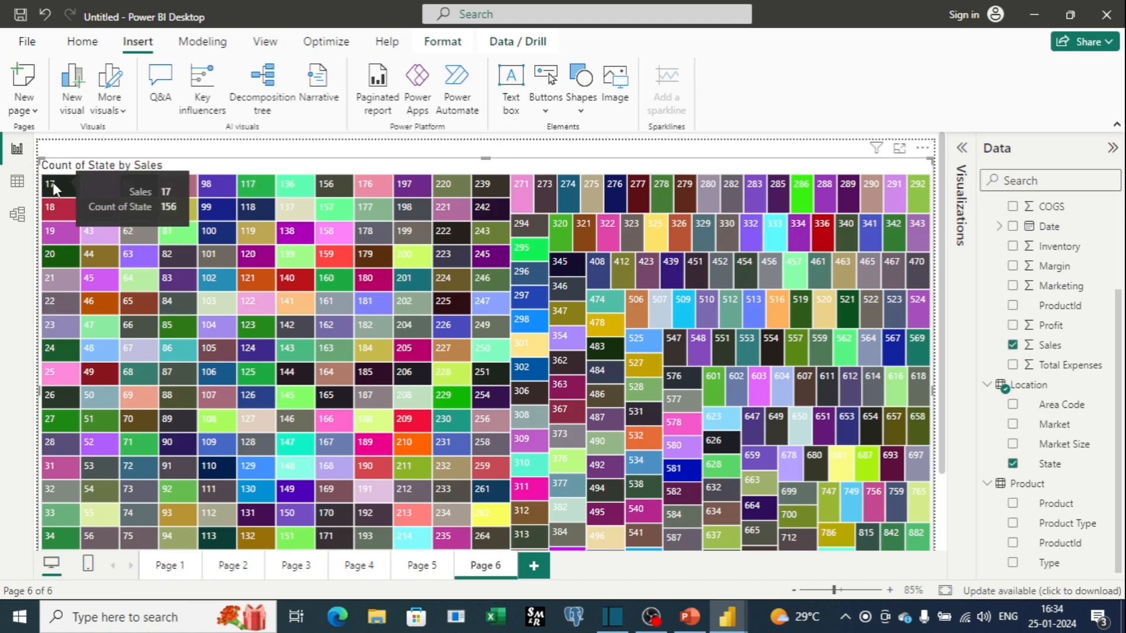
{"action": "mouse_move", "coordinate": [52, 209]}
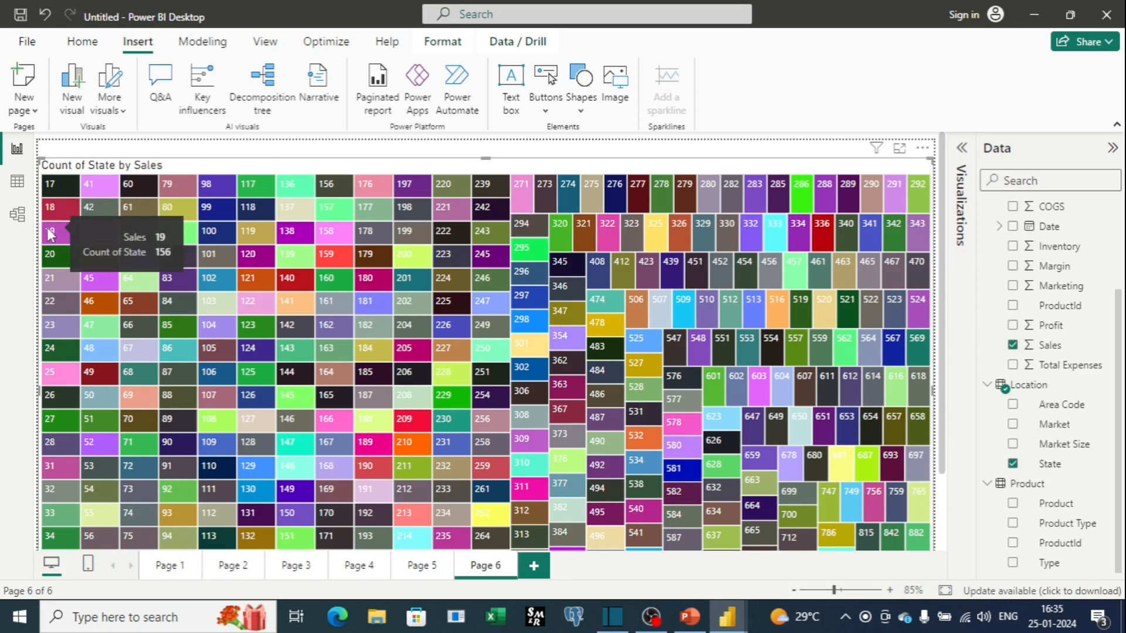
{"action": "mouse_move", "coordinate": [372, 259]}
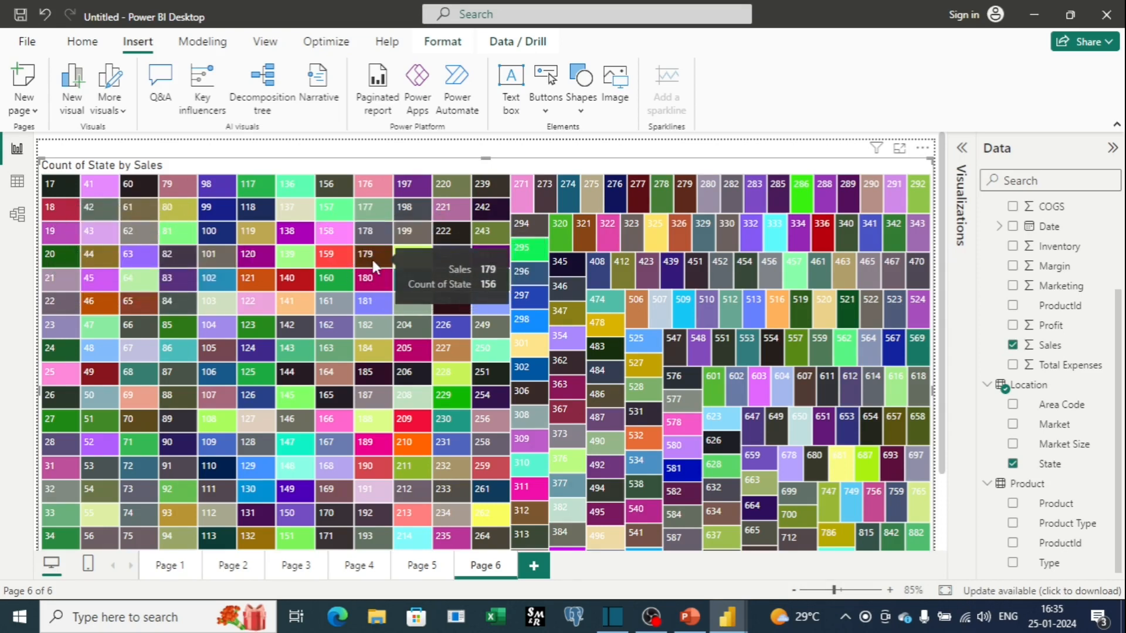
{"action": "scroll", "coordinate": [733, 290], "scroll_direction": "down", "scroll_amount": 2}
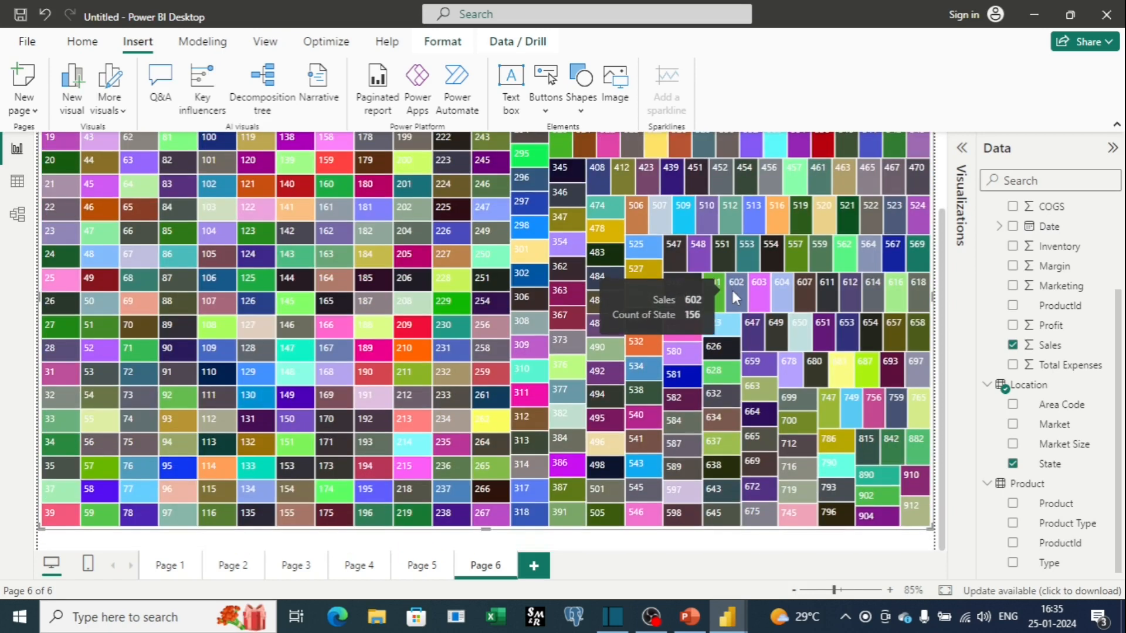
{"action": "scroll", "coordinate": [733, 291], "scroll_direction": "up", "scroll_amount": 2}
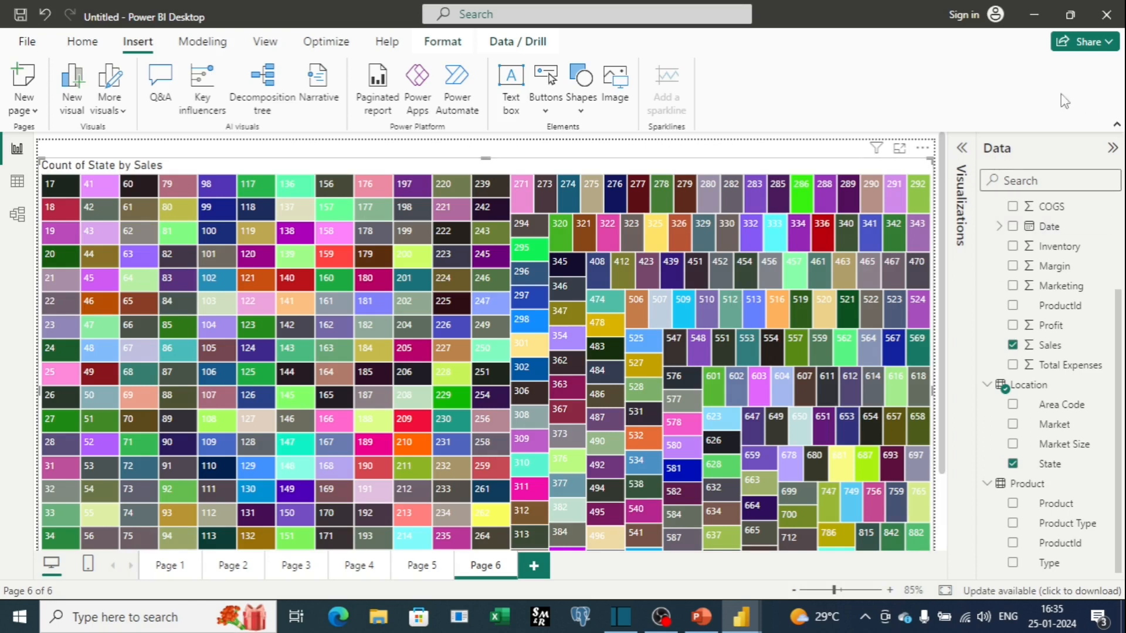
Replace Sales with State as the treemap's category field.
{"action": "left_click", "coordinate": [962, 147]}
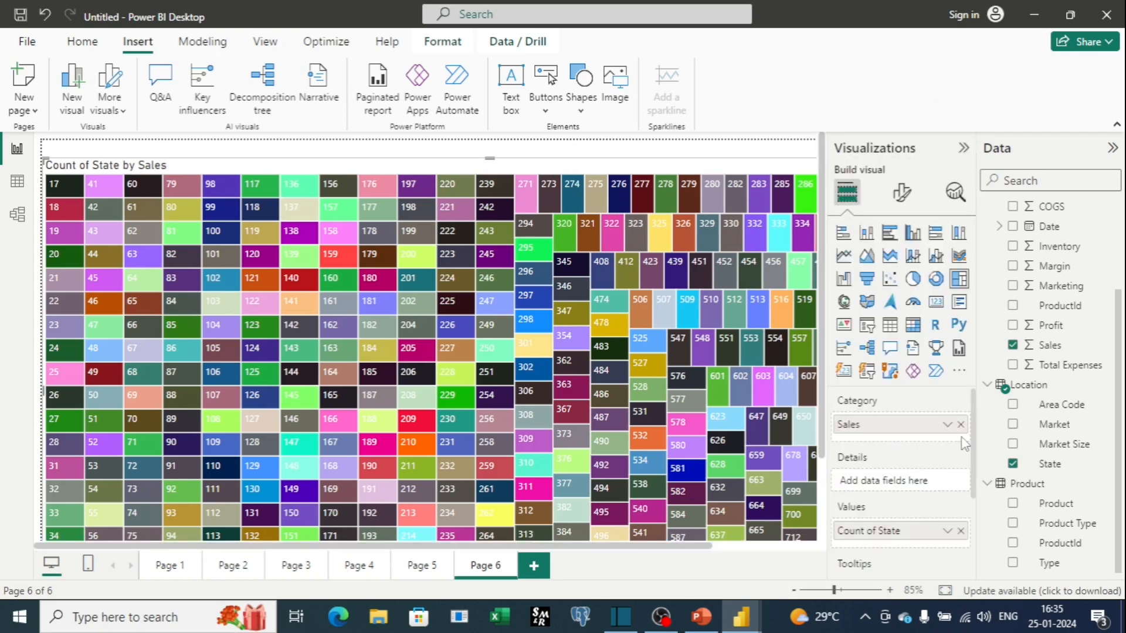
{"action": "left_click", "coordinate": [961, 425]}
{"action": "left_click_drag", "start_coordinate": [1052, 464], "coordinate": [897, 424]}
{"action": "left_click", "coordinate": [963, 148]}
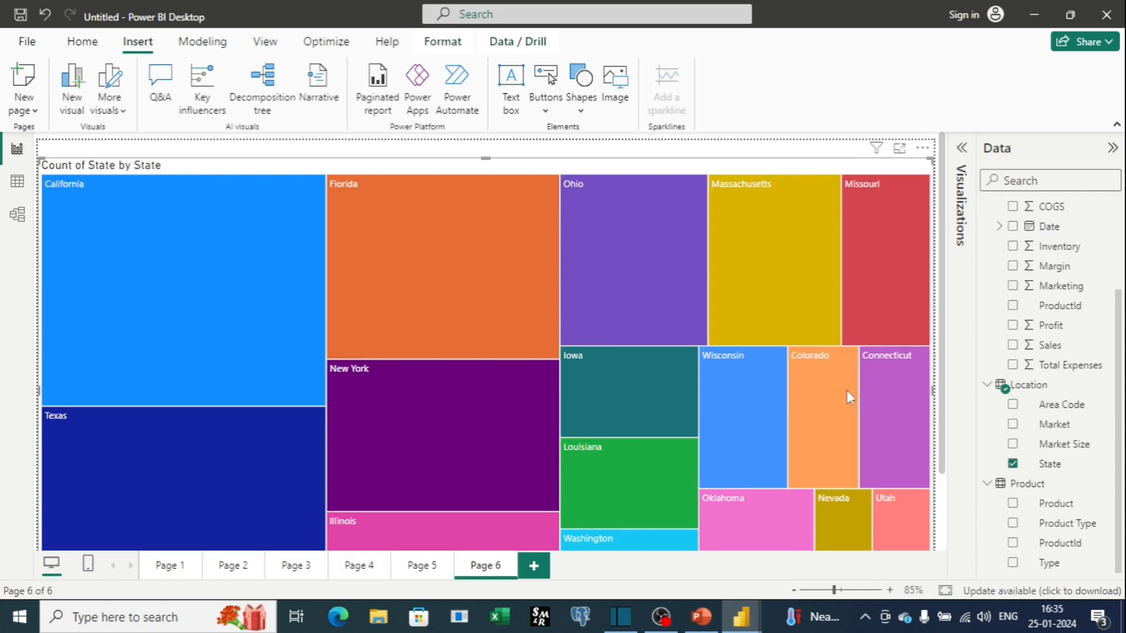
Shrink the Count of State by State treemap to occupy the upper-left part of the canvas.
{"action": "scroll", "coordinate": [846, 389], "scroll_direction": "down", "scroll_amount": 3}
{"action": "left_click_drag", "start_coordinate": [931, 526], "coordinate": [684, 356]}
{"action": "scroll", "coordinate": [683, 356], "scroll_direction": "up", "scroll_amount": 3}
{"action": "left_click", "coordinate": [962, 148]}
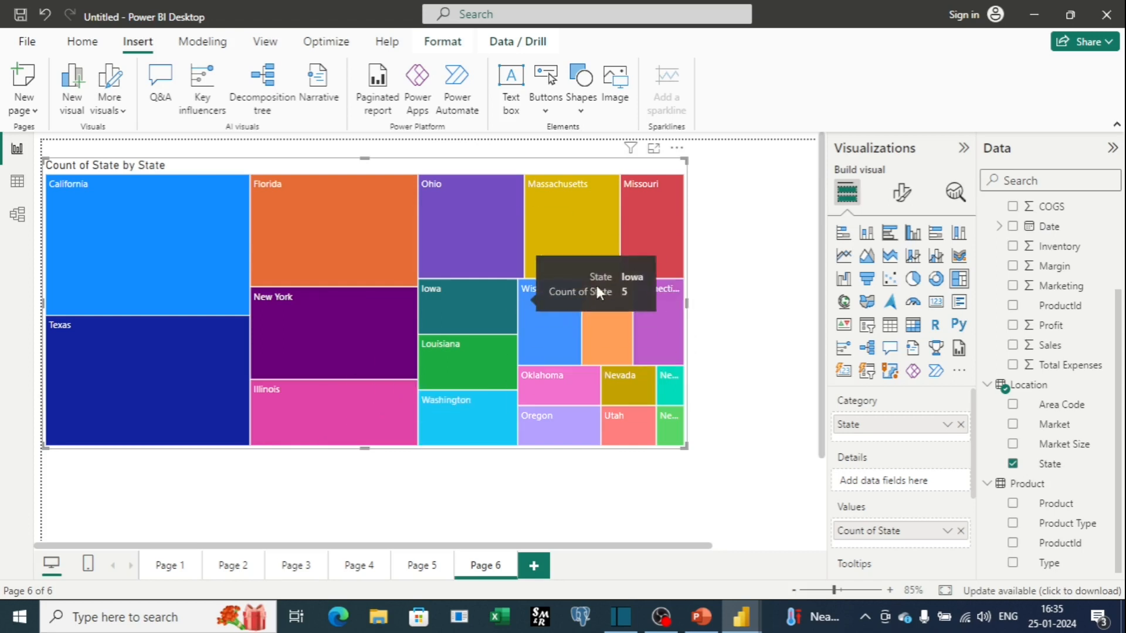
{"action": "left_click_drag", "start_coordinate": [684, 448], "coordinate": [744, 474]}
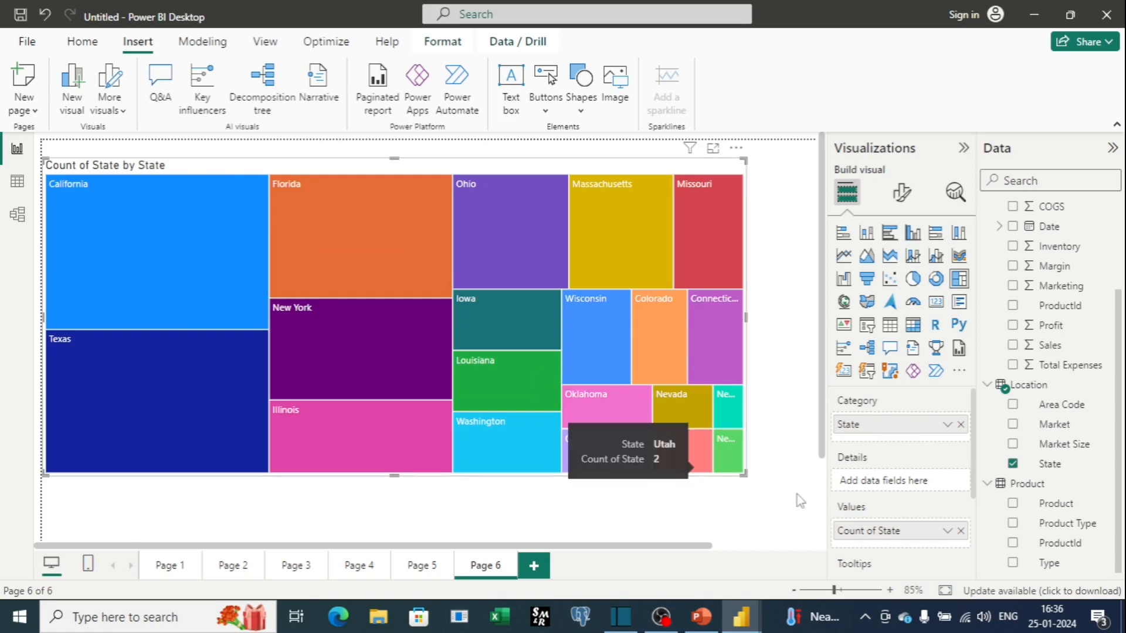
Add Area Code to the treemap's Details field to subdivide each state's tile.
{"action": "mouse_move", "coordinate": [730, 452]}
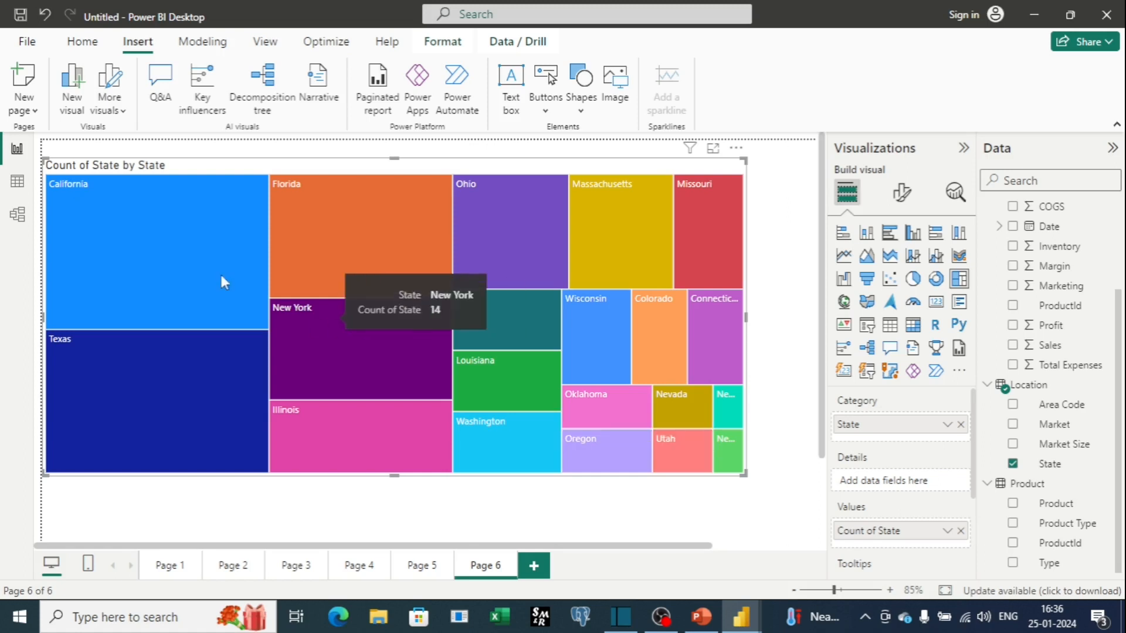
{"action": "mouse_move", "coordinate": [177, 237]}
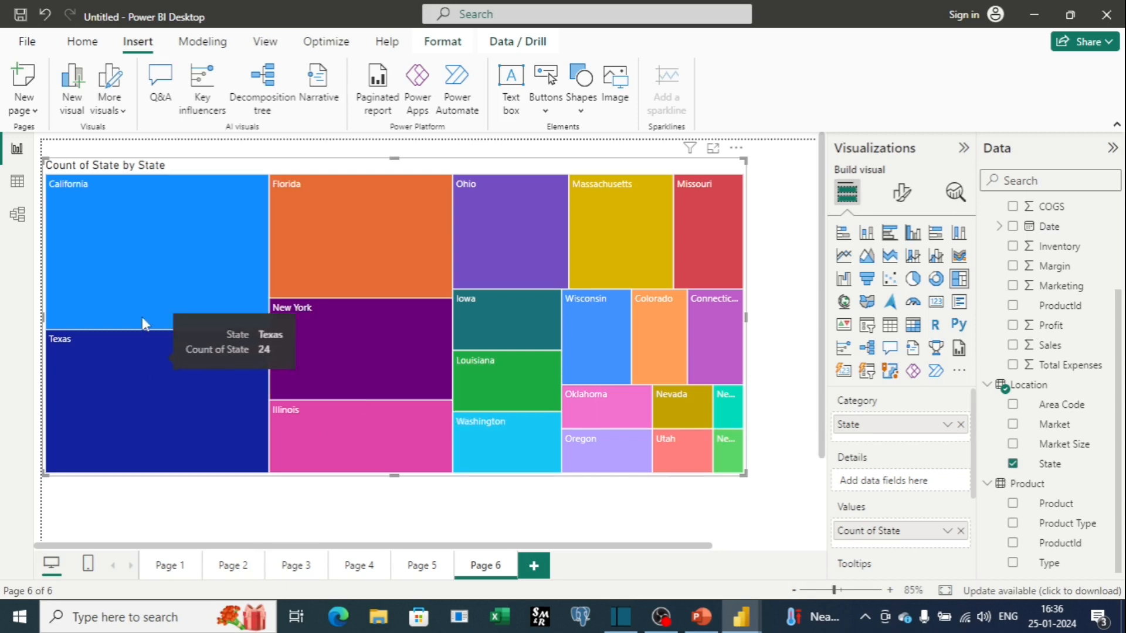
{"action": "mouse_move", "coordinate": [389, 336]}
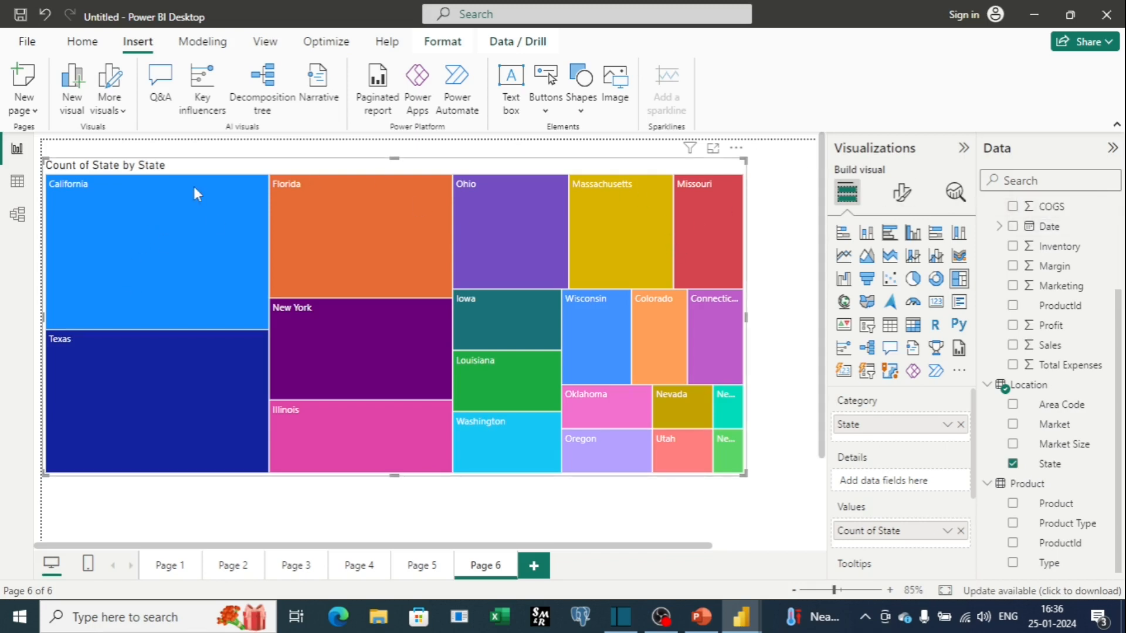
{"action": "mouse_move", "coordinate": [216, 224]}
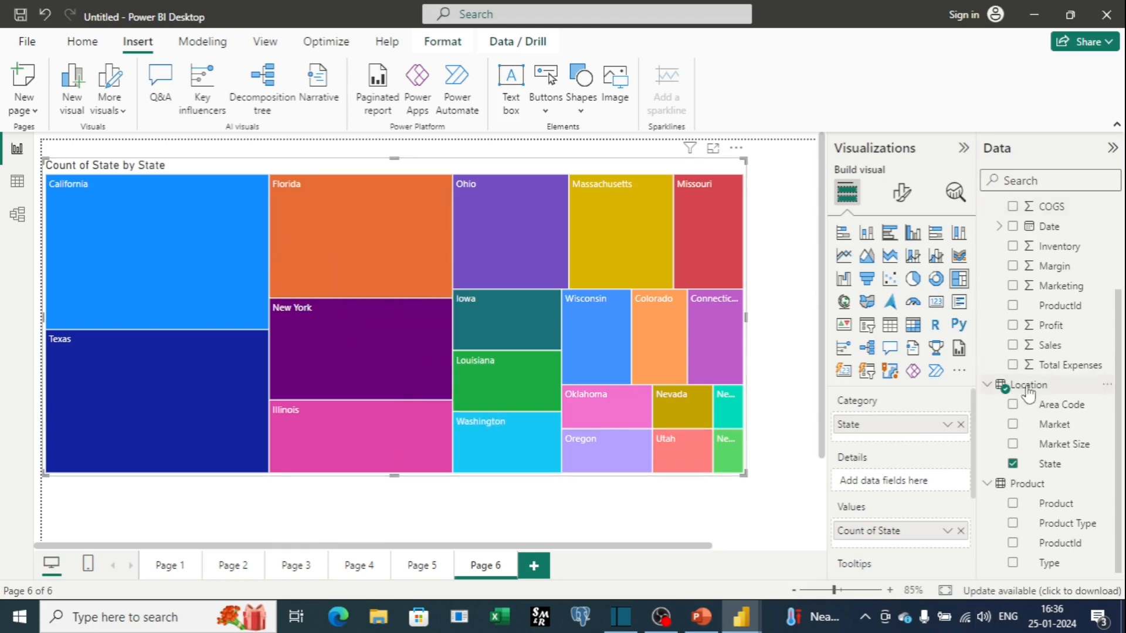
{"action": "left_click_drag", "start_coordinate": [1045, 410], "coordinate": [881, 485]}
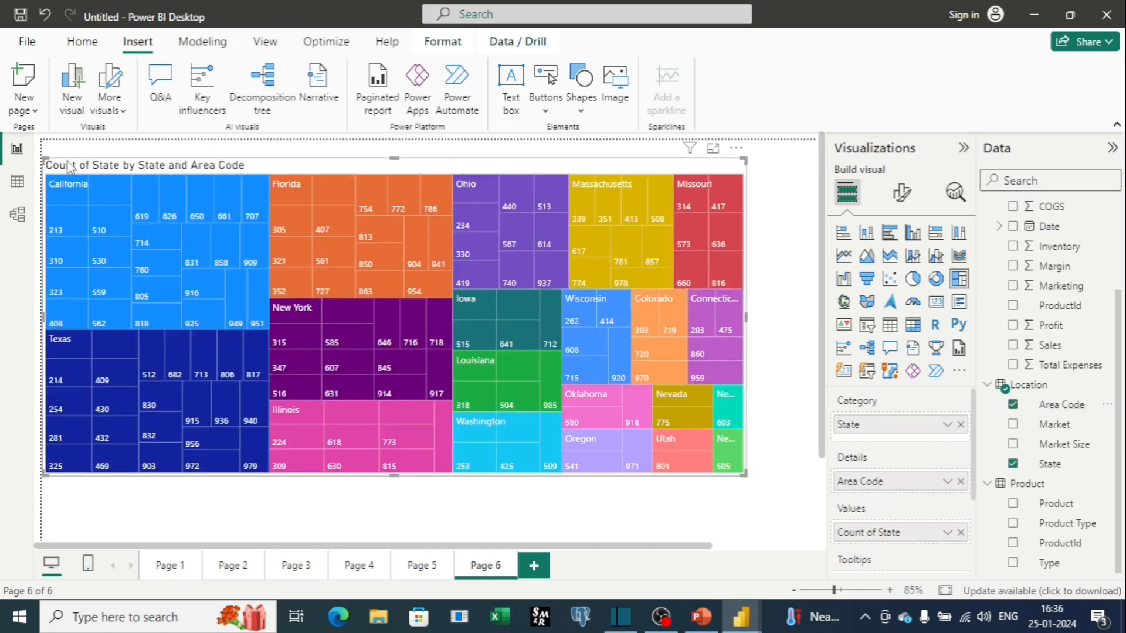
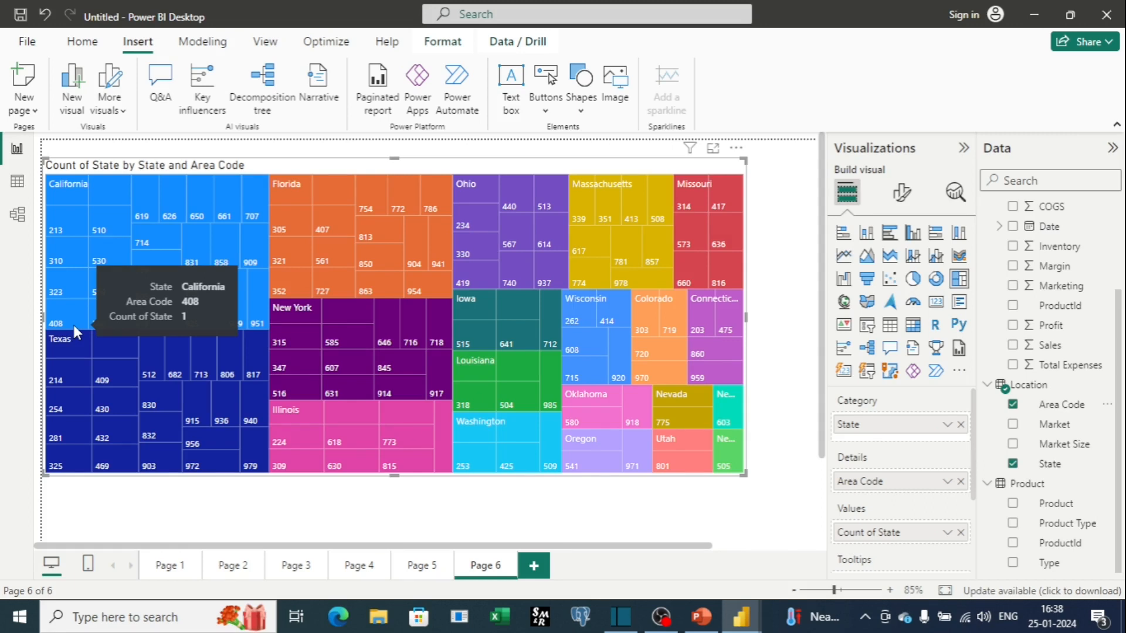
Review the format options for the page and for the treemap.
{"action": "left_click", "coordinate": [779, 346]}
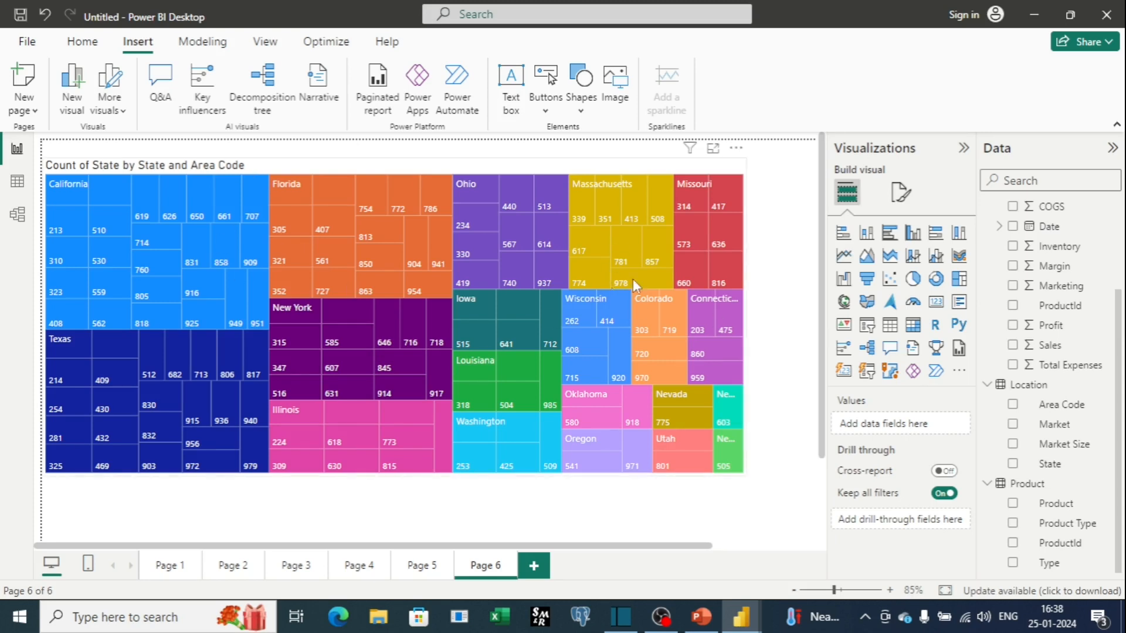
{"action": "left_click", "coordinate": [900, 192]}
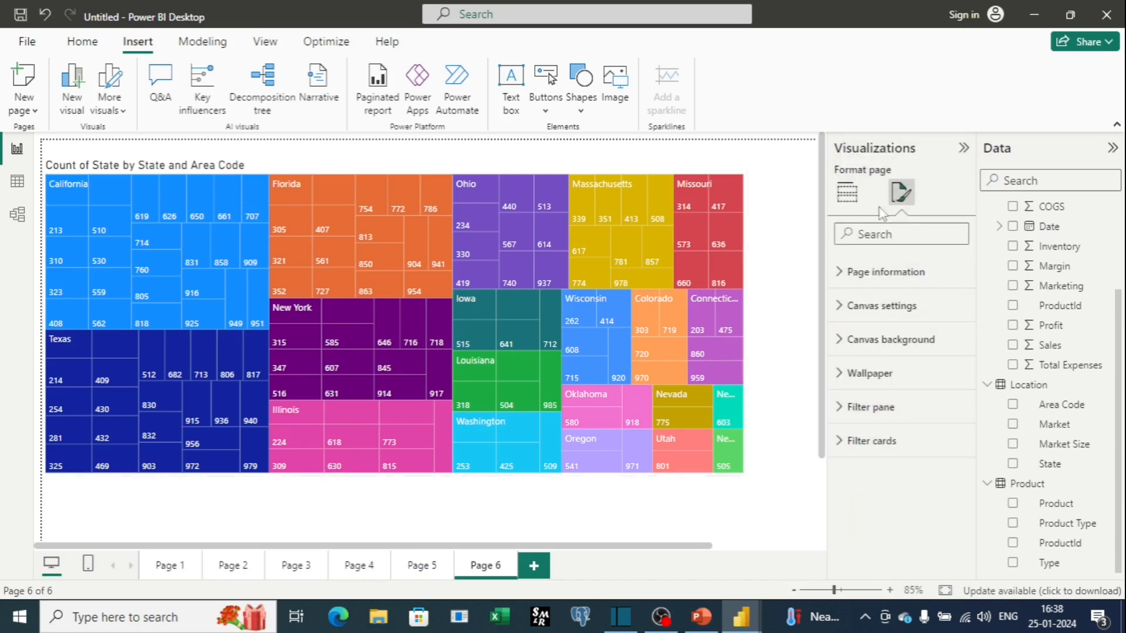
{"action": "left_click", "coordinate": [709, 172]}
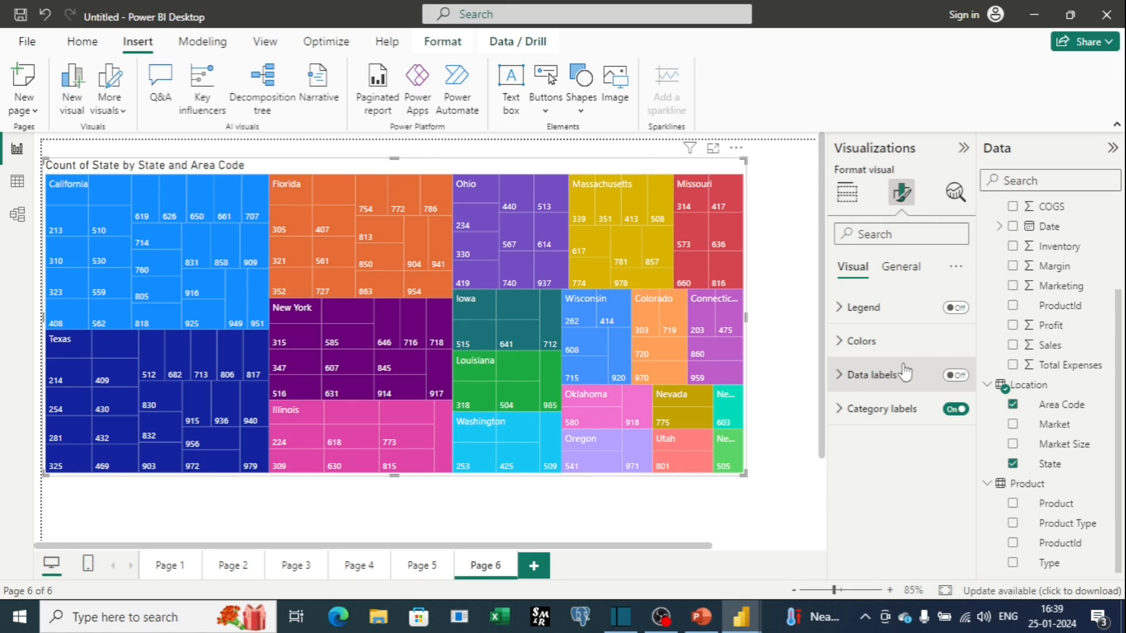
Switch to the PowerPoint slide listing today's topics and return to the report.
{"action": "left_click", "coordinate": [701, 619]}
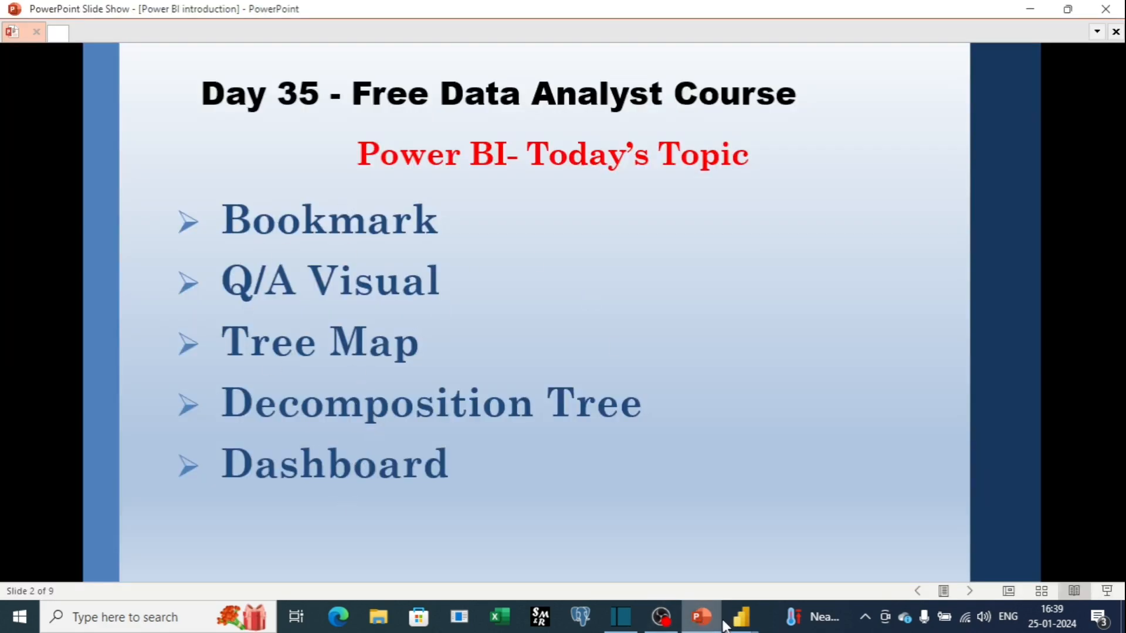
{"action": "mouse_move", "coordinate": [731, 626]}
{"action": "left_click", "coordinate": [826, 548]}
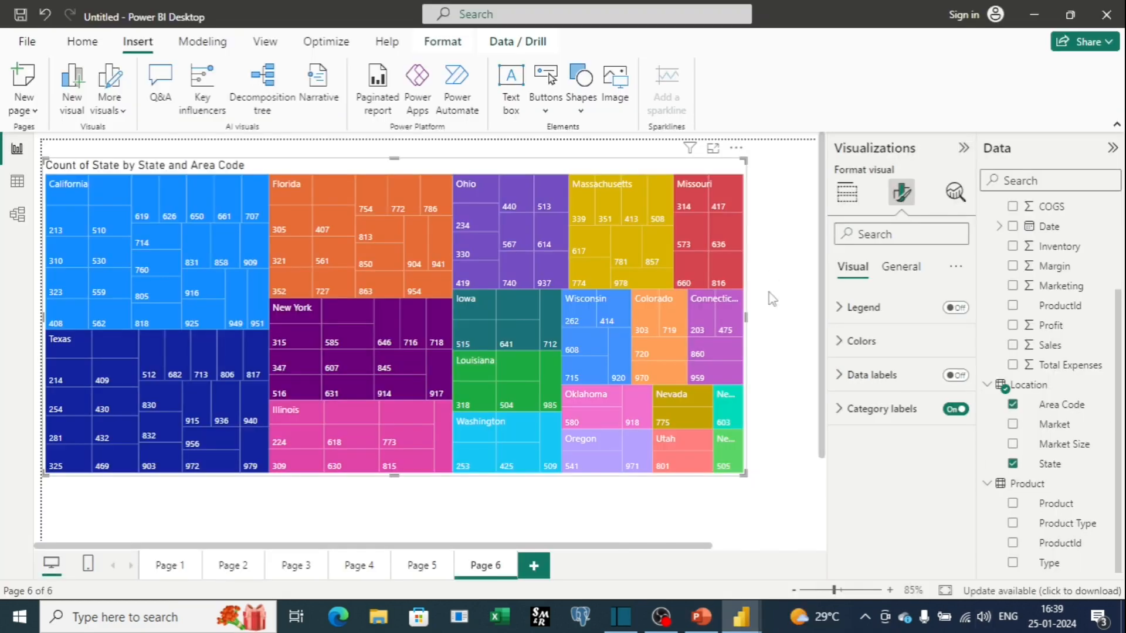
{"action": "left_click", "coordinate": [884, 156]}
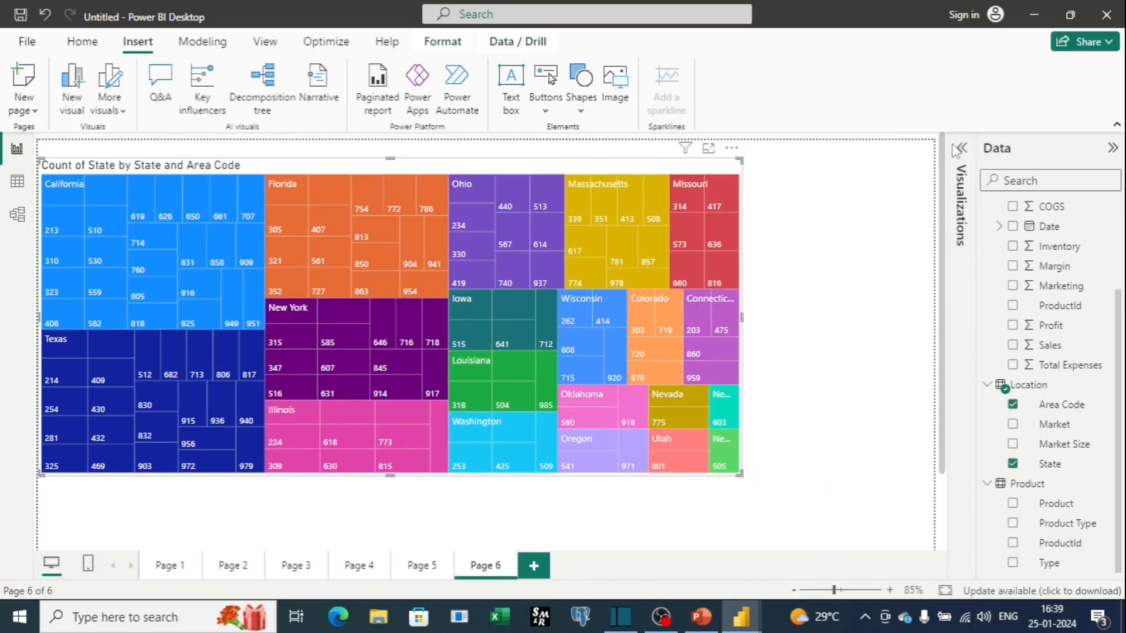
{"action": "left_click", "coordinate": [956, 149]}
{"action": "left_click", "coordinate": [844, 194]}
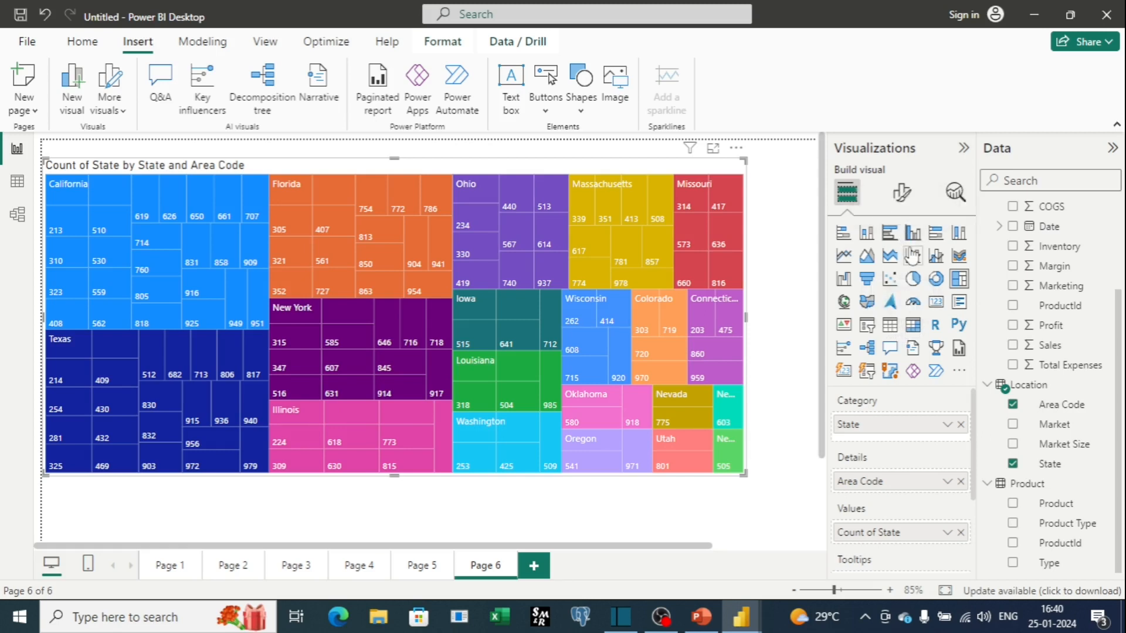
Add a new page and insert a table visual, moved and enlarged near the canvas's upper-left area.
{"action": "left_click", "coordinate": [532, 567]}
{"action": "left_click", "coordinate": [889, 324]}
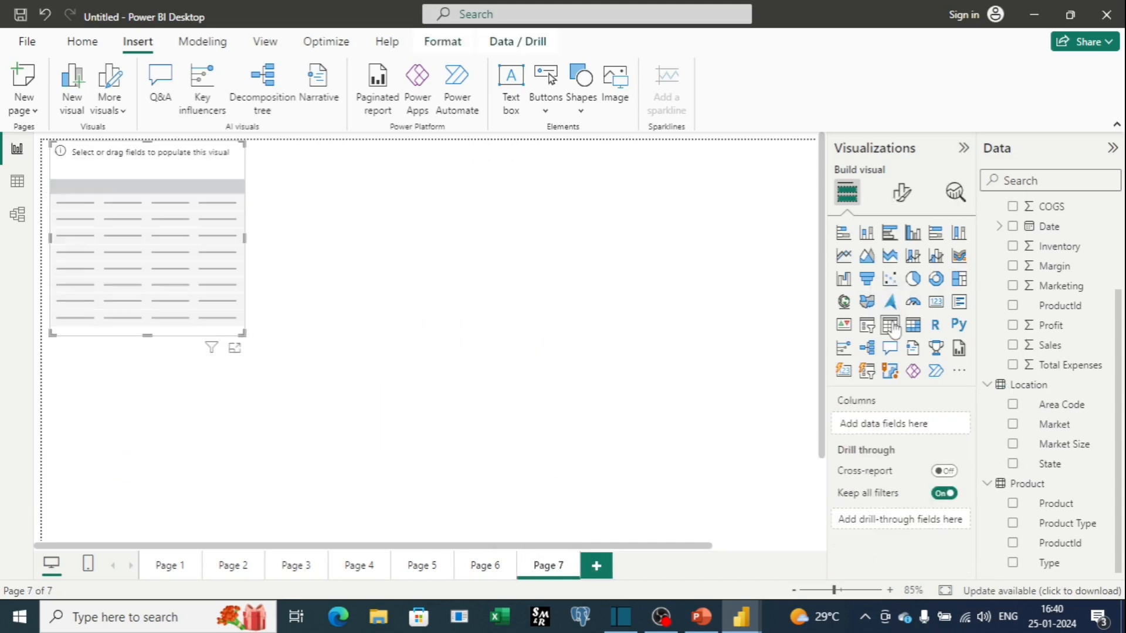
{"action": "left_click_drag", "start_coordinate": [229, 325], "coordinate": [332, 406]}
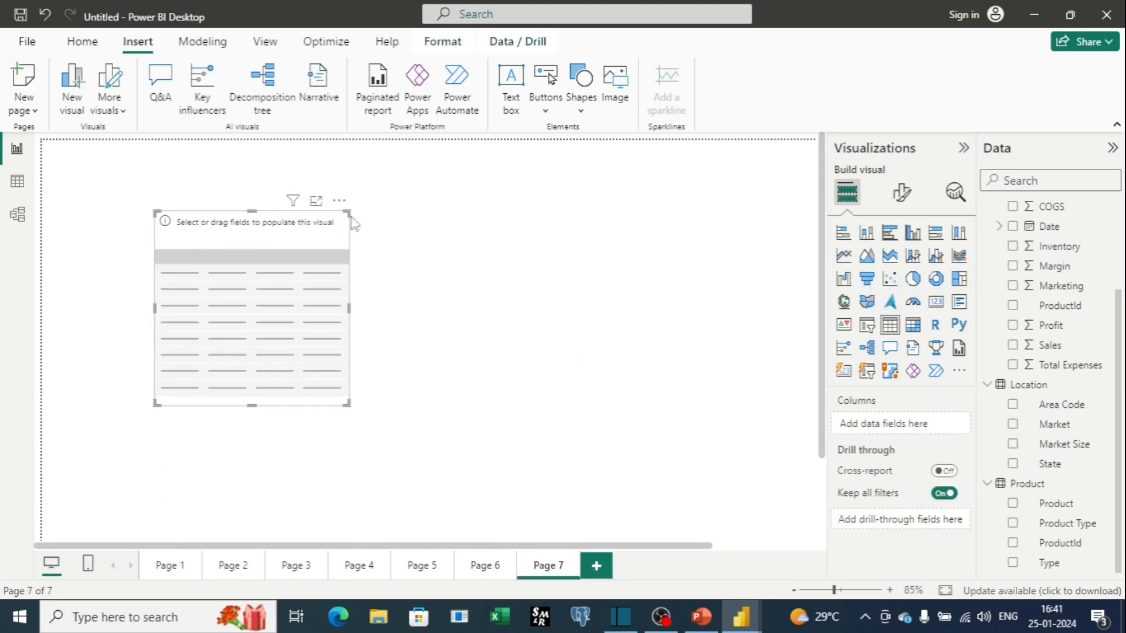
{"action": "left_click_drag", "start_coordinate": [349, 211], "coordinate": [497, 179]}
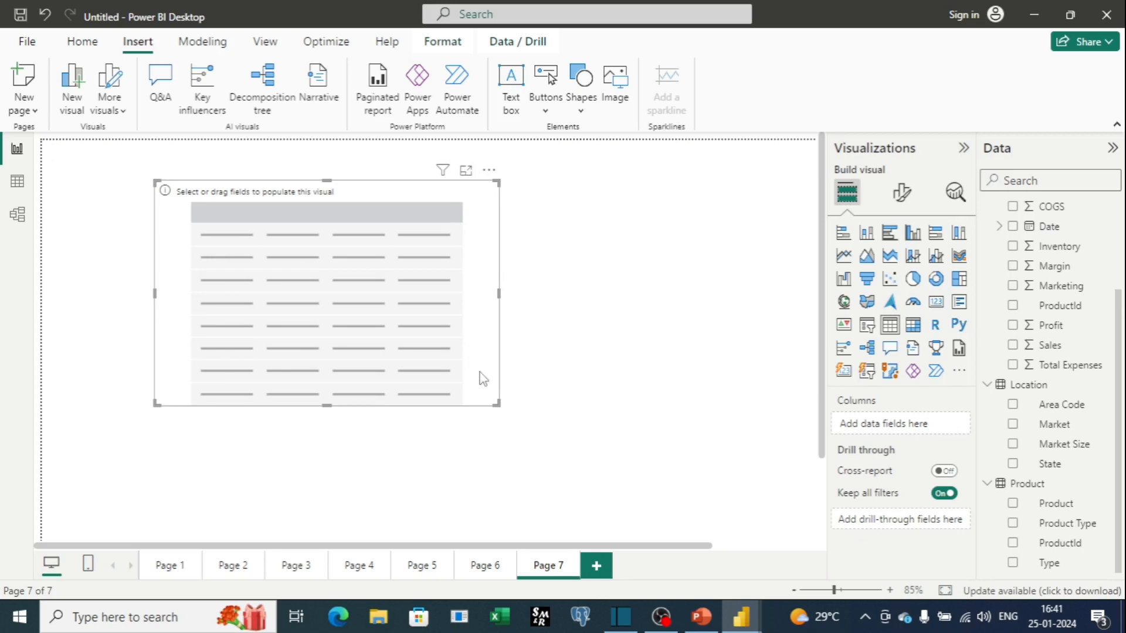
{"action": "left_click_drag", "start_coordinate": [498, 404], "coordinate": [509, 449]}
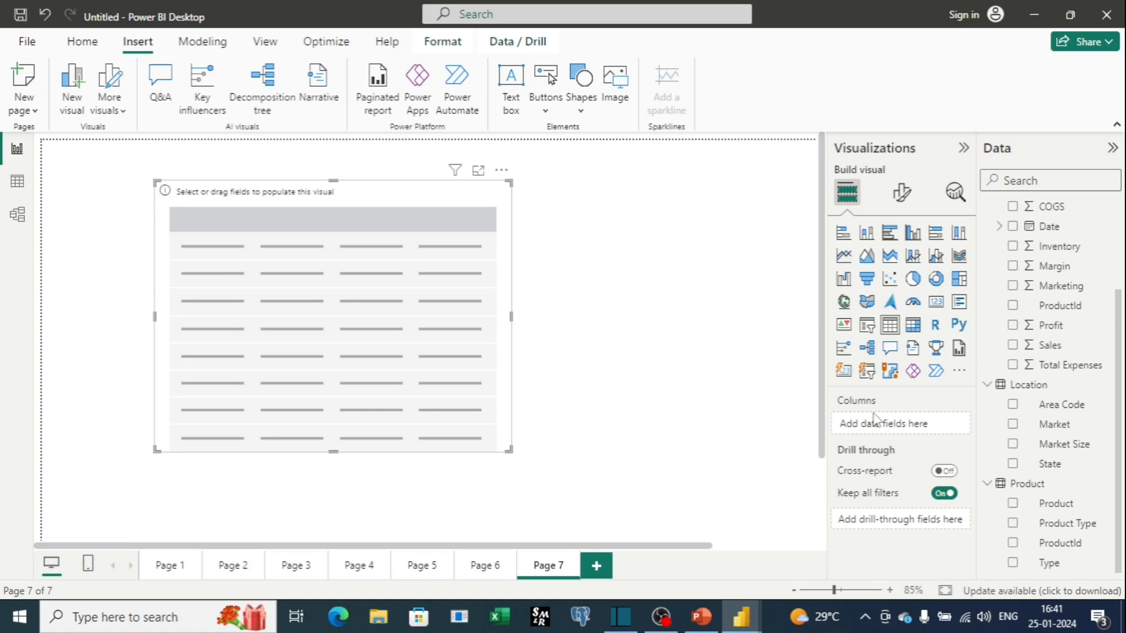
Fill the table with Market, Product and Profit, and stretch it taller.
{"action": "left_click_drag", "start_coordinate": [1066, 430], "coordinate": [905, 430]}
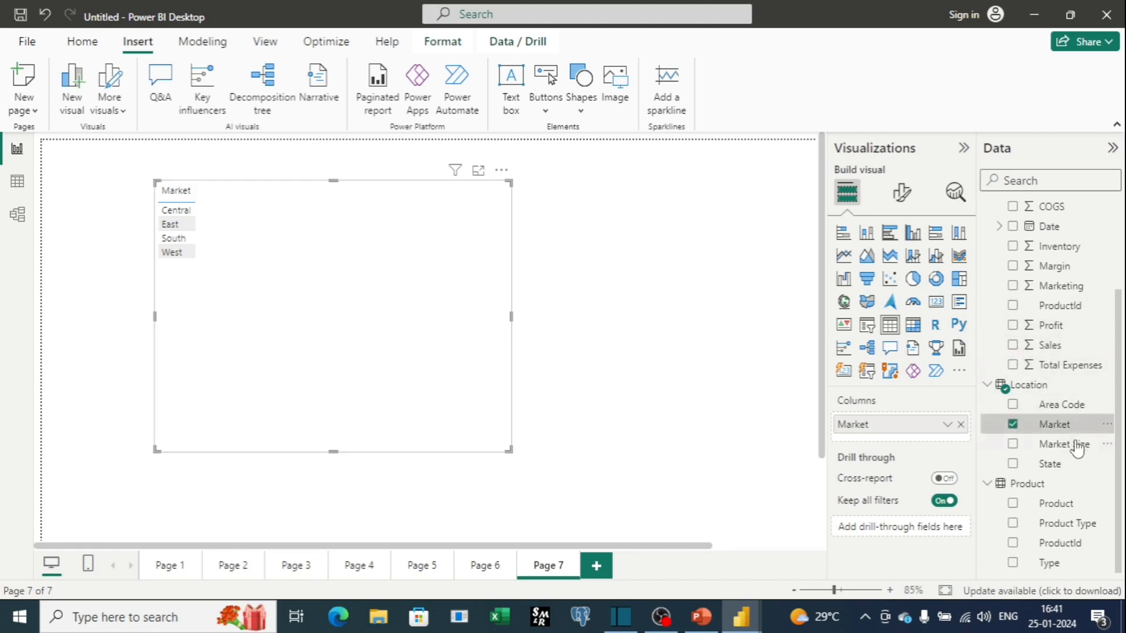
{"action": "left_click_drag", "start_coordinate": [1064, 507], "coordinate": [916, 439]}
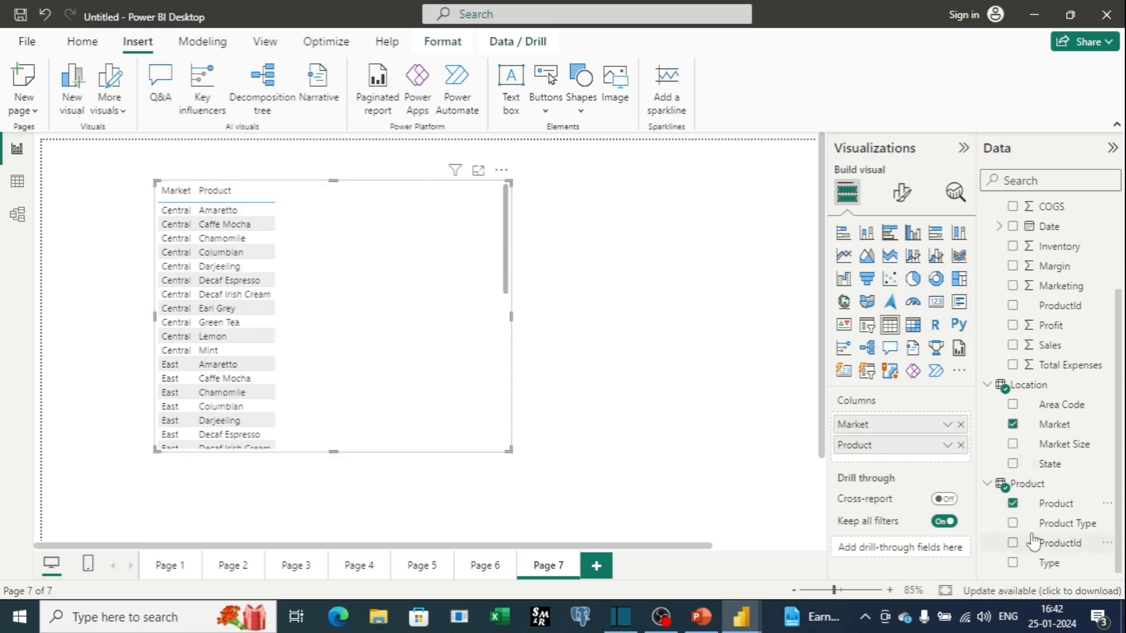
{"action": "left_click_drag", "start_coordinate": [1031, 326], "coordinate": [924, 462]}
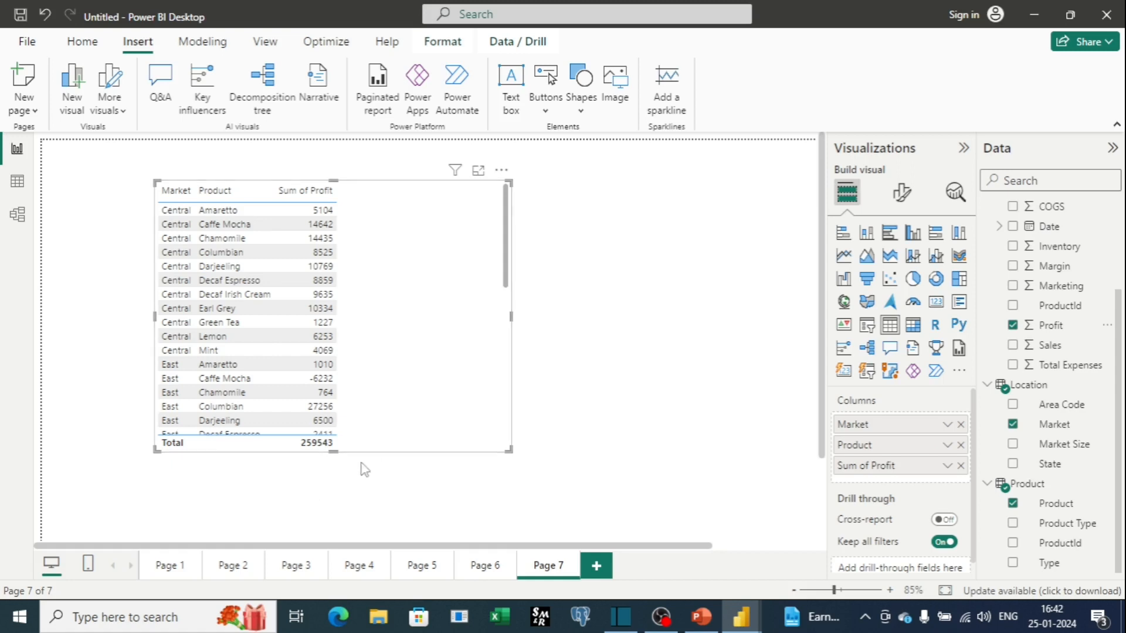
{"action": "left_click_drag", "start_coordinate": [333, 453], "coordinate": [334, 516]}
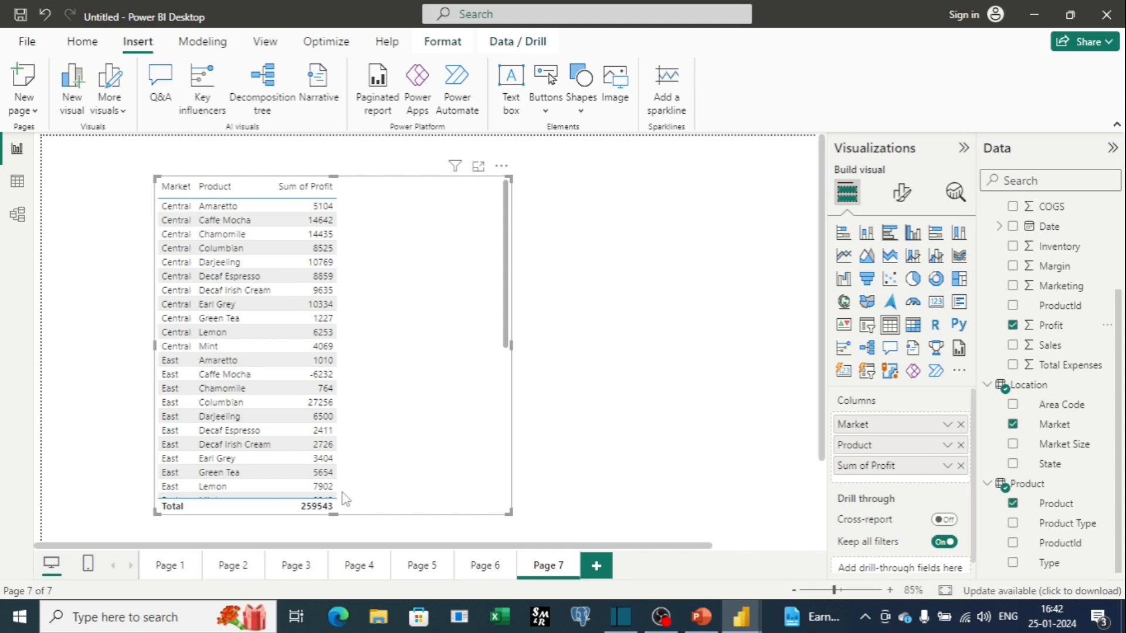
Remove the table visual from the page.
{"action": "left_click", "coordinate": [502, 166]}
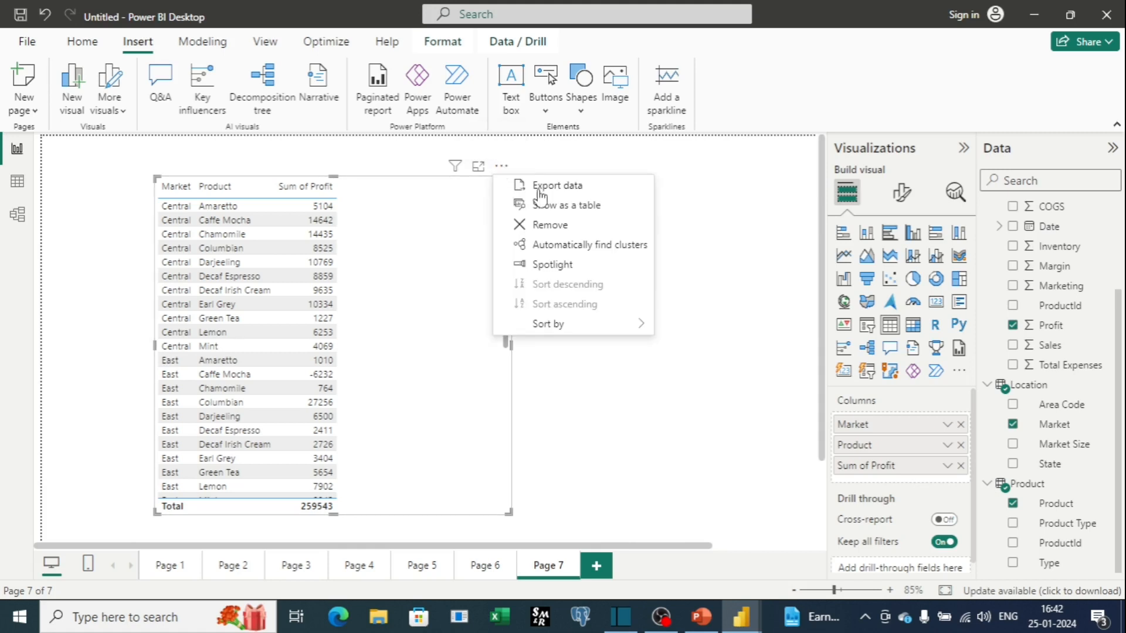
{"action": "left_click", "coordinate": [569, 224]}
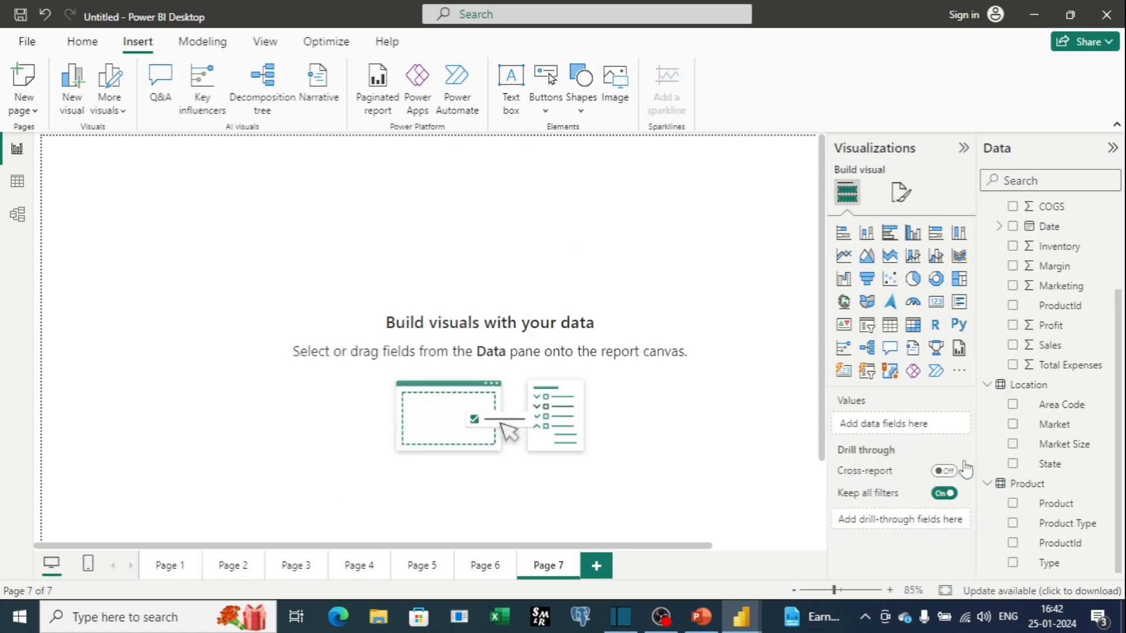
Insert a matrix visual and enlarge it across the upper-left part of the canvas.
{"action": "left_click", "coordinate": [913, 326]}
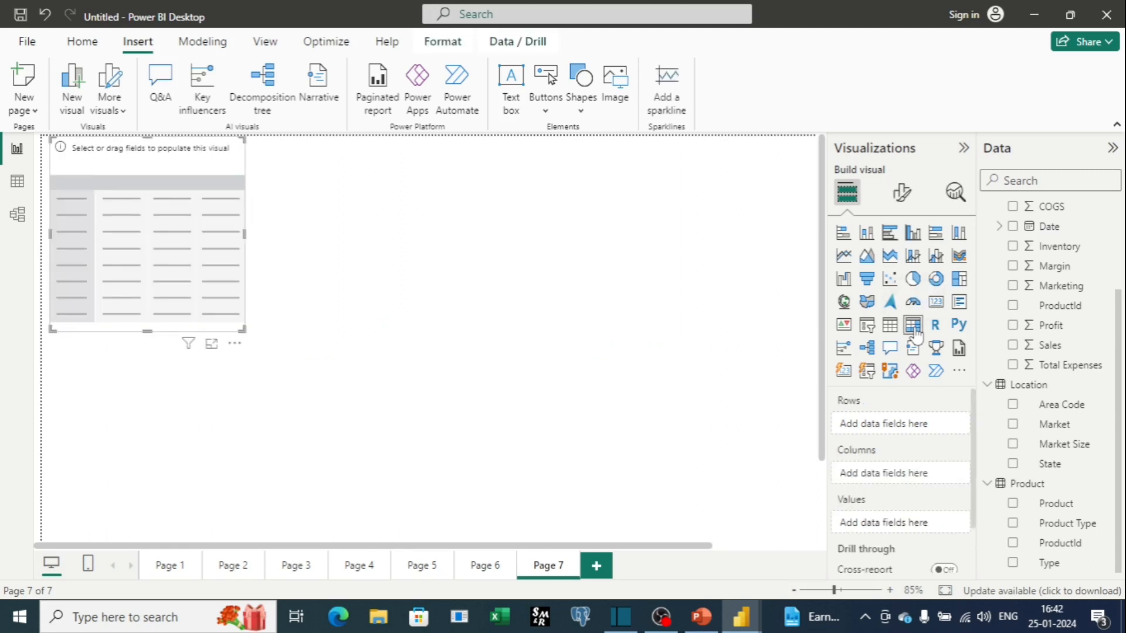
{"action": "left_click_drag", "start_coordinate": [241, 330], "coordinate": [444, 500]}
{"action": "left_click_drag", "start_coordinate": [445, 317], "coordinate": [500, 317]}
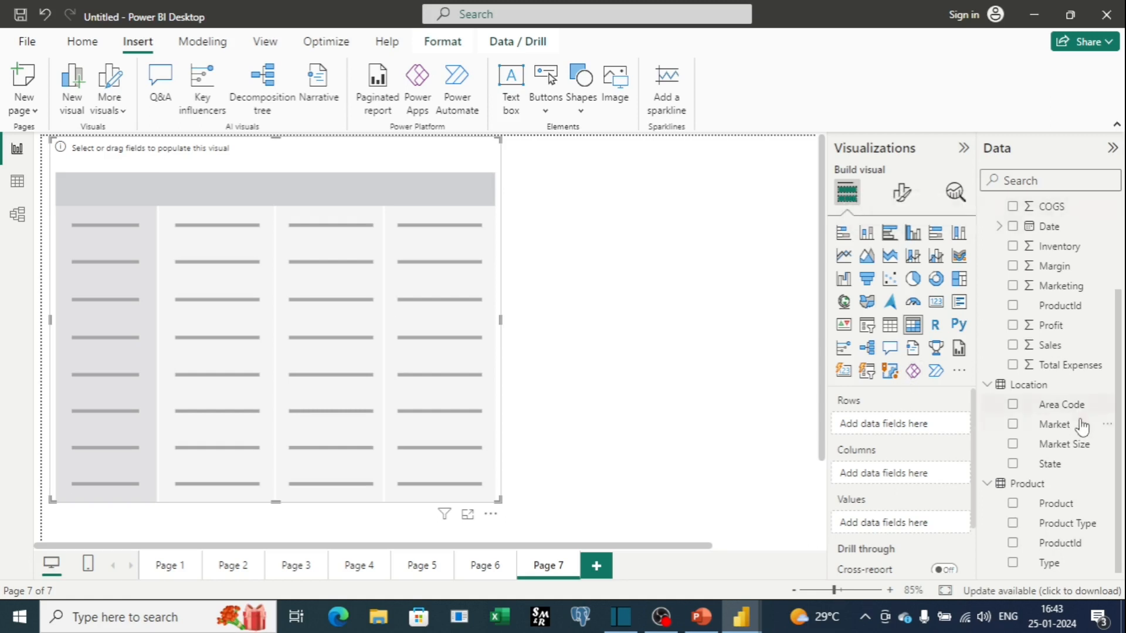
Add Market to the matrix's columns and Product Type to its rows.
{"action": "left_click_drag", "start_coordinate": [1082, 426], "coordinate": [933, 473]}
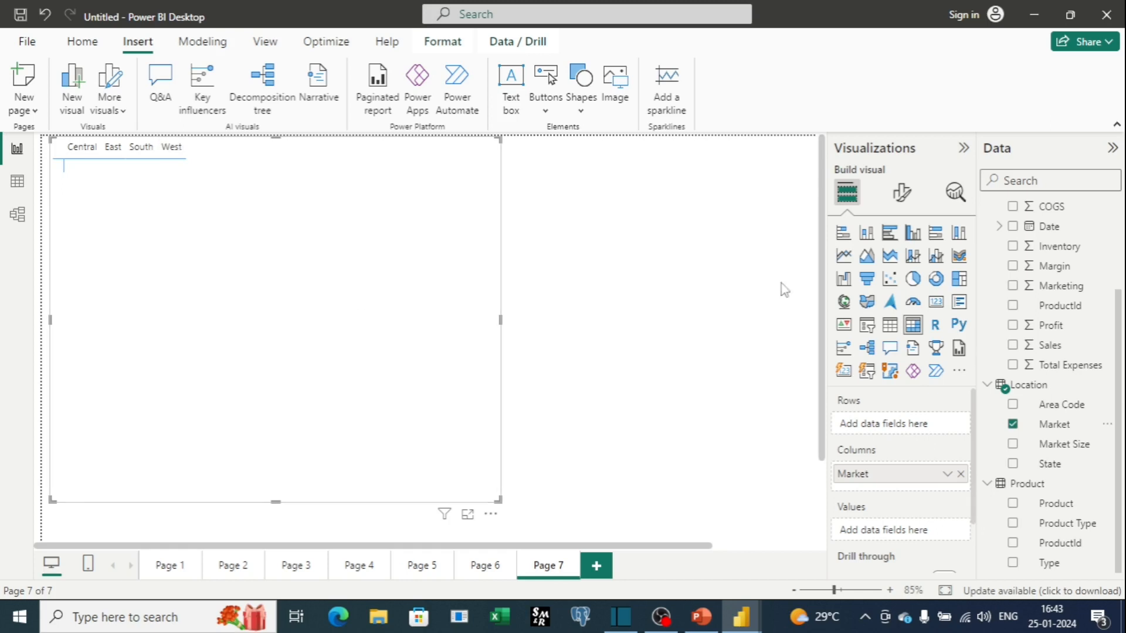
{"action": "left_click_drag", "start_coordinate": [1082, 527], "coordinate": [953, 434]}
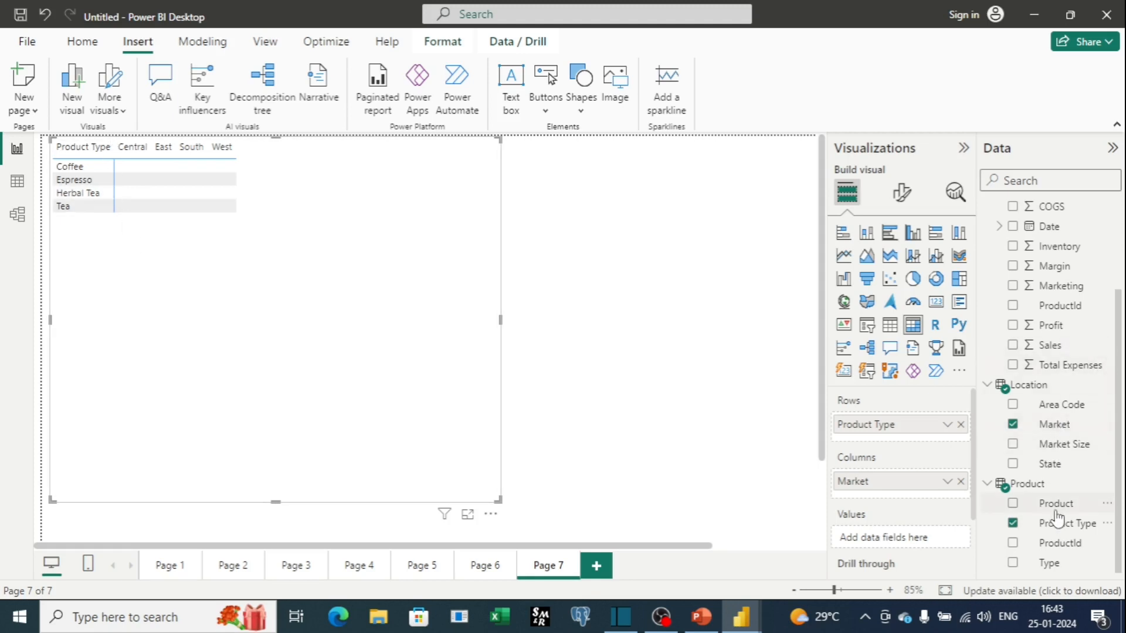
Try placing Product in the matrix's values, then in its columns.
{"action": "left_click_drag", "start_coordinate": [1056, 504], "coordinate": [912, 528]}
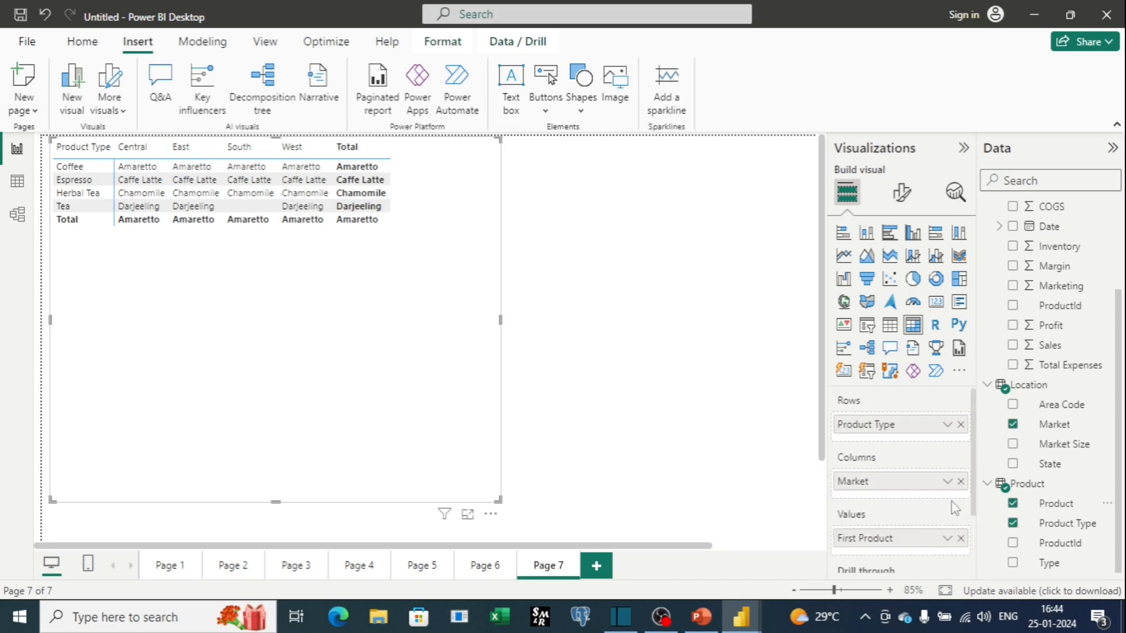
{"action": "left_click", "coordinate": [960, 538]}
{"action": "left_click_drag", "start_coordinate": [1058, 503], "coordinate": [923, 509]}
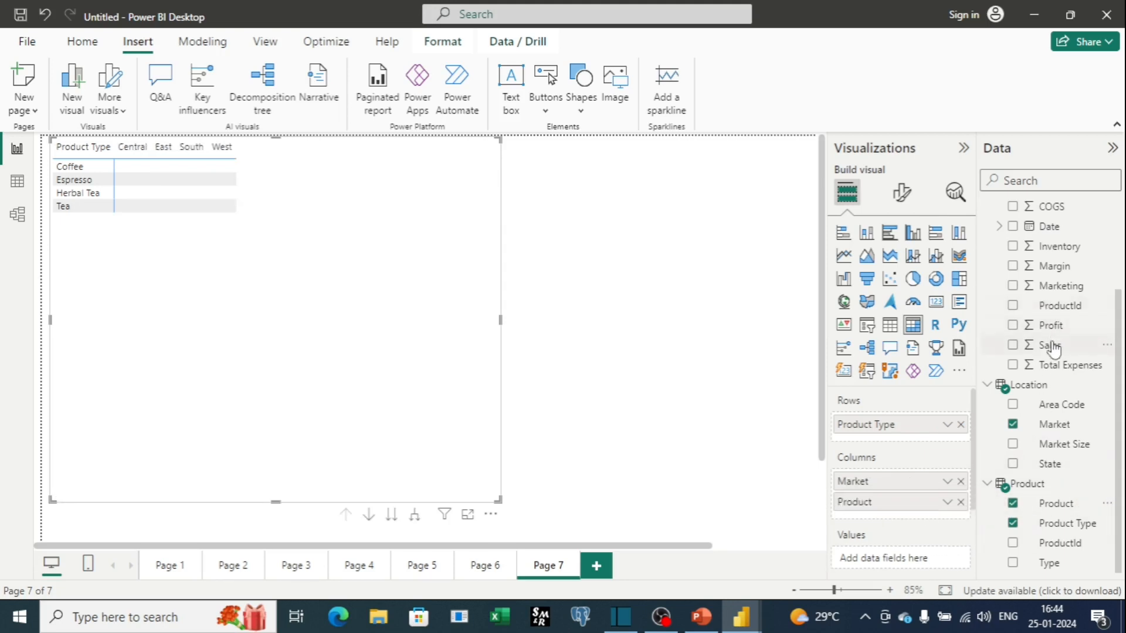
Add Sales as the matrix's values, then shrink and move the matrix toward the canvas centre.
{"action": "left_click_drag", "start_coordinate": [1053, 352], "coordinate": [903, 463]}
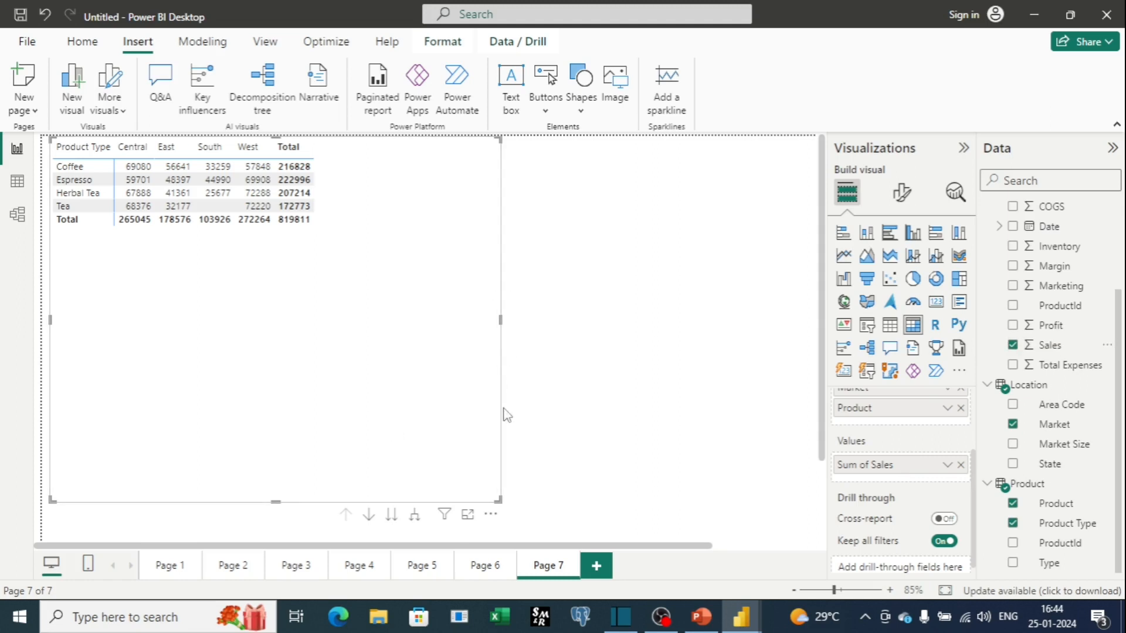
{"action": "left_click_drag", "start_coordinate": [497, 499], "coordinate": [461, 315]}
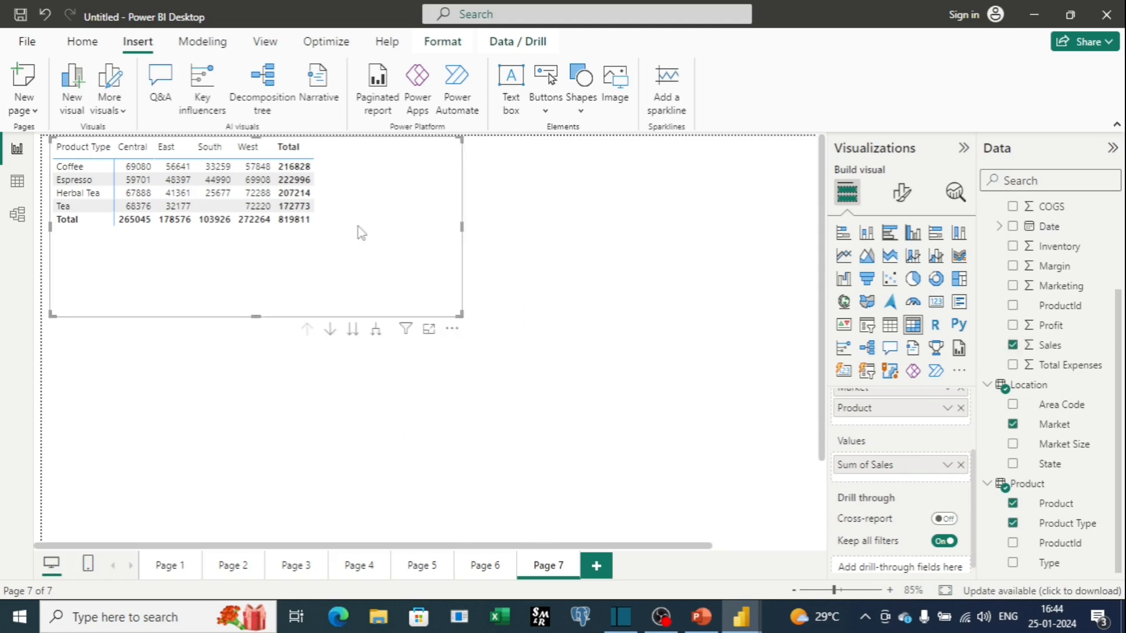
{"action": "left_click_drag", "start_coordinate": [357, 229], "coordinate": [419, 312]}
{"action": "left_click_drag", "start_coordinate": [319, 222], "coordinate": [318, 188]}
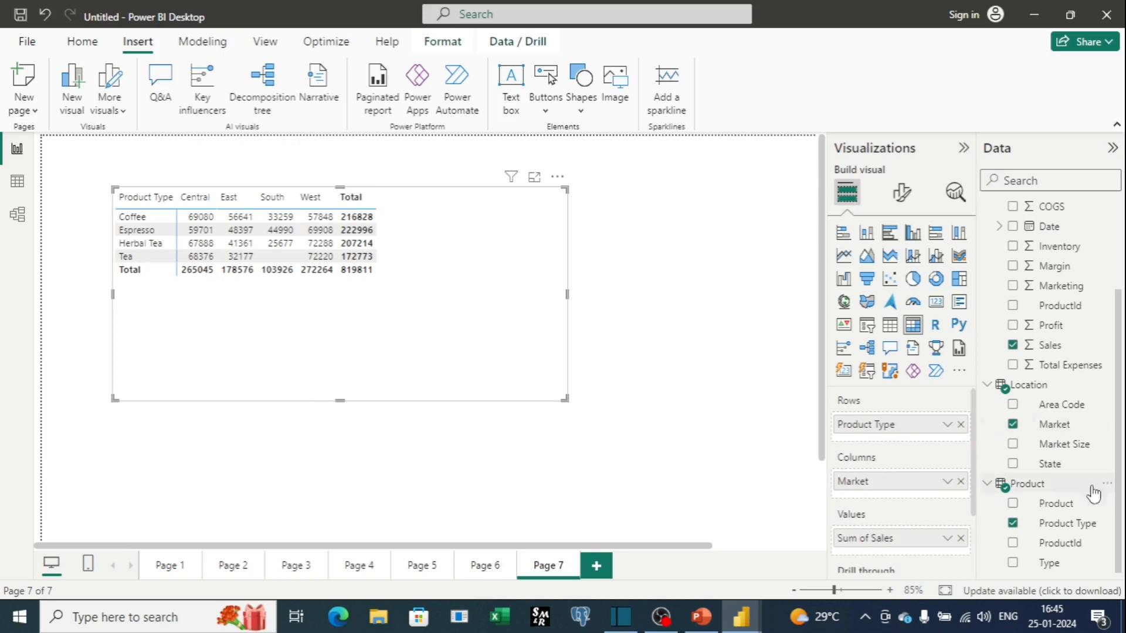
Add Product under Product Type in the matrix's rows and expand Coffee, Espresso and Herbal Tea.
{"action": "left_click_drag", "start_coordinate": [1075, 508], "coordinate": [935, 447]}
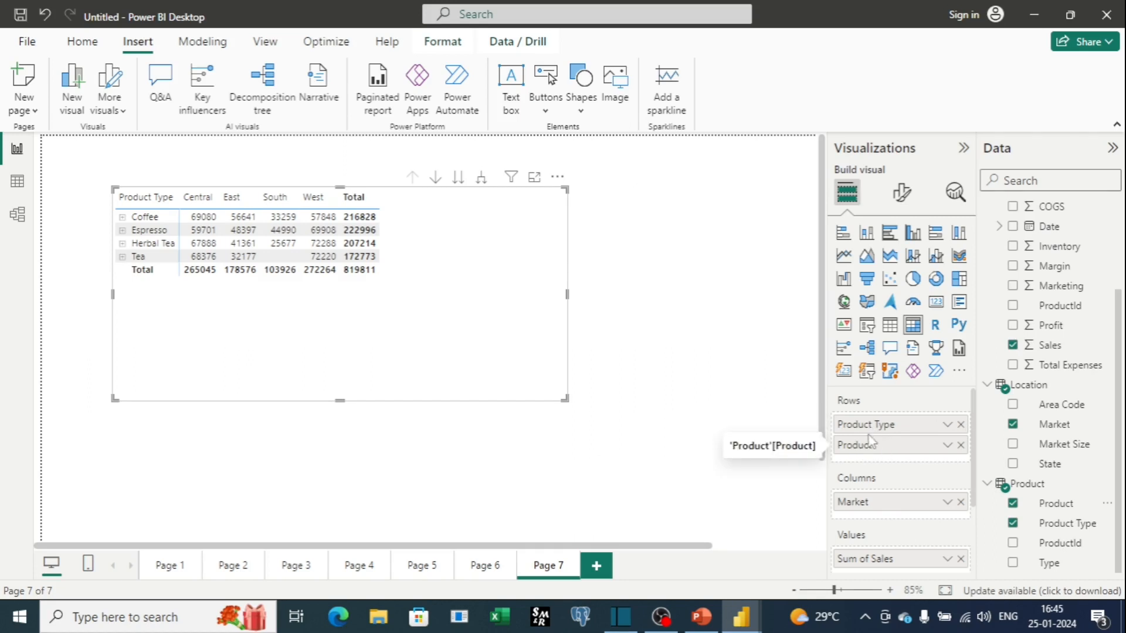
{"action": "left_click", "coordinate": [123, 218]}
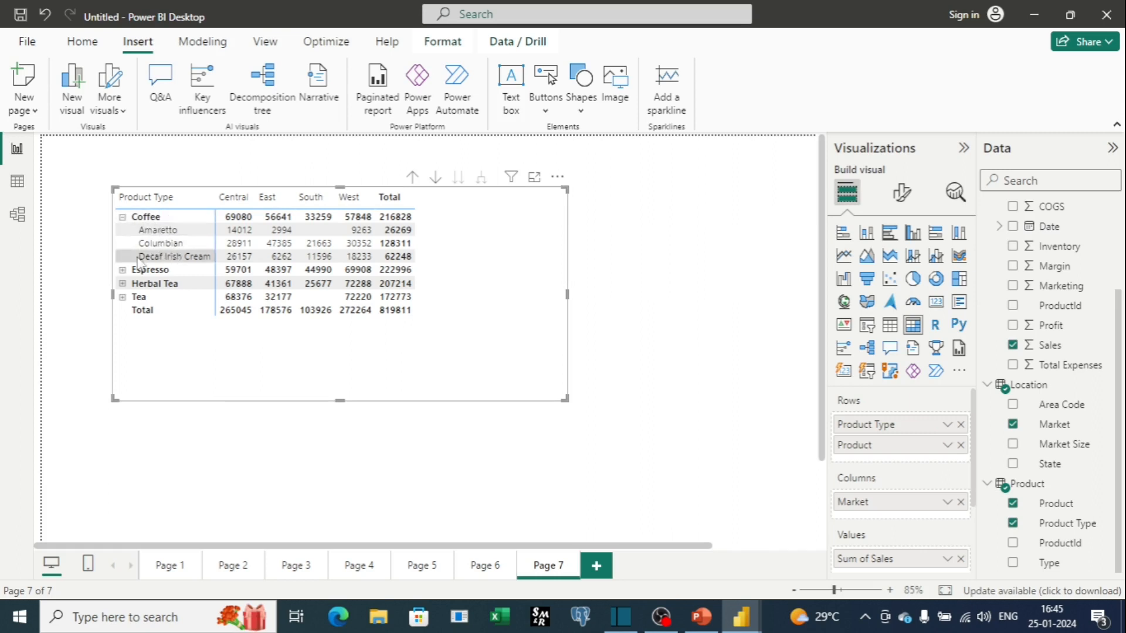
{"action": "left_click", "coordinate": [123, 270]}
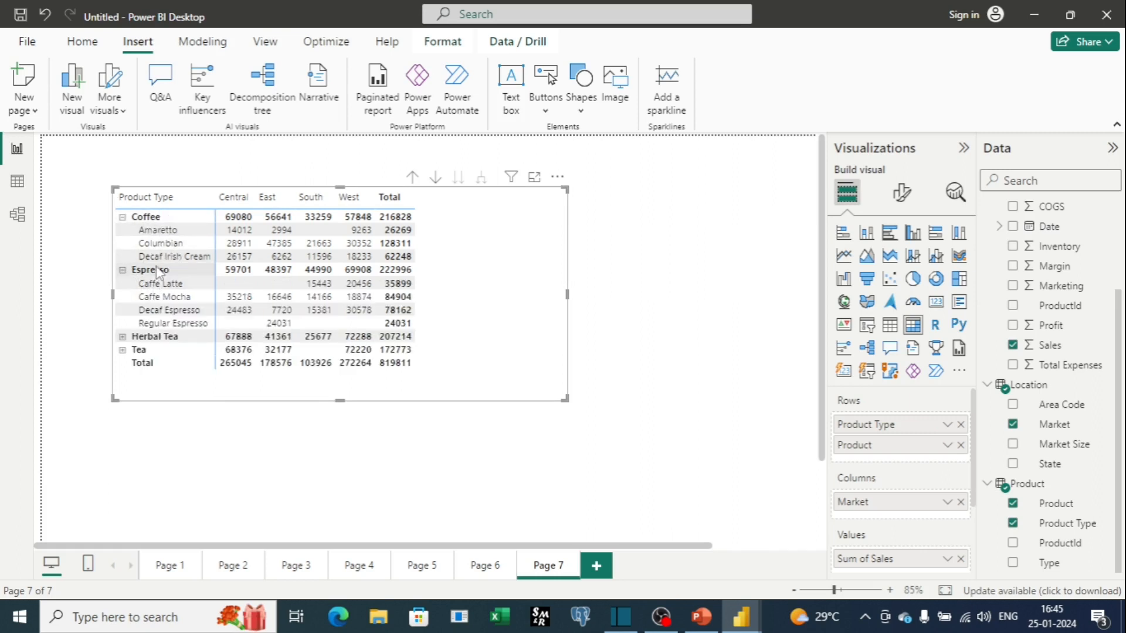
{"action": "left_click", "coordinate": [122, 336]}
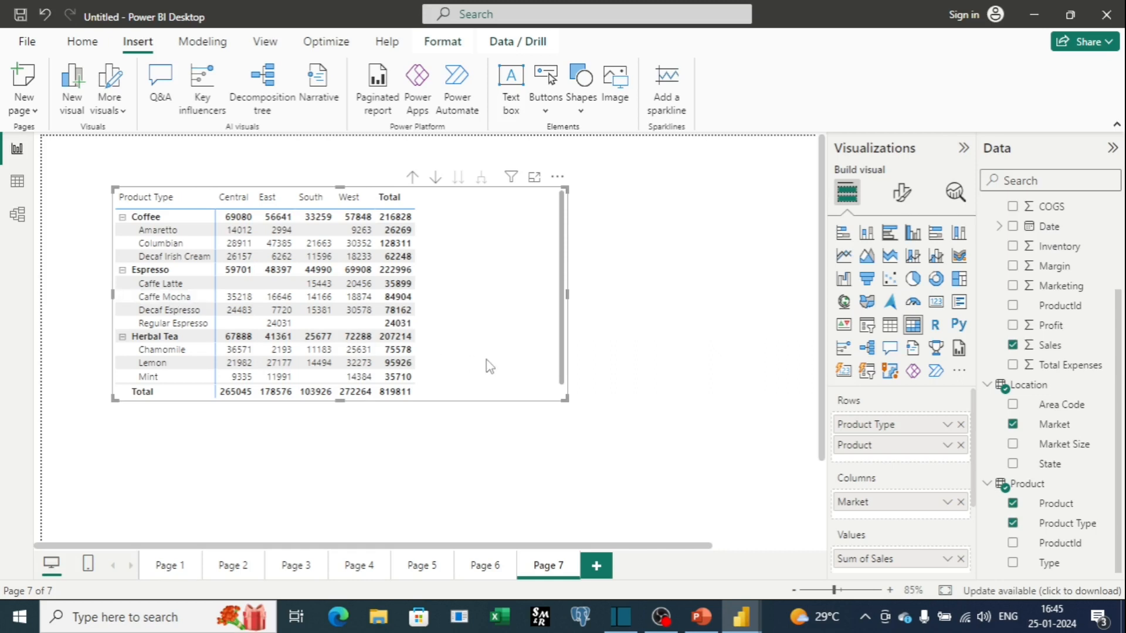
Collapse Coffee, Espresso and Herbal Tea in the matrix and expand Tea.
{"action": "left_click", "coordinate": [123, 221]}
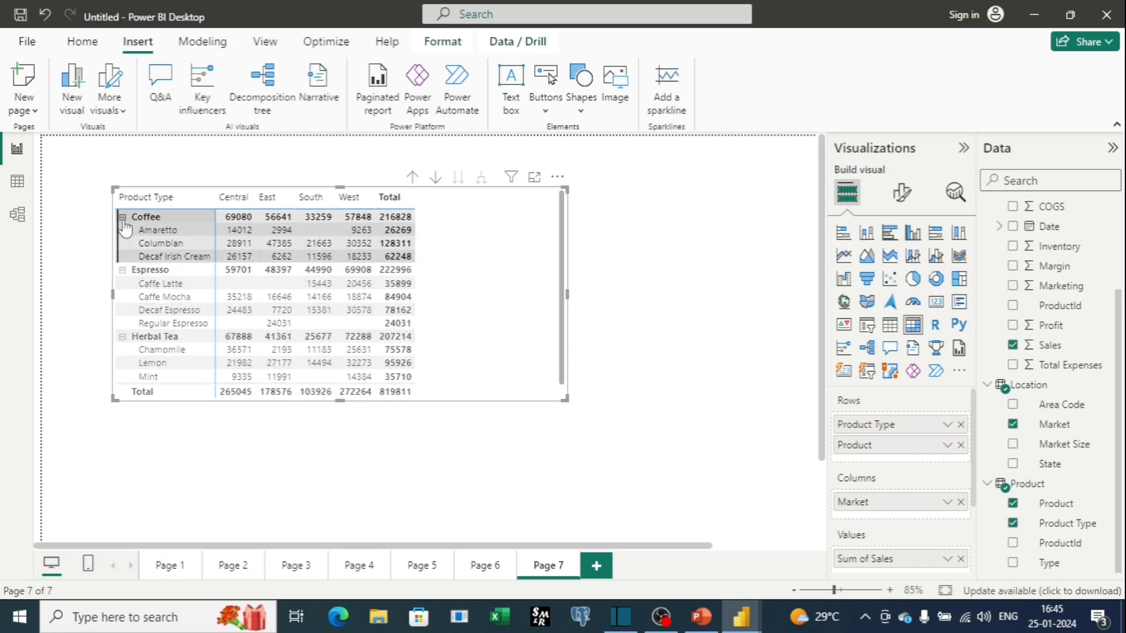
{"action": "left_click", "coordinate": [123, 218]}
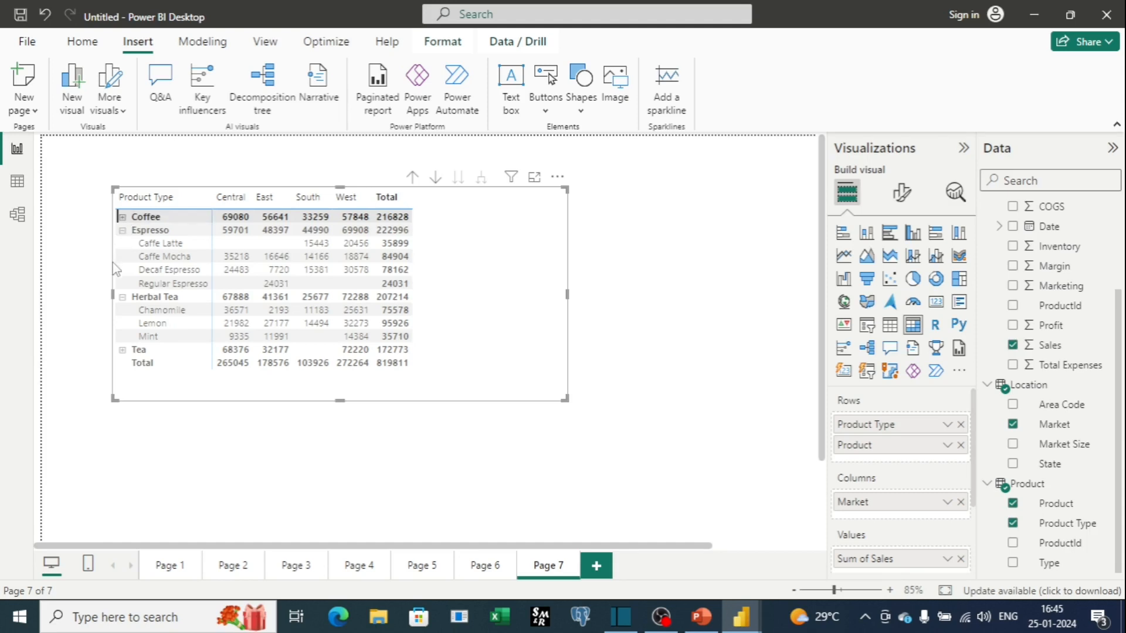
{"action": "left_click", "coordinate": [122, 230]}
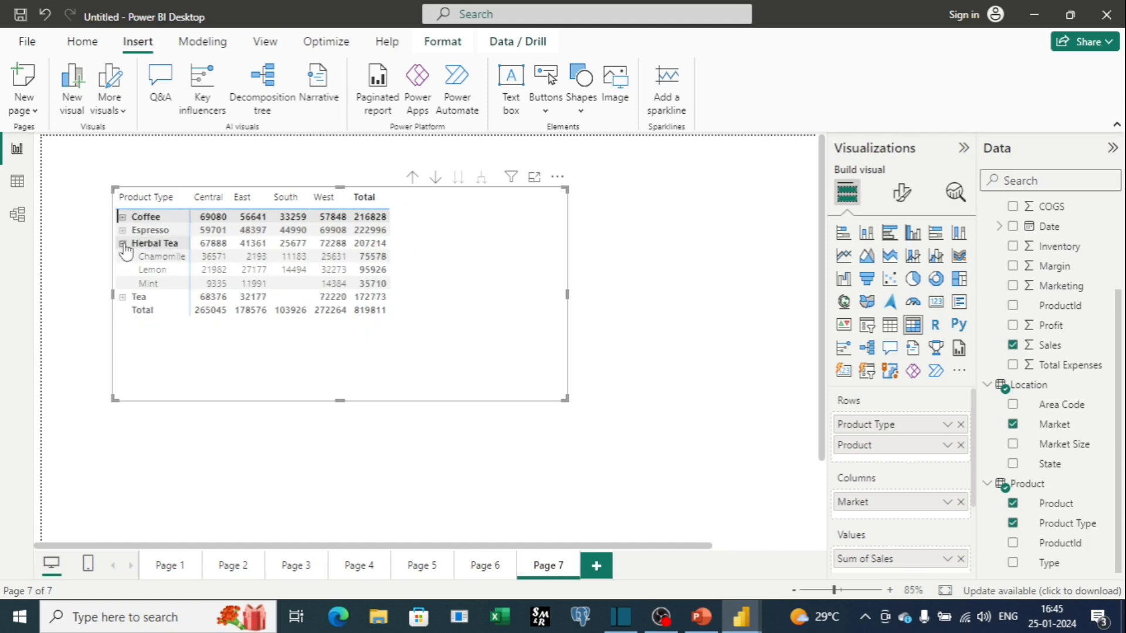
{"action": "left_click", "coordinate": [122, 243]}
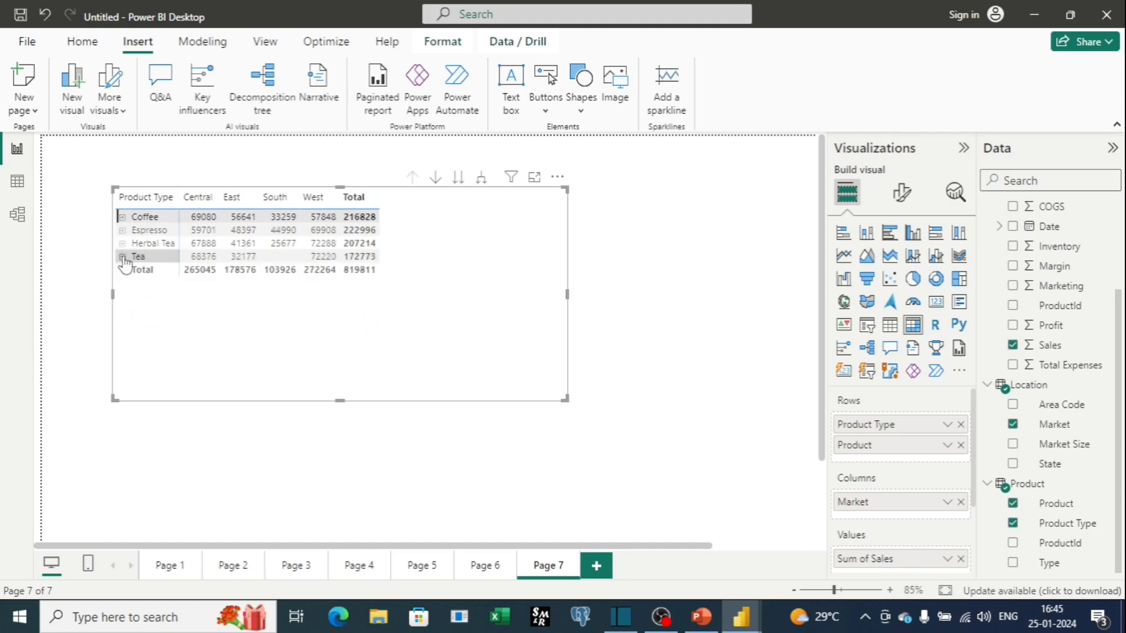
{"action": "left_click", "coordinate": [123, 256]}
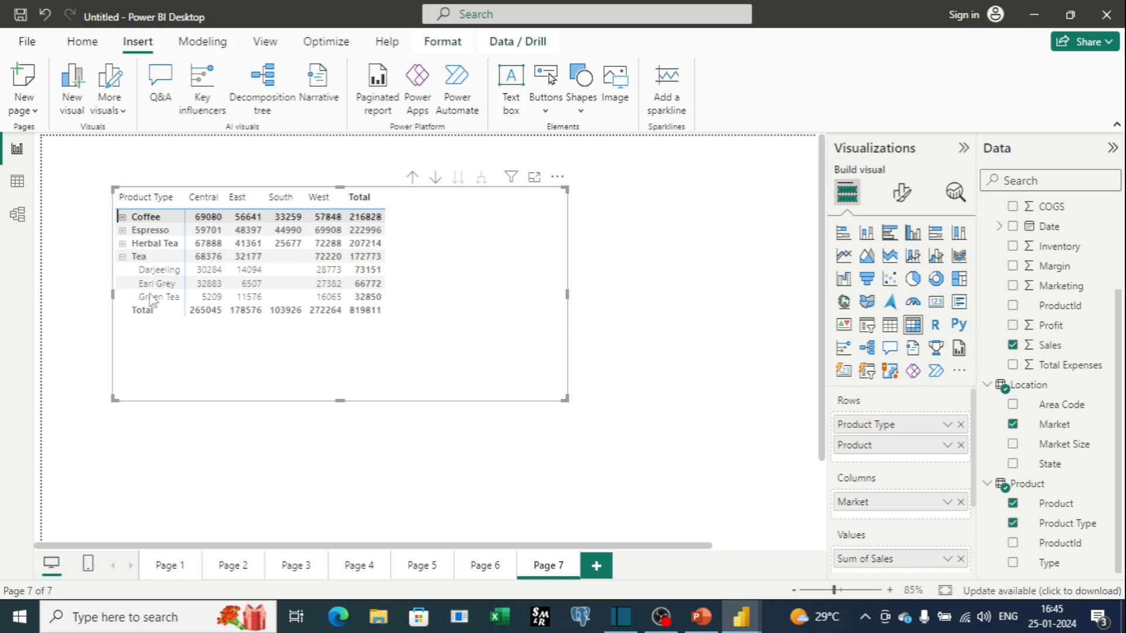
Collapse Tea, expand every product type in the matrix to show its products, and widen the matrix.
{"action": "left_click", "coordinate": [123, 258]}
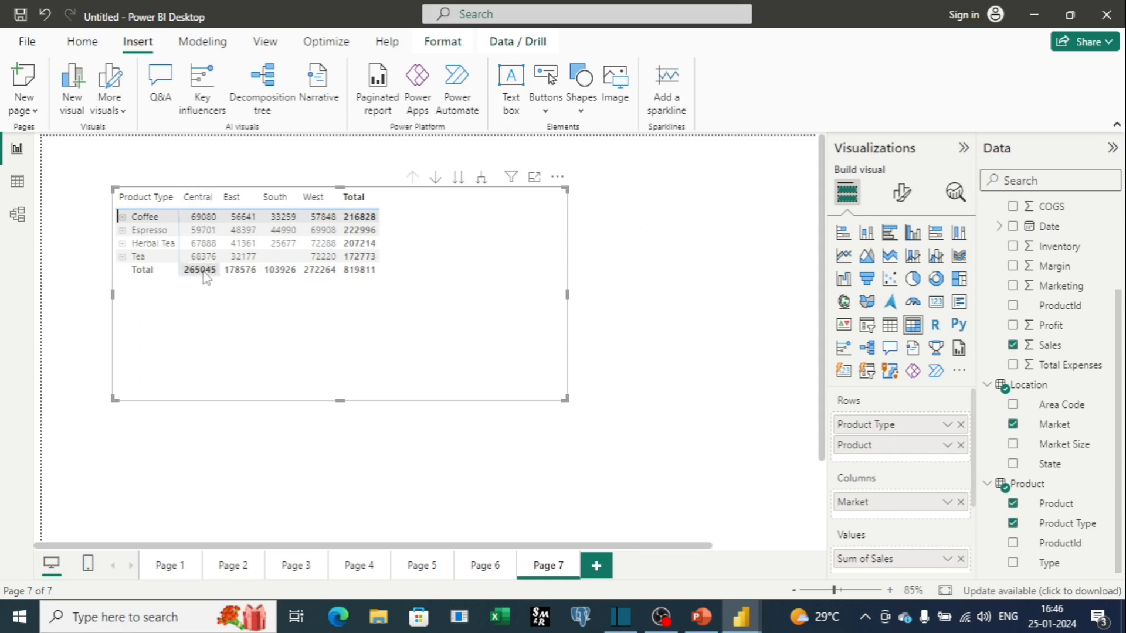
{"action": "left_click", "coordinate": [123, 218]}
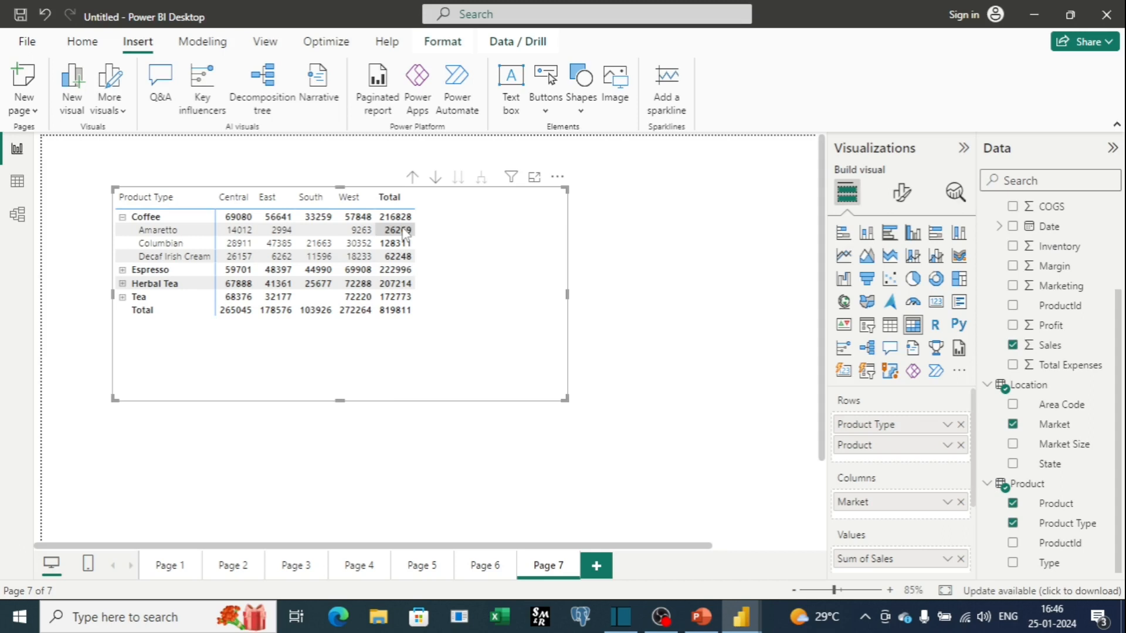
{"action": "left_click", "coordinate": [123, 284]}
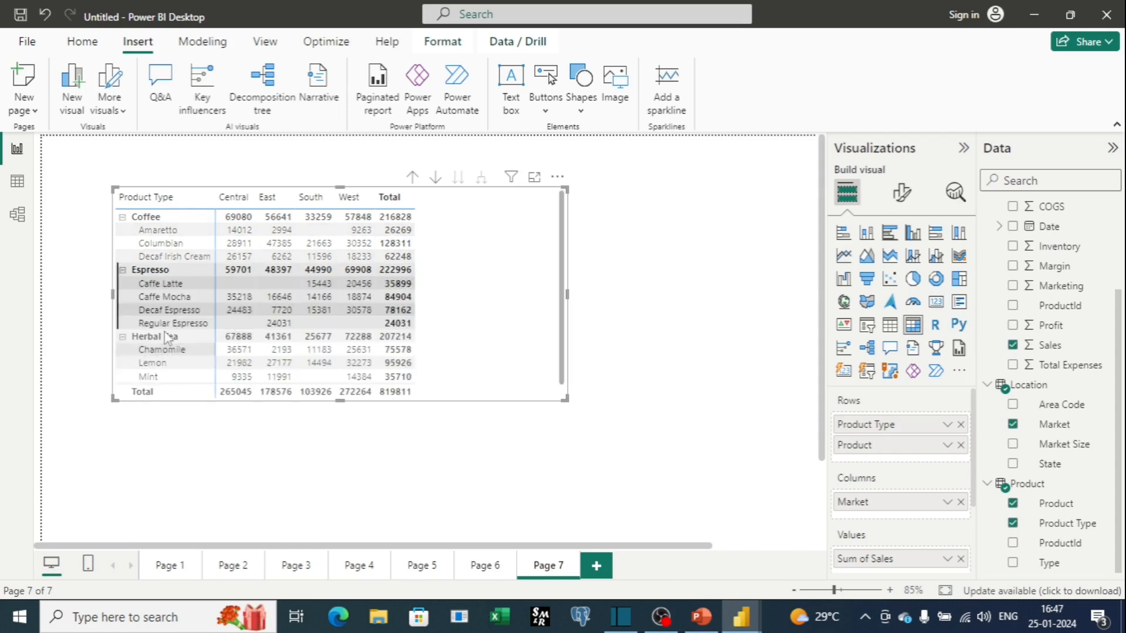
{"action": "scroll", "coordinate": [162, 359], "scroll_direction": "down", "scroll_amount": 1}
{"action": "left_click", "coordinate": [123, 379]}
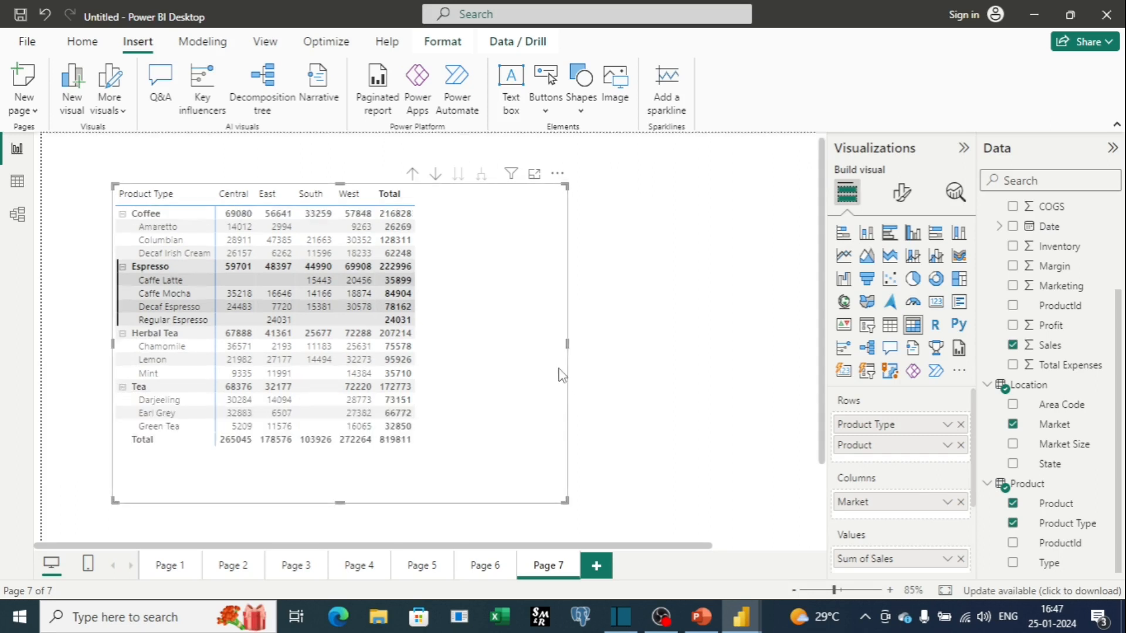
{"action": "left_click_drag", "start_coordinate": [567, 345], "coordinate": [642, 356]}
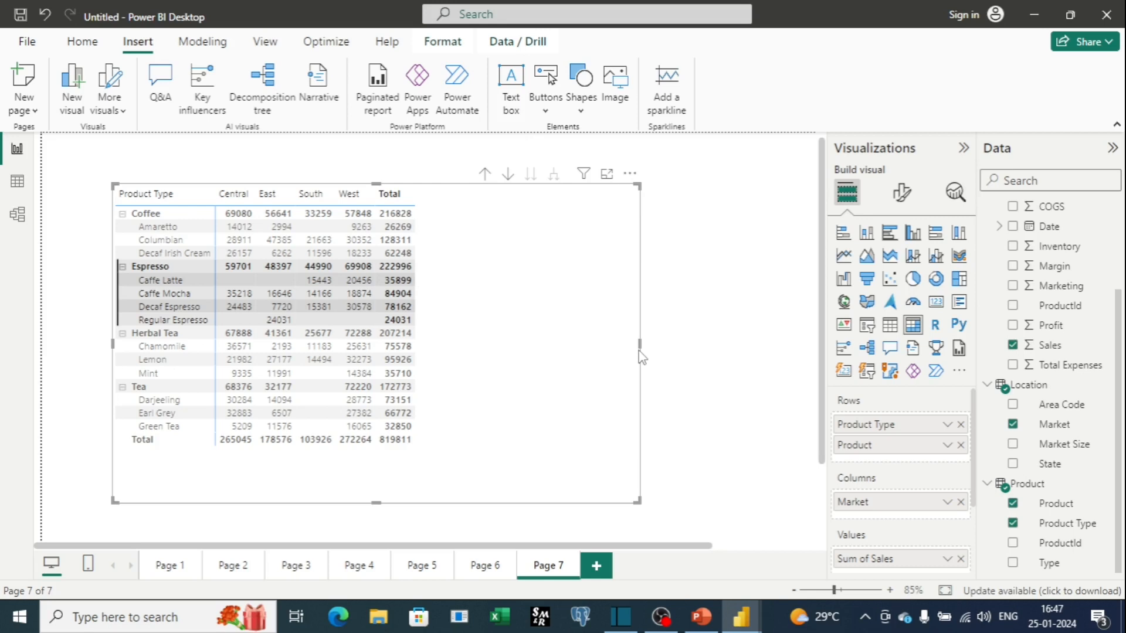
Set the matrix's row subtotals position to Bottom.
{"action": "left_click", "coordinate": [909, 200]}
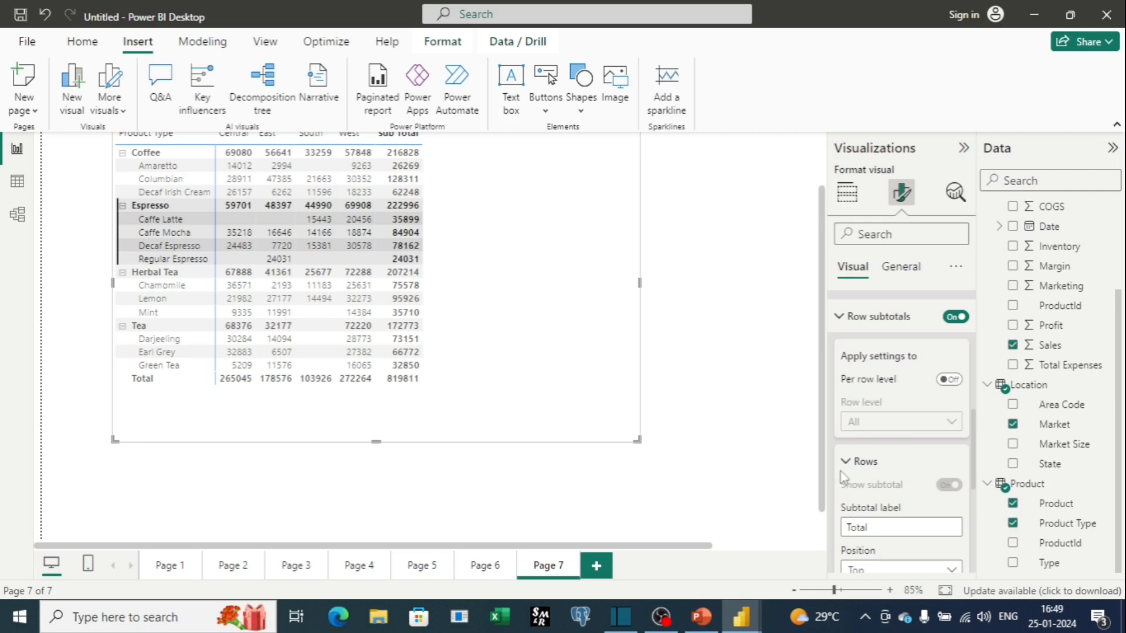
{"action": "scroll", "coordinate": [879, 472], "scroll_direction": "down", "scroll_amount": 2}
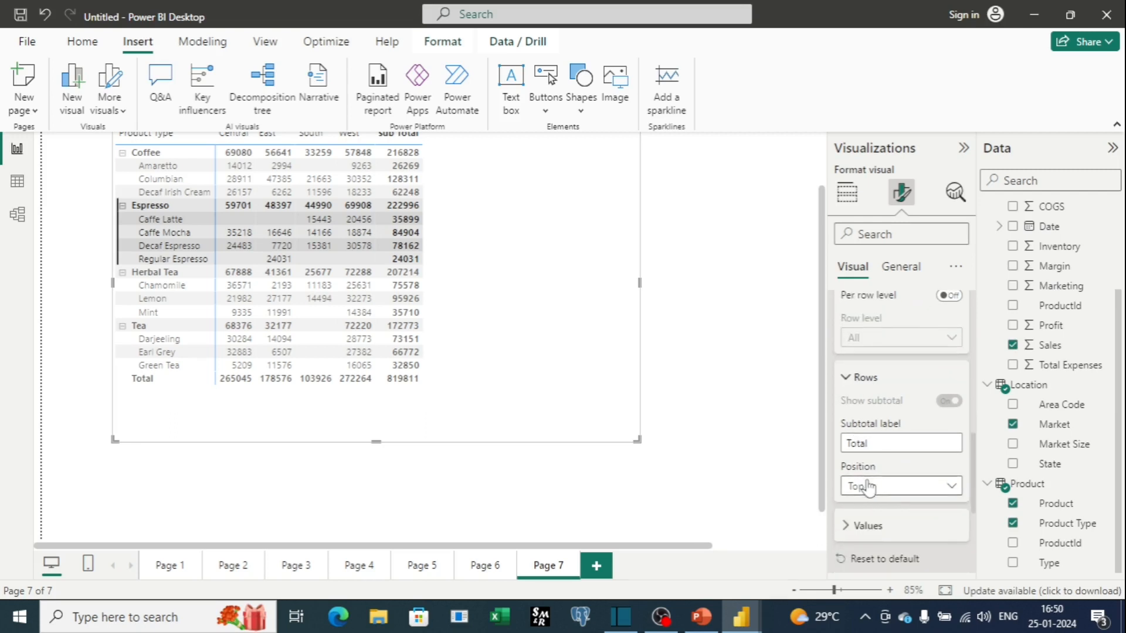
{"action": "left_click", "coordinate": [950, 494]}
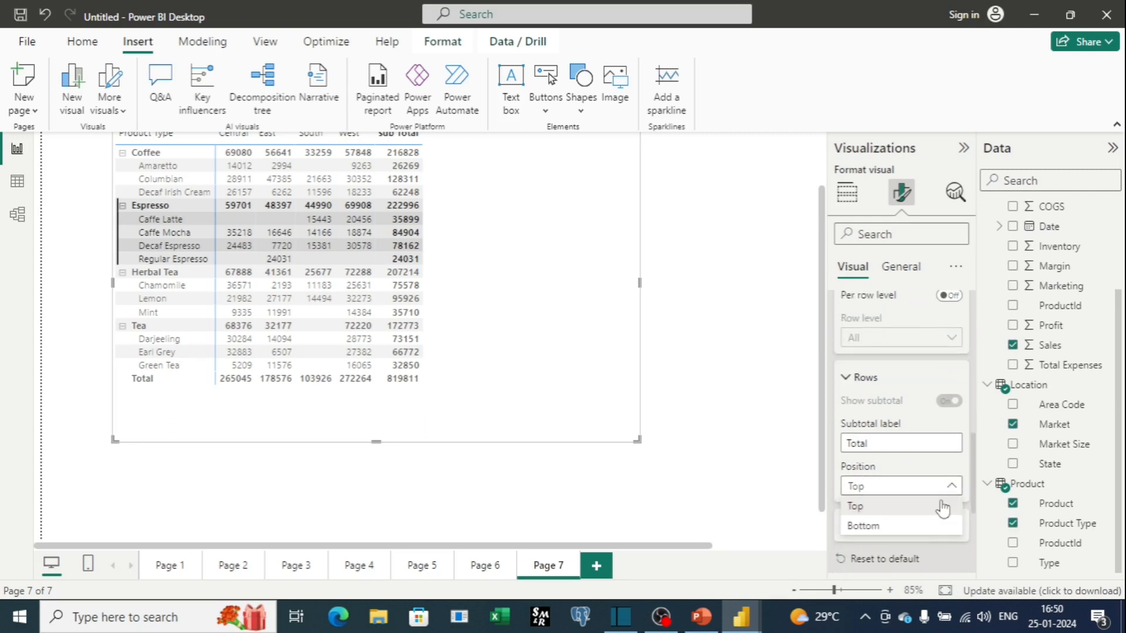
{"action": "left_click", "coordinate": [926, 524]}
{"action": "scroll", "coordinate": [387, 323], "scroll_direction": "up", "scroll_amount": 1}
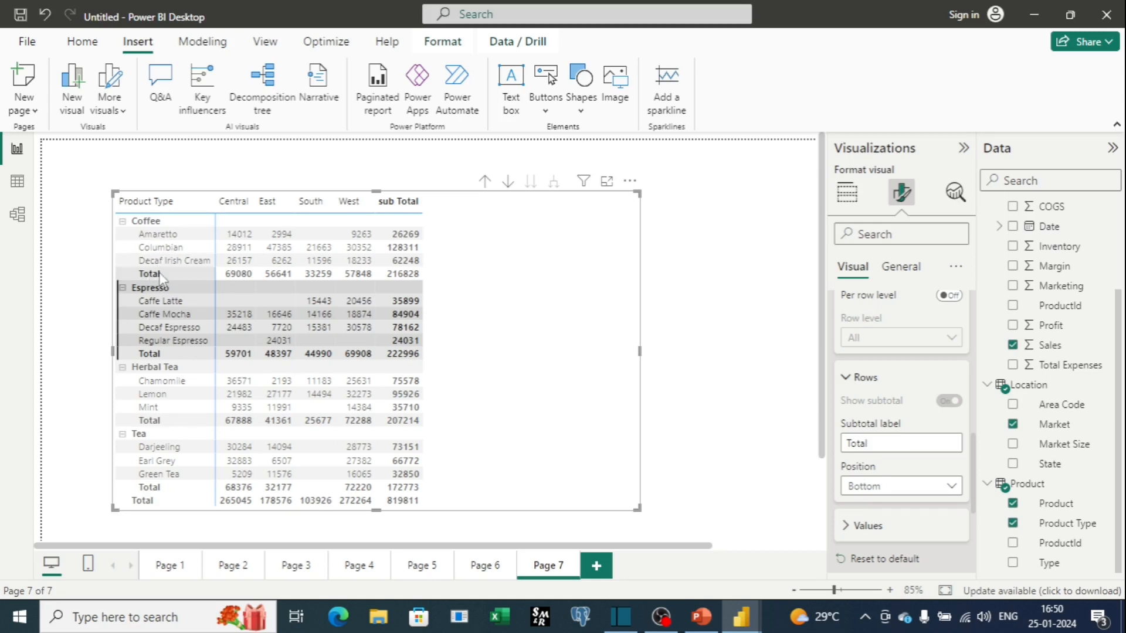
Rename the row subtotal label to Sub Total.
{"action": "left_click", "coordinate": [880, 442]}
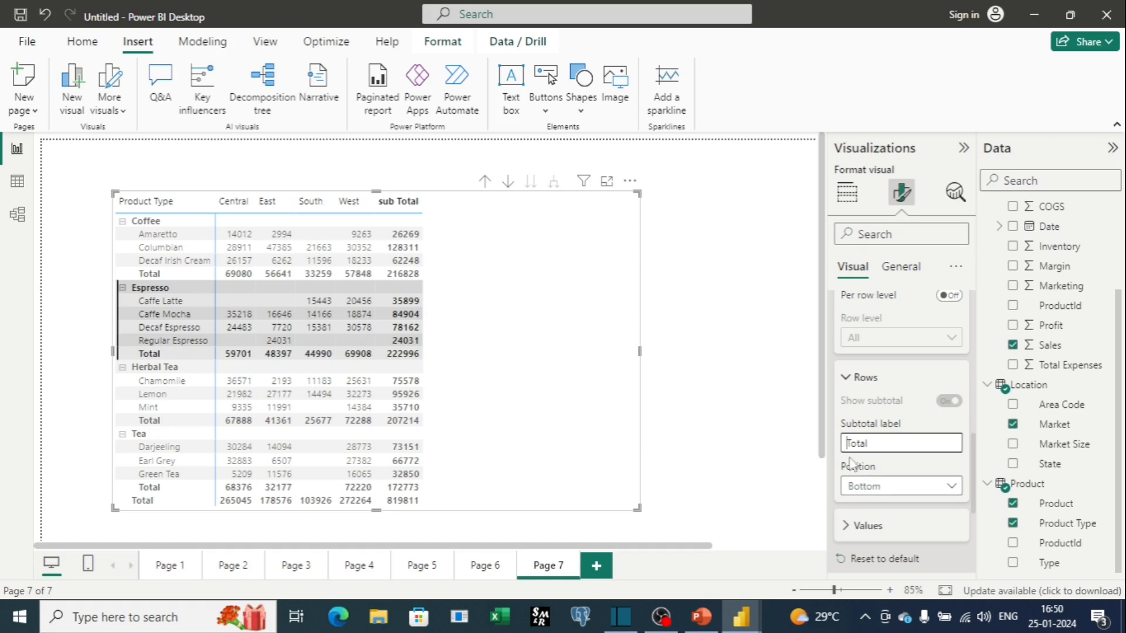
{"action": "key", "text": "Home"}
{"action": "type", "text": "Sub"}
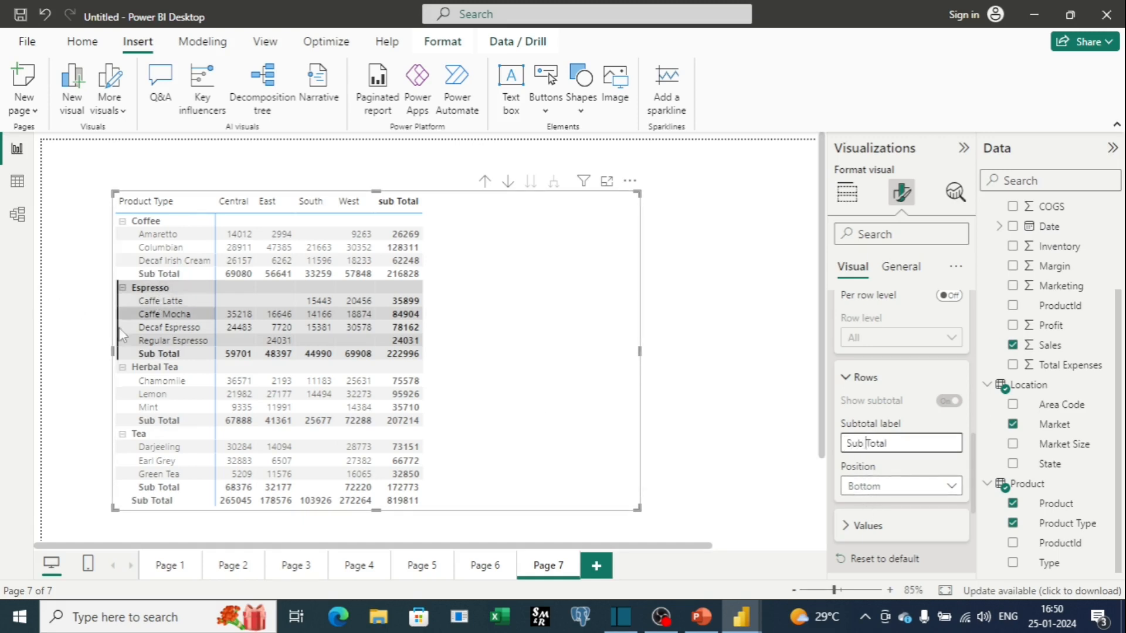
{"action": "left_click", "coordinate": [704, 381]}
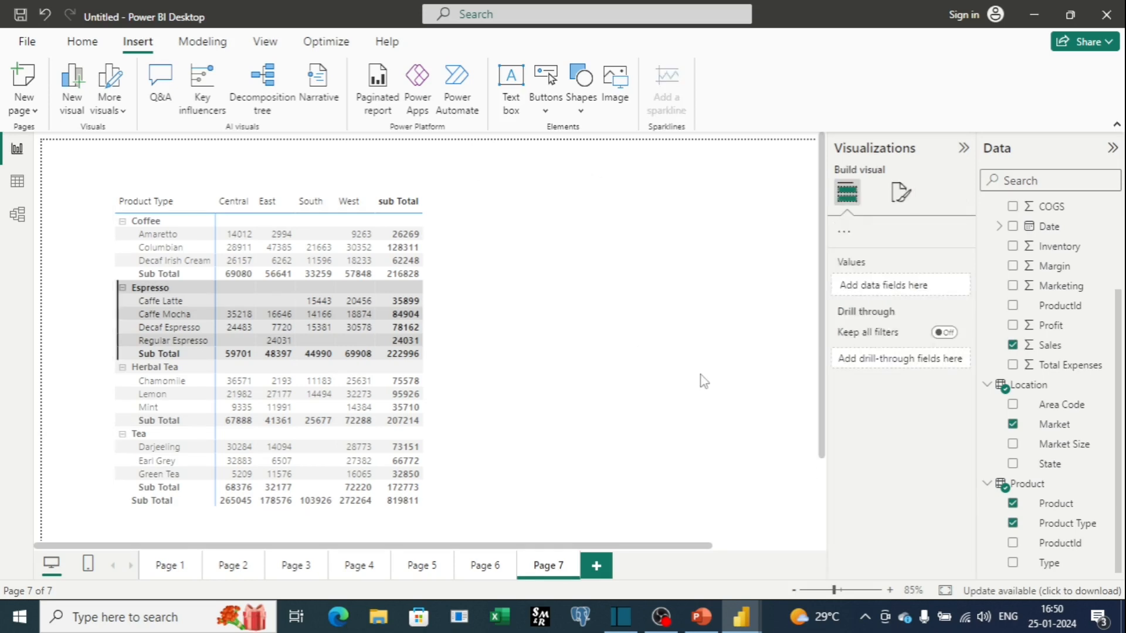
{"action": "left_click", "coordinate": [615, 386]}
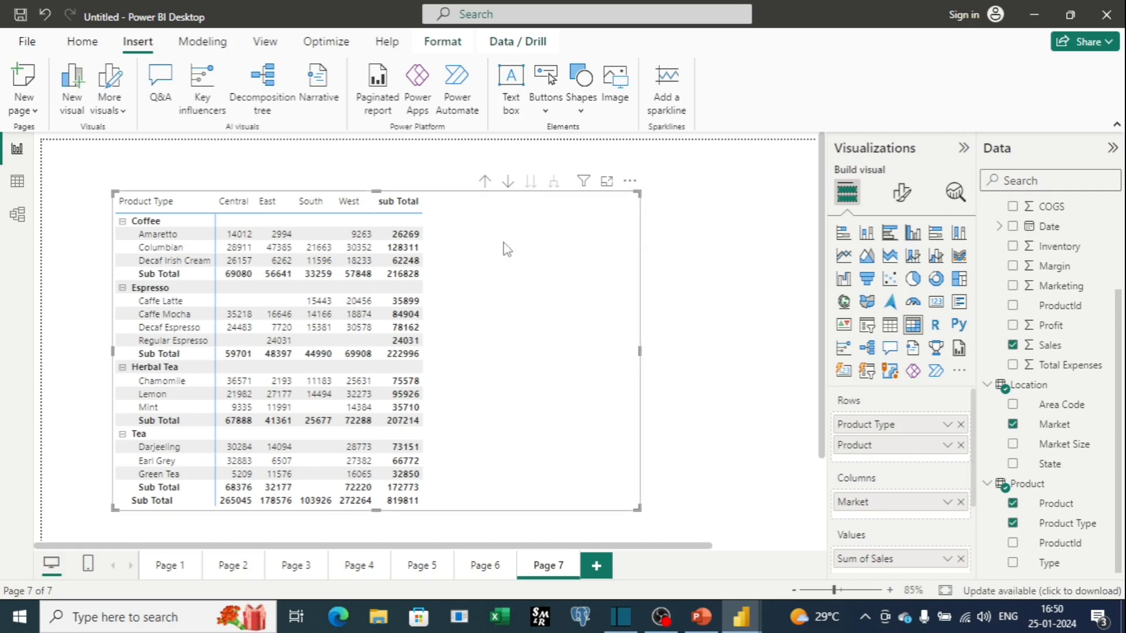
For the Sum of Sales specific column settings, apply them to subtotals and total but not to values.
{"action": "left_click", "coordinate": [901, 198]}
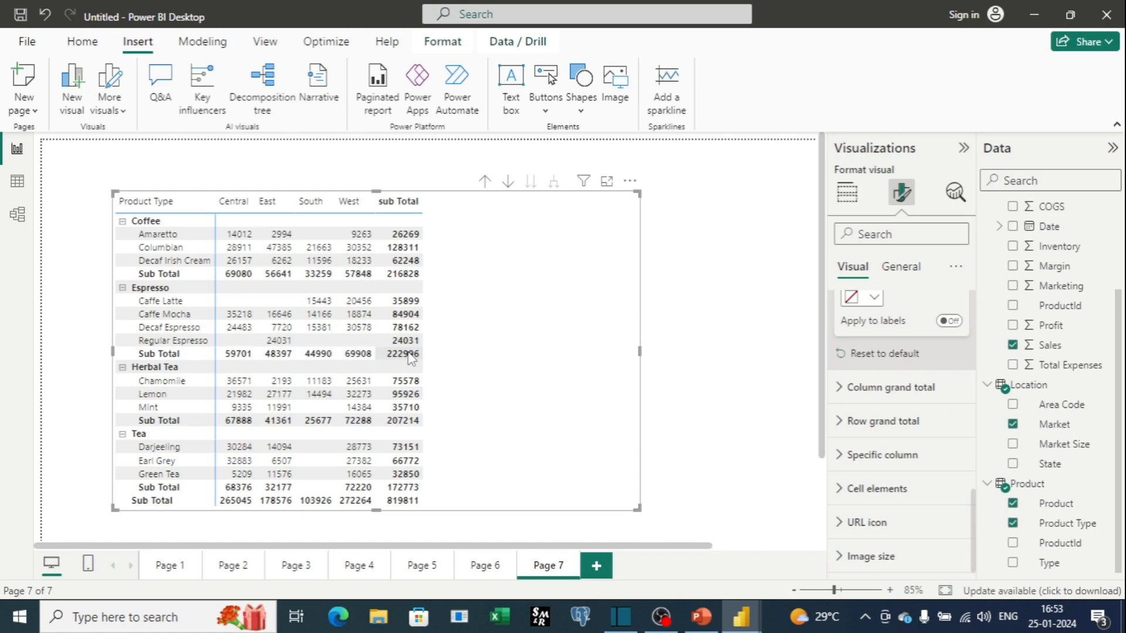
{"action": "scroll", "coordinate": [851, 364], "scroll_direction": "up", "scroll_amount": 5}
{"action": "left_click", "coordinate": [845, 342]}
{"action": "scroll", "coordinate": [848, 344], "scroll_direction": "up", "scroll_amount": 3}
{"action": "left_click", "coordinate": [844, 401]}
{"action": "scroll", "coordinate": [836, 457], "scroll_direction": "down", "scroll_amount": 1}
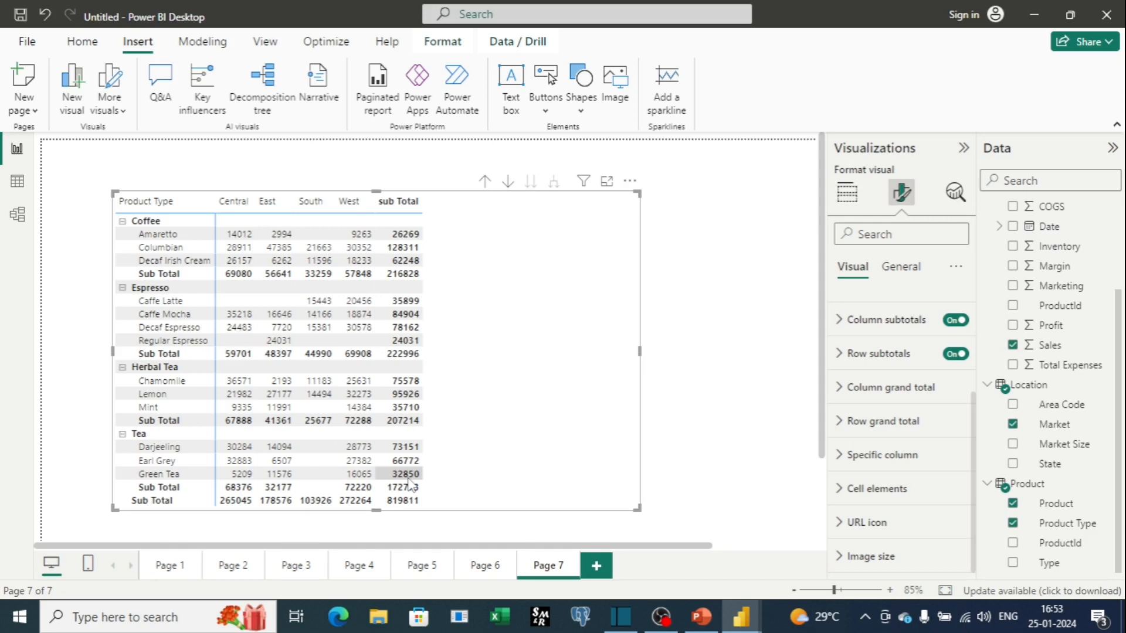
{"action": "left_click", "coordinate": [843, 467]}
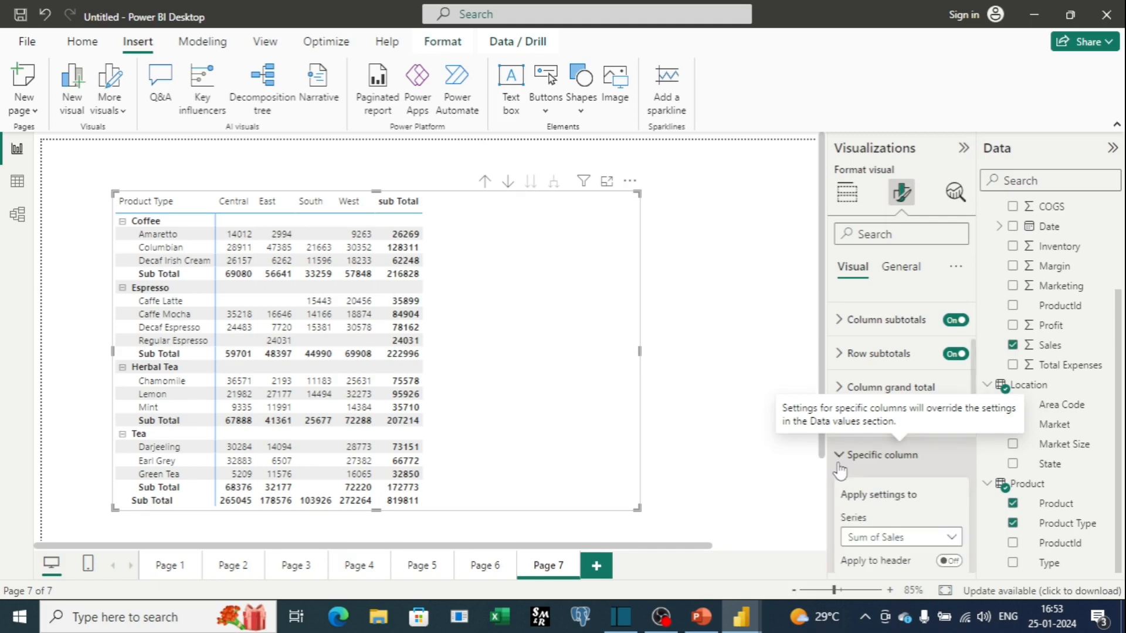
{"action": "scroll", "coordinate": [844, 469], "scroll_direction": "down", "scroll_amount": 2}
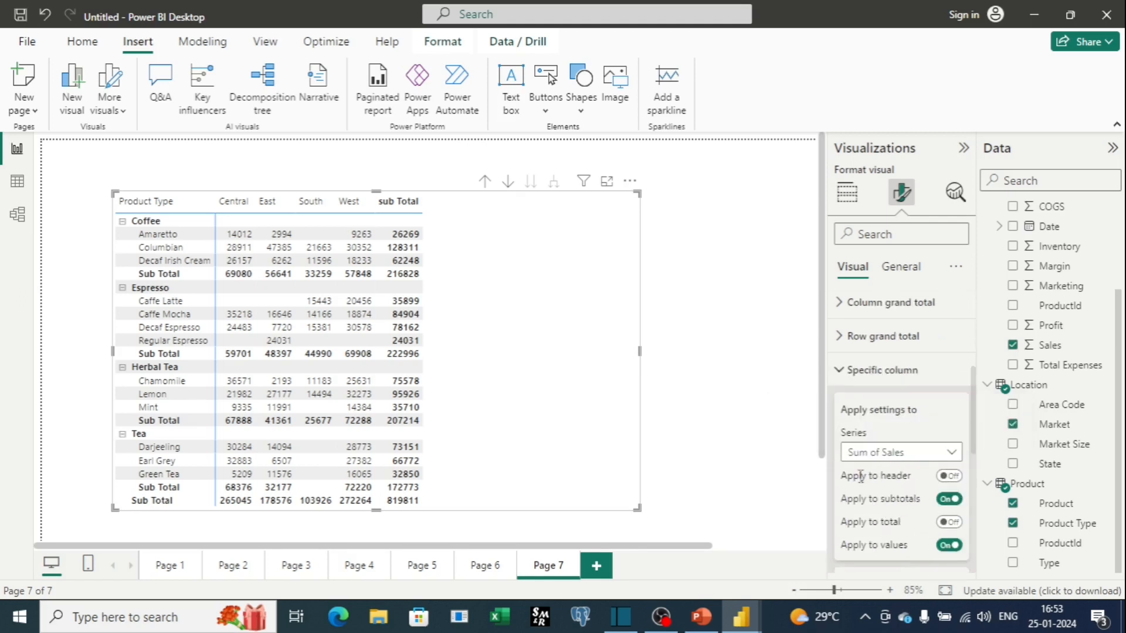
{"action": "left_click", "coordinate": [953, 453]}
{"action": "left_click", "coordinate": [935, 472]}
{"action": "scroll", "coordinate": [958, 469], "scroll_direction": "down", "scroll_amount": 1}
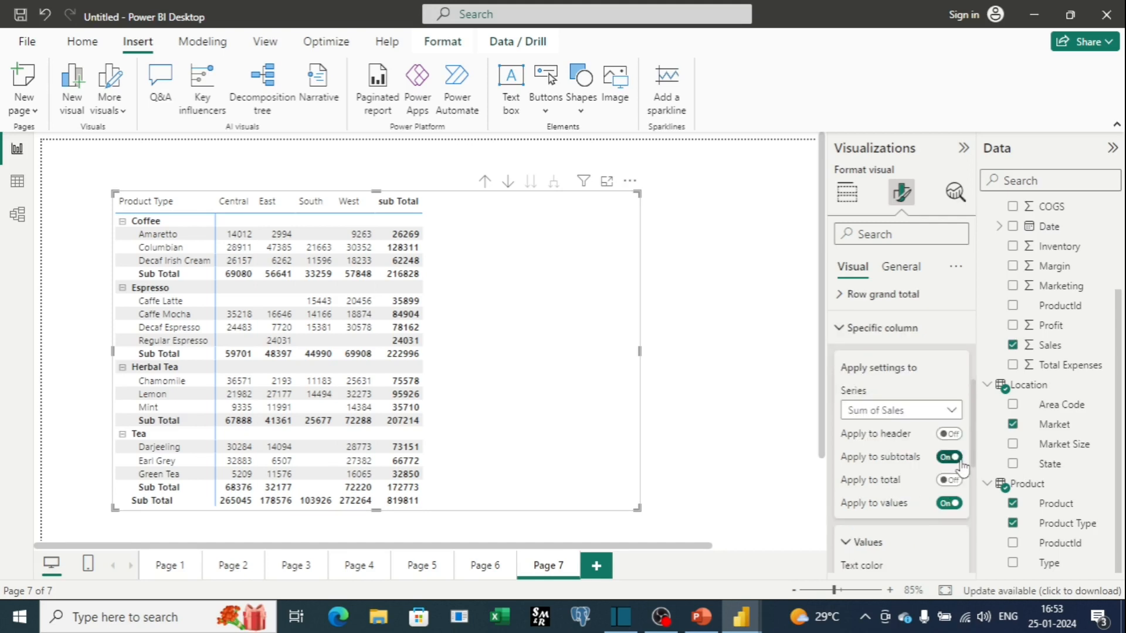
{"action": "left_click", "coordinate": [948, 480]}
{"action": "left_click", "coordinate": [952, 504]}
Set the specific column's text color to Theme color 8 (#D64550).
{"action": "scroll", "coordinate": [897, 452], "scroll_direction": "down", "scroll_amount": 3}
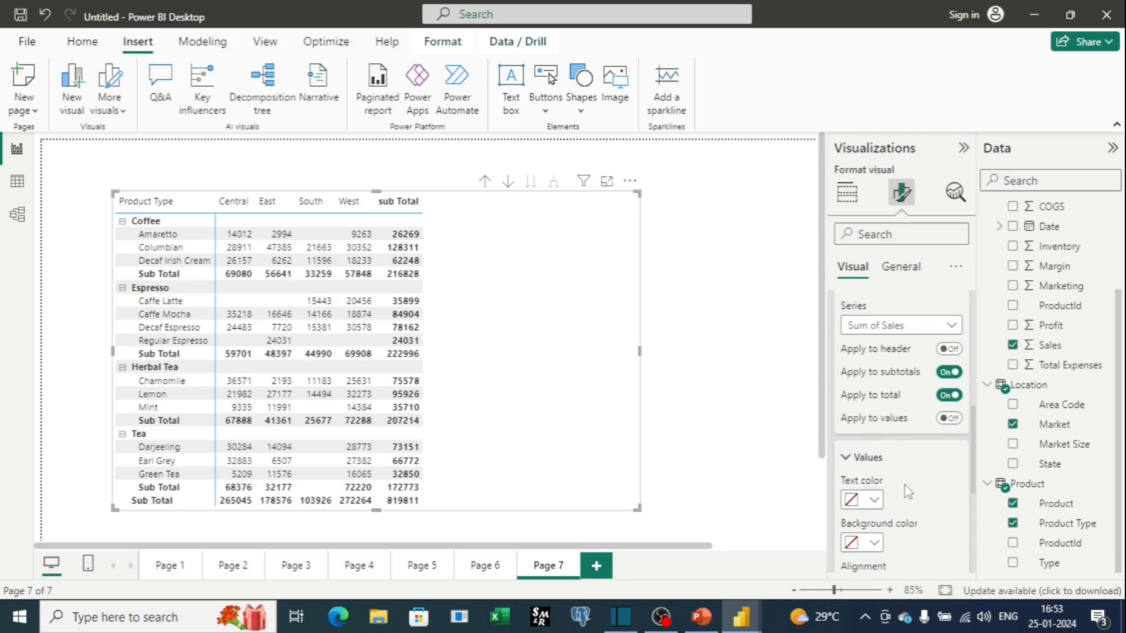
{"action": "scroll", "coordinate": [934, 482], "scroll_direction": "down", "scroll_amount": 1}
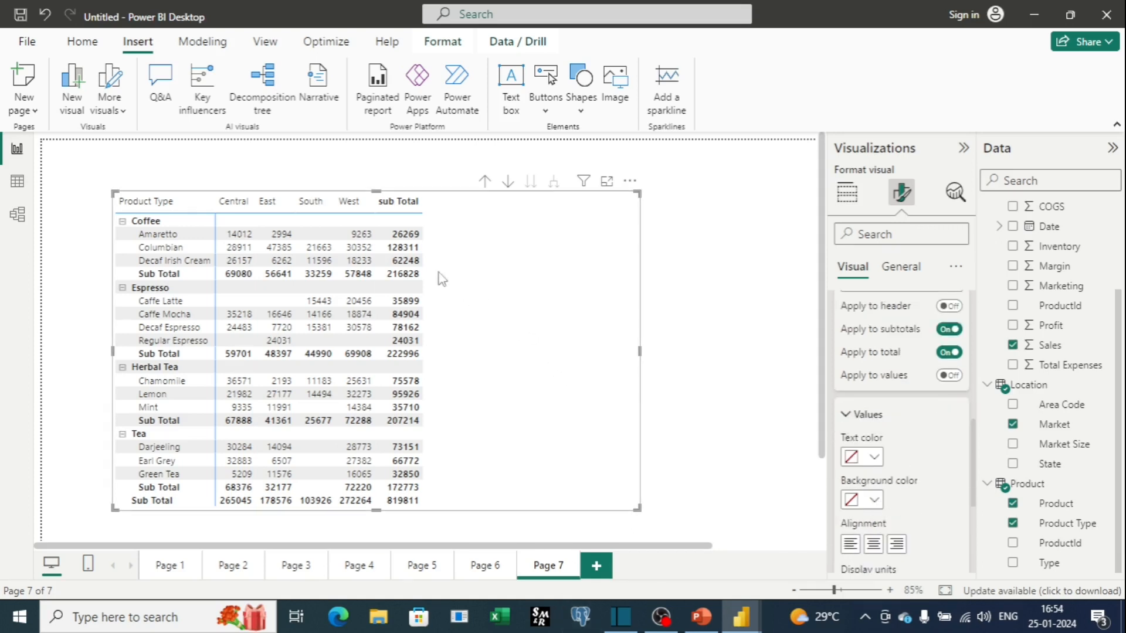
{"action": "left_click", "coordinate": [863, 460]}
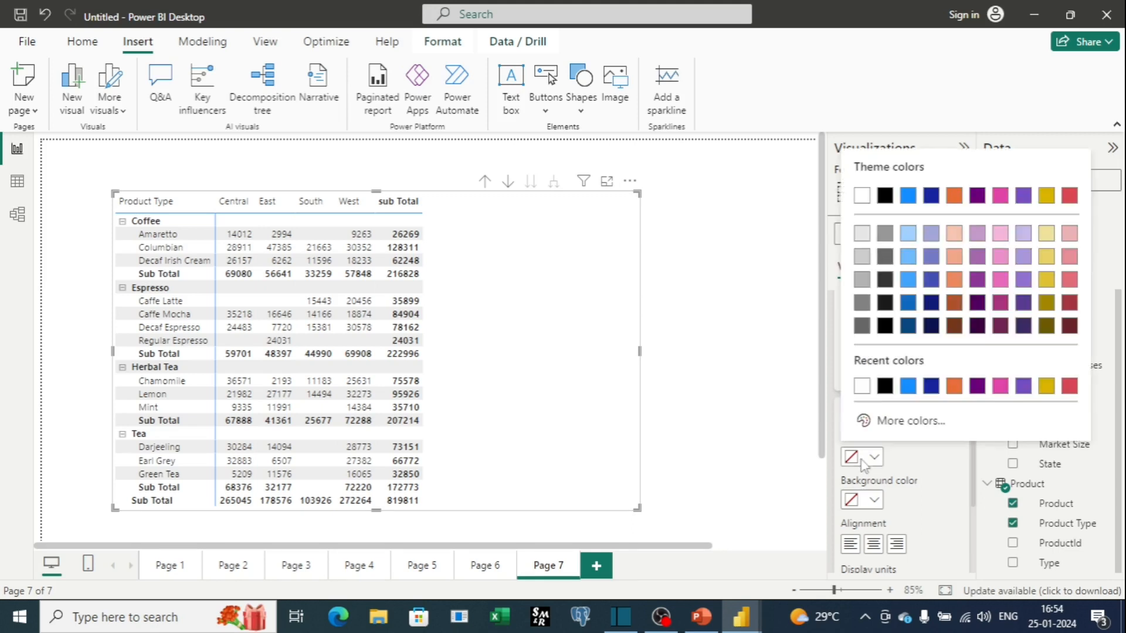
{"action": "left_click", "coordinate": [1069, 207]}
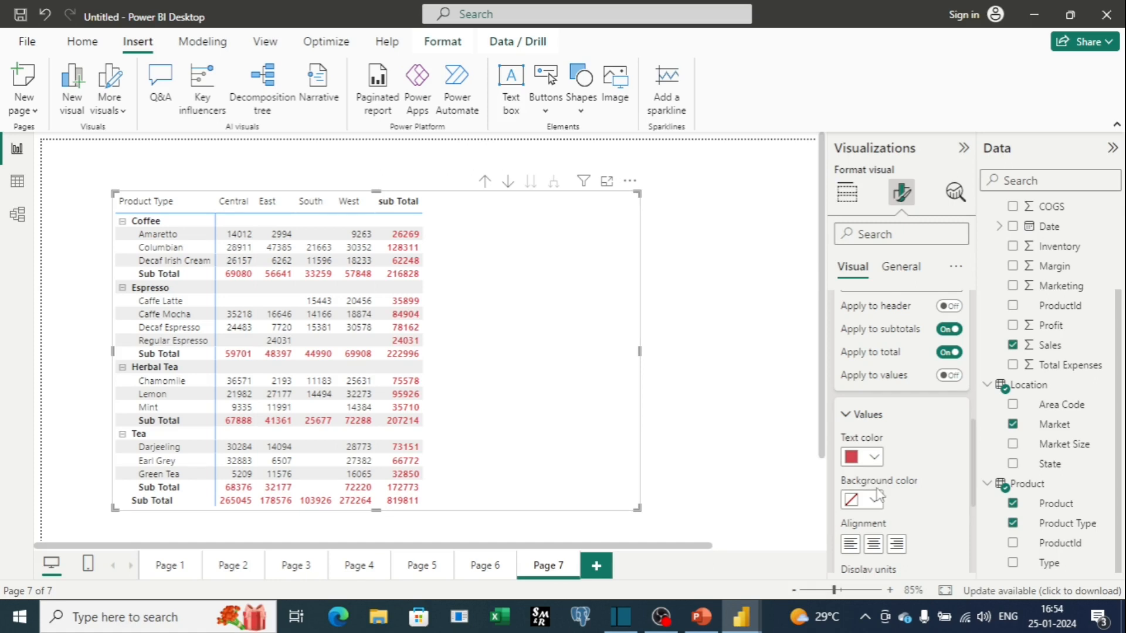
{"action": "scroll", "coordinate": [865, 498], "scroll_direction": "down", "scroll_amount": 2}
{"action": "scroll", "coordinate": [886, 478], "scroll_direction": "up", "scroll_amount": 2}
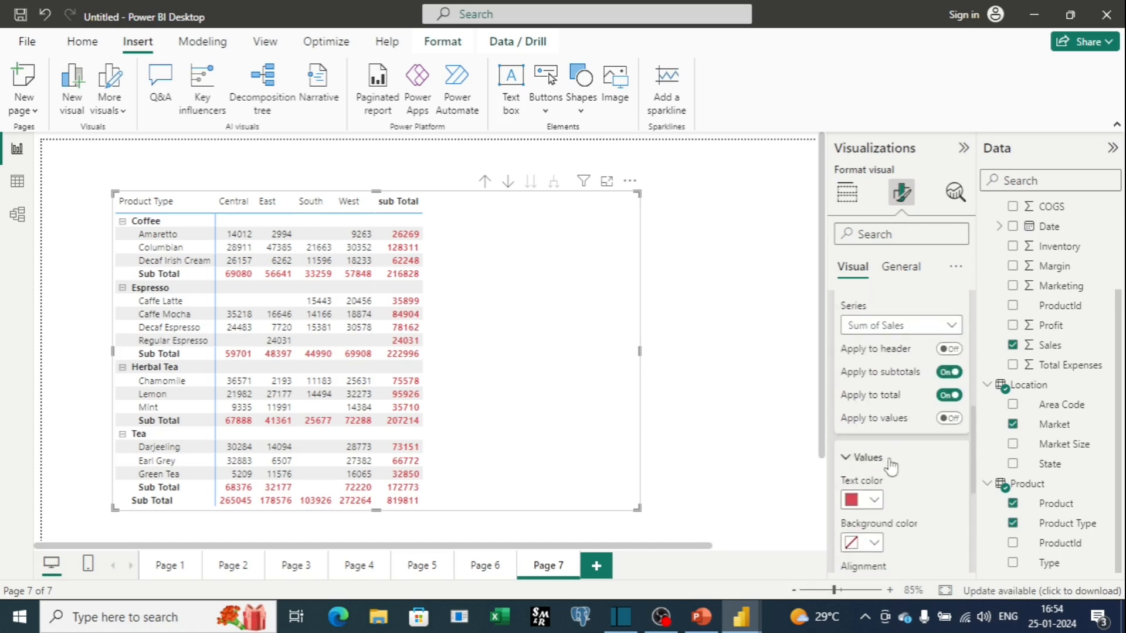
{"action": "left_click", "coordinate": [951, 350]}
{"action": "left_click", "coordinate": [951, 350]}
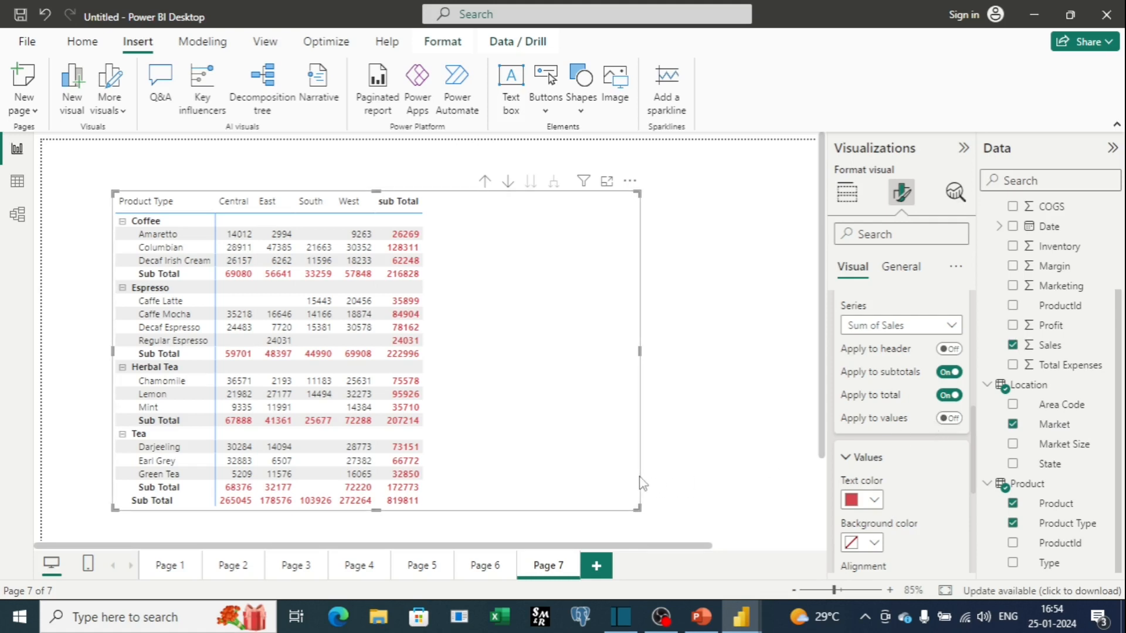
{"action": "scroll", "coordinate": [686, 446], "scroll_direction": "down", "scroll_amount": 2}
{"action": "scroll", "coordinate": [712, 417], "scroll_direction": "up", "scroll_amount": 2}
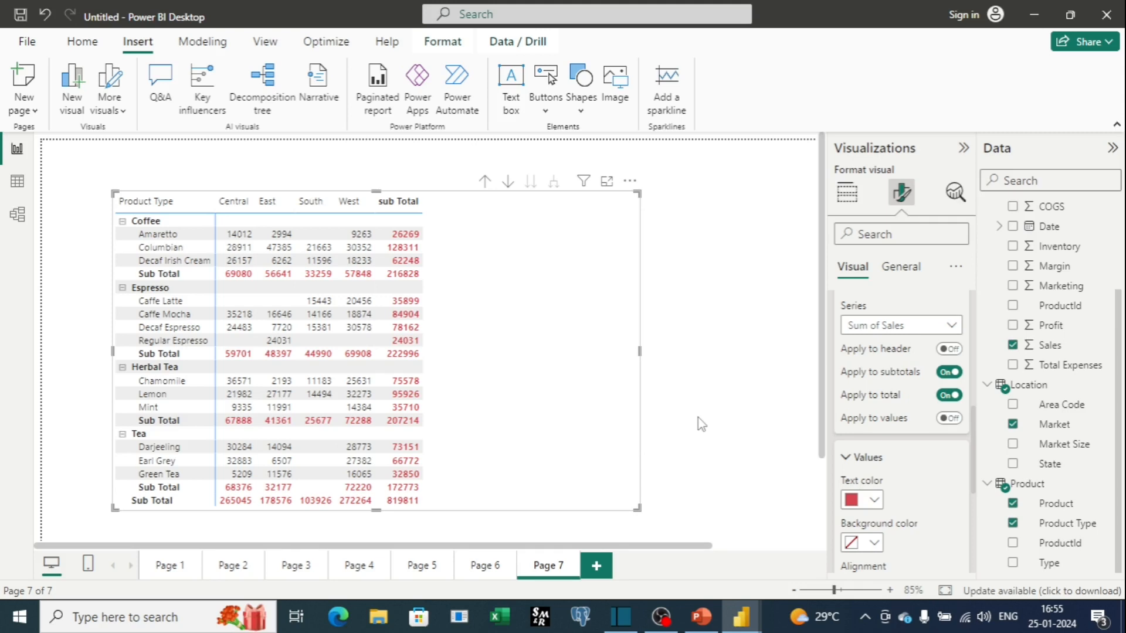
Add a new page with a decomposition tree that analyzes Sales.
{"action": "left_click", "coordinate": [597, 568]}
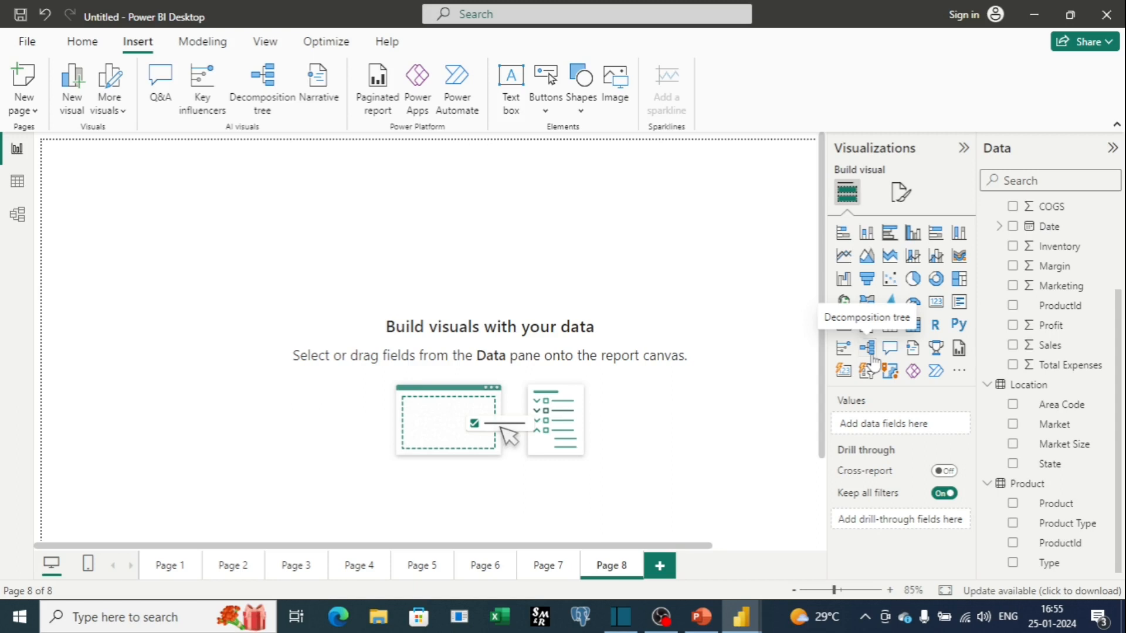
{"action": "left_click", "coordinate": [871, 356]}
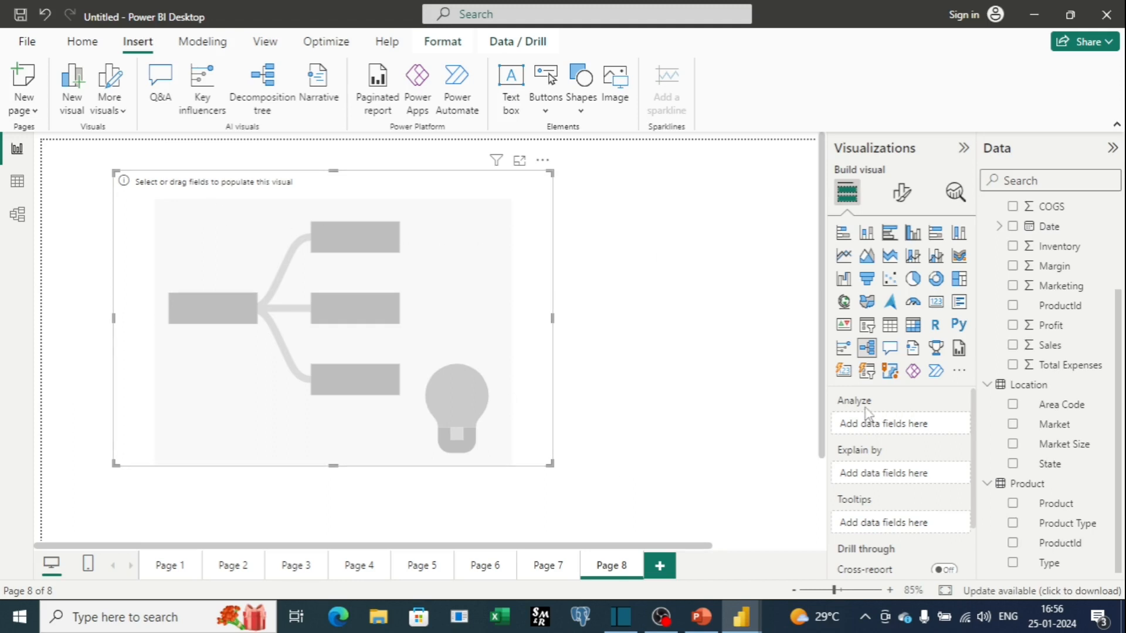
{"action": "mouse_move", "coordinate": [864, 458]}
{"action": "left_click_drag", "start_coordinate": [1058, 356], "coordinate": [918, 424]}
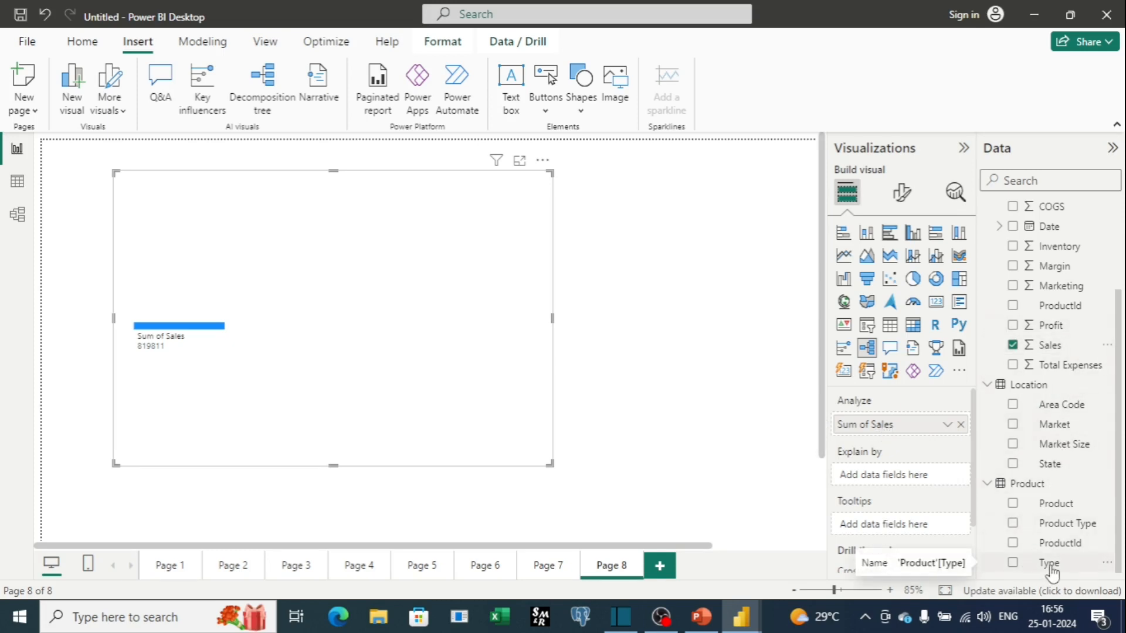
Add Type, Product Type and Product to the decomposition tree's Explain by fields.
{"action": "left_click_drag", "start_coordinate": [1051, 572], "coordinate": [913, 487]}
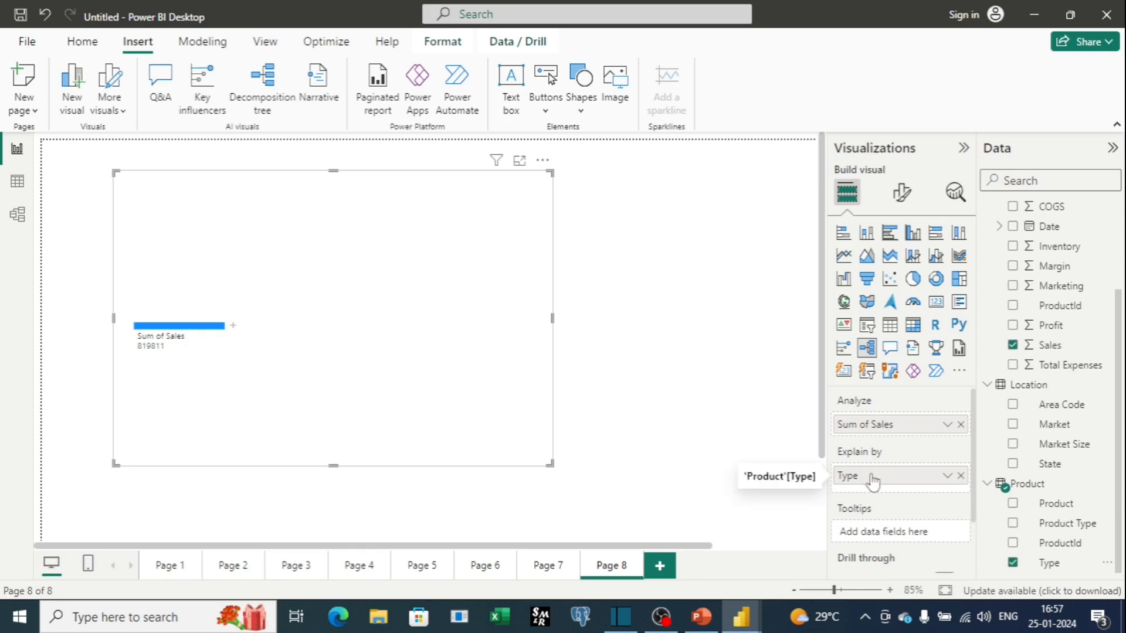
{"action": "scroll", "coordinate": [872, 481], "scroll_direction": "down", "scroll_amount": 1}
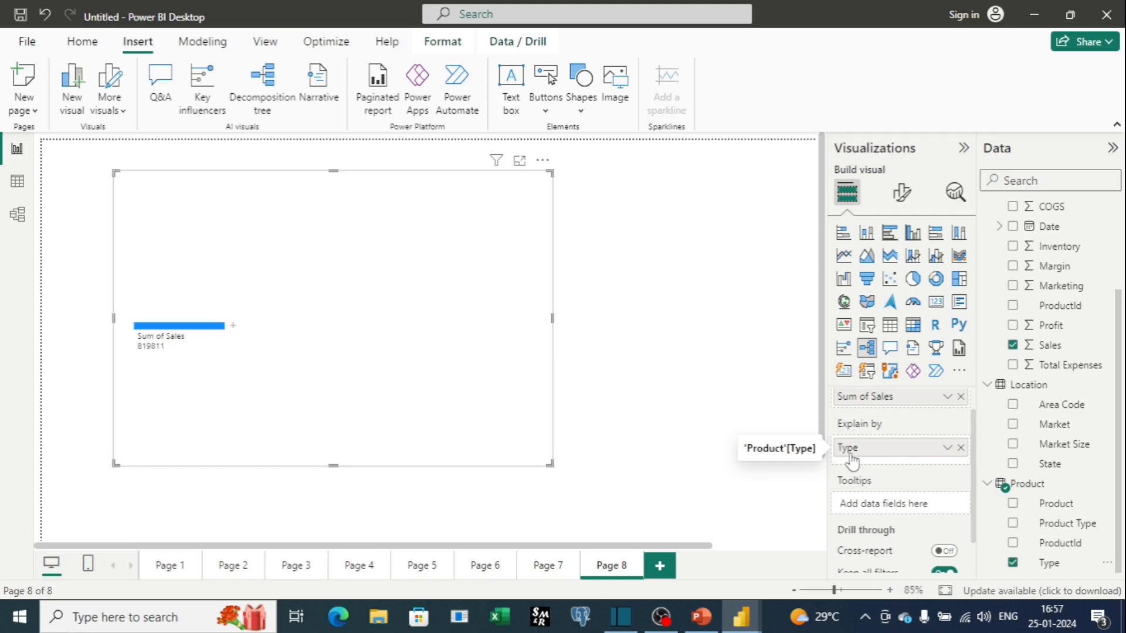
{"action": "scroll", "coordinate": [853, 457], "scroll_direction": "up", "scroll_amount": 1}
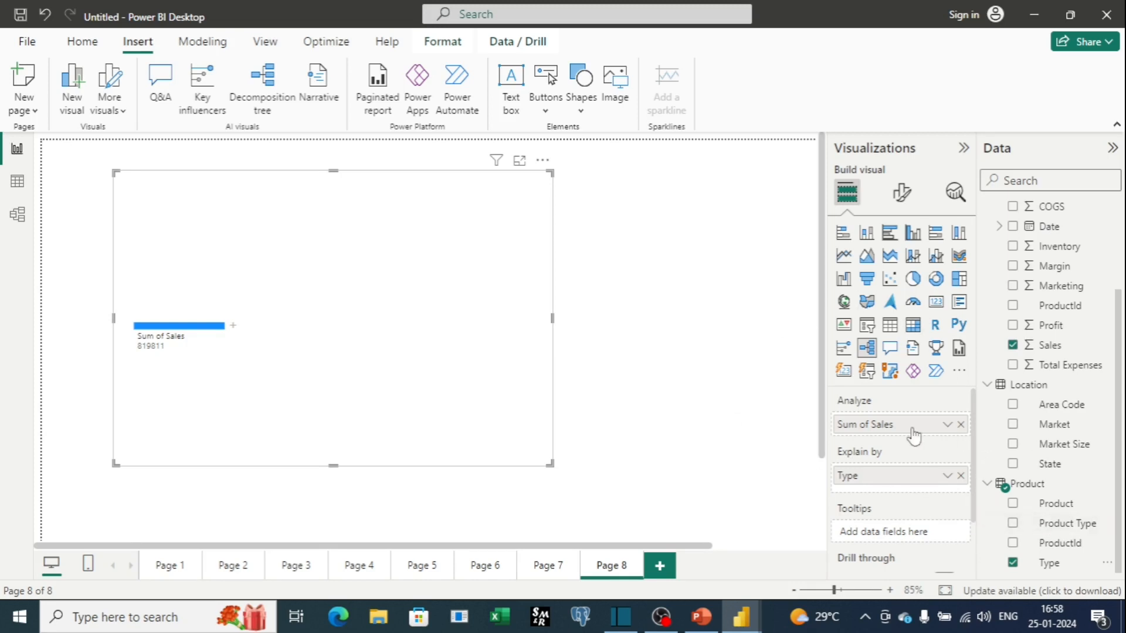
{"action": "left_click_drag", "start_coordinate": [1033, 527], "coordinate": [890, 494]}
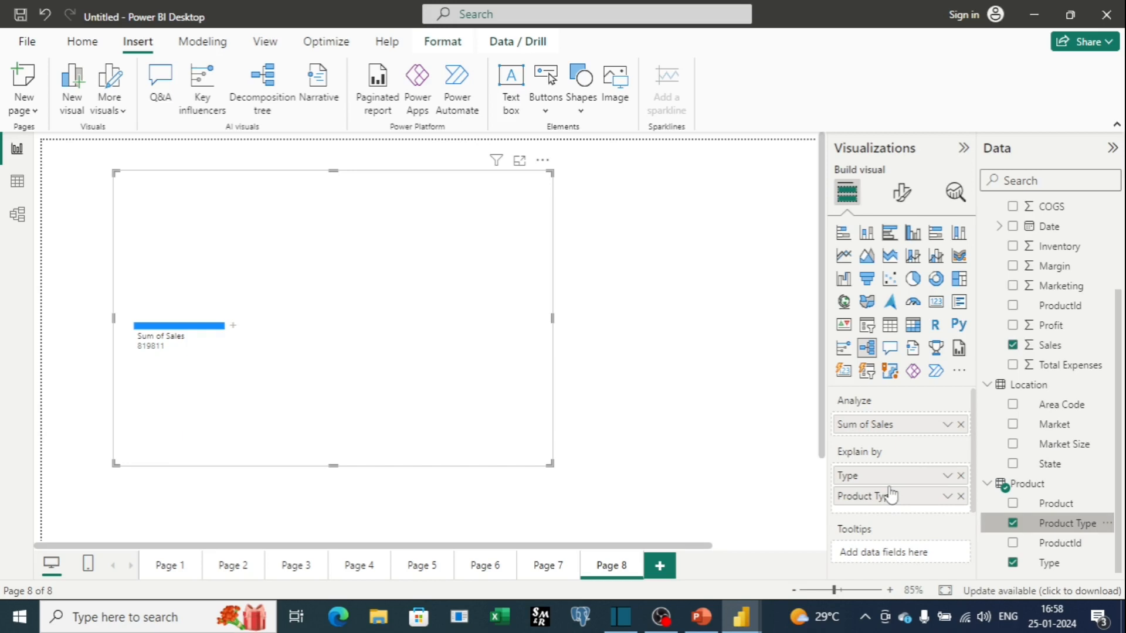
{"action": "left_click_drag", "start_coordinate": [1065, 516], "coordinate": [922, 520]}
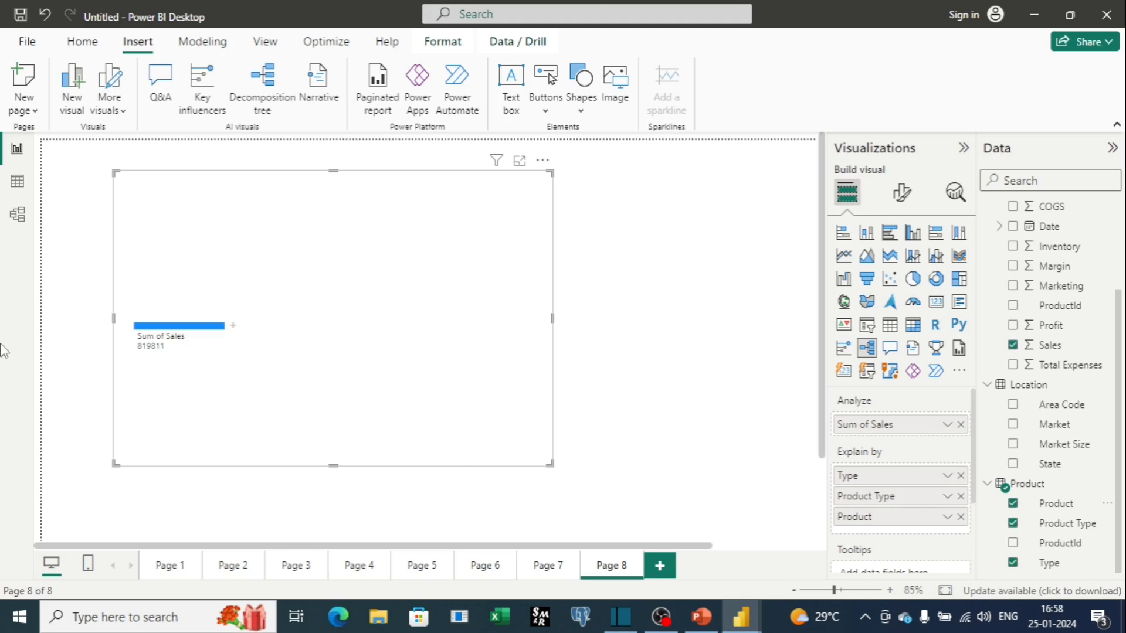
Split the decomposition tree's Sum of Sales by Type.
{"action": "mouse_move", "coordinate": [227, 340]}
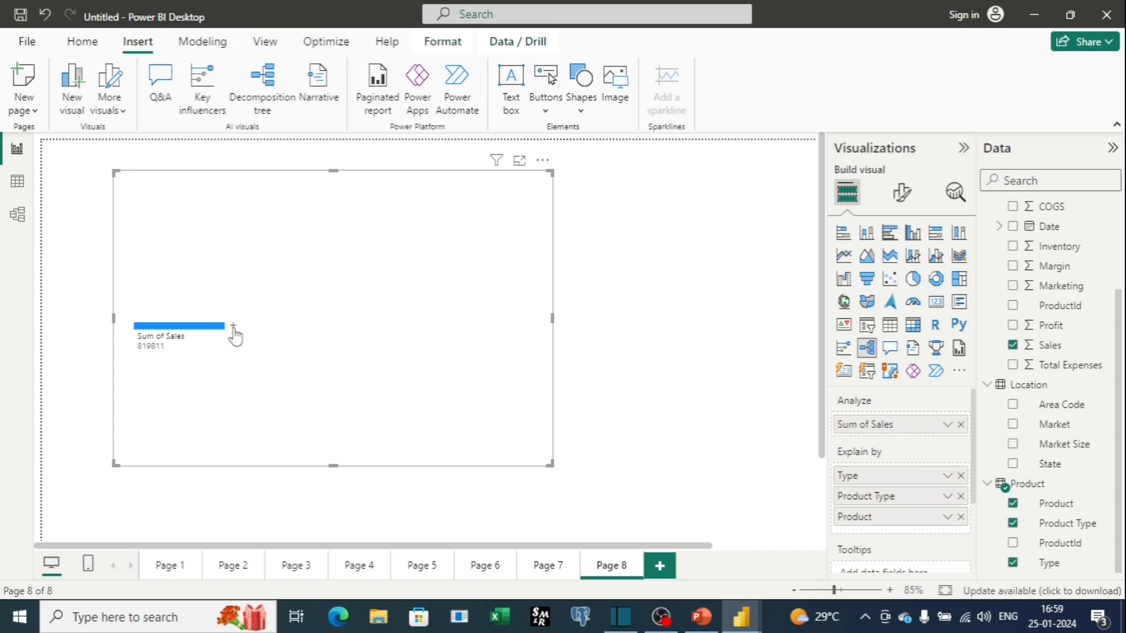
{"action": "left_click", "coordinate": [234, 329]}
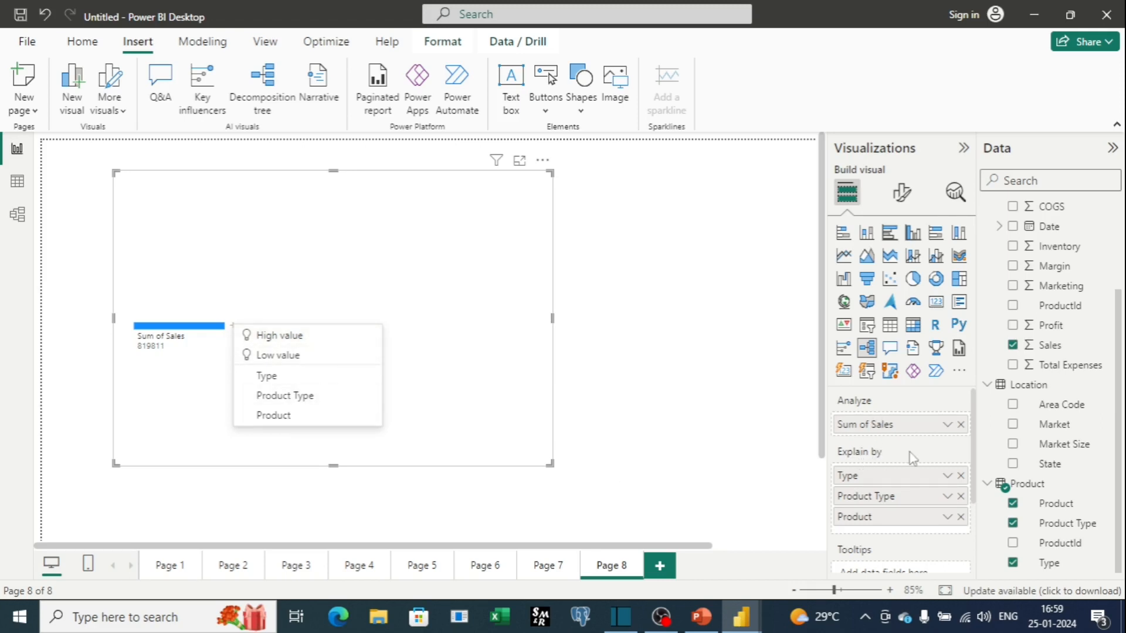
{"action": "left_click", "coordinate": [291, 384]}
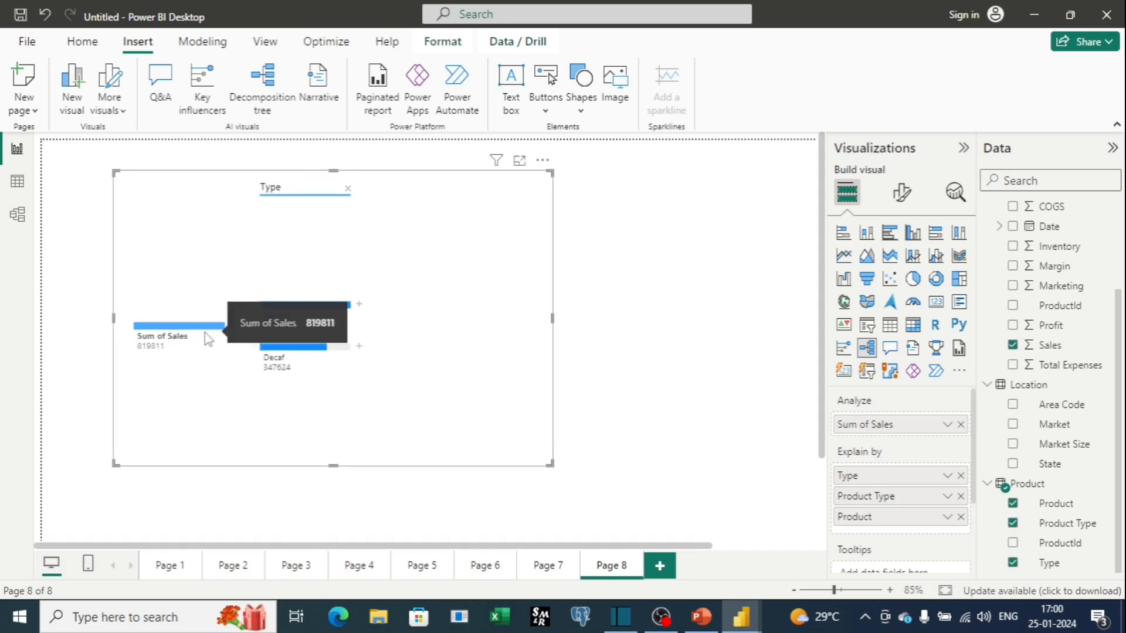
{"action": "mouse_move", "coordinate": [321, 326]}
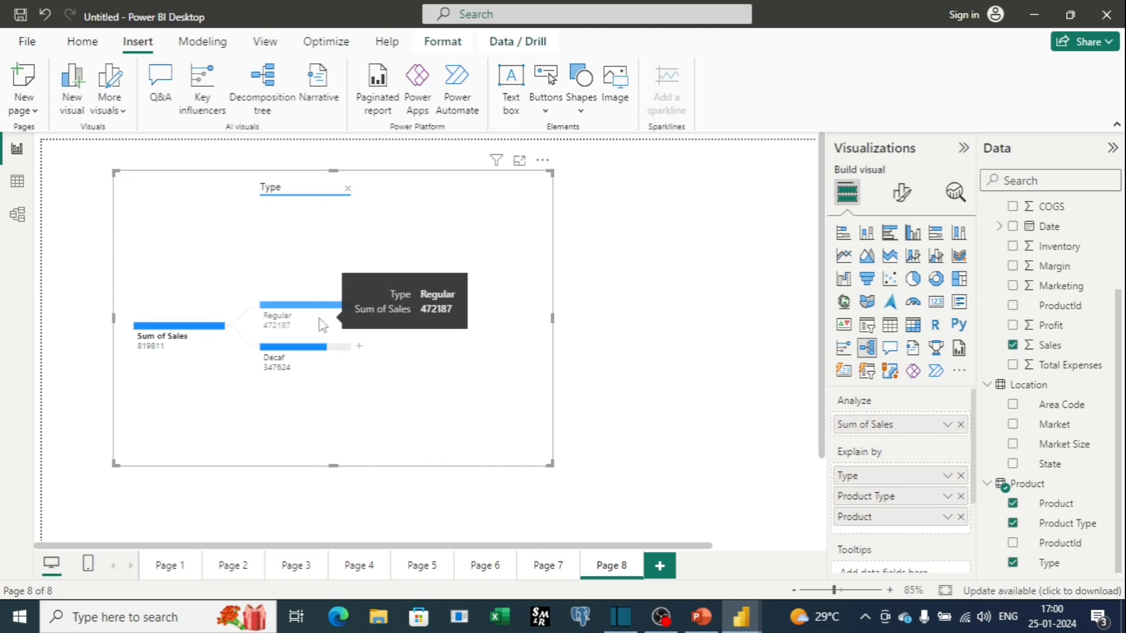
{"action": "mouse_move", "coordinate": [303, 370]}
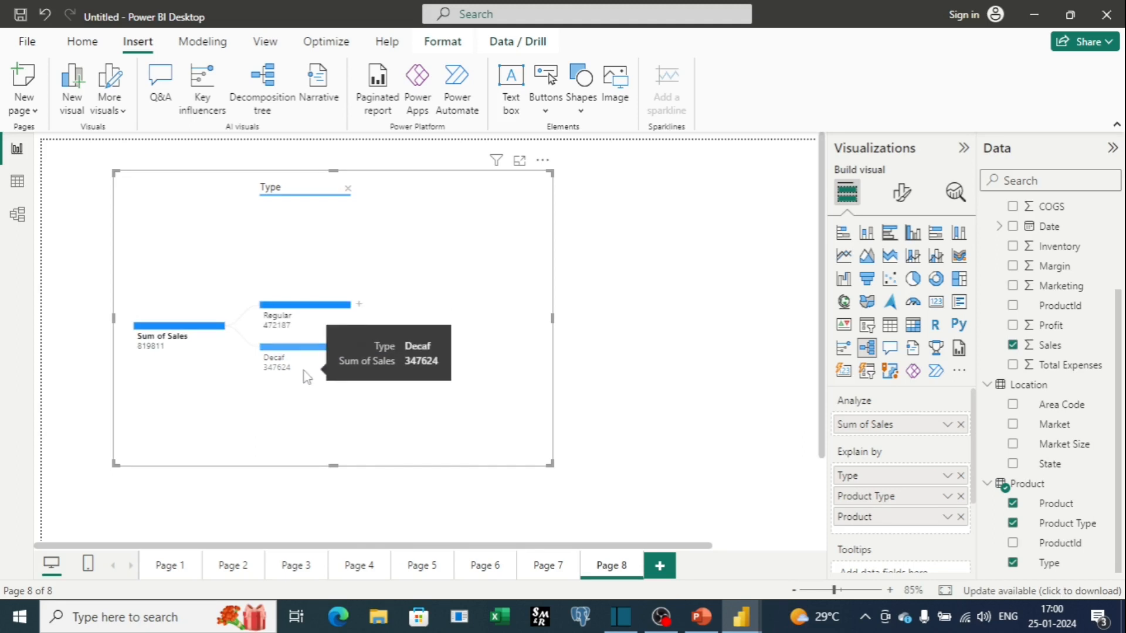
Expand the Regular node by Product Type and enlarge the decomposition tree visual.
{"action": "left_click", "coordinate": [360, 305]}
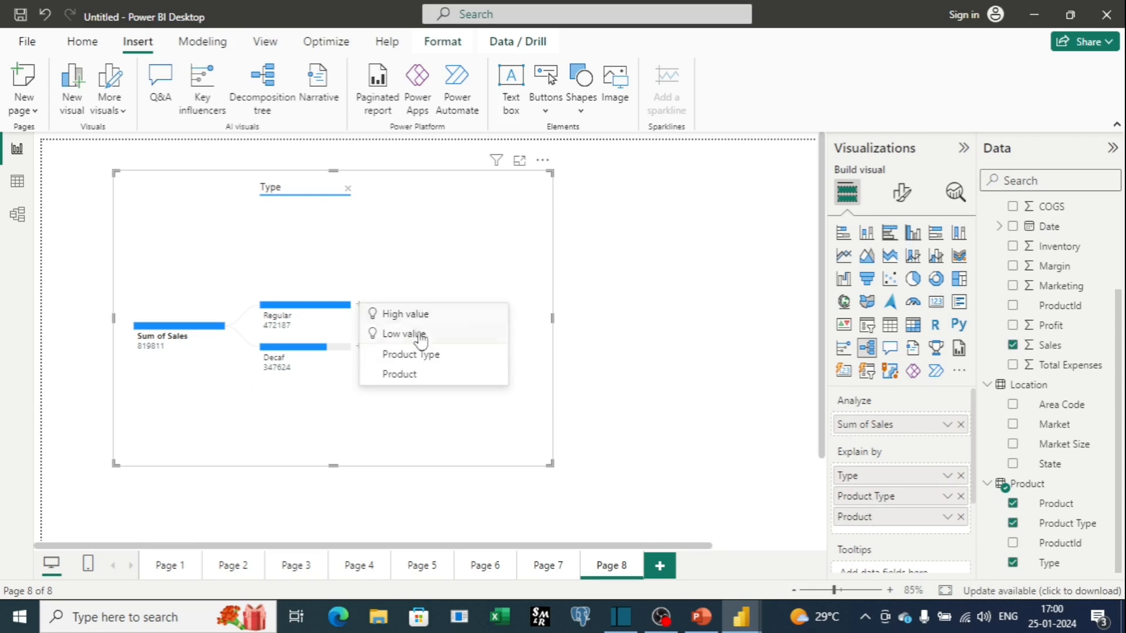
{"action": "left_click", "coordinate": [426, 355]}
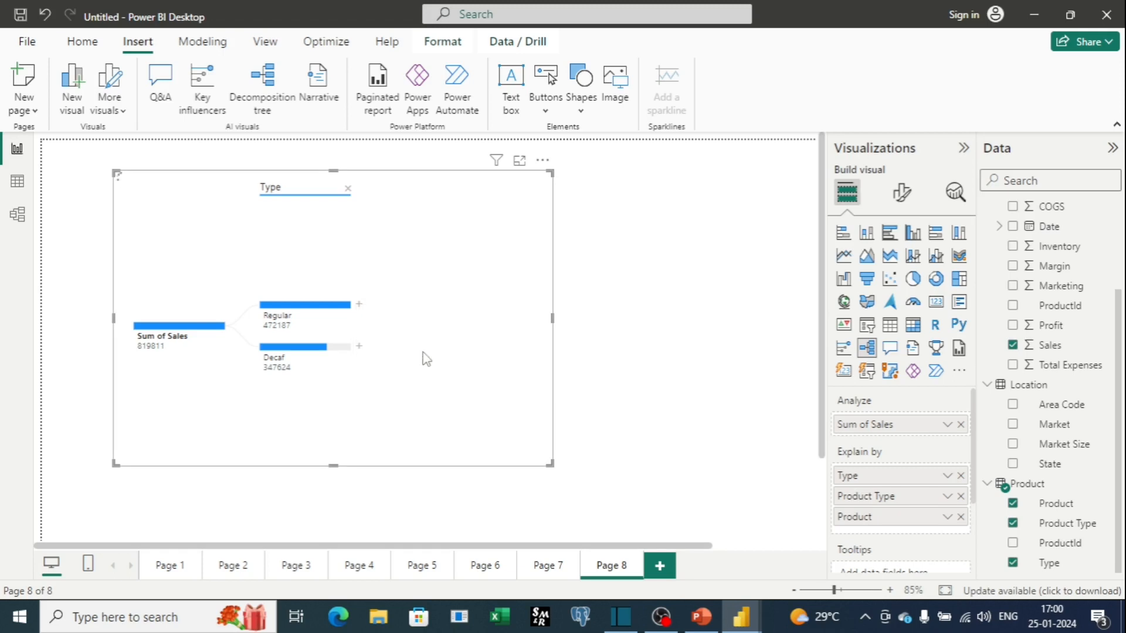
{"action": "left_click_drag", "start_coordinate": [552, 317], "coordinate": [734, 328]}
{"action": "left_click_drag", "start_coordinate": [734, 328], "coordinate": [751, 330]}
{"action": "left_click_drag", "start_coordinate": [430, 466], "coordinate": [427, 520]}
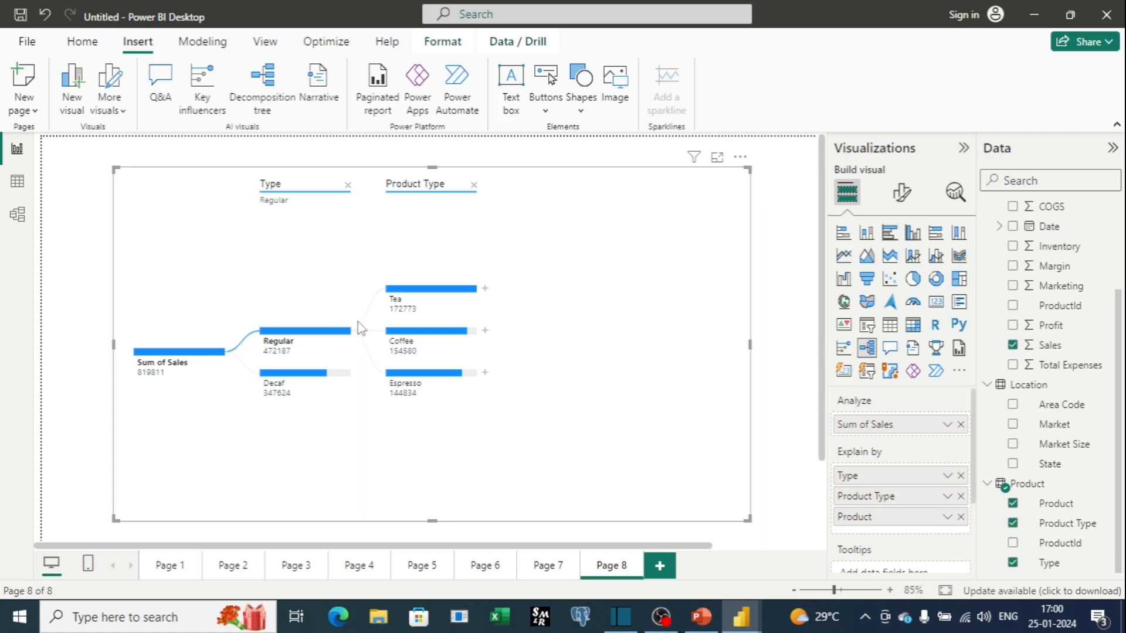
Expand the Tea node by Product.
{"action": "mouse_move", "coordinate": [405, 299]}
{"action": "mouse_move", "coordinate": [501, 344]}
{"action": "left_click", "coordinate": [486, 289]}
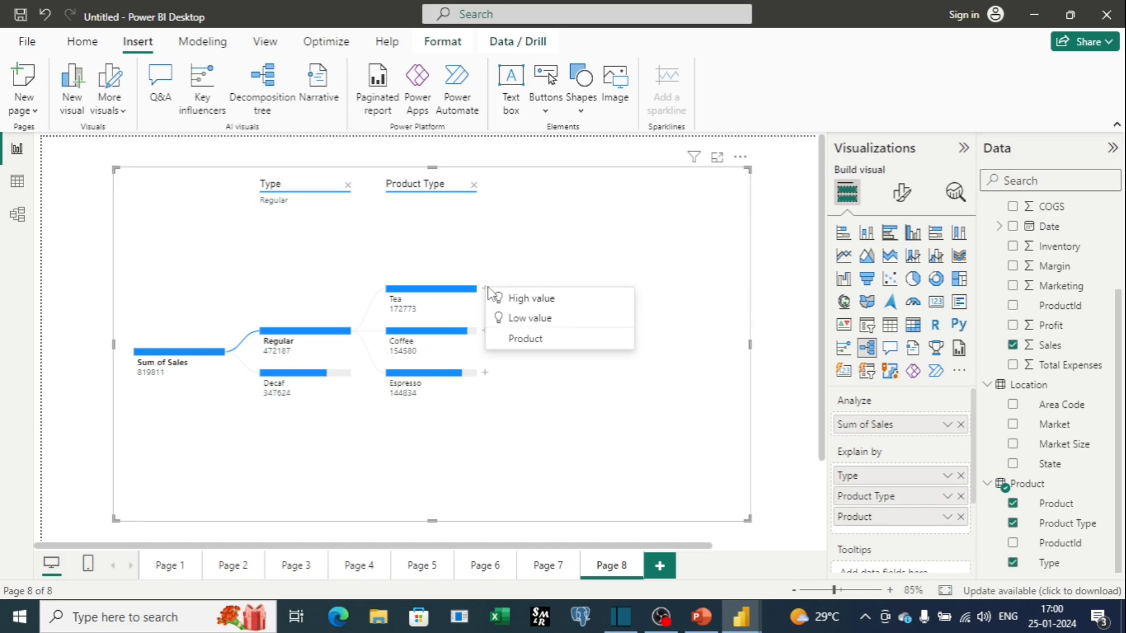
{"action": "left_click", "coordinate": [549, 340]}
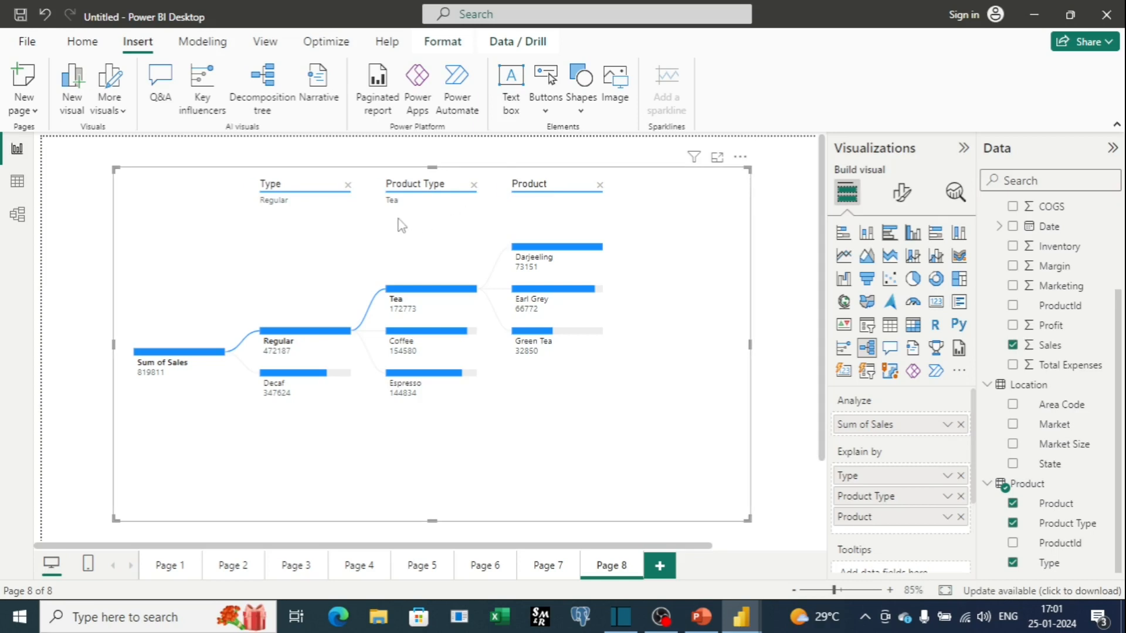
Remove the Product Type and Type levels from the tree, leaving the Product split, and make the visual taller.
{"action": "left_click", "coordinate": [473, 185]}
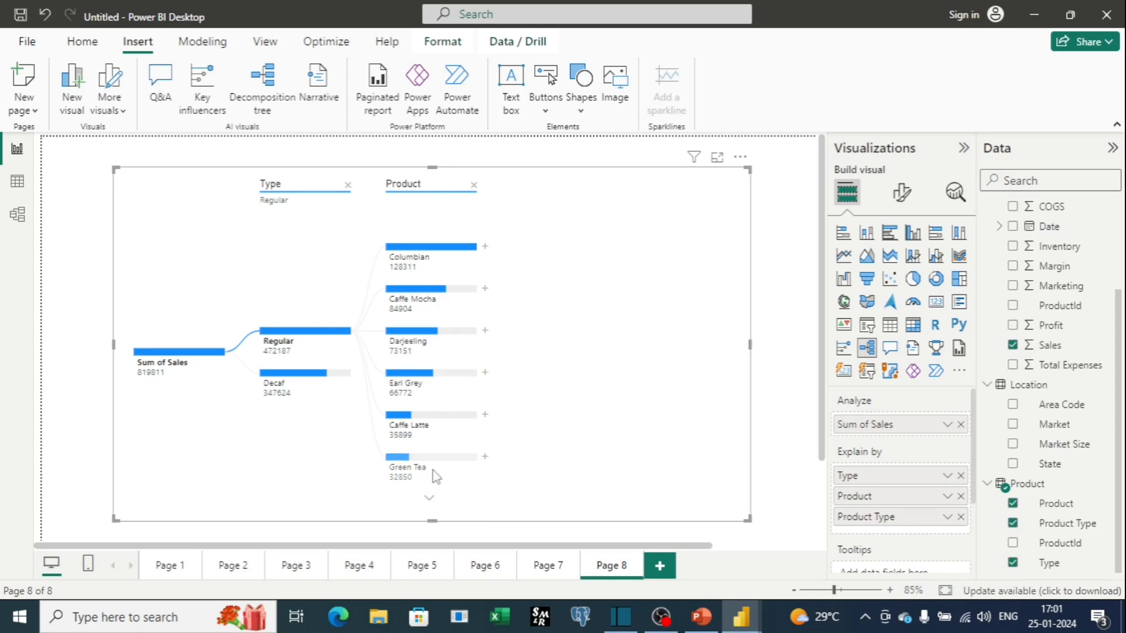
{"action": "left_click", "coordinate": [348, 186]}
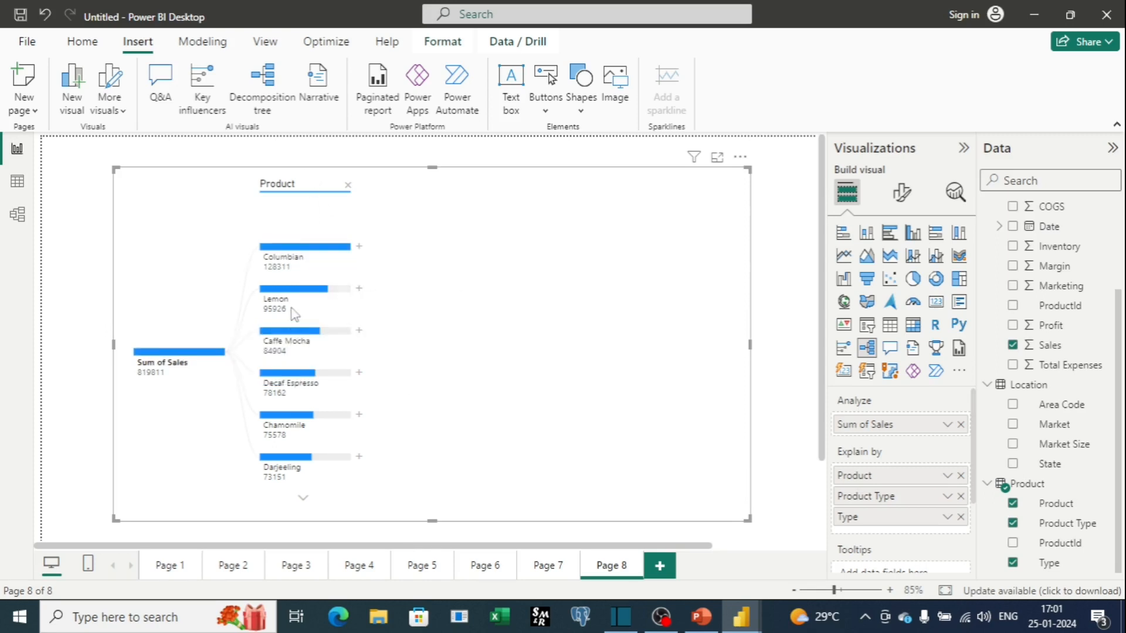
{"action": "scroll", "coordinate": [297, 365], "scroll_direction": "down", "scroll_amount": 3}
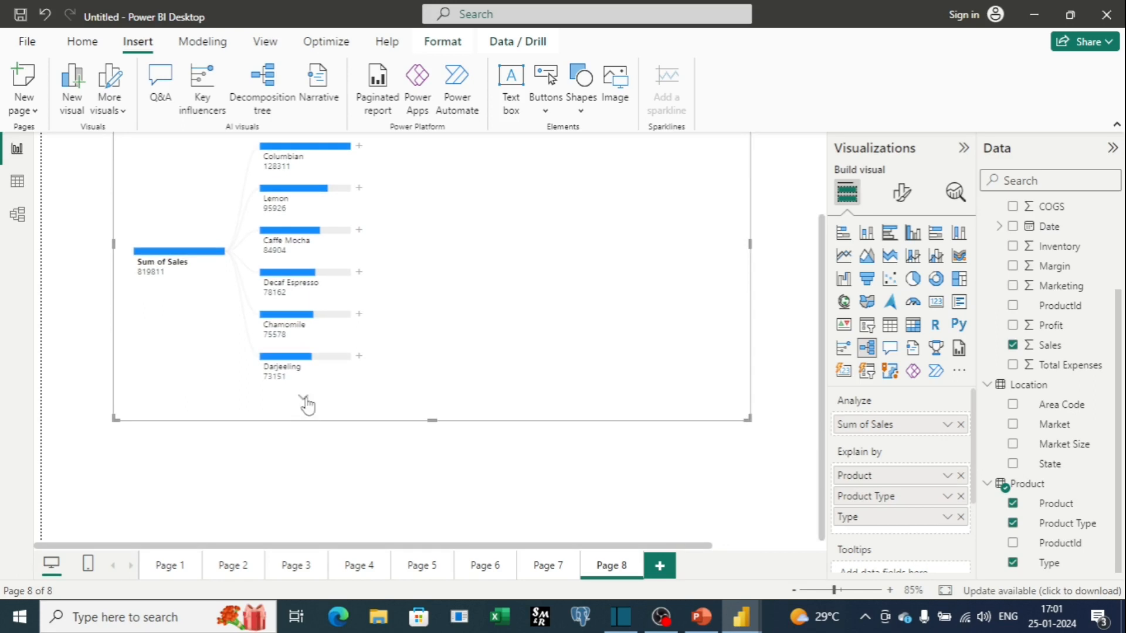
{"action": "left_click_drag", "start_coordinate": [433, 421], "coordinate": [432, 510]}
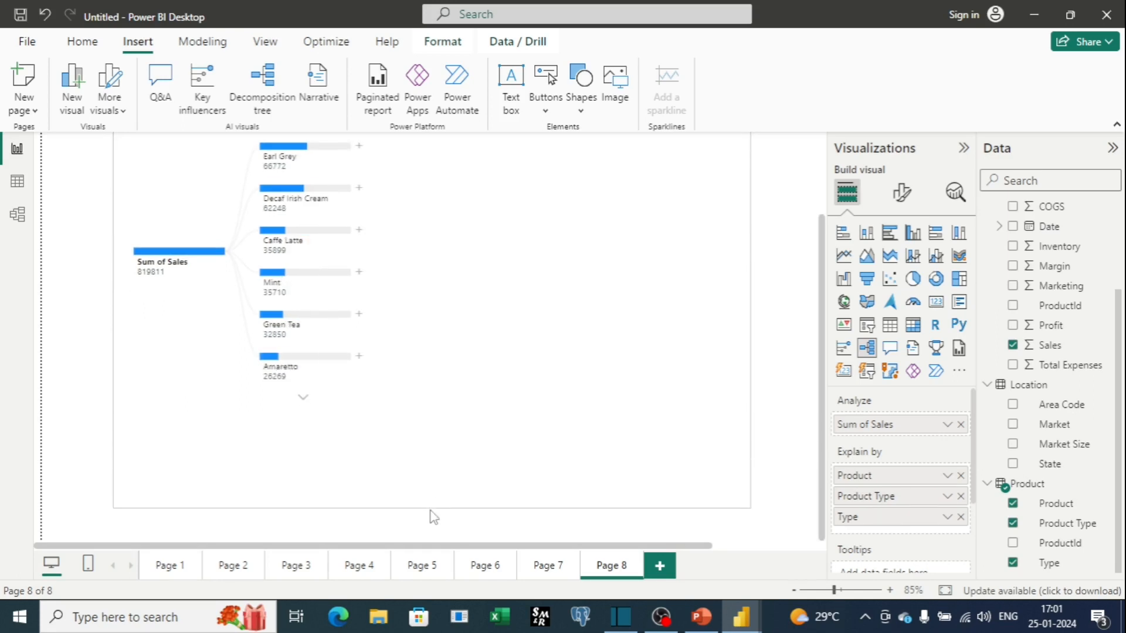
{"action": "scroll", "coordinate": [280, 404], "scroll_direction": "up", "scroll_amount": 3}
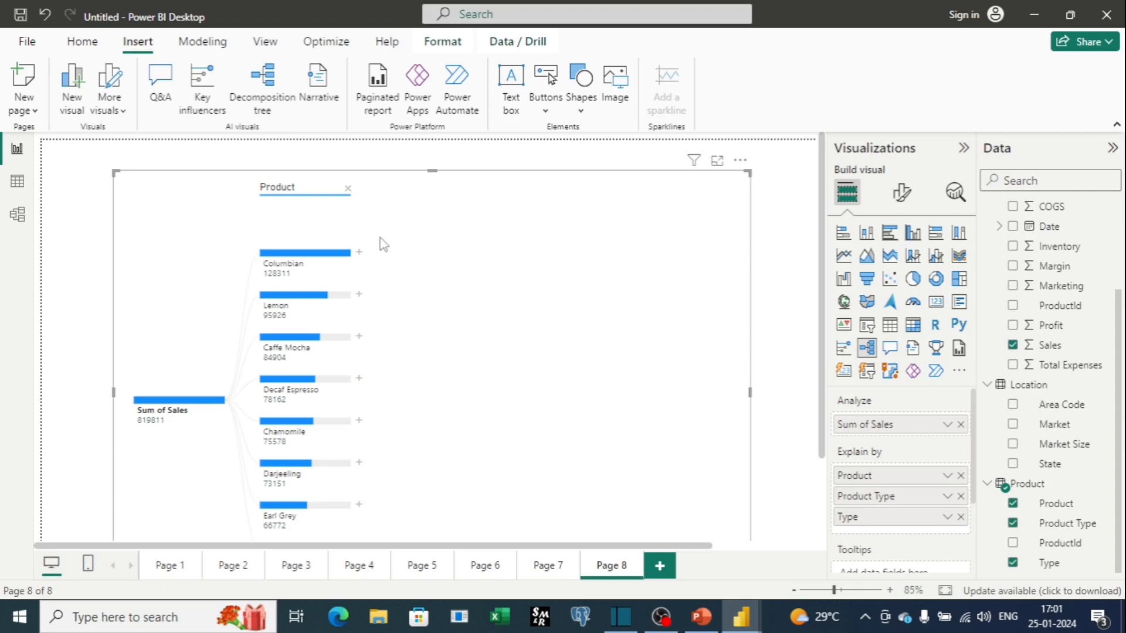
Remove the Product level from the decomposition tree.
{"action": "left_click", "coordinate": [348, 190]}
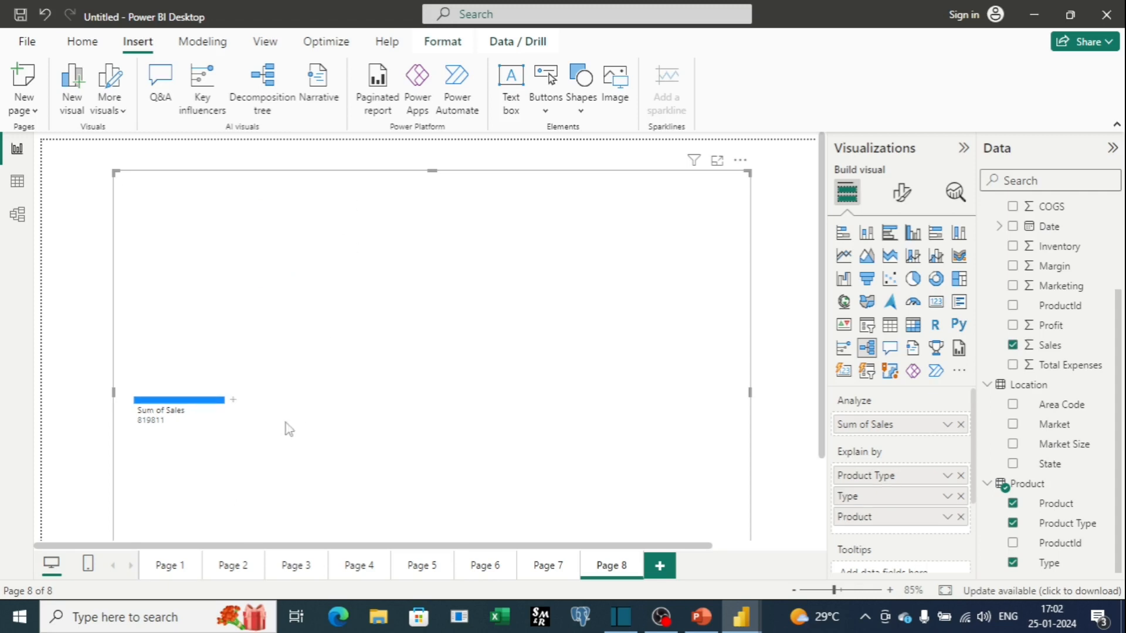
{"action": "scroll", "coordinate": [378, 368], "scroll_direction": "down", "scroll_amount": 3}
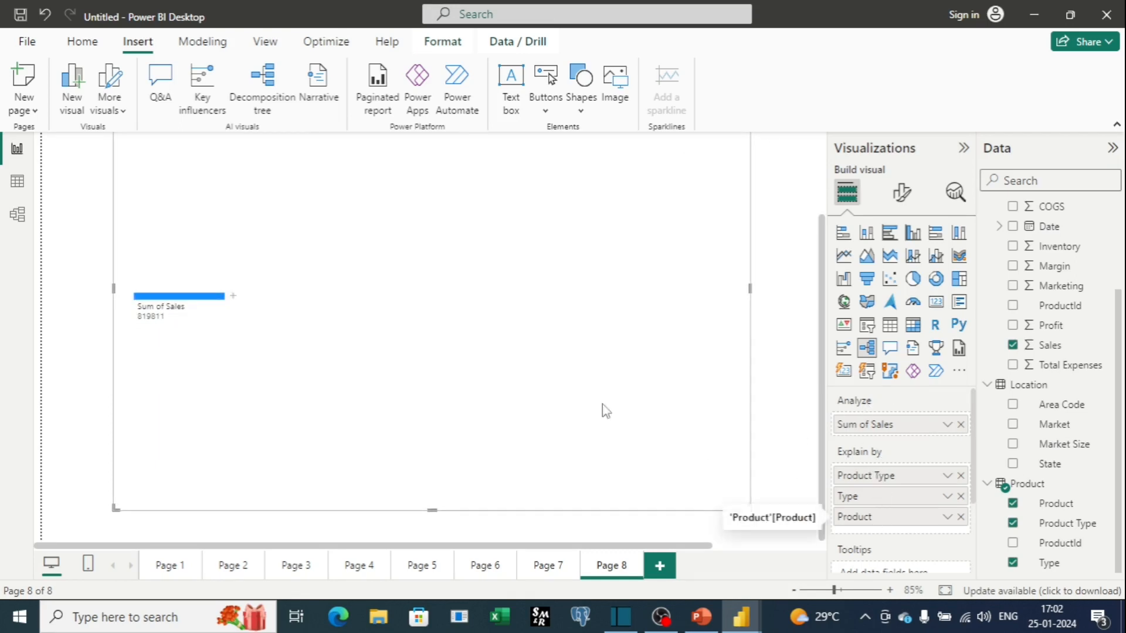
{"action": "scroll", "coordinate": [487, 381], "scroll_direction": "up", "scroll_amount": 2}
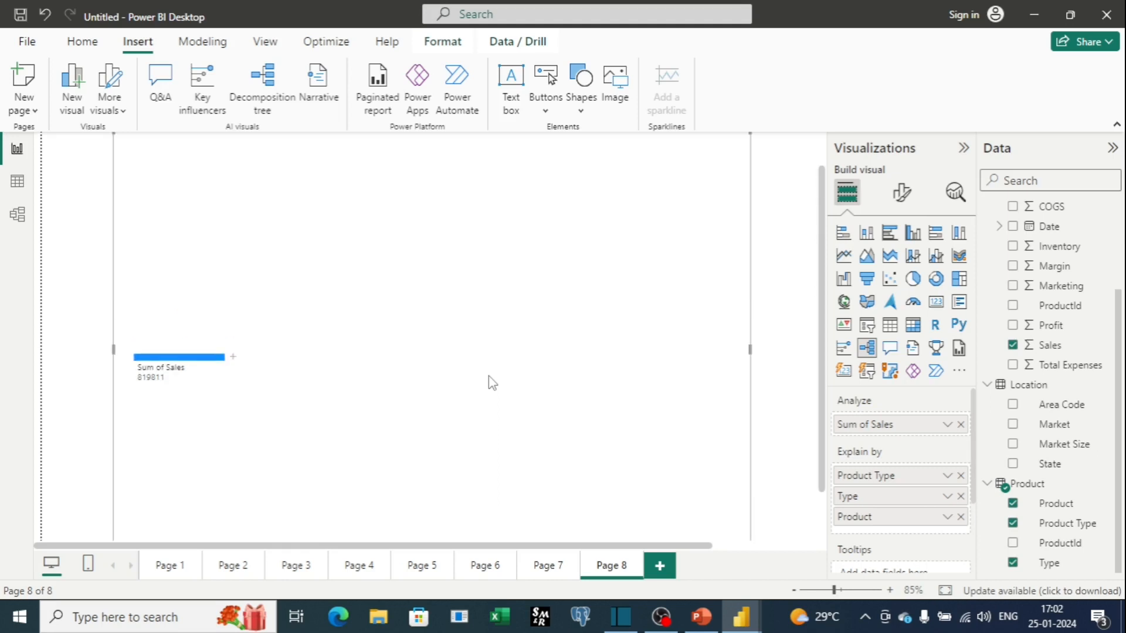
{"action": "scroll", "coordinate": [480, 366], "scroll_direction": "up", "scroll_amount": 1}
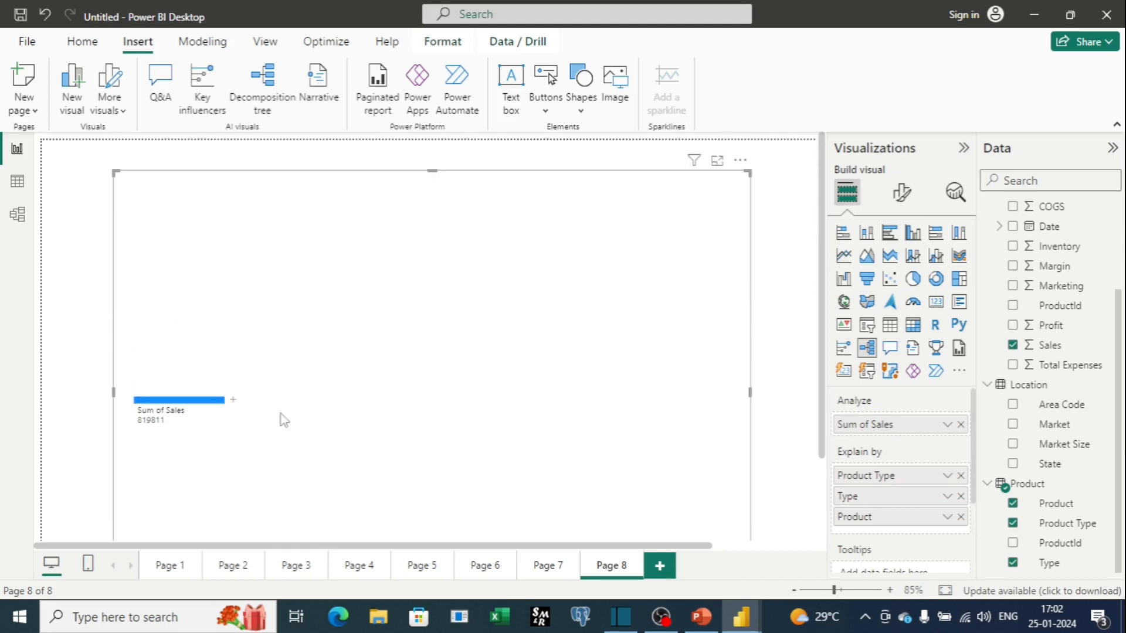
Apply High value AI splits to Sum of Sales and then to the Regular node.
{"action": "left_click", "coordinate": [233, 403]}
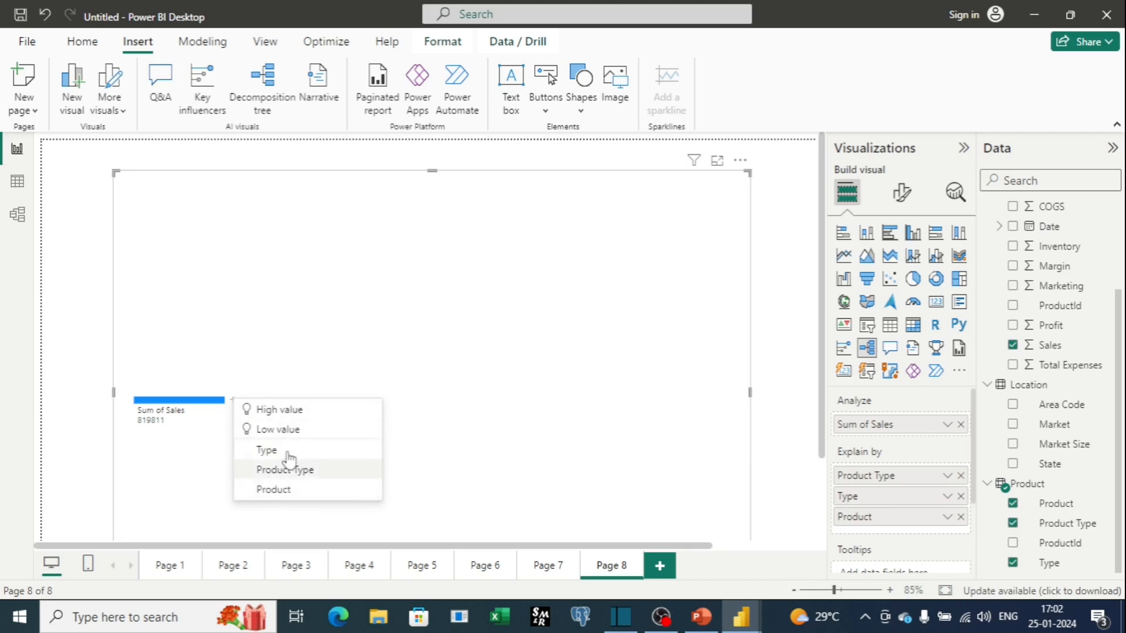
{"action": "left_click", "coordinate": [294, 416]}
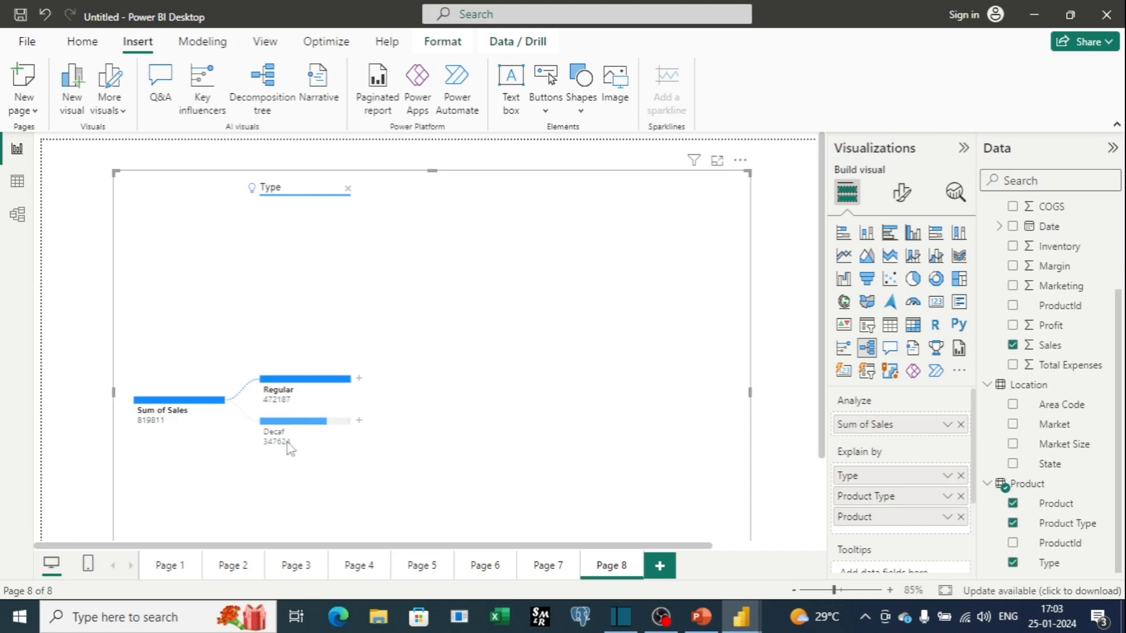
{"action": "left_click", "coordinate": [296, 397]}
{"action": "mouse_move", "coordinate": [293, 384]}
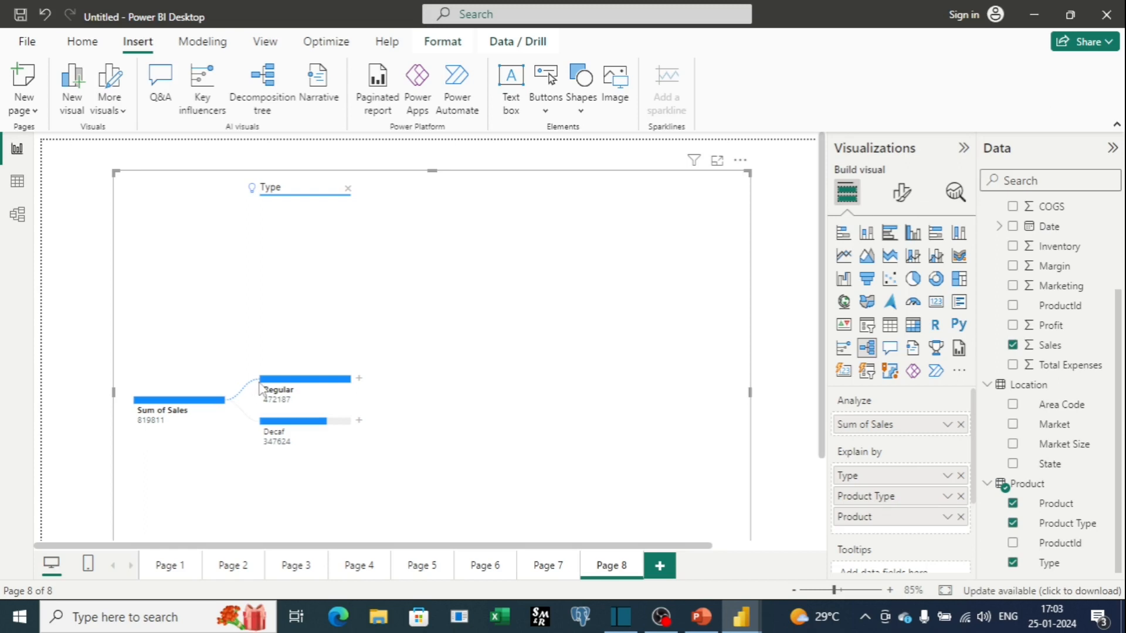
{"action": "left_click", "coordinate": [359, 379]}
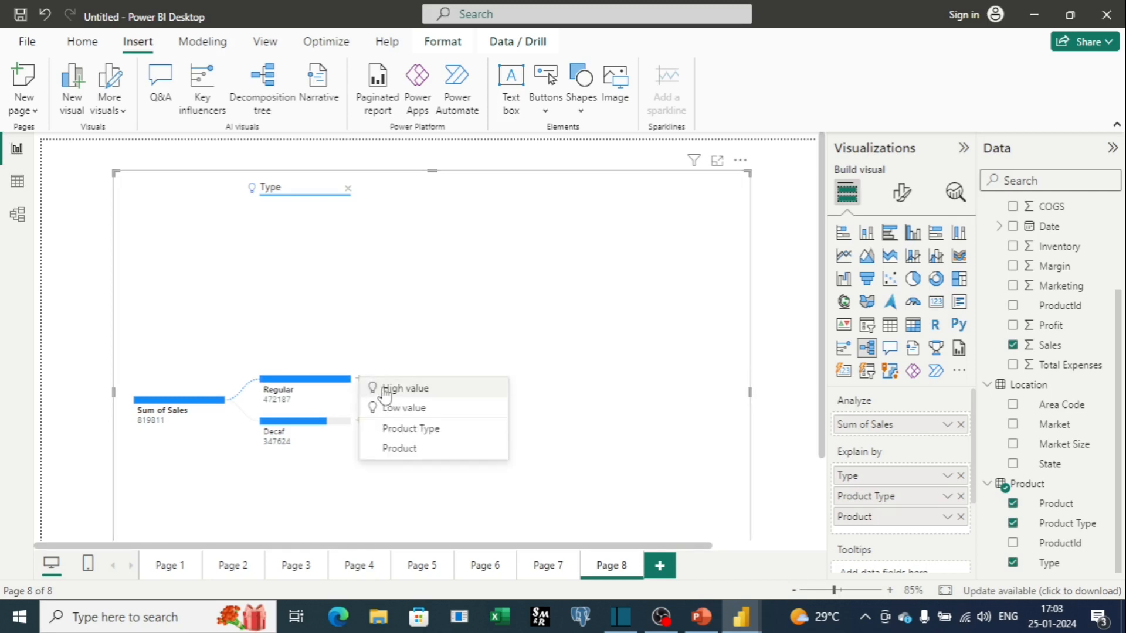
{"action": "left_click", "coordinate": [385, 389]}
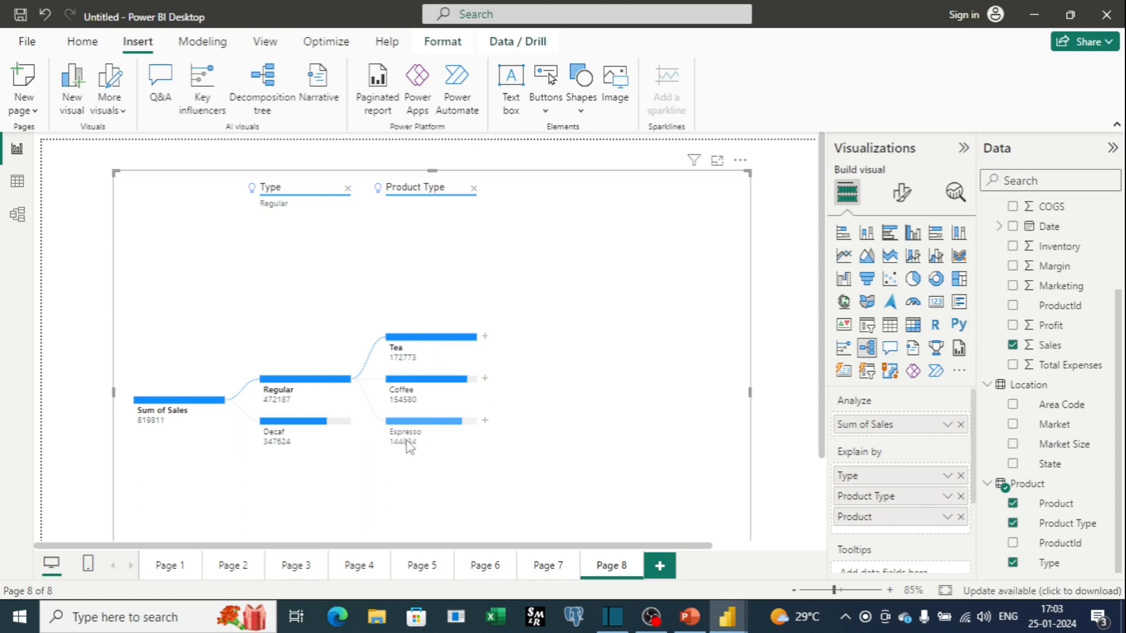
Remove the Product Type and Type levels and split Sum of Sales by Low value instead.
{"action": "left_click", "coordinate": [473, 189]}
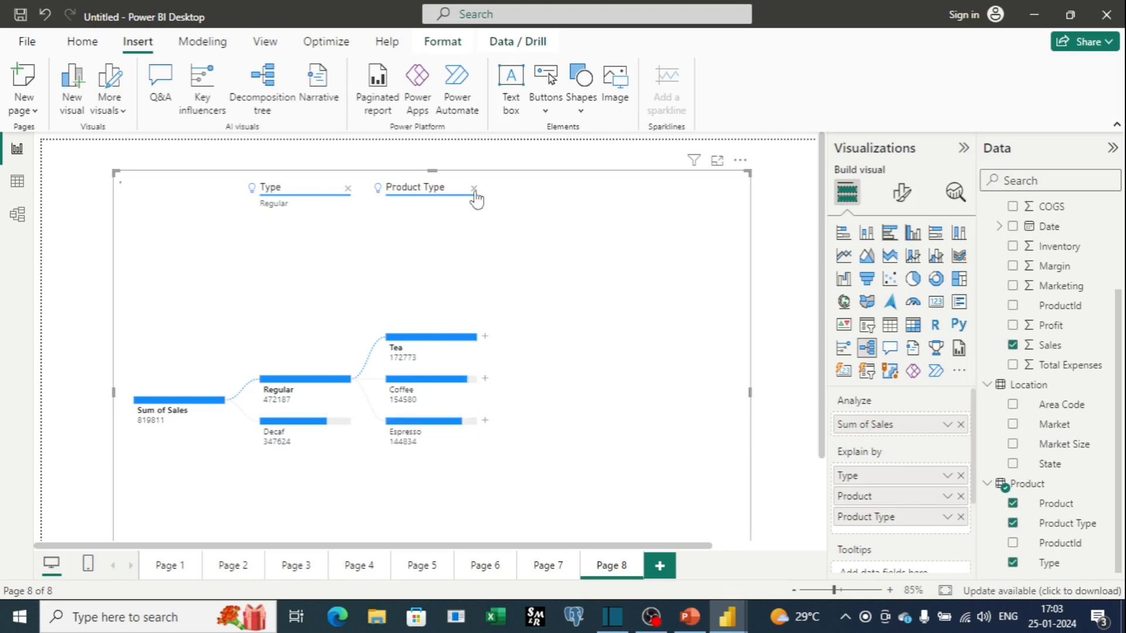
{"action": "left_click", "coordinate": [349, 193]}
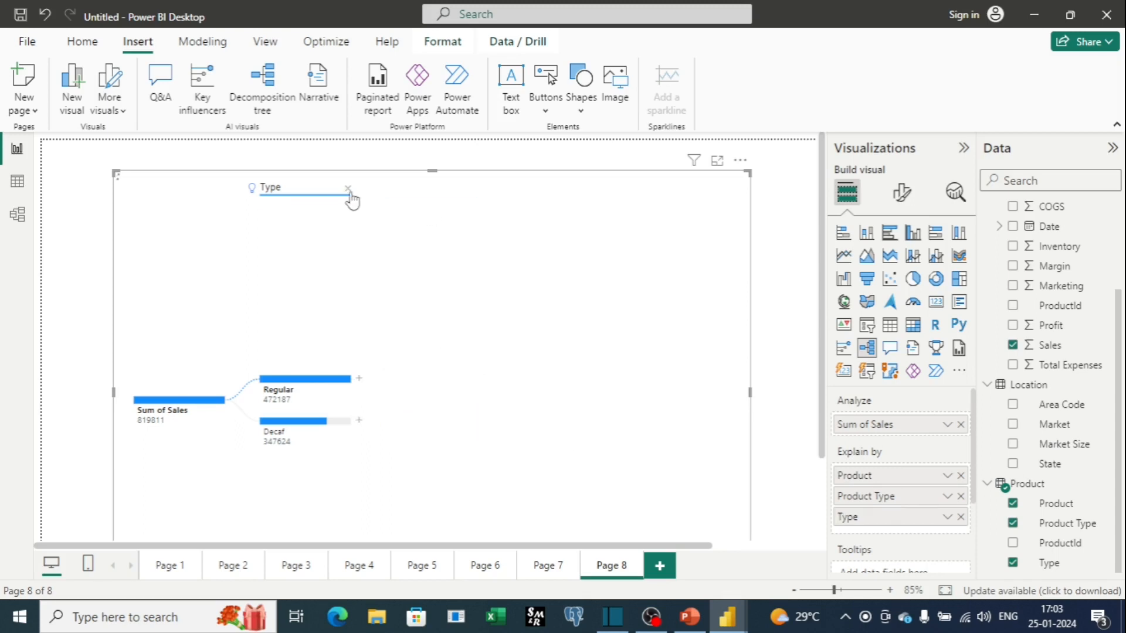
{"action": "left_click", "coordinate": [230, 401]}
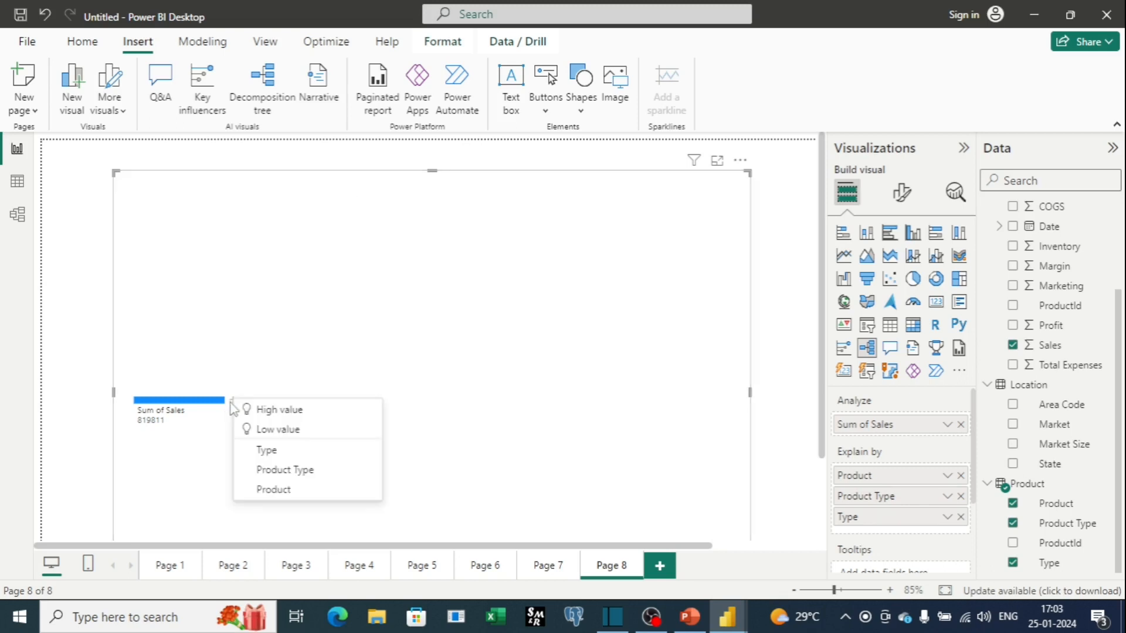
{"action": "left_click", "coordinate": [272, 432]}
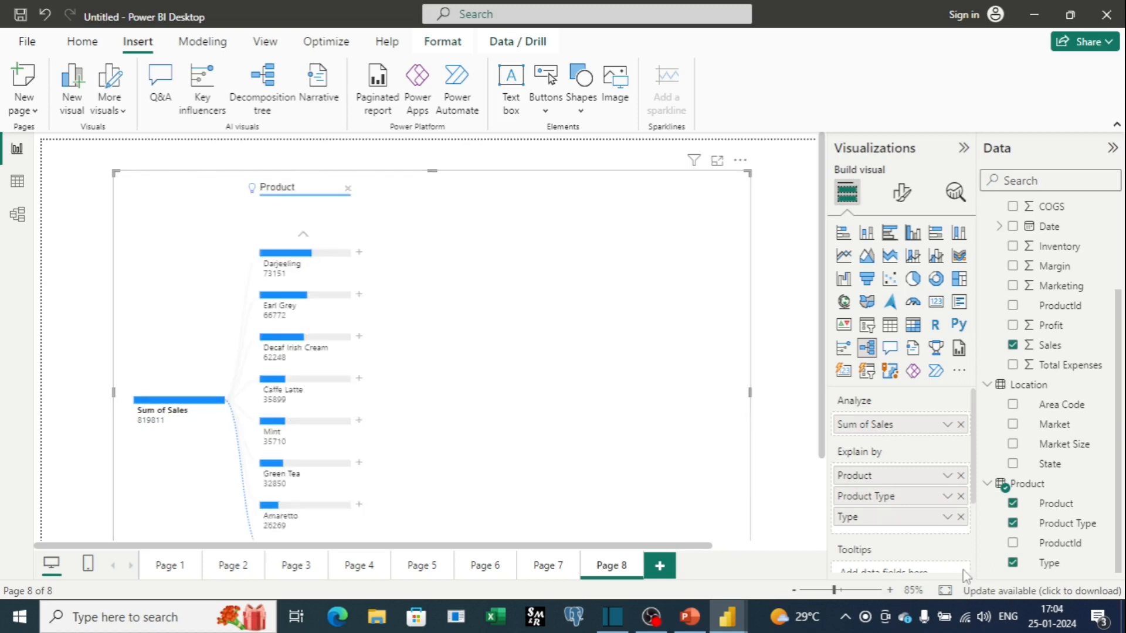
{"action": "scroll", "coordinate": [347, 266], "scroll_direction": "down", "scroll_amount": 1}
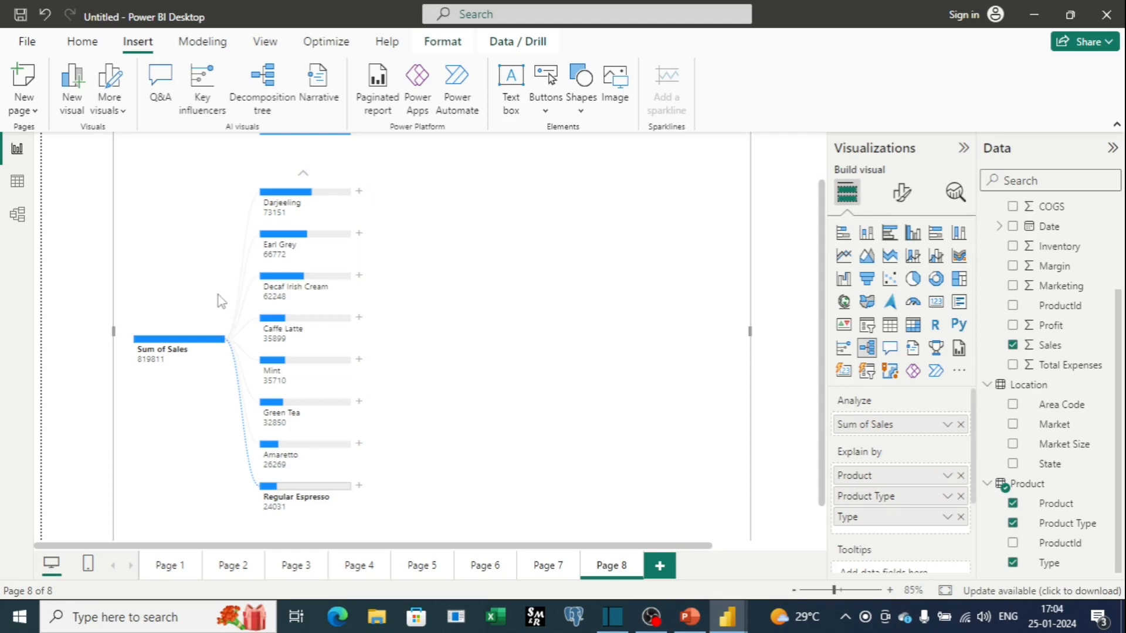
{"action": "scroll", "coordinate": [219, 294], "scroll_direction": "up", "scroll_amount": 2}
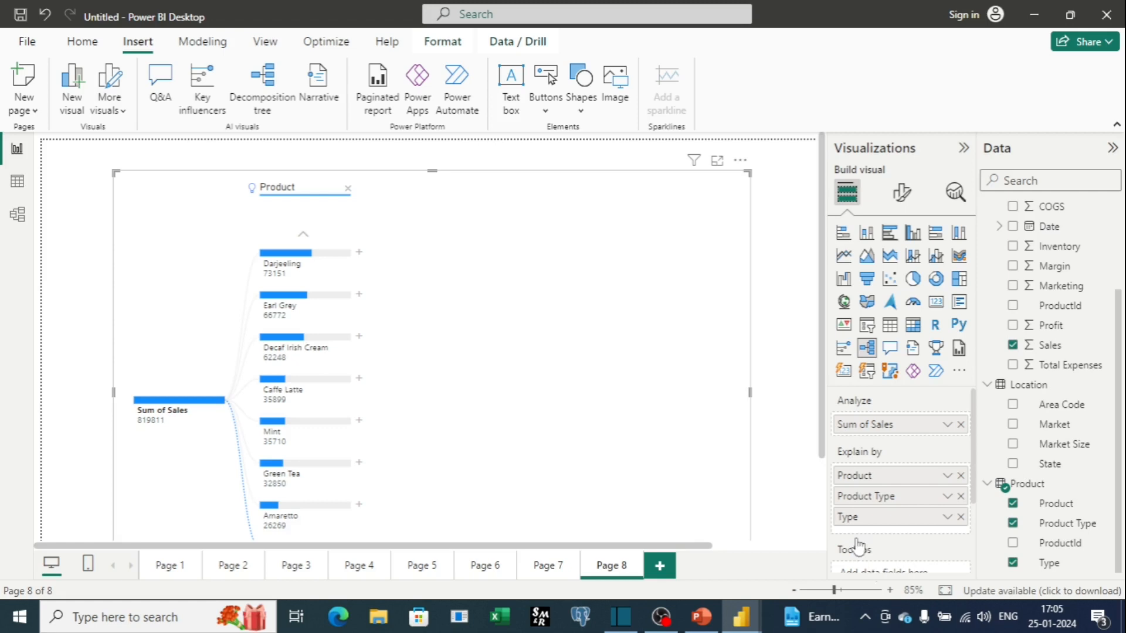
Add a new page, copy the Sum of Profit by Product Type chart from Page 1, and return to the new page.
{"action": "left_click", "coordinate": [659, 566]}
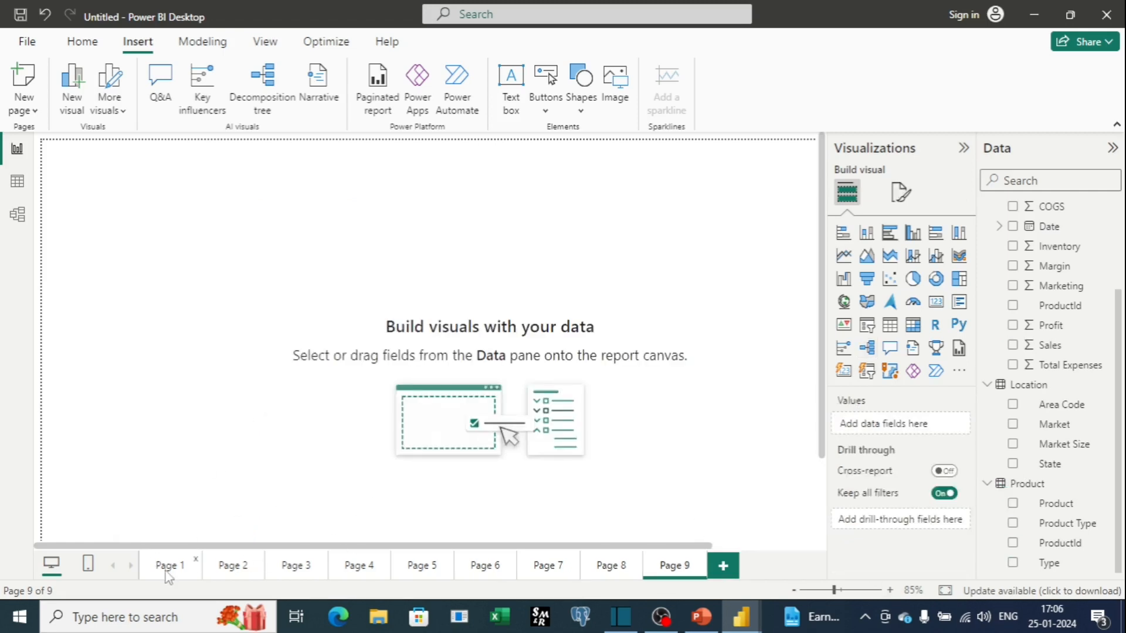
{"action": "left_click", "coordinate": [165, 566]}
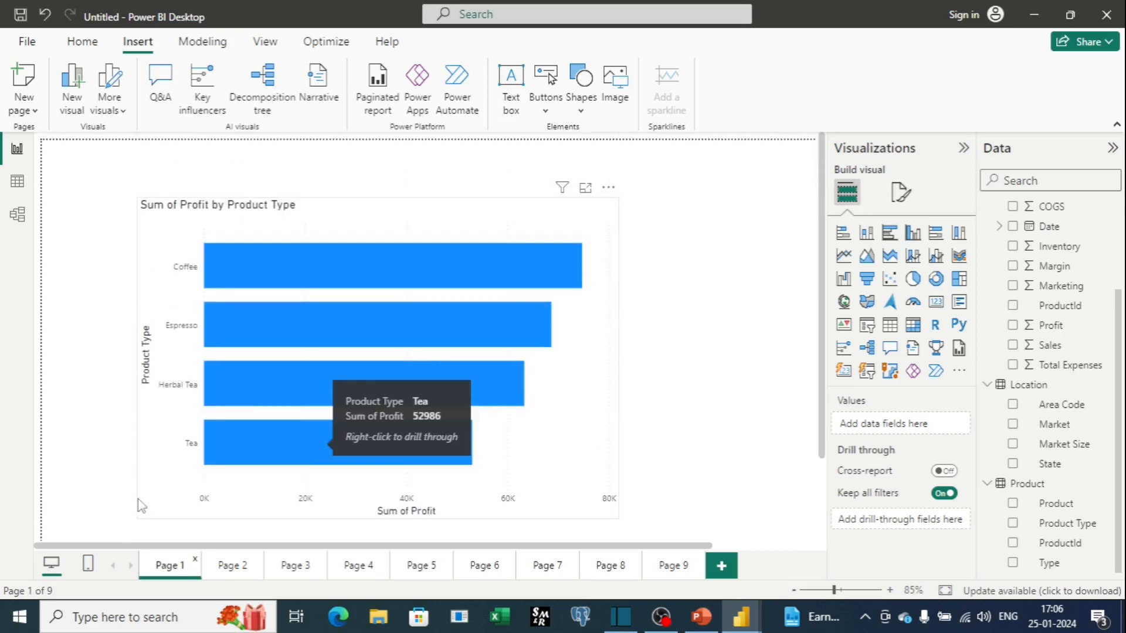
{"action": "right_click", "coordinate": [584, 434]}
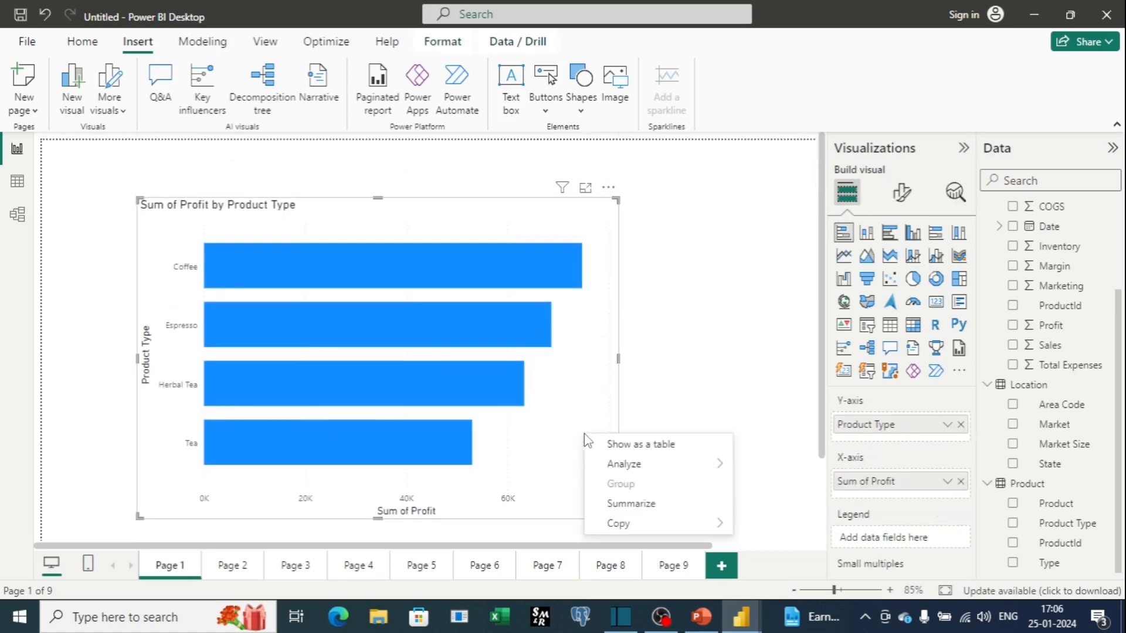
{"action": "mouse_move", "coordinate": [632, 535]}
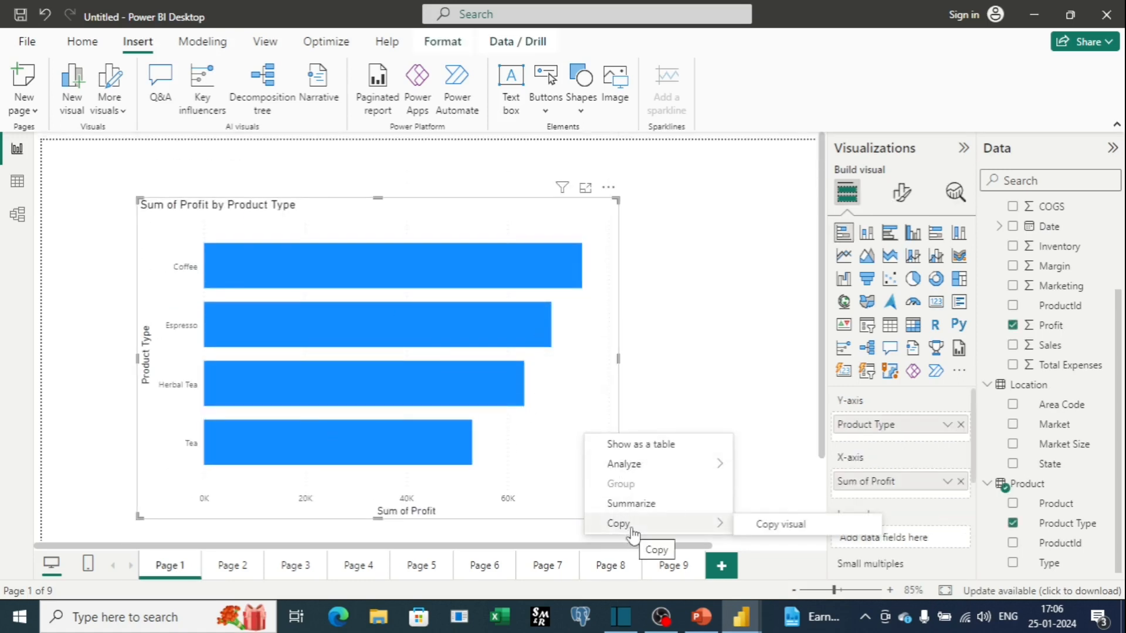
{"action": "left_click", "coordinate": [777, 524]}
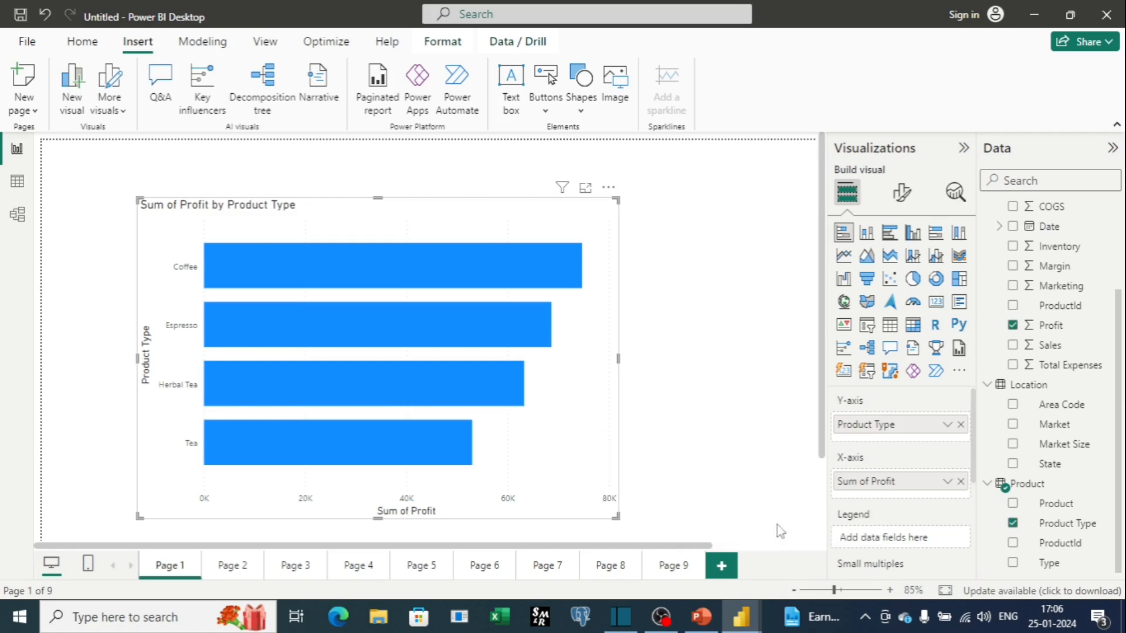
{"action": "left_click", "coordinate": [683, 566]}
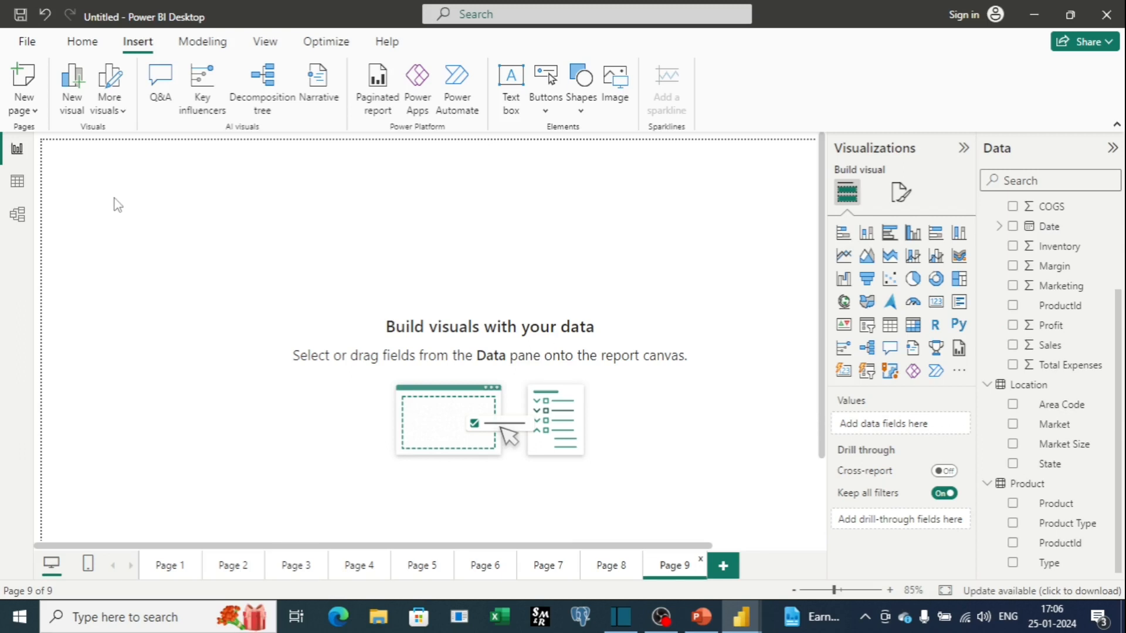
Paste the Sum of Profit by Product Type chart onto Page 9 and shrink it to about a third of its size.
{"action": "key", "text": "ctrl+v"}
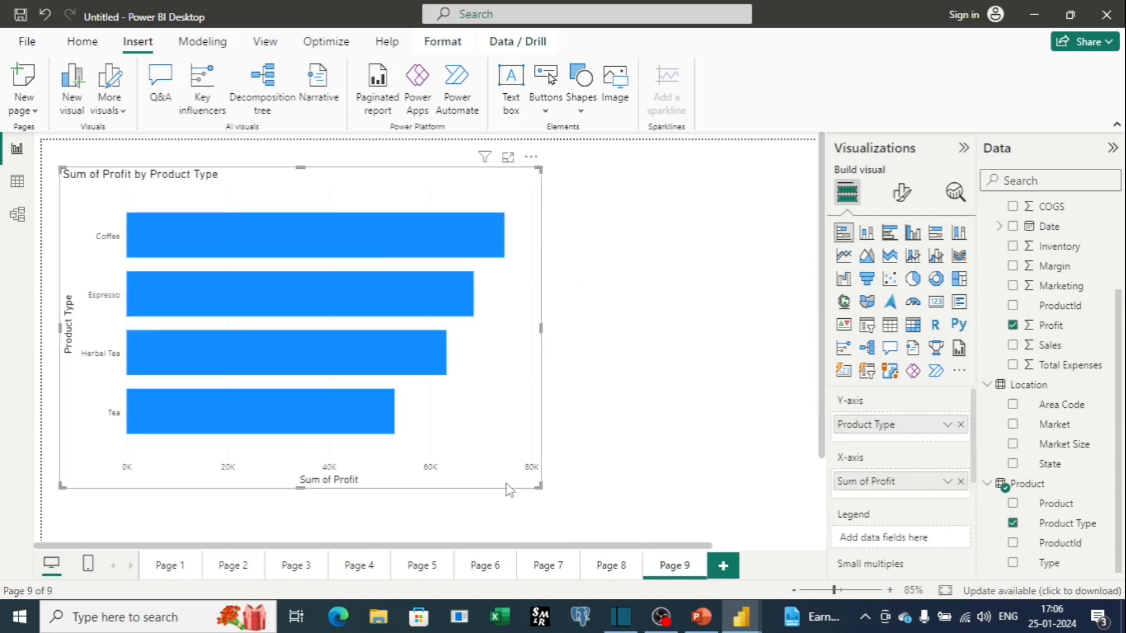
{"action": "left_click_drag", "start_coordinate": [539, 486], "coordinate": [426, 350]}
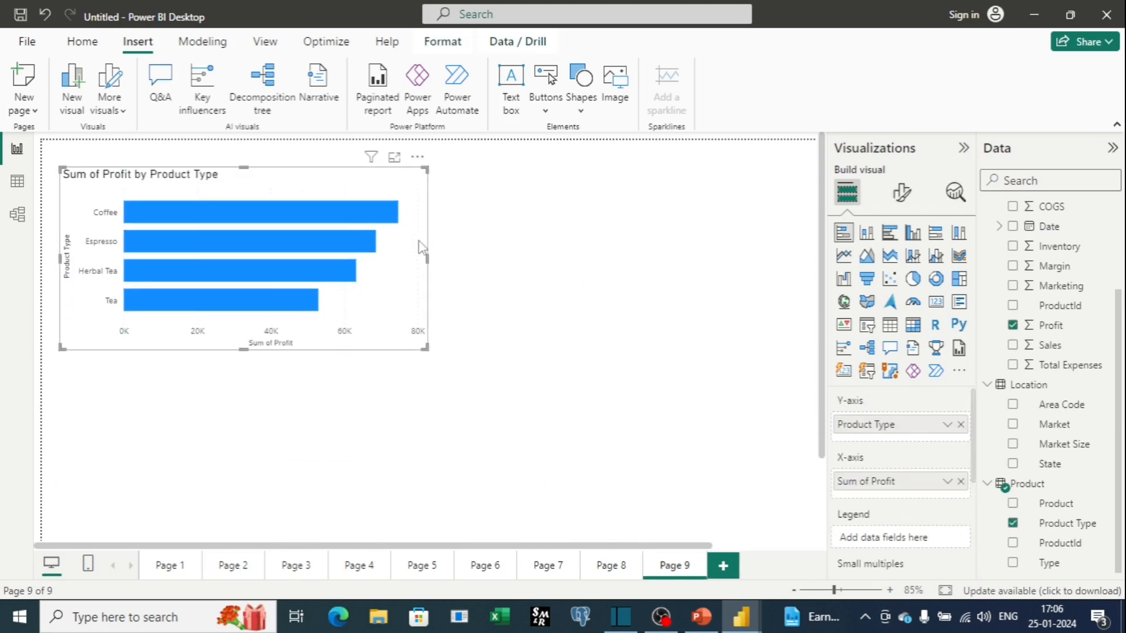
{"action": "left_click_drag", "start_coordinate": [428, 259], "coordinate": [356, 259]}
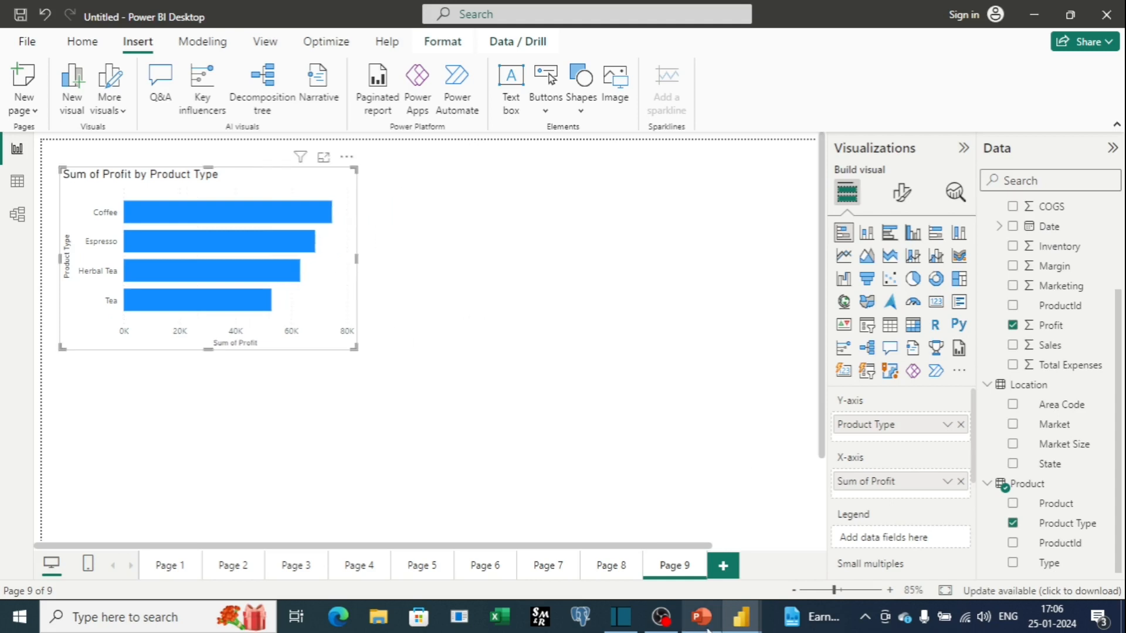
Copy the Sum of Profit by Product chart from Page 2, paste it onto Page 9 and resize it beside the first chart.
{"action": "left_click", "coordinate": [224, 569]}
{"action": "right_click", "coordinate": [426, 407]}
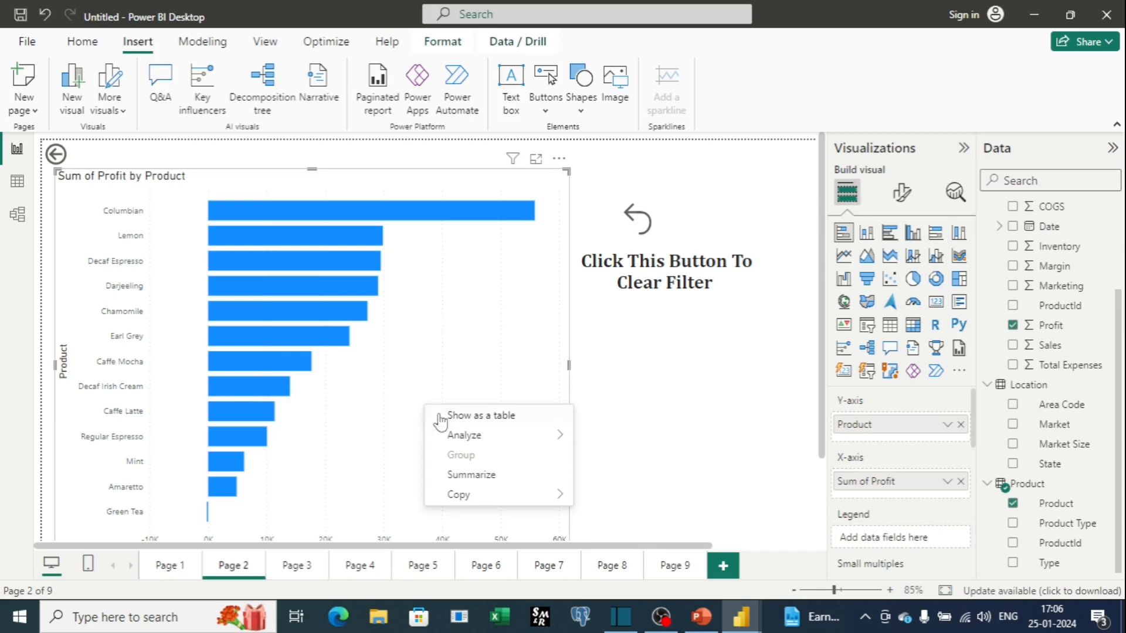
{"action": "mouse_move", "coordinate": [492, 495]}
{"action": "left_click", "coordinate": [602, 501]}
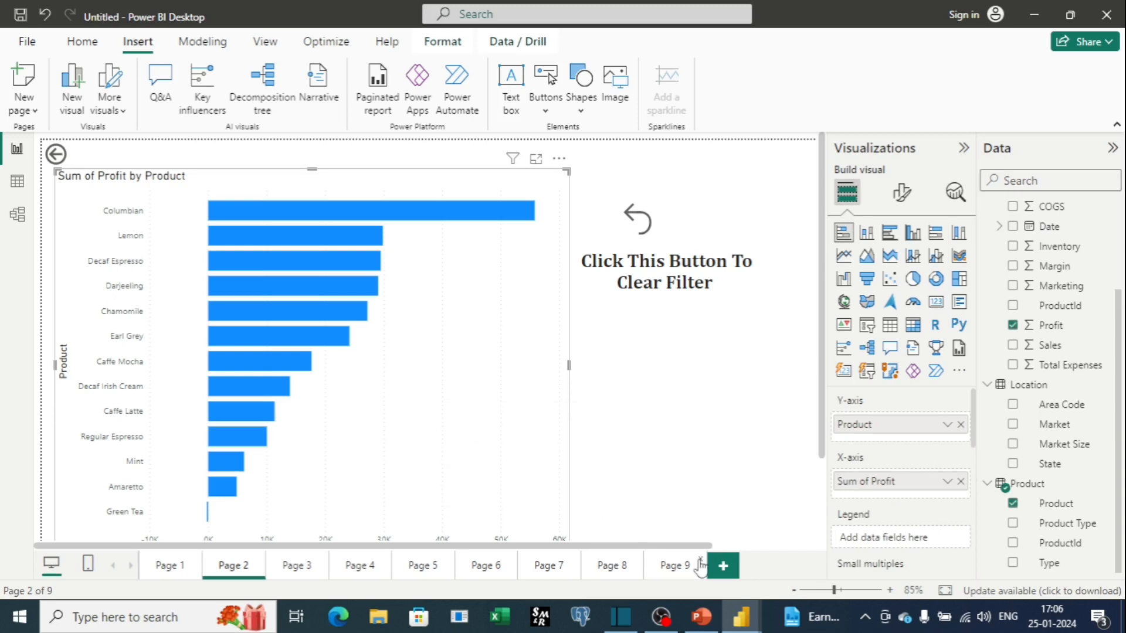
{"action": "left_click", "coordinate": [677, 566]}
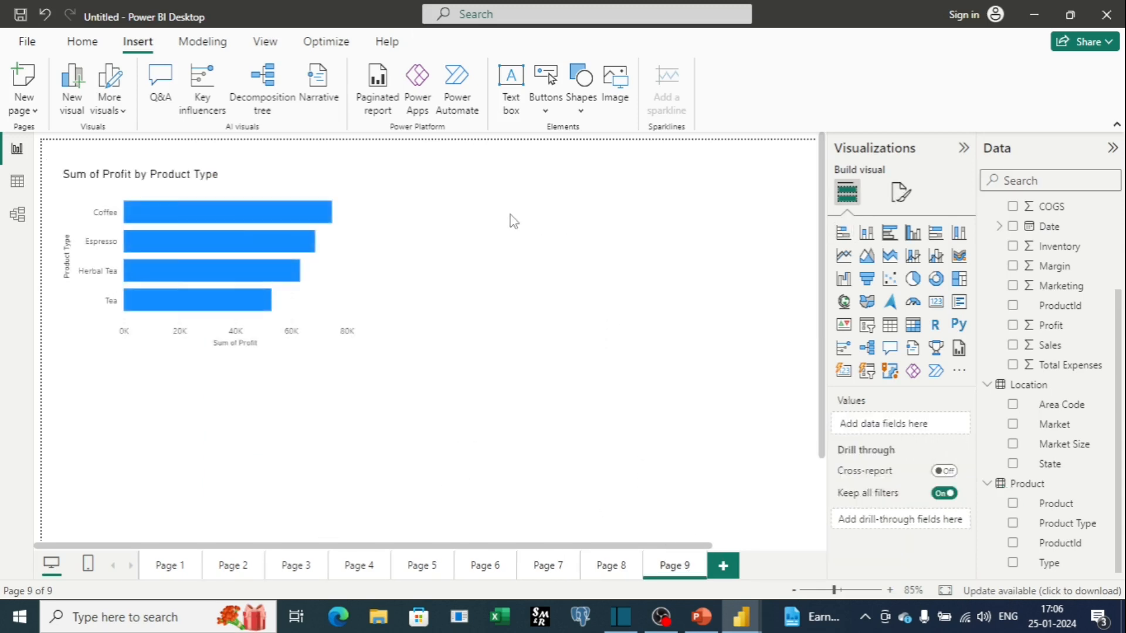
{"action": "key", "text": "ctrl+v"}
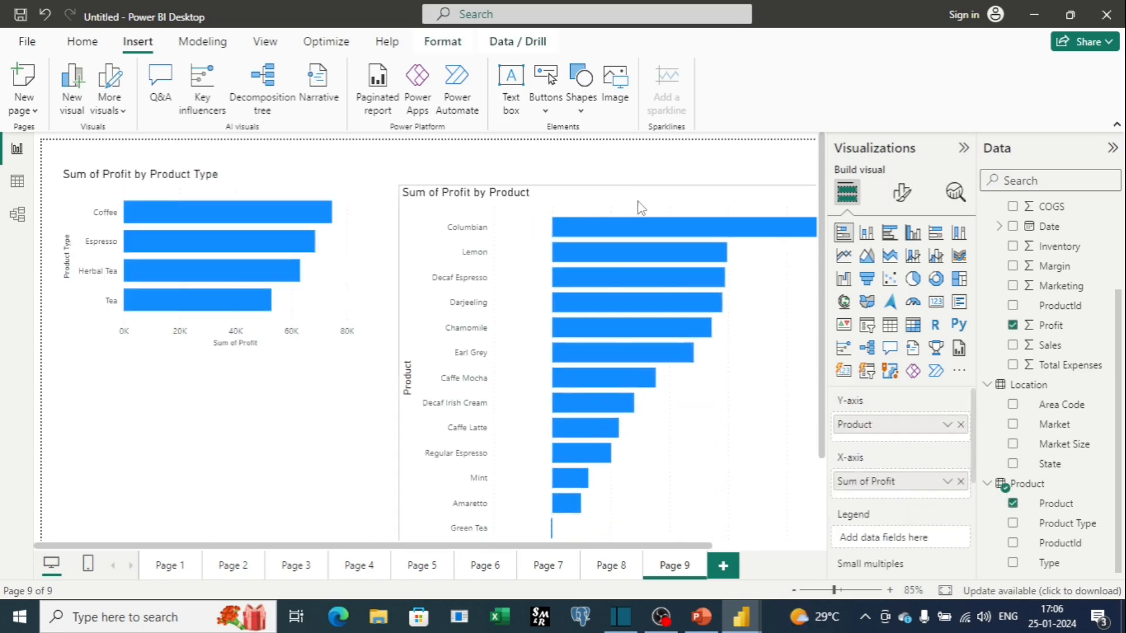
{"action": "left_click_drag", "start_coordinate": [647, 459], "coordinate": [542, 300]}
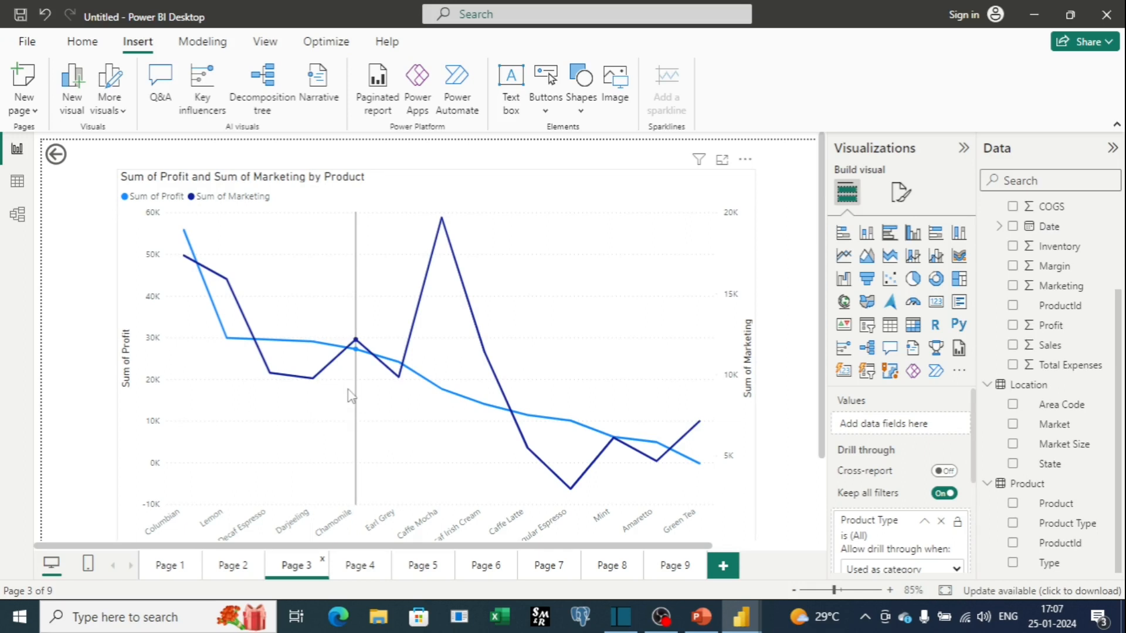
Copy the Sum of Profit and Sum of Marketing by Product line chart from Page 3 and place it below the bar charts on Page 9.
{"action": "right_click", "coordinate": [658, 323]}
{"action": "mouse_move", "coordinate": [695, 428]}
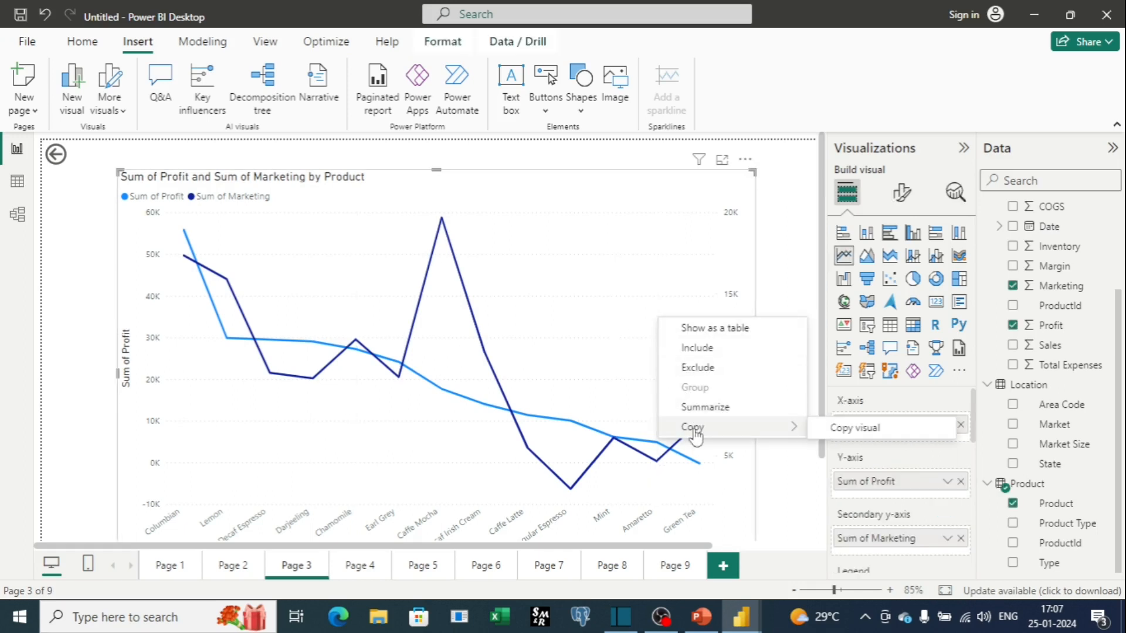
{"action": "left_click", "coordinate": [841, 428]}
{"action": "left_click", "coordinate": [666, 565]}
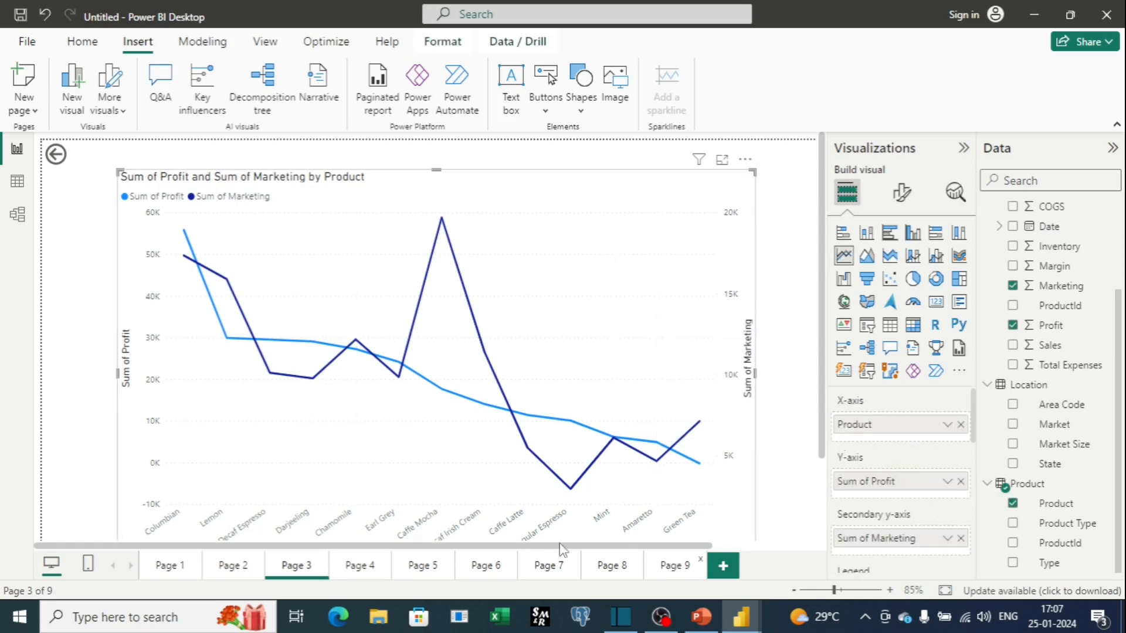
{"action": "scroll", "coordinate": [251, 416], "scroll_direction": "down", "scroll_amount": 3}
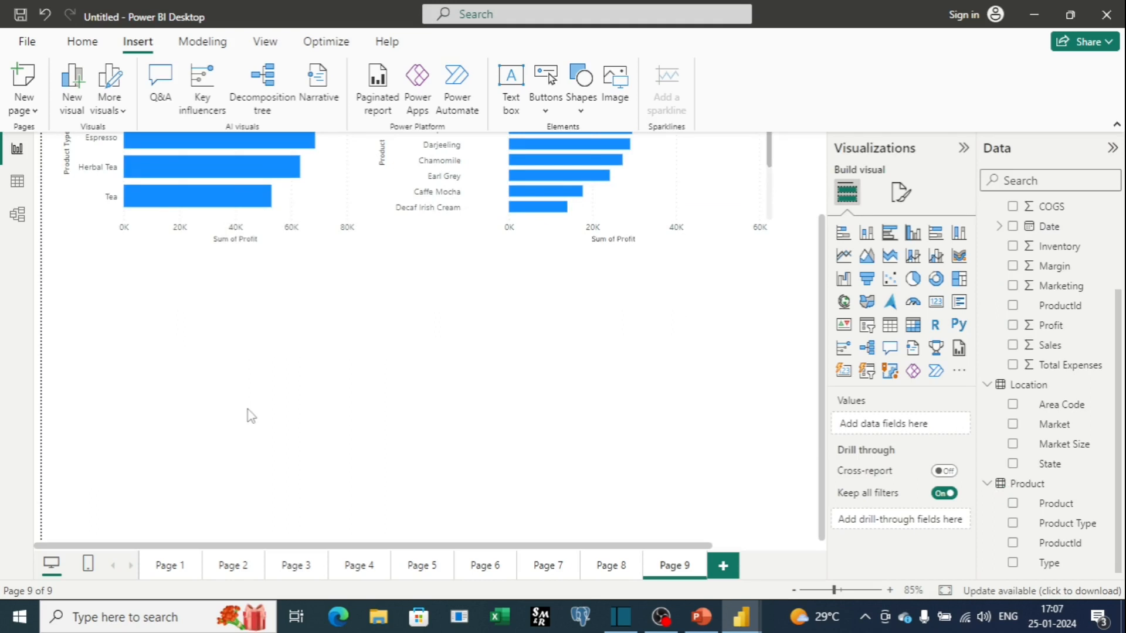
{"action": "key", "text": "ctrl+v"}
{"action": "scroll", "coordinate": [251, 416], "scroll_direction": "up", "scroll_amount": 3}
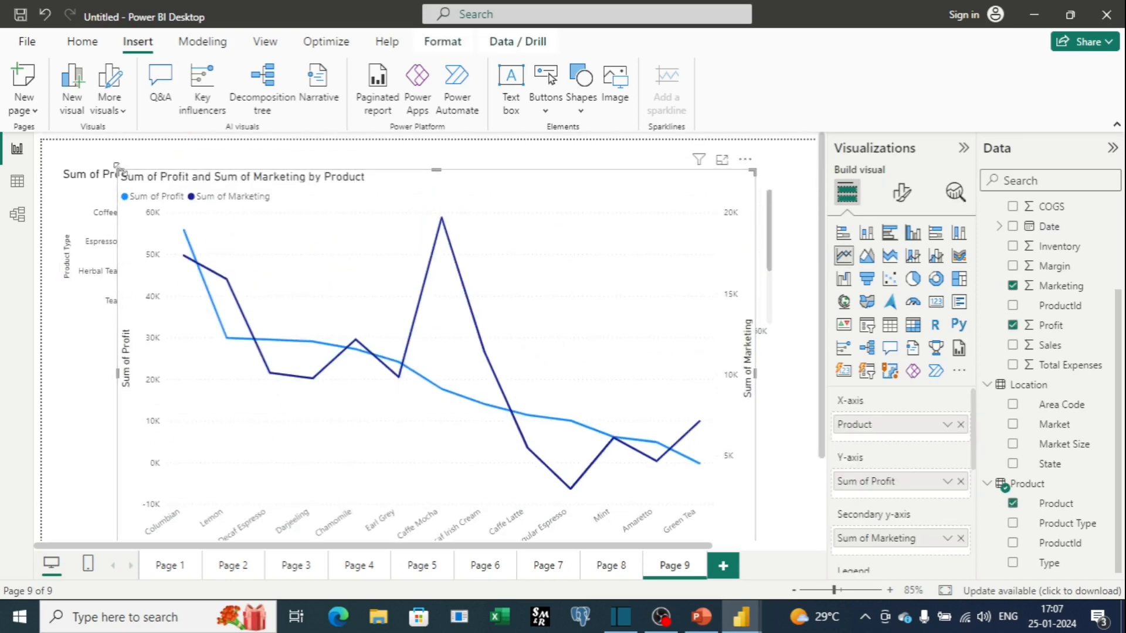
{"action": "left_click", "coordinate": [117, 170]}
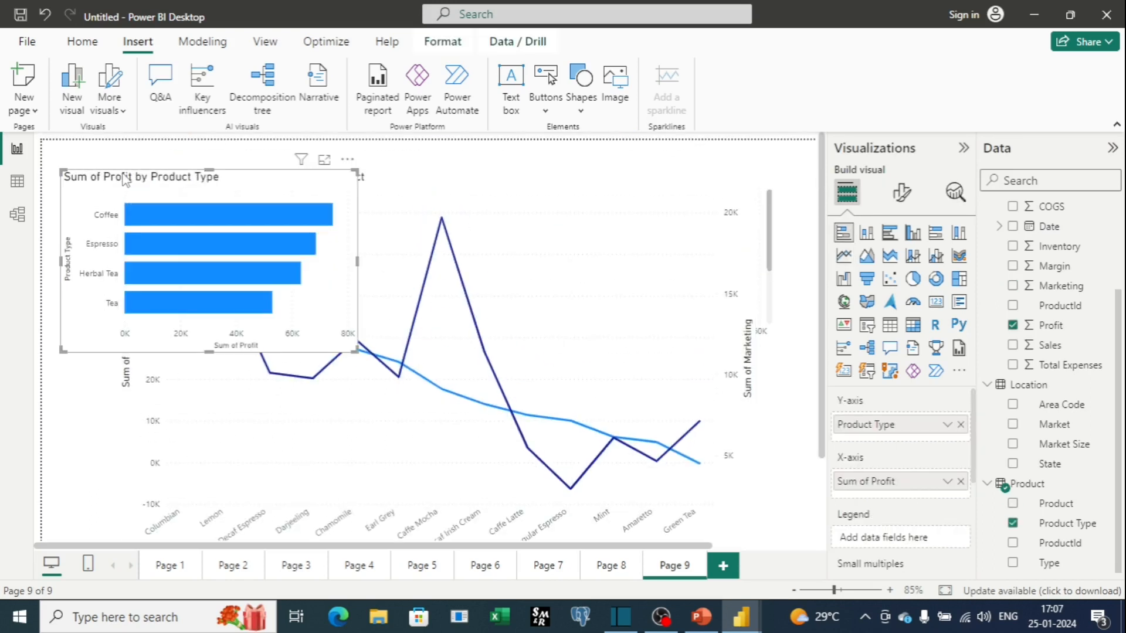
{"action": "left_click", "coordinate": [457, 267]}
{"action": "left_click_drag", "start_coordinate": [744, 276], "coordinate": [709, 509]}
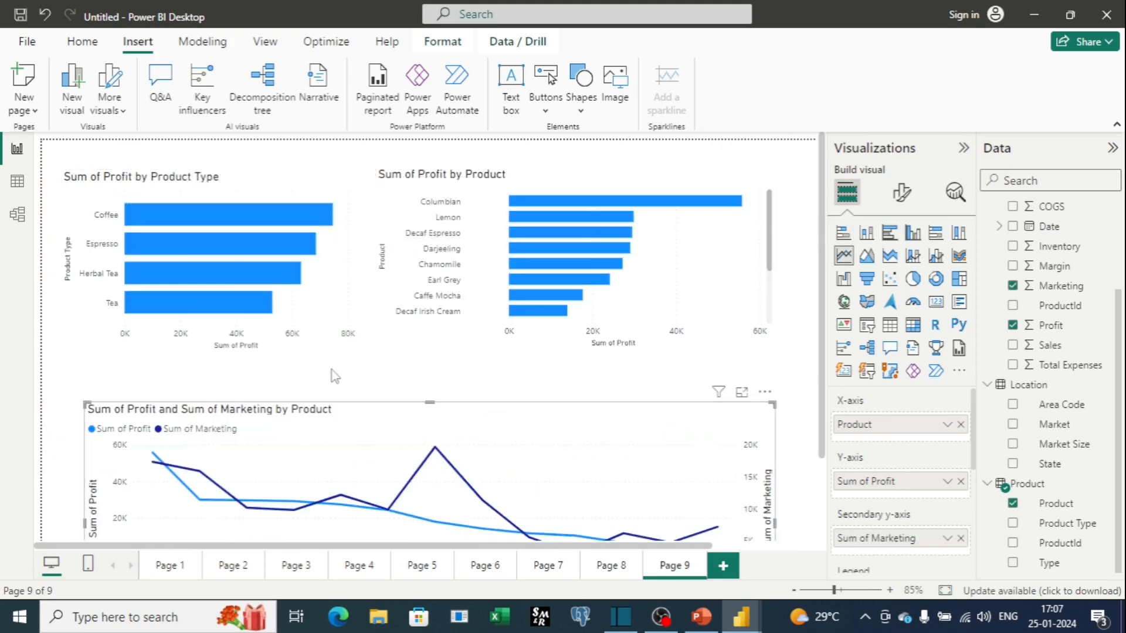
{"action": "left_click_drag", "start_coordinate": [511, 429], "coordinate": [426, 482]}
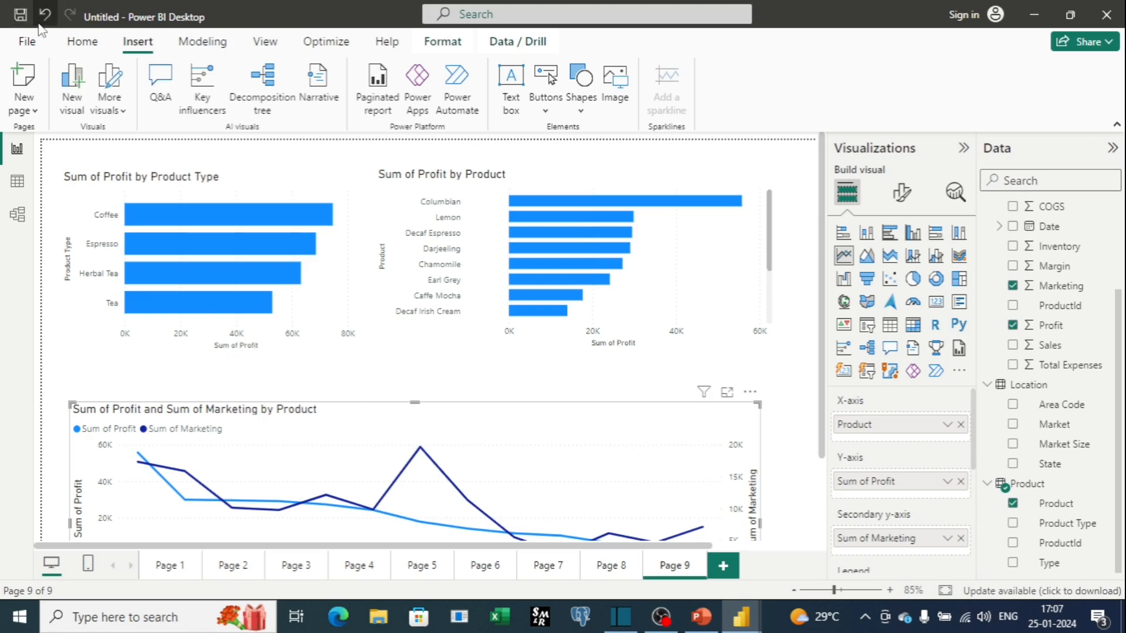
Create a slicer from Product and Profit and select Caffe Latte in it.
{"action": "left_click", "coordinate": [868, 326]}
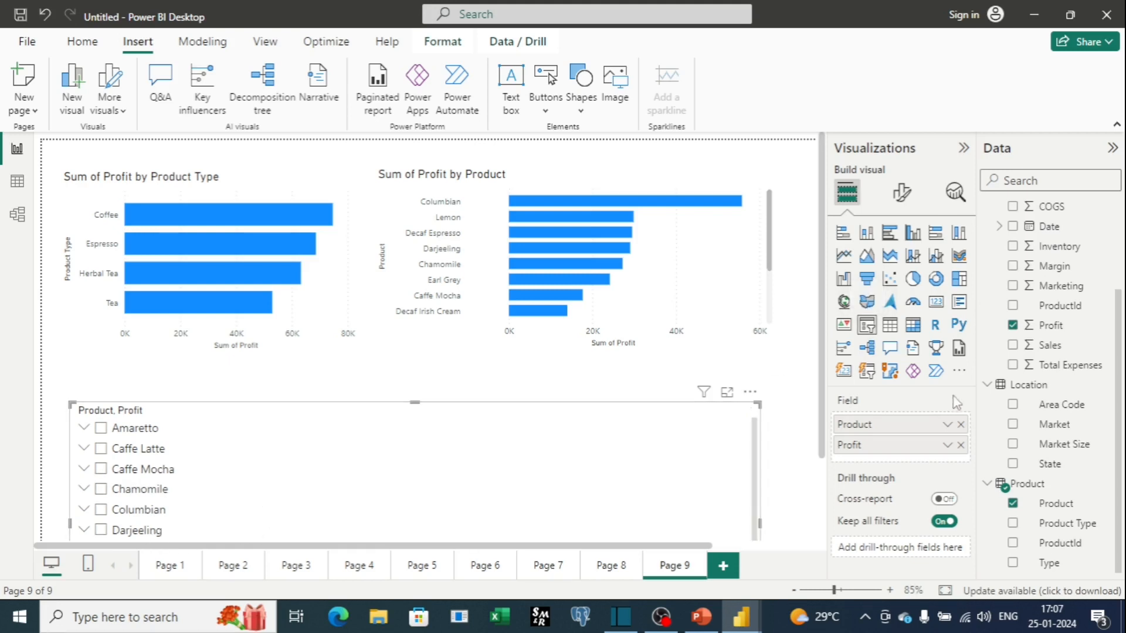
{"action": "left_click", "coordinate": [538, 449]}
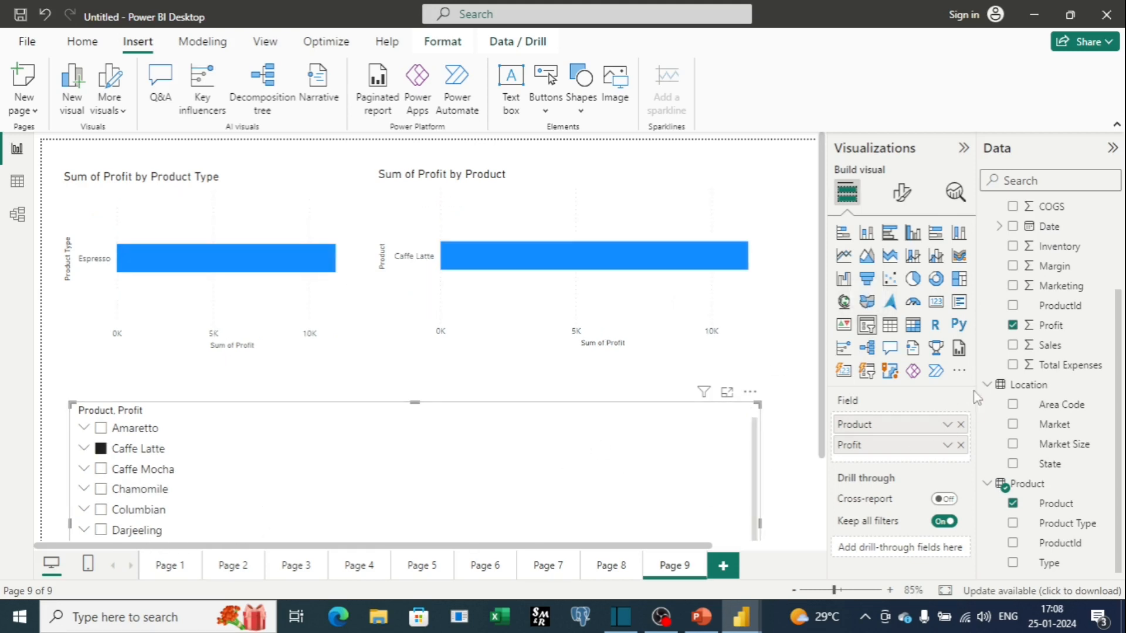
Replace the slicer's fields with Product Type and move the slicer to the top of the page.
{"action": "scroll", "coordinate": [640, 469], "scroll_direction": "down", "scroll_amount": 3}
{"action": "left_click", "coordinate": [960, 425]}
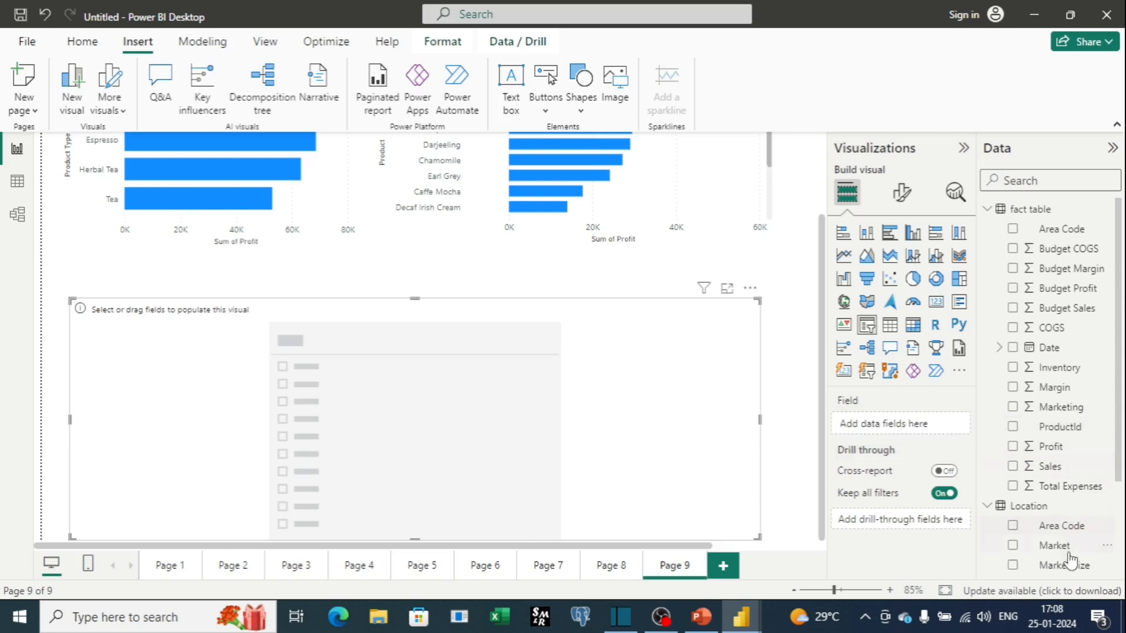
{"action": "scroll", "coordinate": [1071, 560], "scroll_direction": "down", "scroll_amount": 3}
{"action": "left_click_drag", "start_coordinate": [1075, 526], "coordinate": [928, 432]}
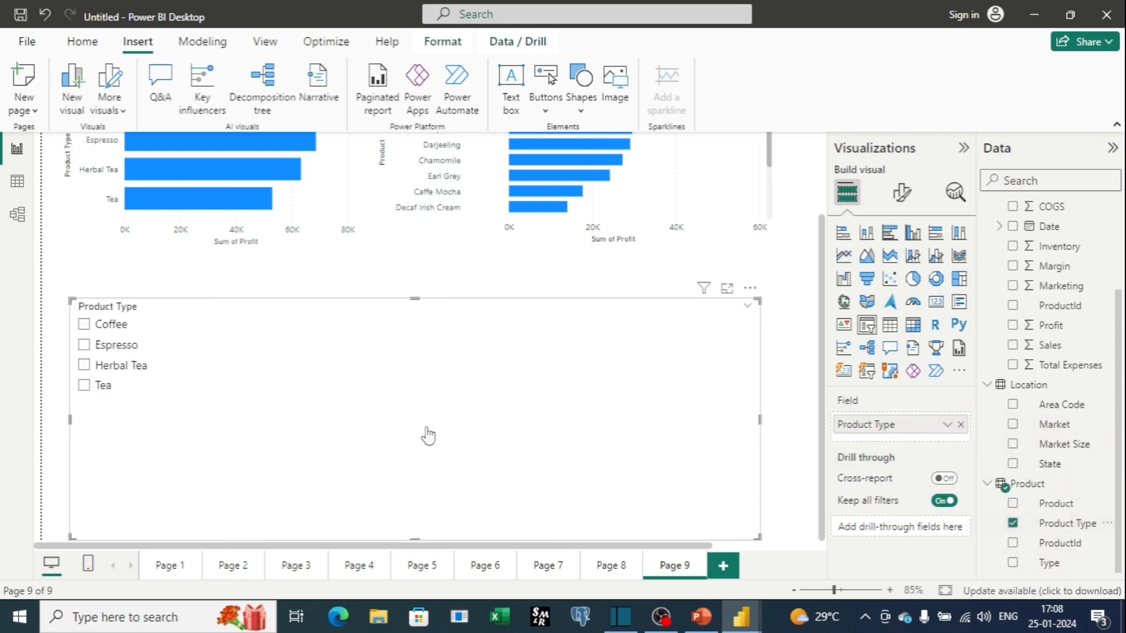
{"action": "left_click_drag", "start_coordinate": [416, 301], "coordinate": [481, 155]}
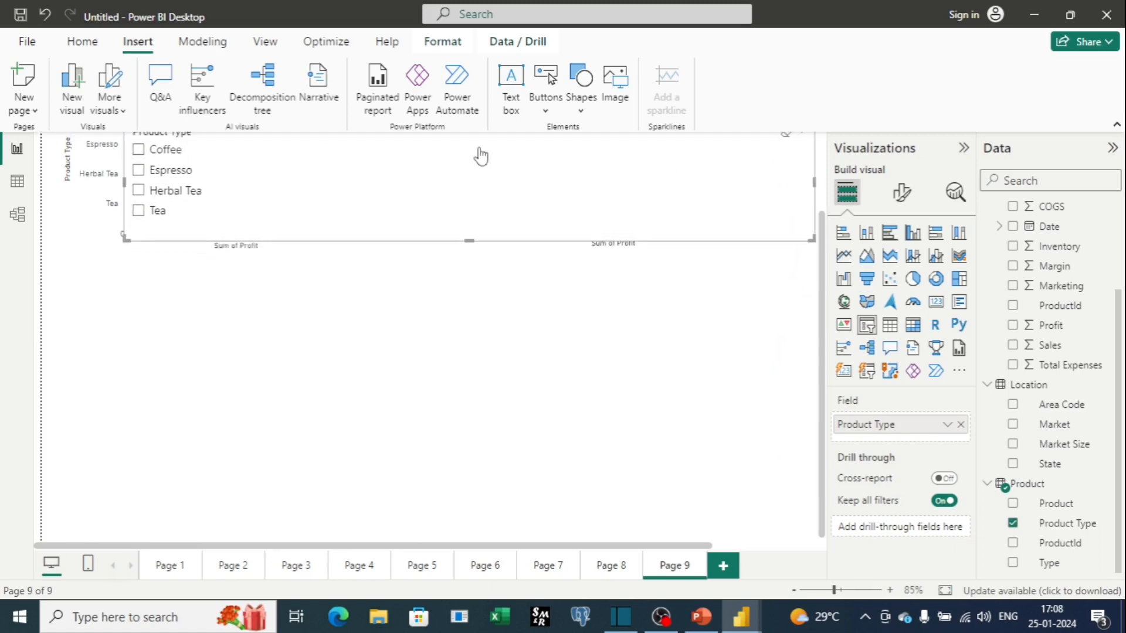
{"action": "scroll", "coordinate": [480, 156], "scroll_direction": "up", "scroll_amount": 2}
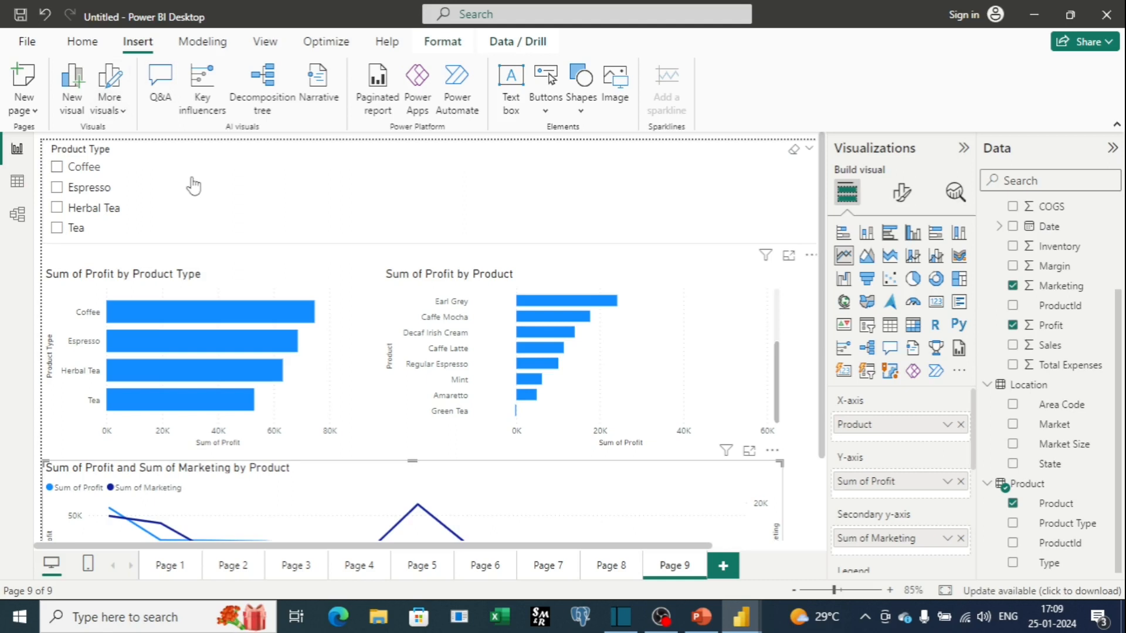
Select Espresso in the slicer and change the slicer style to Tile.
{"action": "left_click", "coordinate": [193, 187]}
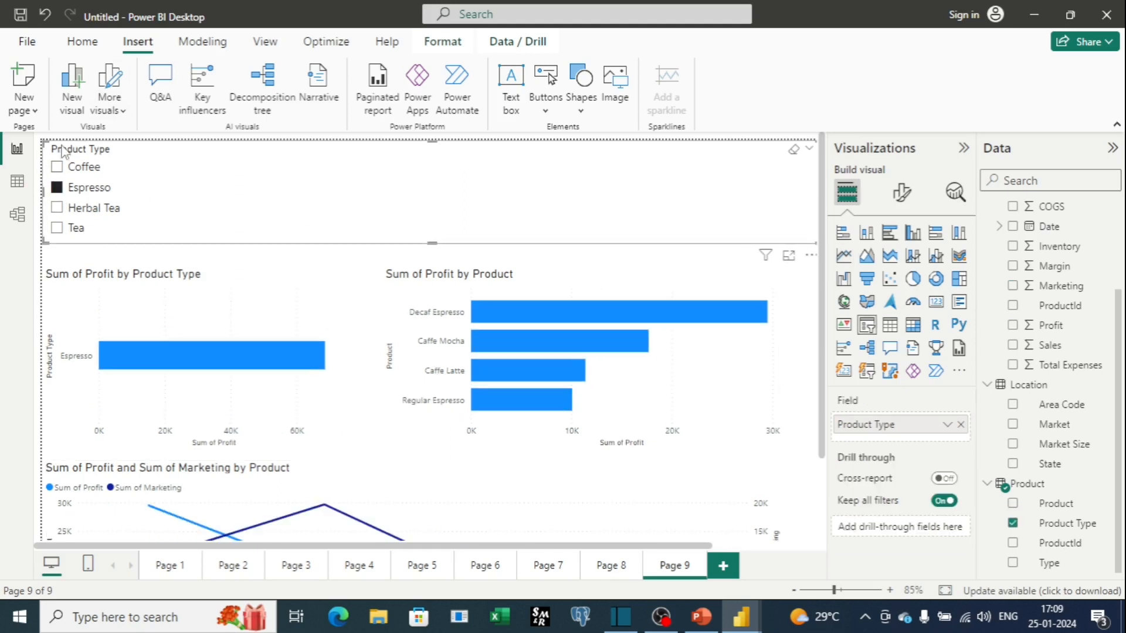
{"action": "left_click", "coordinate": [901, 202]}
{"action": "left_click", "coordinate": [909, 308]}
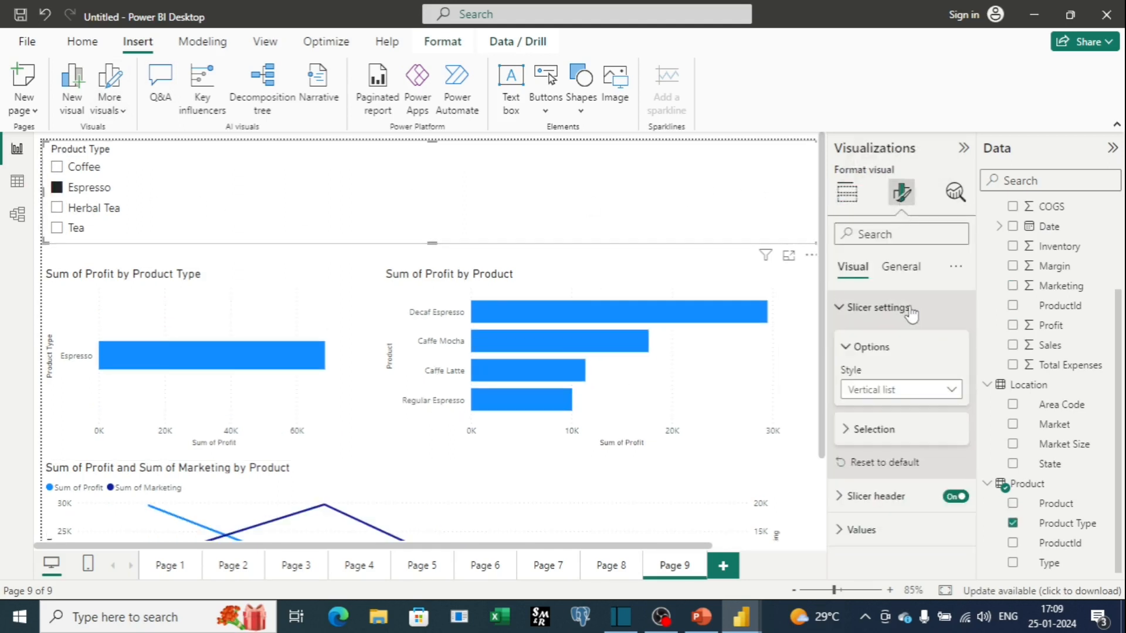
{"action": "left_click", "coordinate": [954, 391]}
{"action": "left_click", "coordinate": [857, 430]}
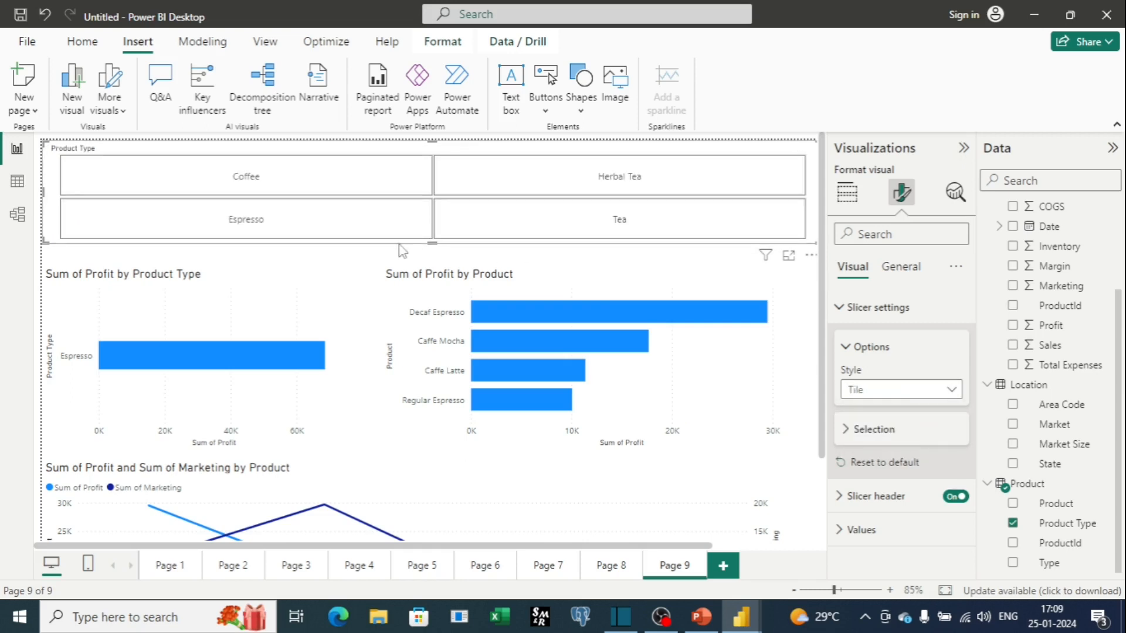
Shrink the tile slicer's height to a single row of tiles.
{"action": "left_click_drag", "start_coordinate": [432, 238], "coordinate": [444, 205]}
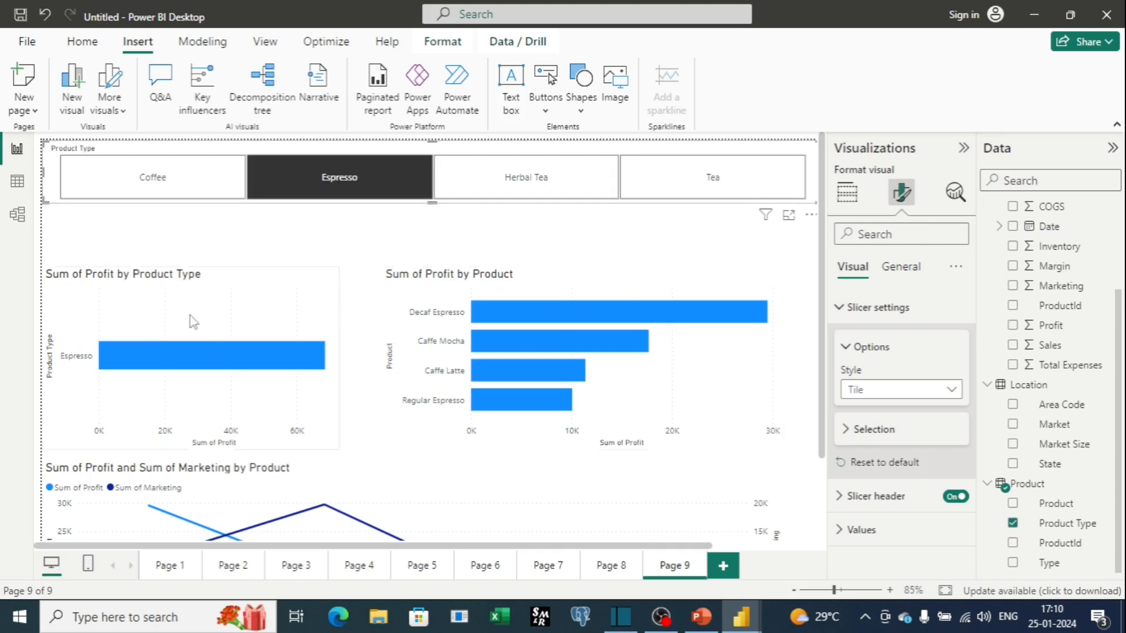
{"action": "scroll", "coordinate": [612, 381], "scroll_direction": "down", "scroll_amount": 2}
{"action": "scroll", "coordinate": [612, 381], "scroll_direction": "up", "scroll_amount": 2}
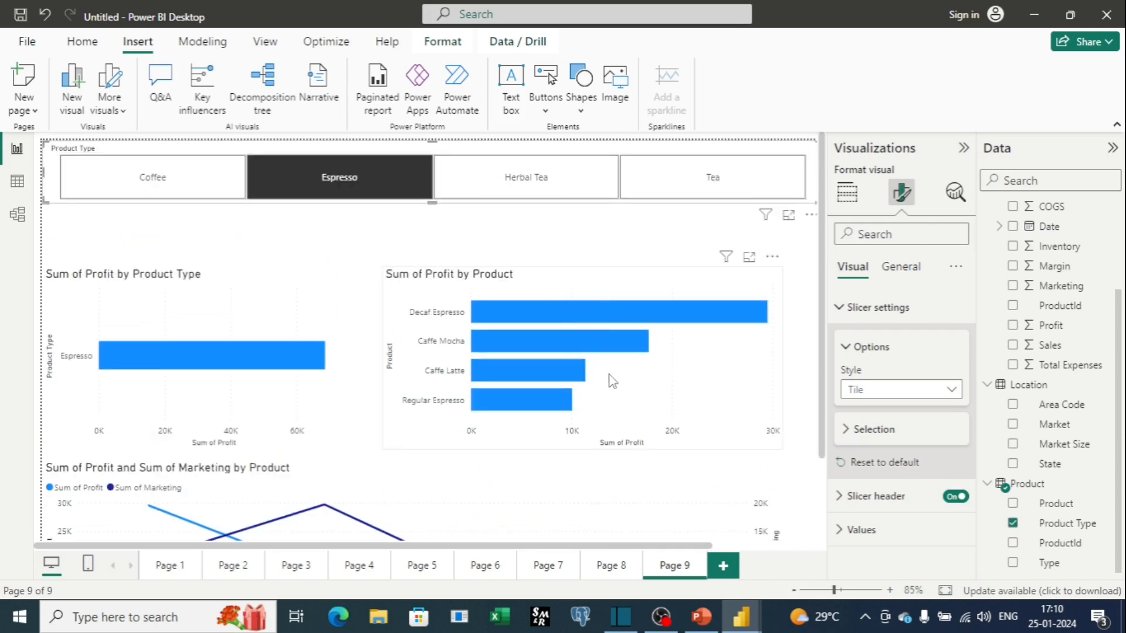
Filter the charts by selecting Herbal Tea, Tea, and then Coffee in the slicer.
{"action": "left_click", "coordinate": [548, 198]}
{"action": "scroll", "coordinate": [712, 392], "scroll_direction": "down", "scroll_amount": 2}
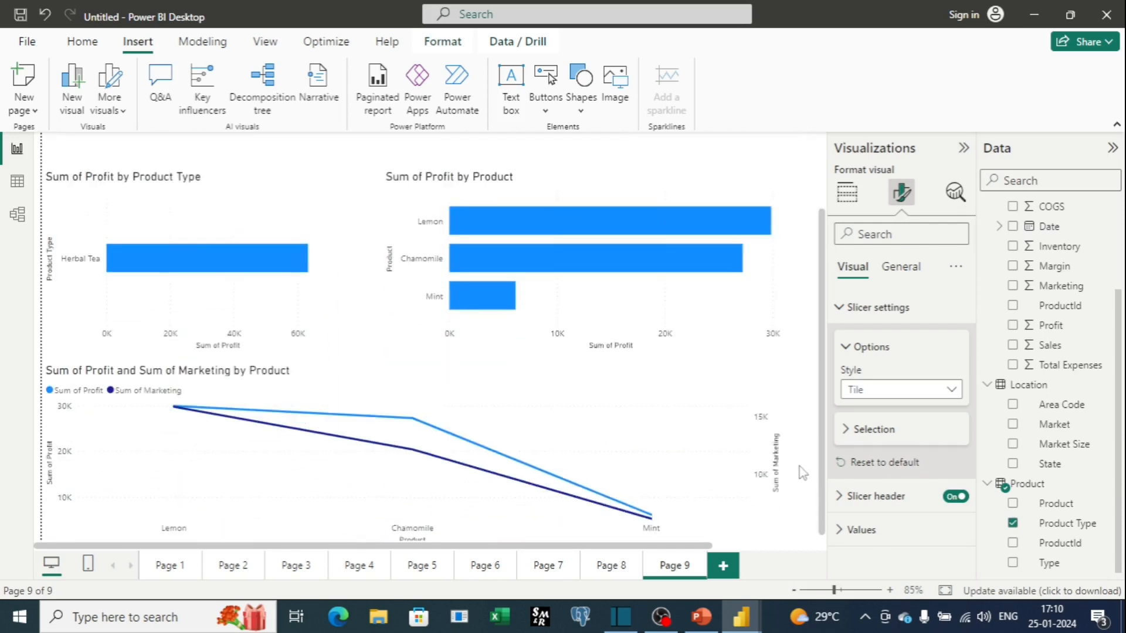
{"action": "scroll", "coordinate": [712, 392], "scroll_direction": "up", "scroll_amount": 2}
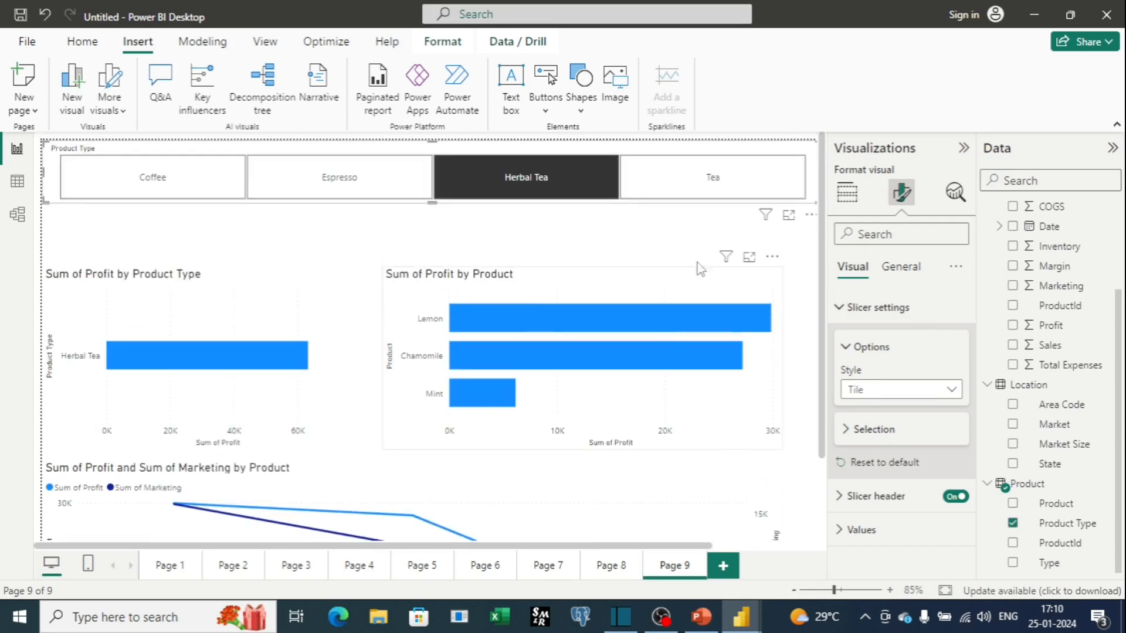
{"action": "left_click", "coordinate": [742, 172]}
{"action": "left_click", "coordinate": [120, 198]}
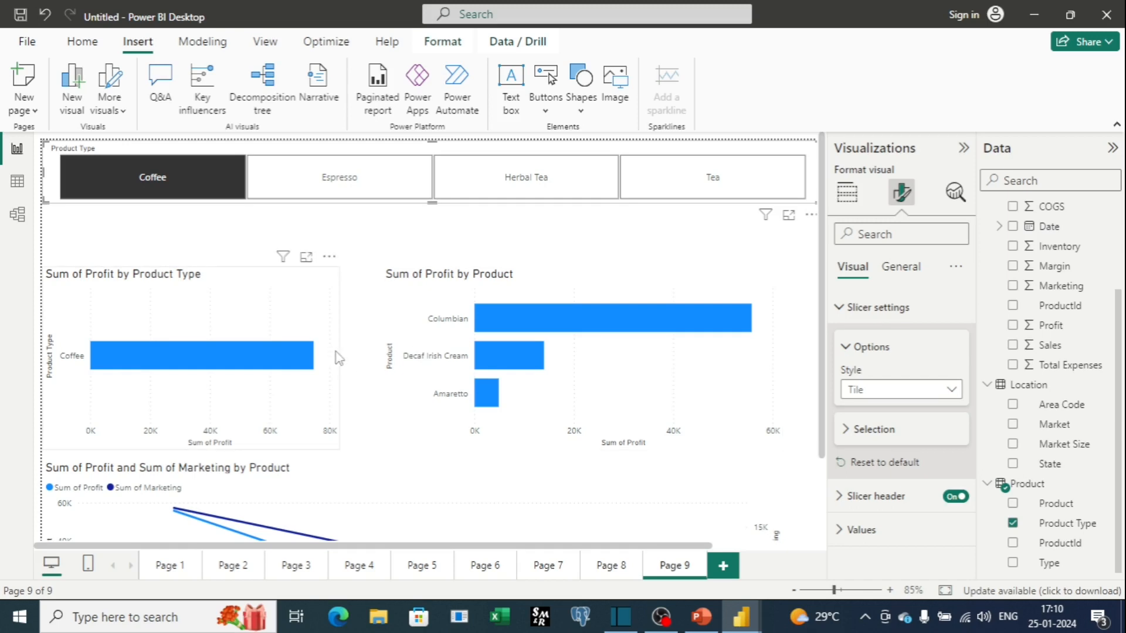
Add Espresso, Herbal Tea and Tea to the Coffee selection in the slicer.
{"action": "left_click", "coordinate": [364, 196], "text": "ctrl"}
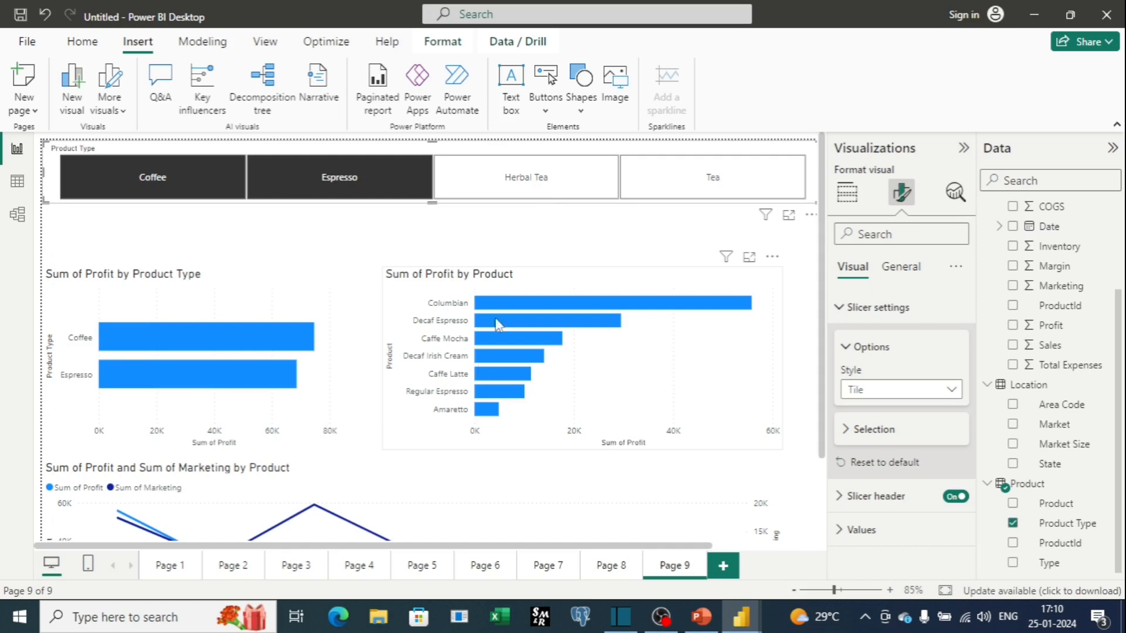
{"action": "left_click", "coordinate": [549, 192], "text": "ctrl"}
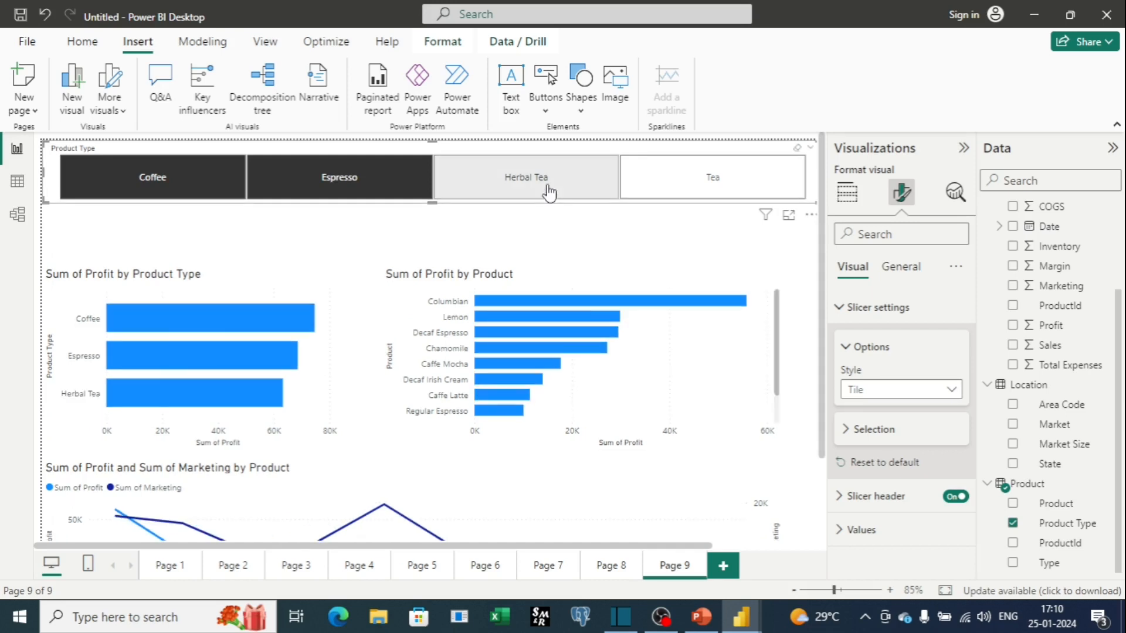
{"action": "left_click", "coordinate": [744, 193], "text": "ctrl"}
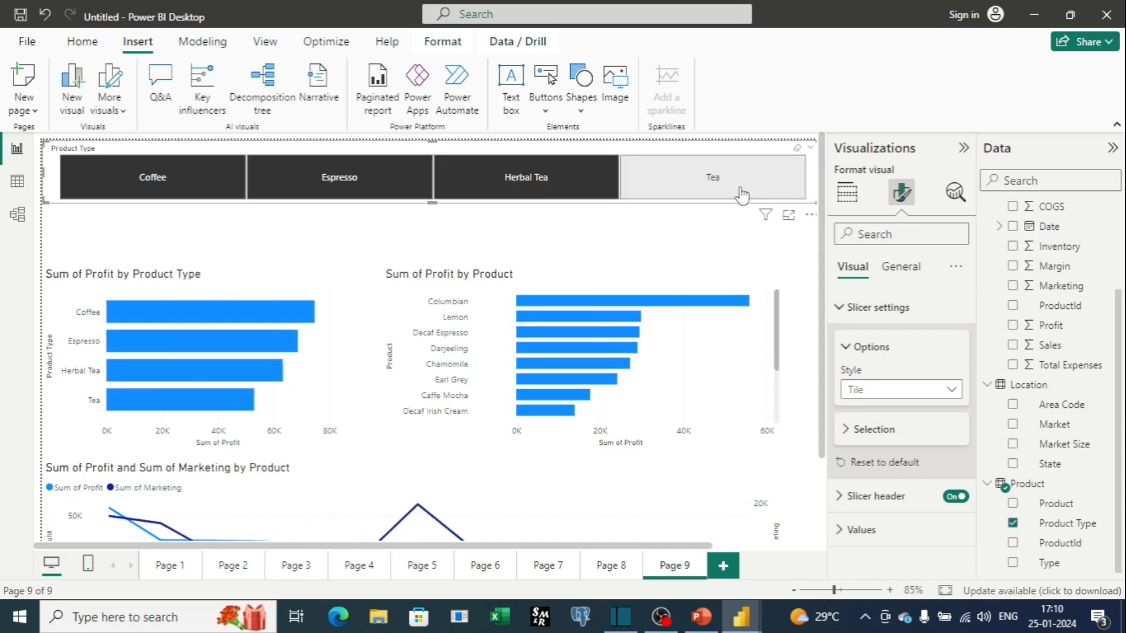
Clear all selections in the Product Type slicer.
{"action": "scroll", "coordinate": [692, 262], "scroll_direction": "down", "scroll_amount": 3}
{"action": "scroll", "coordinate": [685, 342], "scroll_direction": "up", "scroll_amount": 3}
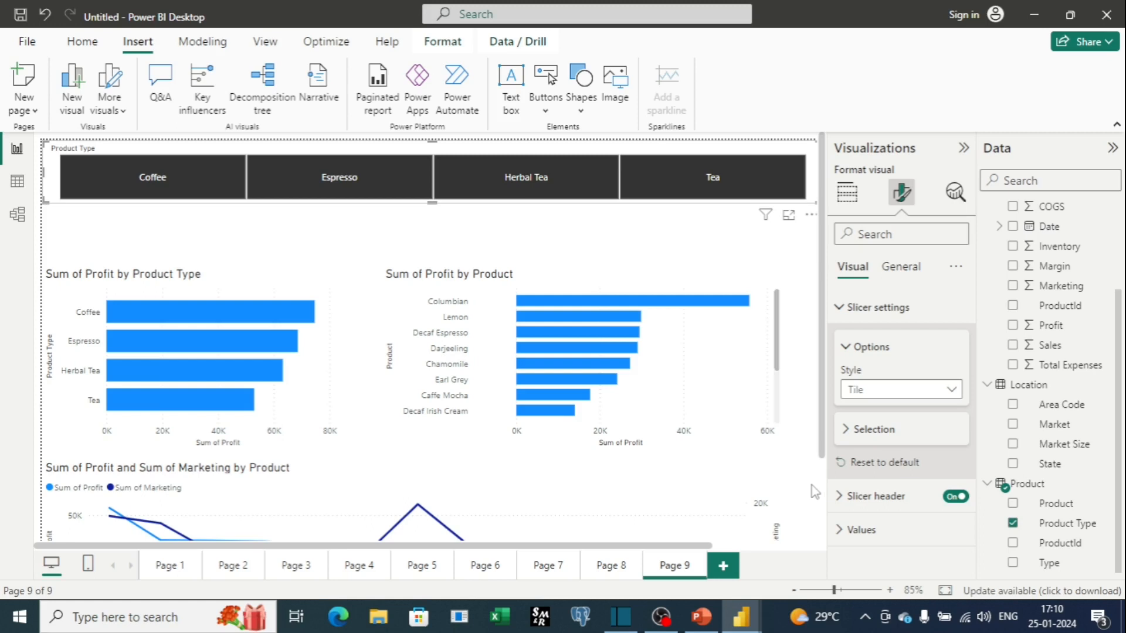
{"action": "left_click", "coordinate": [563, 413]}
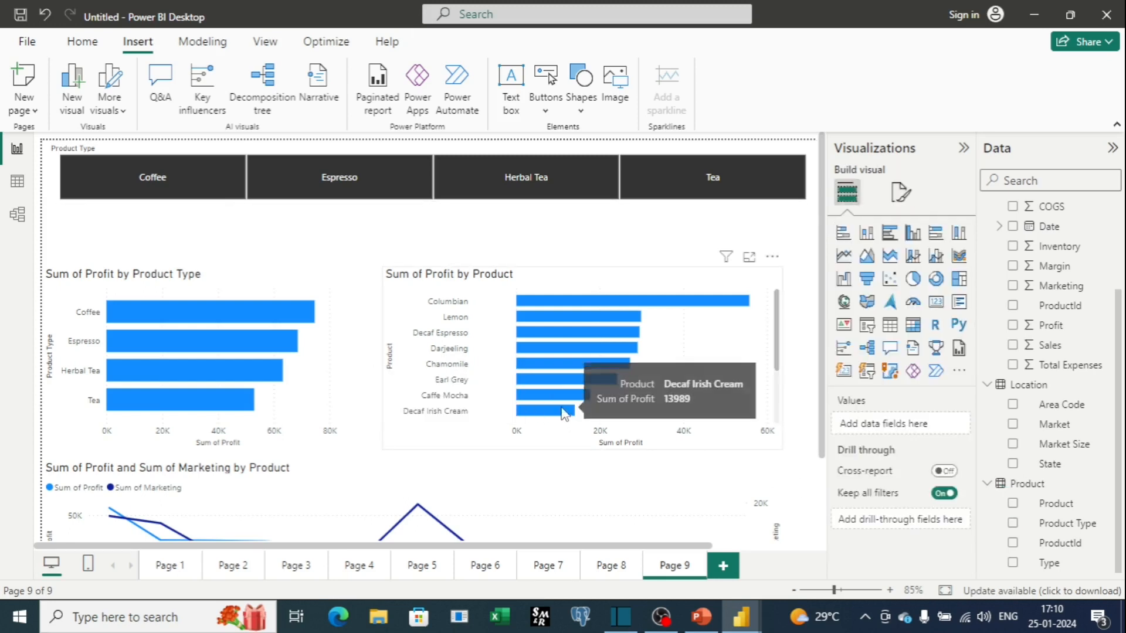
{"action": "left_click", "coordinate": [678, 192]}
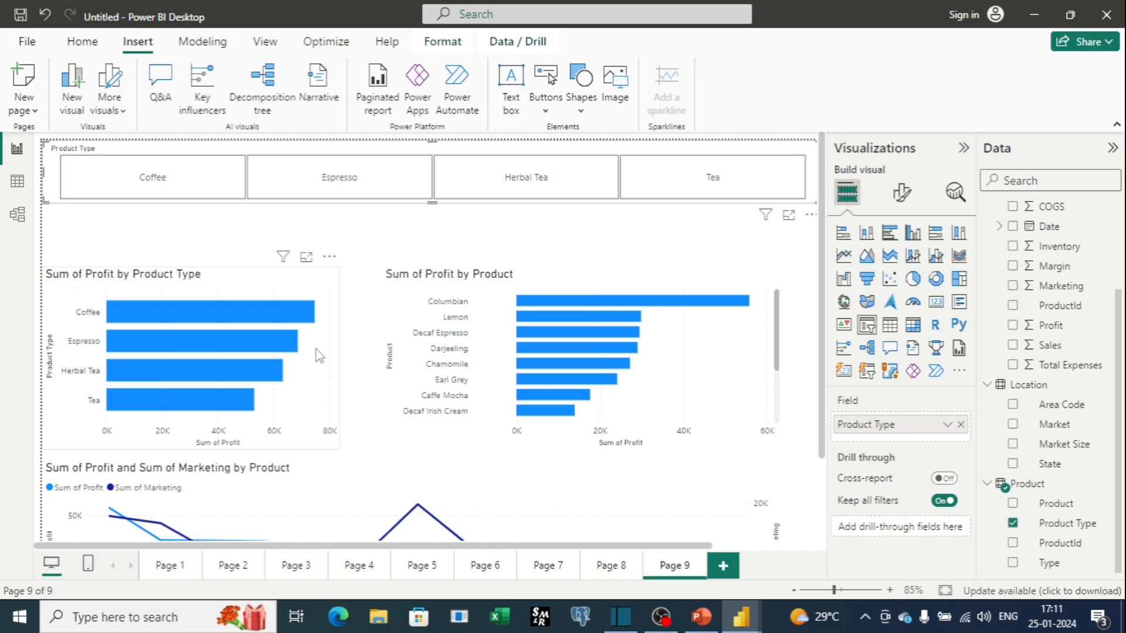
Select the Coffee bar in the Sum of Profit by Product Type chart to cross-highlight the other visuals.
{"action": "left_click", "coordinate": [300, 286]}
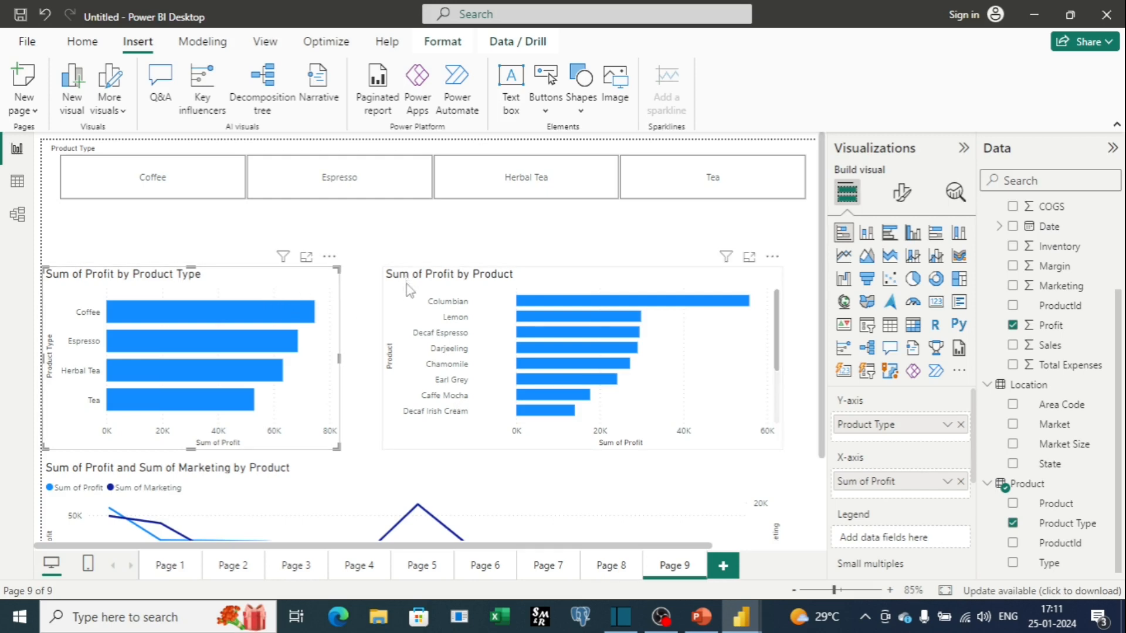
{"action": "scroll", "coordinate": [385, 286], "scroll_direction": "down", "scroll_amount": 3}
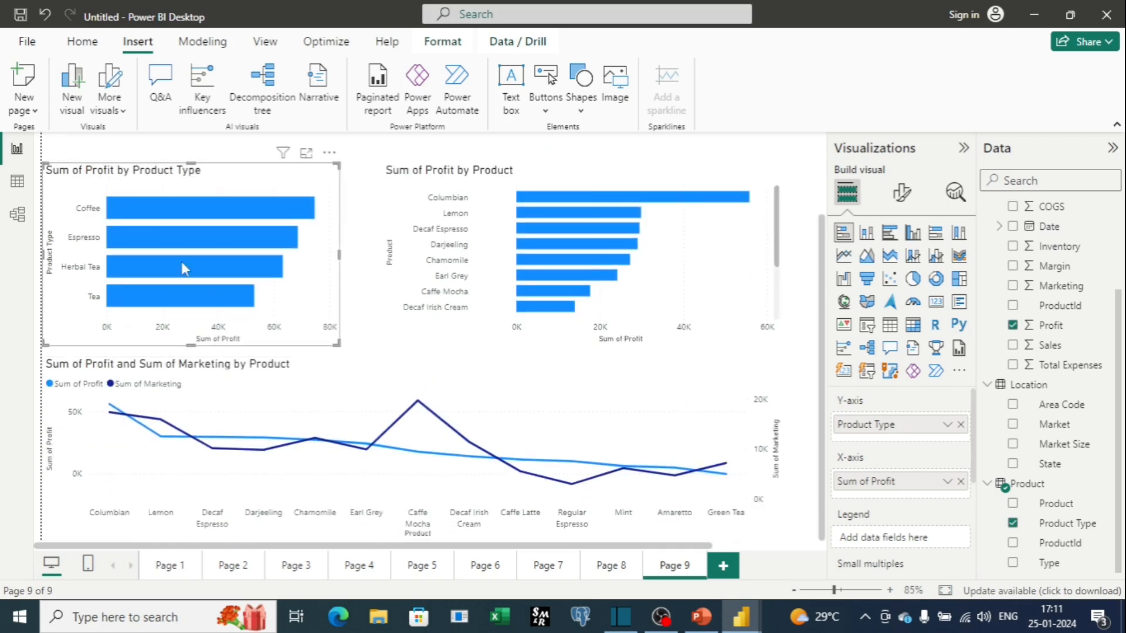
{"action": "left_click", "coordinate": [196, 213]}
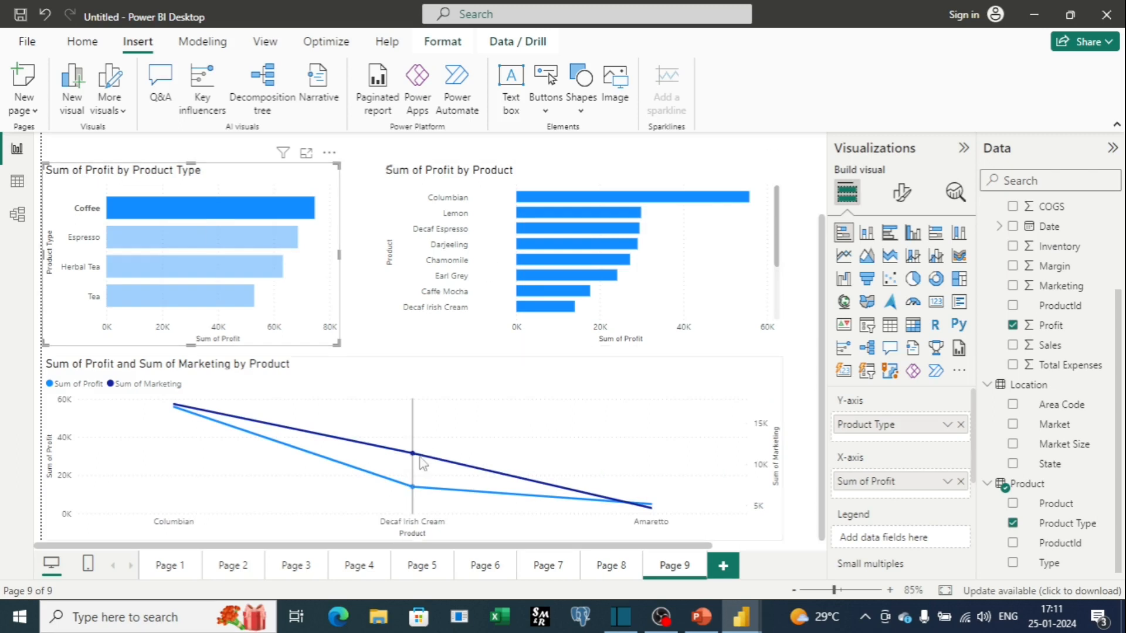
{"action": "mouse_move", "coordinate": [410, 473]}
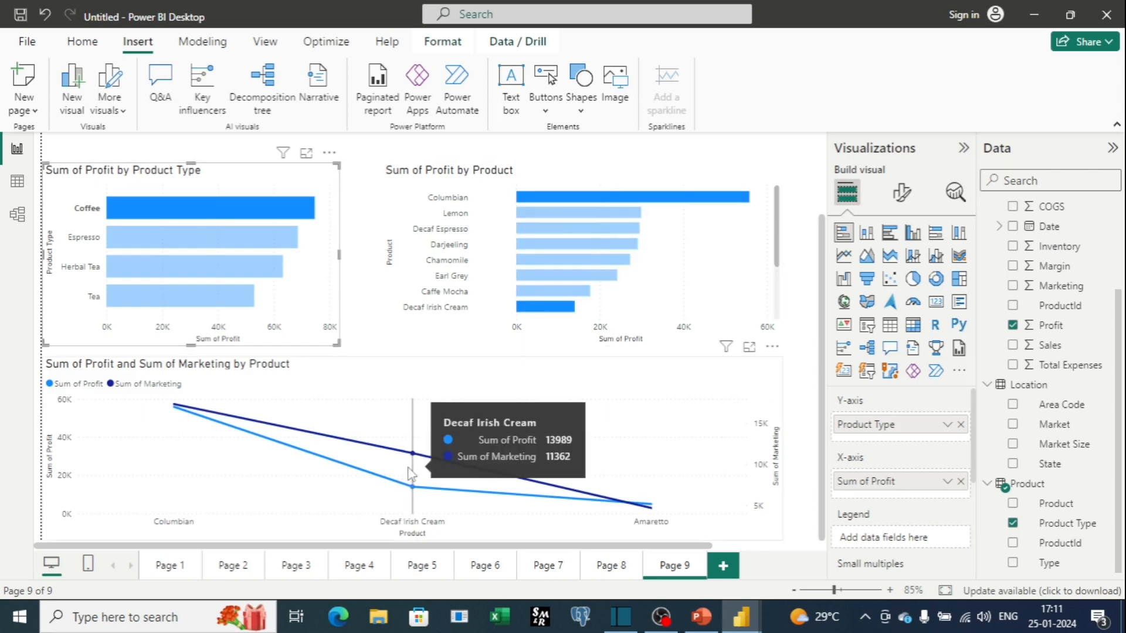
{"action": "scroll", "coordinate": [410, 474], "scroll_direction": "up", "scroll_amount": 3}
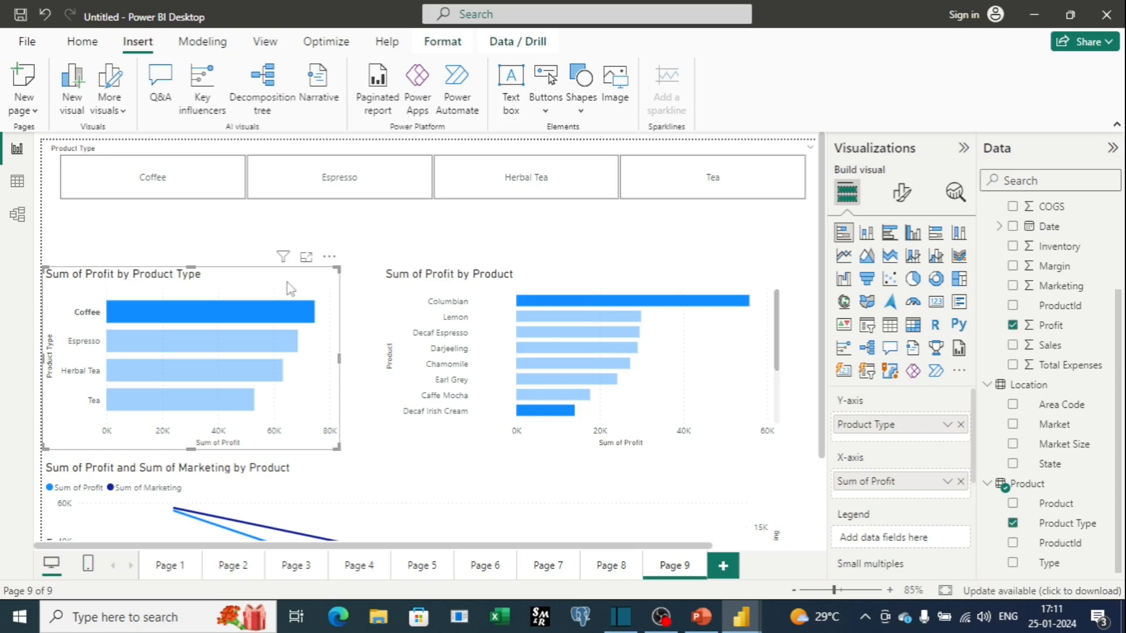
Turn on Edit interactions and set the line chart to ignore selections from the Product Type chart.
{"action": "left_click", "coordinate": [443, 41]}
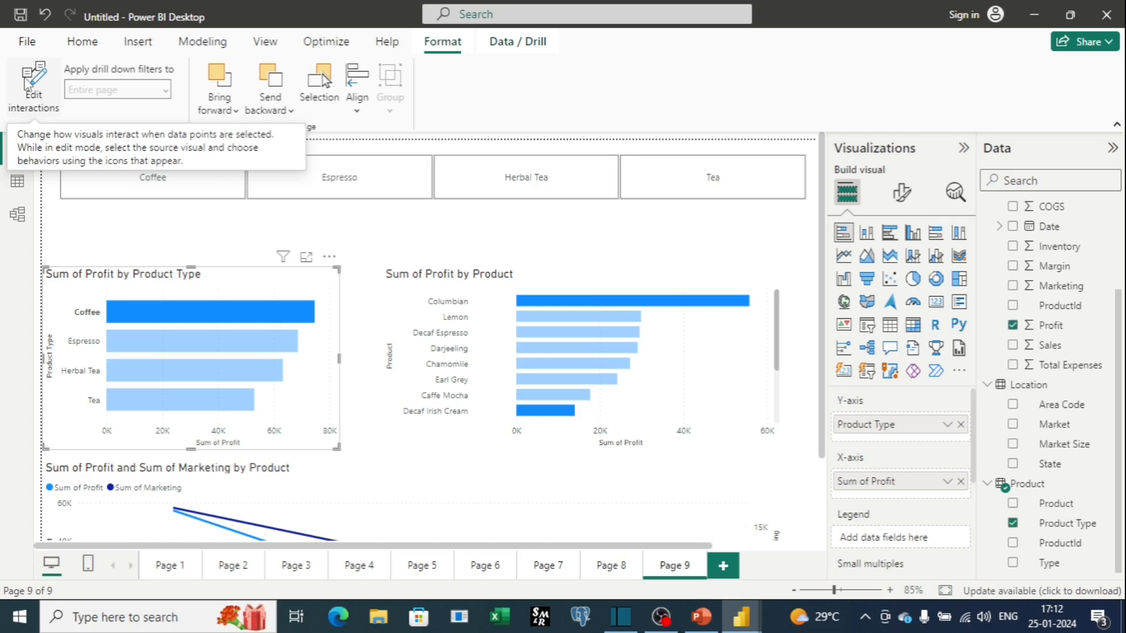
{"action": "left_click", "coordinate": [41, 98]}
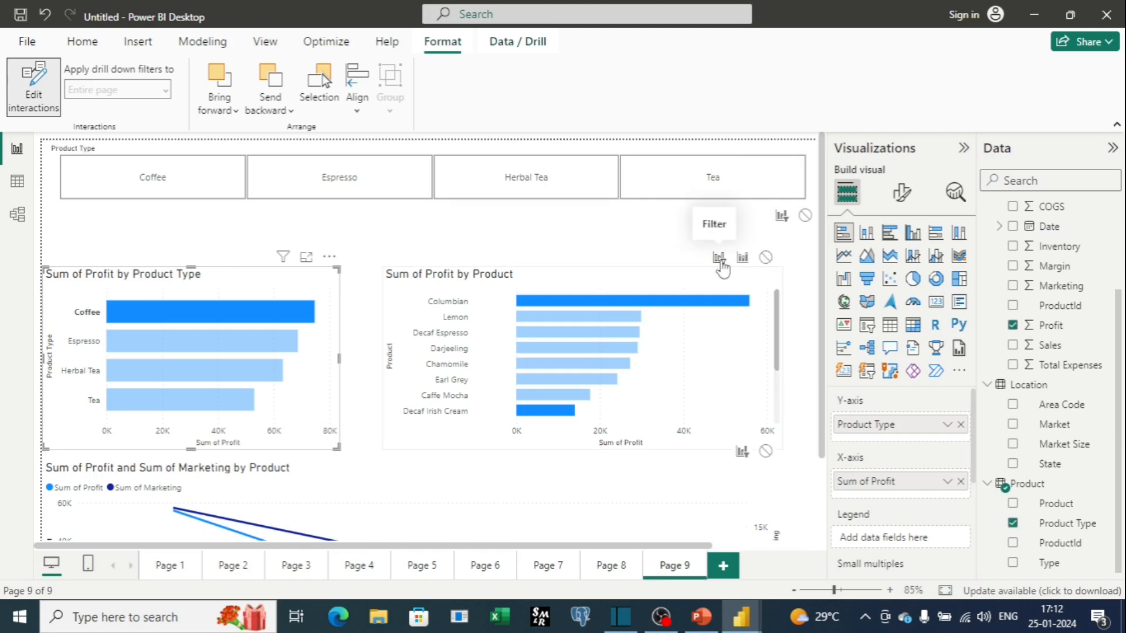
{"action": "scroll", "coordinate": [770, 268], "scroll_direction": "down", "scroll_amount": 3}
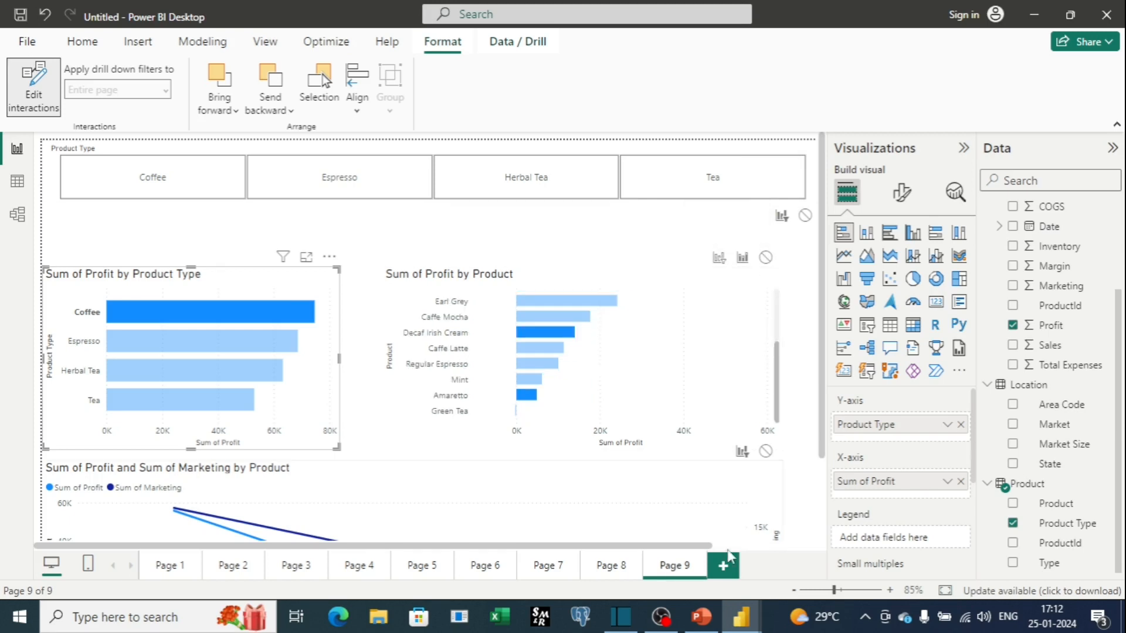
{"action": "scroll", "coordinate": [707, 351], "scroll_direction": "down", "scroll_amount": 3}
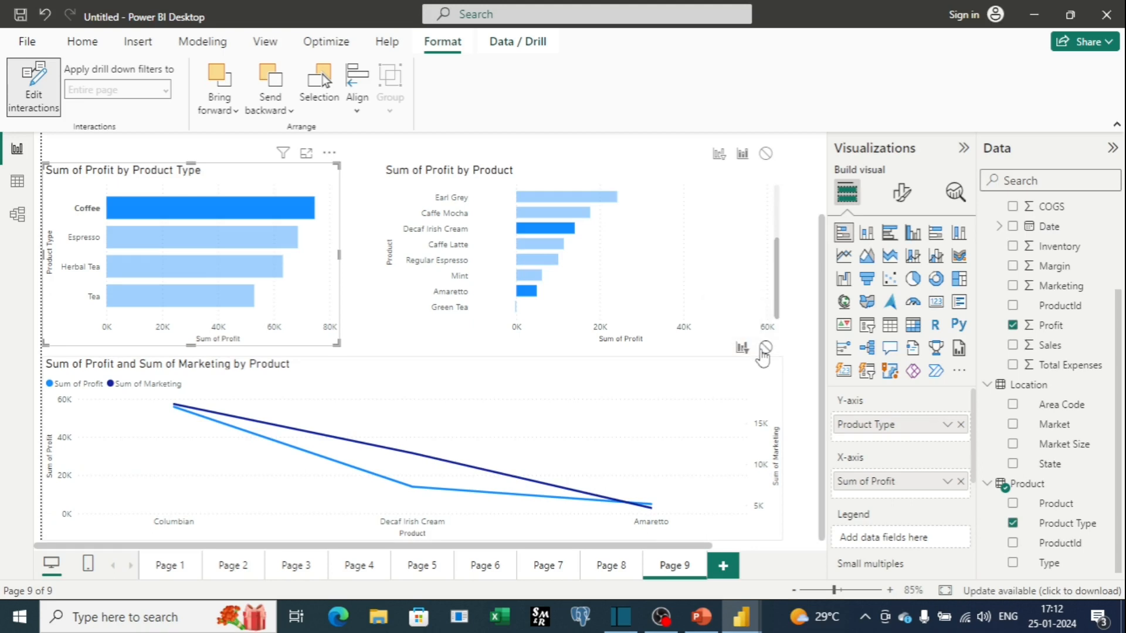
{"action": "scroll", "coordinate": [740, 431], "scroll_direction": "up", "scroll_amount": 3}
{"action": "scroll", "coordinate": [740, 431], "scroll_direction": "up", "scroll_amount": 1}
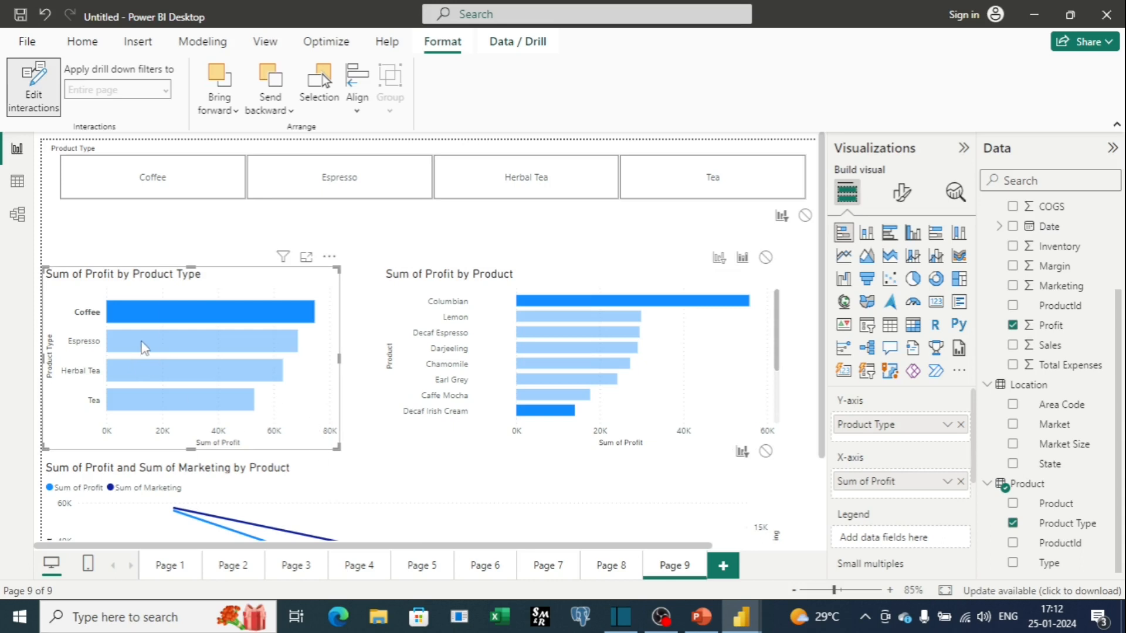
{"action": "scroll", "coordinate": [294, 463], "scroll_direction": "down", "scroll_amount": 3}
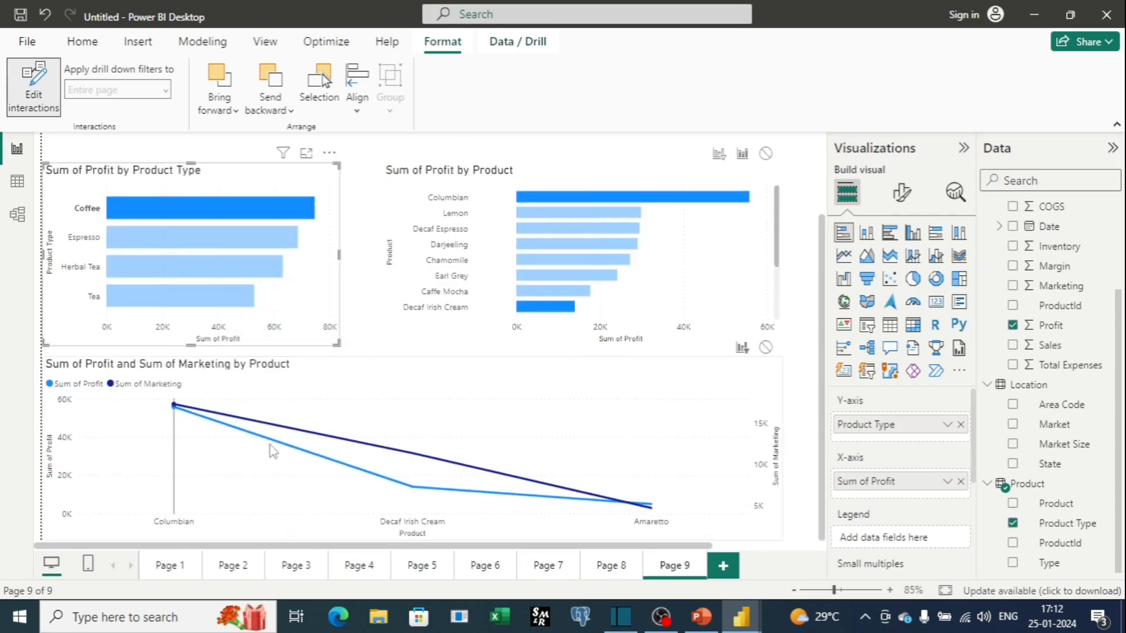
{"action": "mouse_move", "coordinate": [270, 446]}
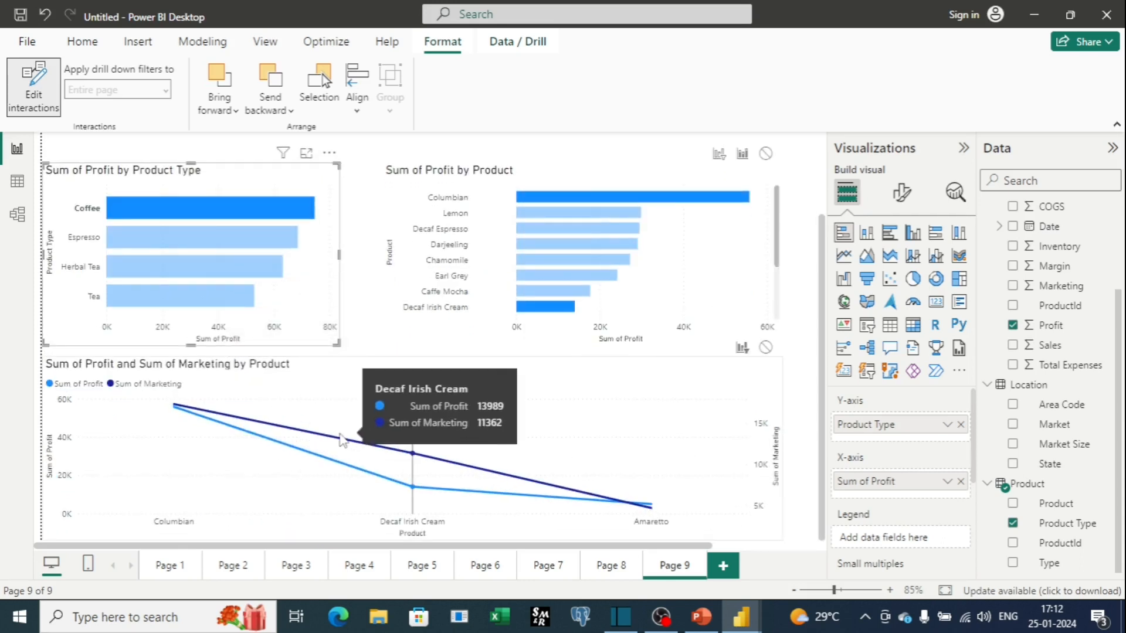
{"action": "left_click", "coordinate": [766, 347]}
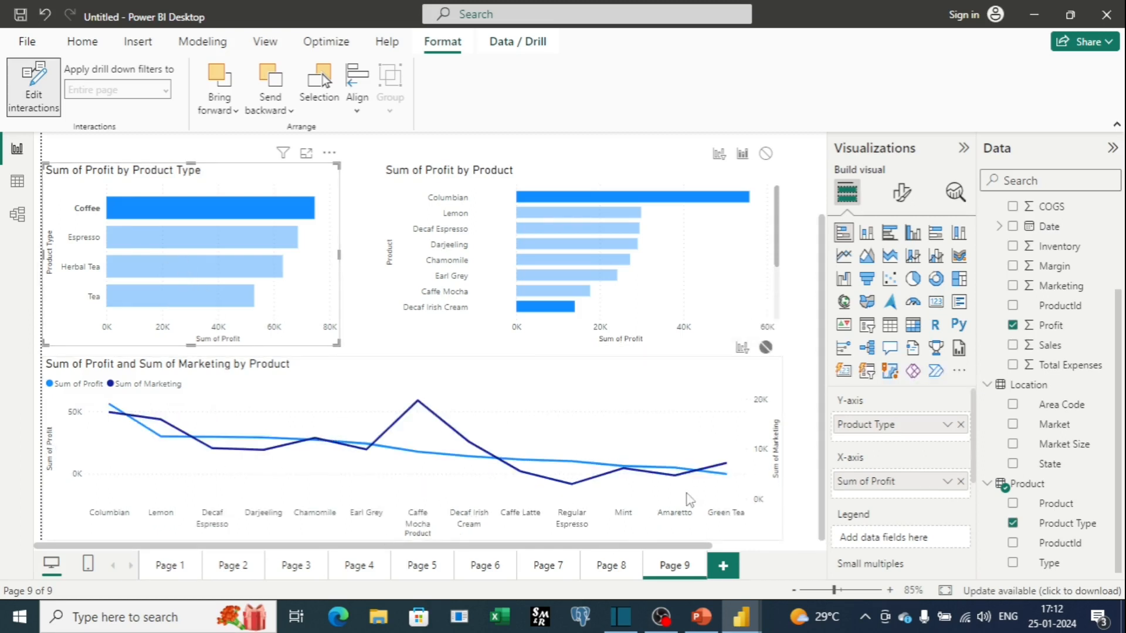
Select Tea and then Espresso in the Product Type chart to test the edited interactions.
{"action": "left_click", "coordinate": [126, 301]}
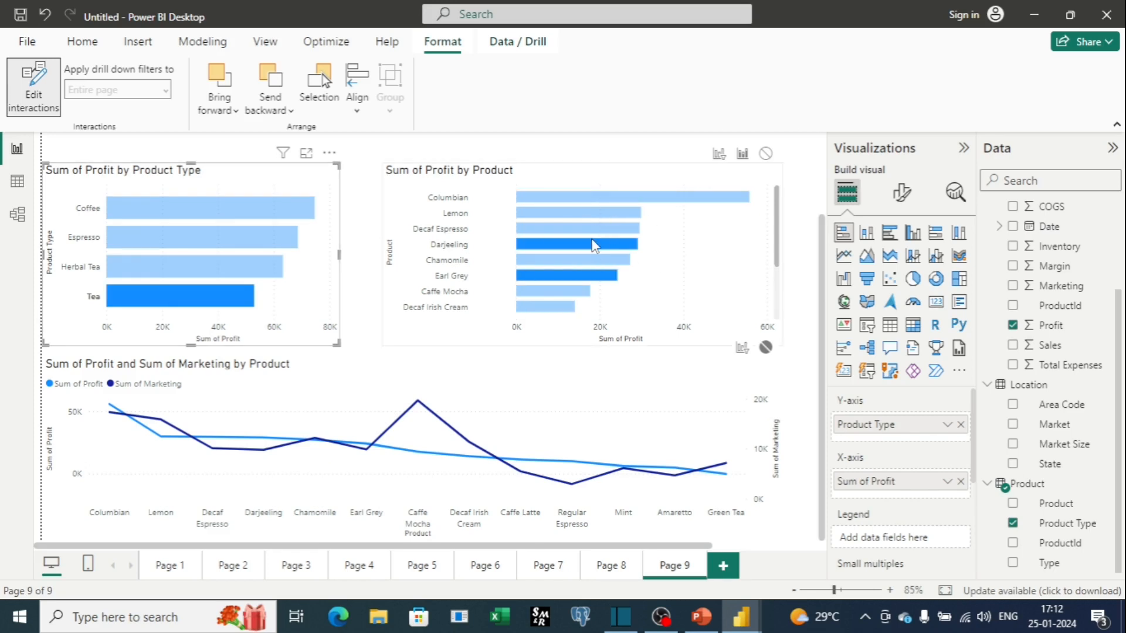
{"action": "mouse_move", "coordinate": [594, 246]}
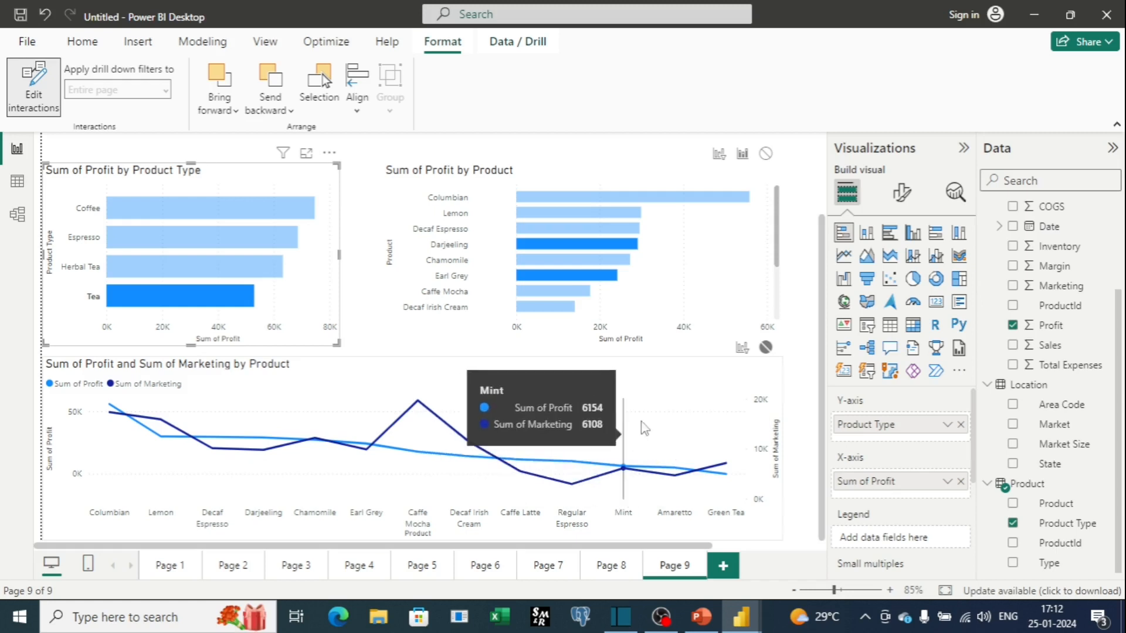
{"action": "left_click", "coordinate": [709, 275]}
{"action": "left_click", "coordinate": [145, 237]}
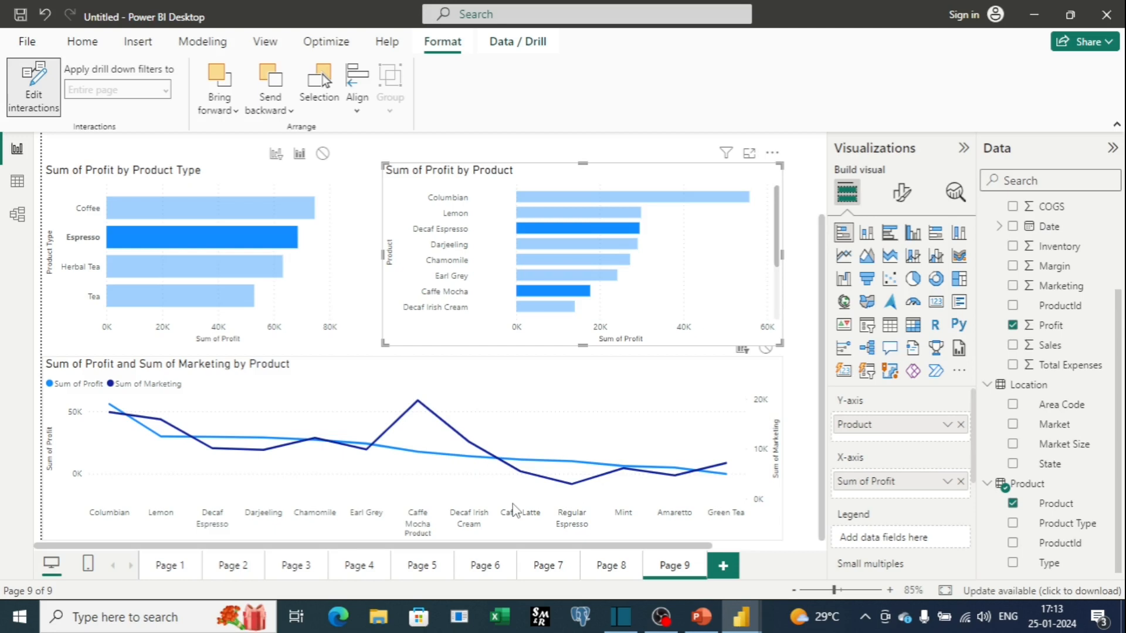
{"action": "scroll", "coordinate": [513, 510], "scroll_direction": "up", "scroll_amount": 3}
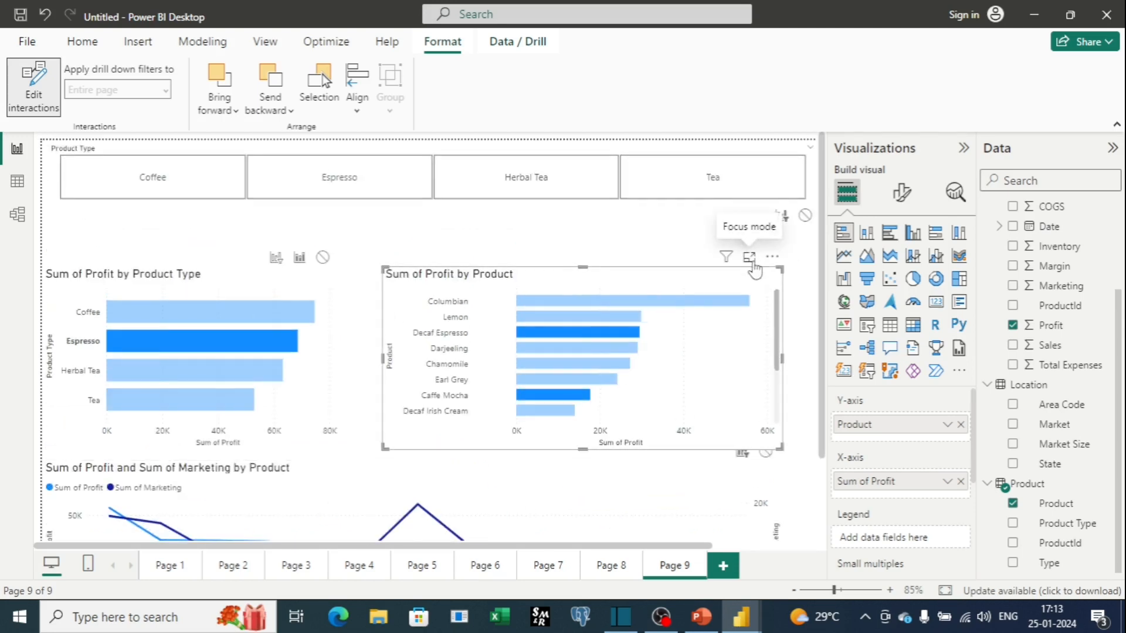
Set the Sum of Profit by Product chart to be filtered by the Product Type chart, then select Herbal Tea.
{"action": "left_click", "coordinate": [308, 285]}
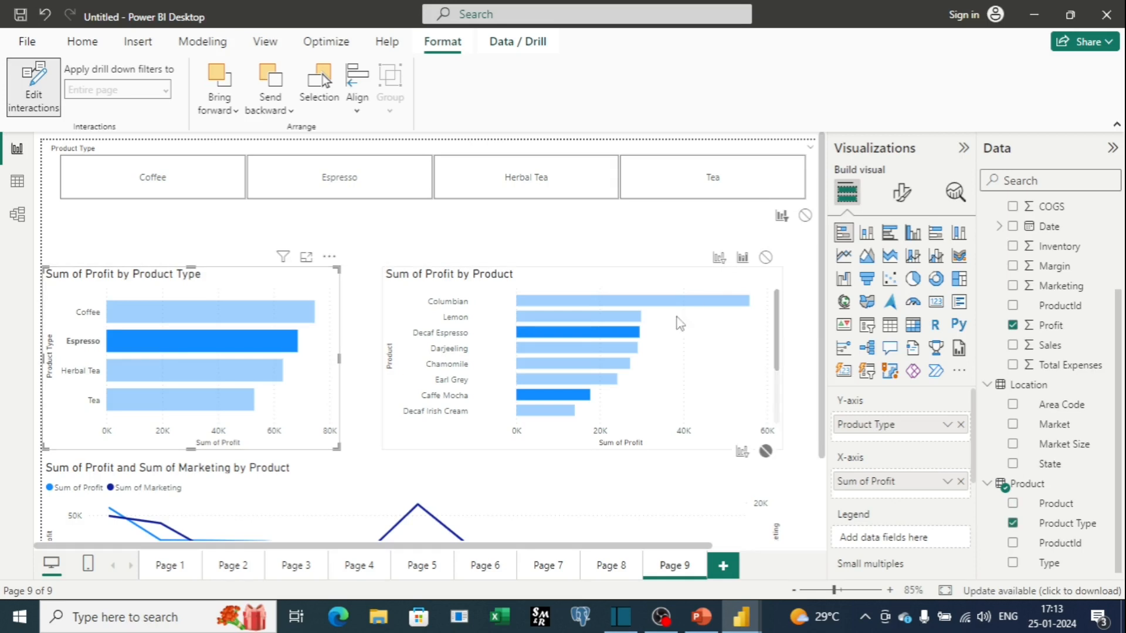
{"action": "left_click", "coordinate": [719, 258]}
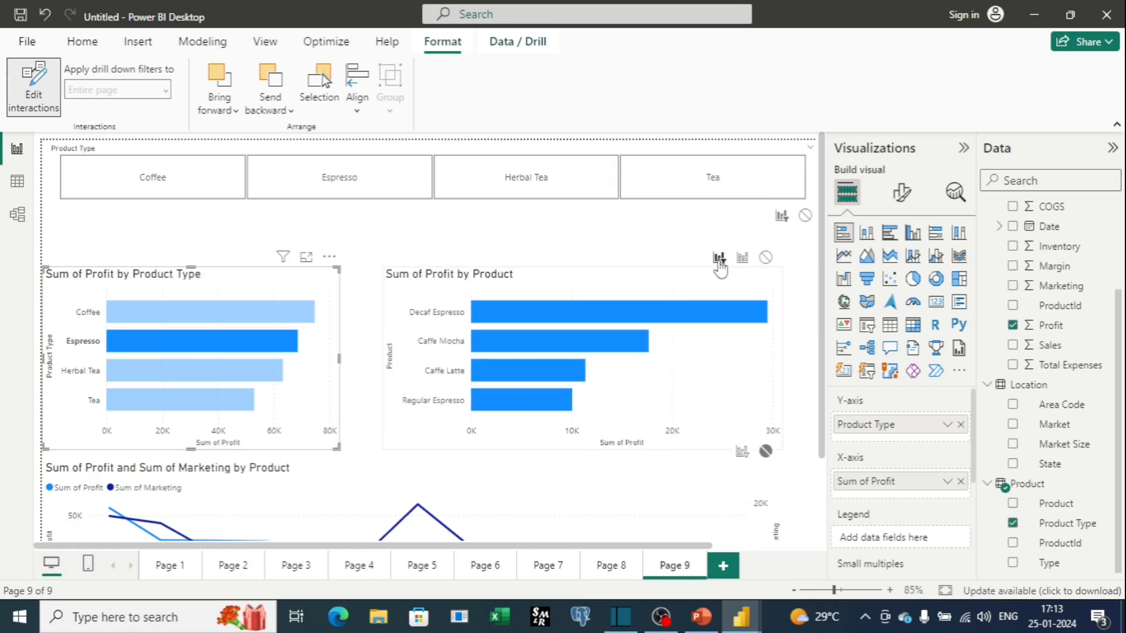
{"action": "scroll", "coordinate": [510, 404], "scroll_direction": "down", "scroll_amount": 3}
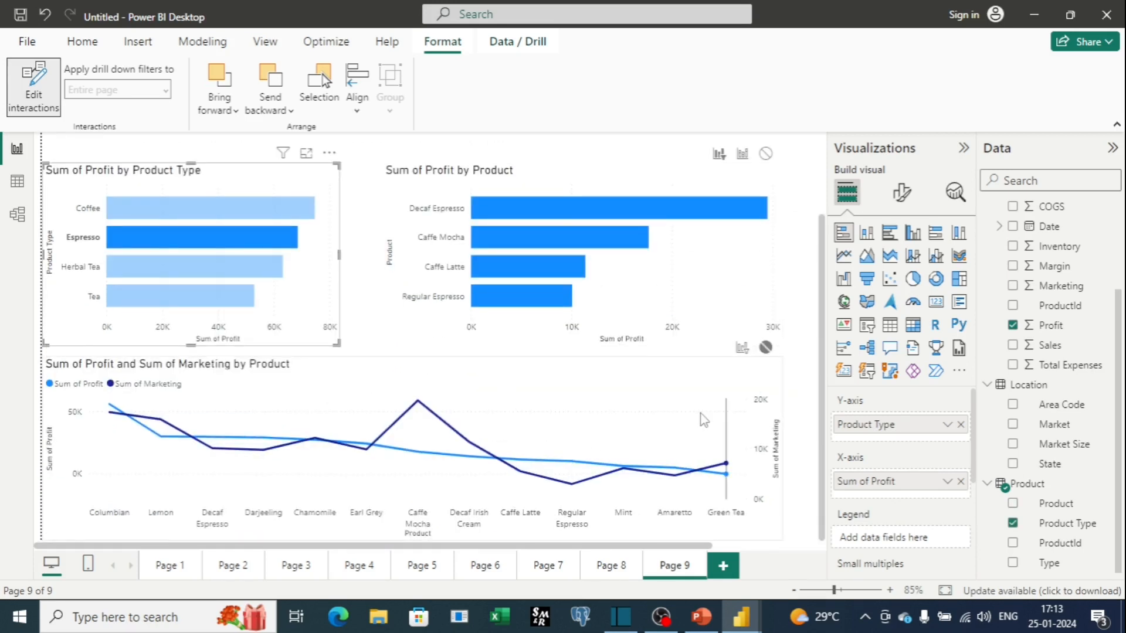
{"action": "left_click", "coordinate": [149, 270]}
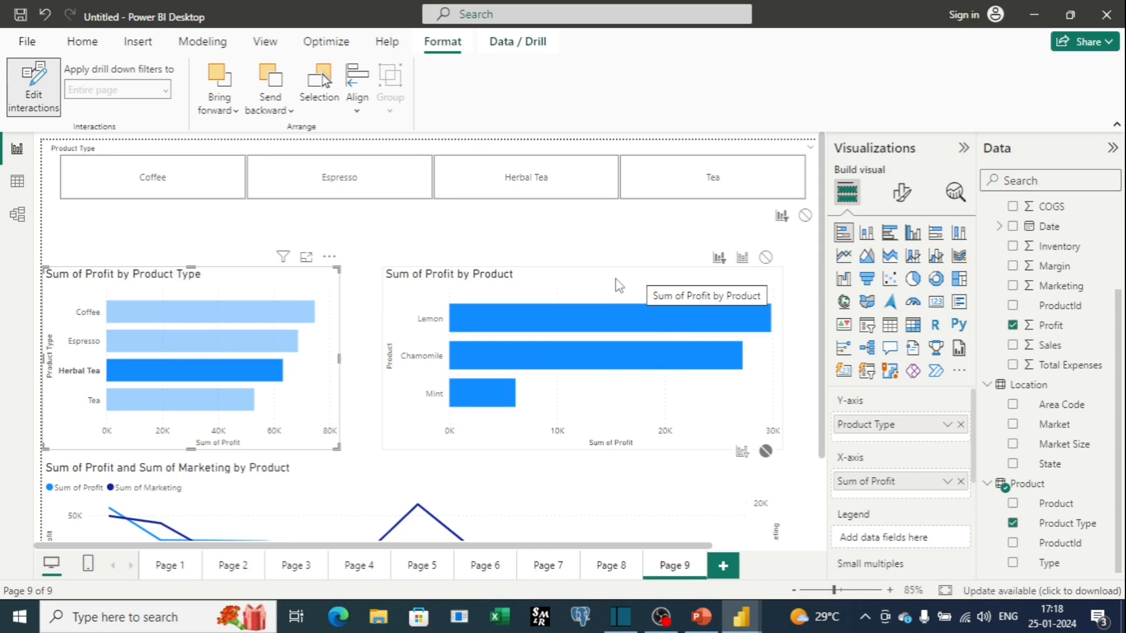
{"action": "scroll", "coordinate": [645, 263], "scroll_direction": "down", "scroll_amount": 3}
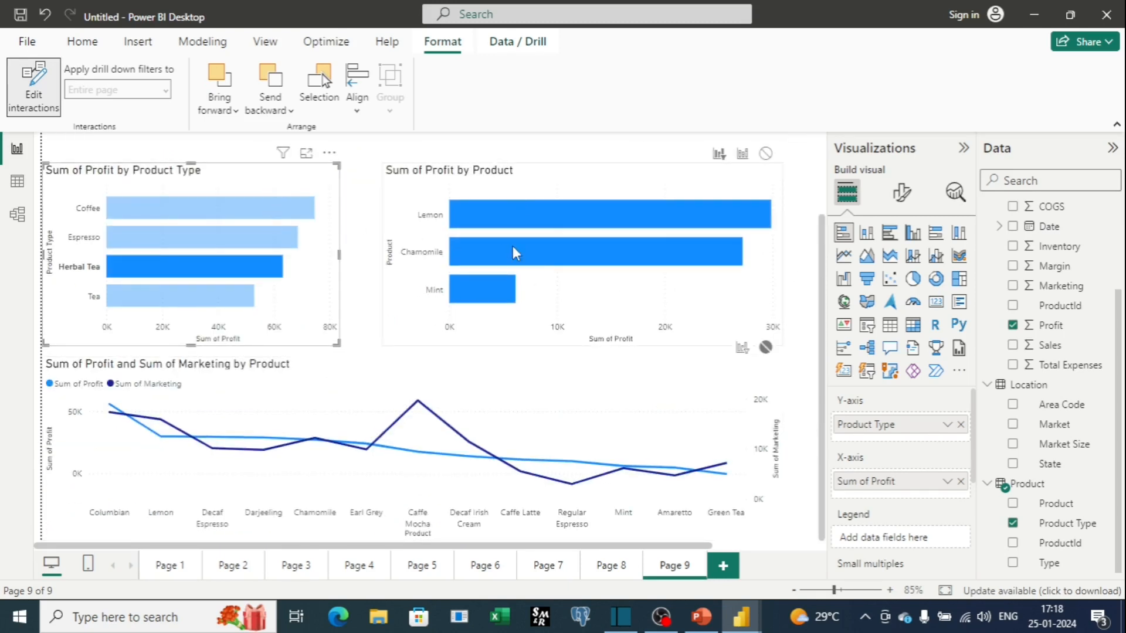
{"action": "scroll", "coordinate": [516, 264], "scroll_direction": "up", "scroll_amount": 3}
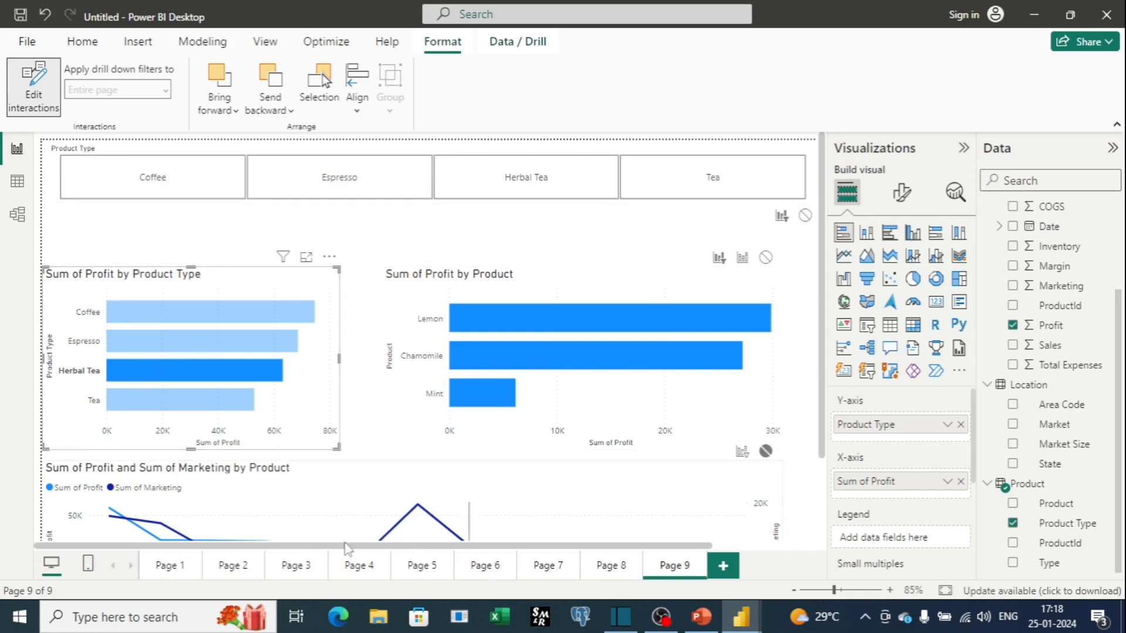
{"action": "scroll", "coordinate": [803, 328], "scroll_direction": "down", "scroll_amount": 3}
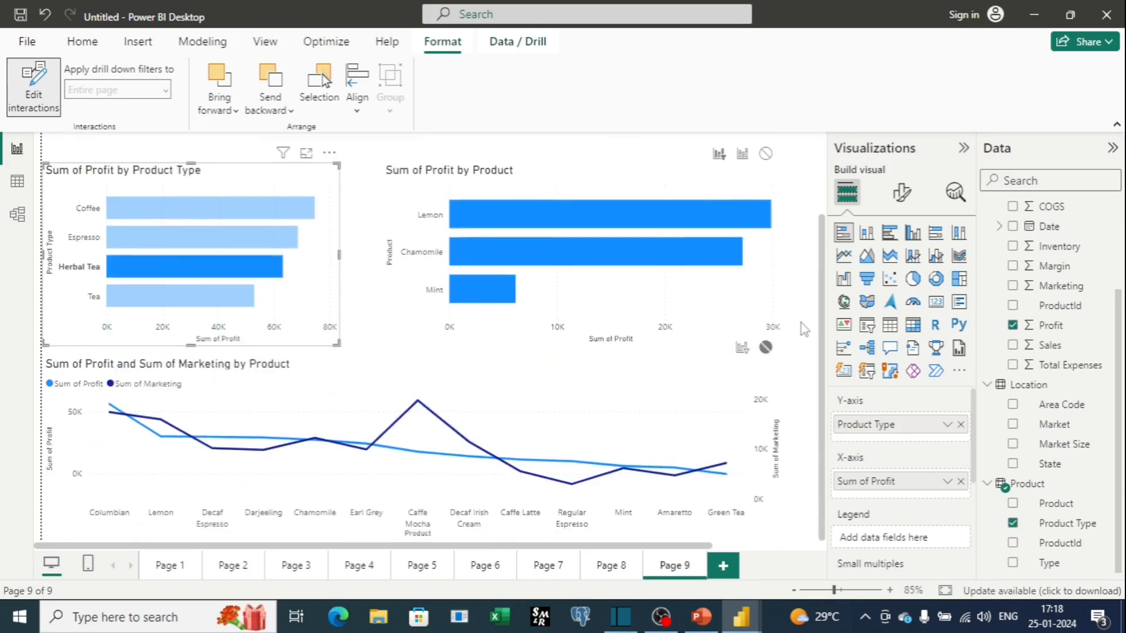
{"action": "scroll", "coordinate": [805, 329], "scroll_direction": "up", "scroll_amount": 3}
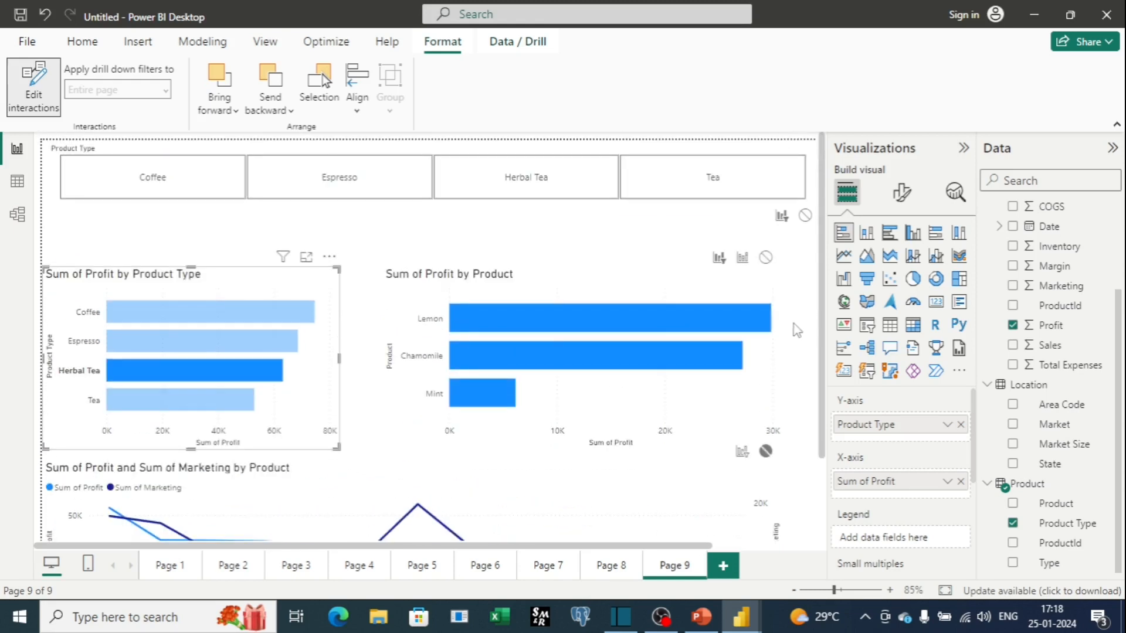
Deselect the visuals, open the page's format settings and expand Page information.
{"action": "left_click", "coordinate": [811, 250]}
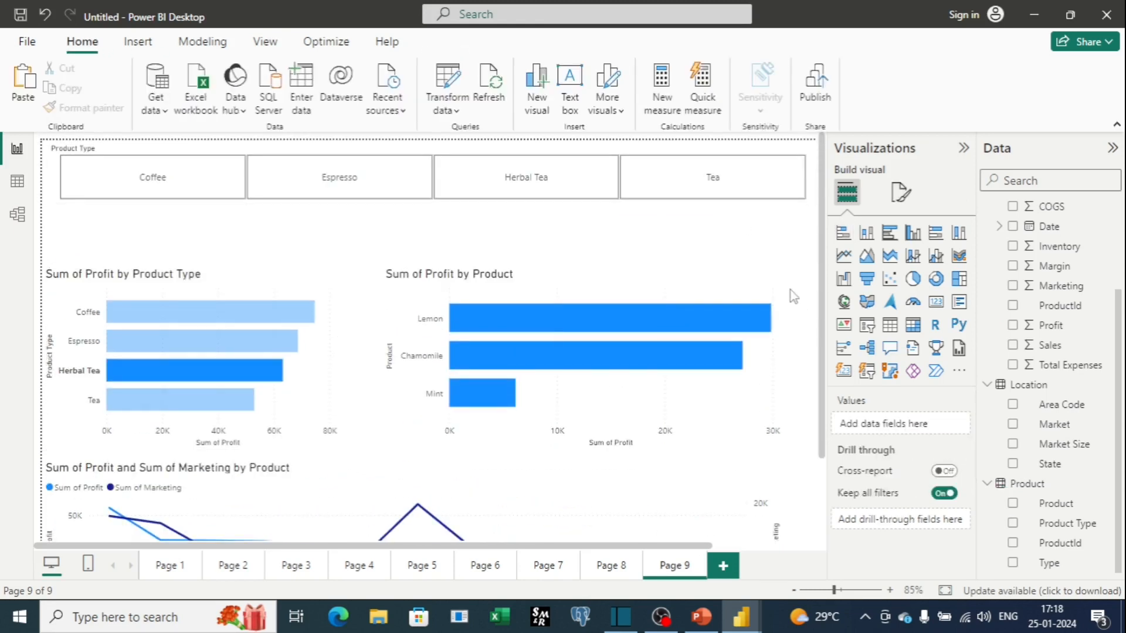
{"action": "scroll", "coordinate": [797, 302], "scroll_direction": "down", "scroll_amount": 3}
{"action": "scroll", "coordinate": [380, 208], "scroll_direction": "up", "scroll_amount": 3}
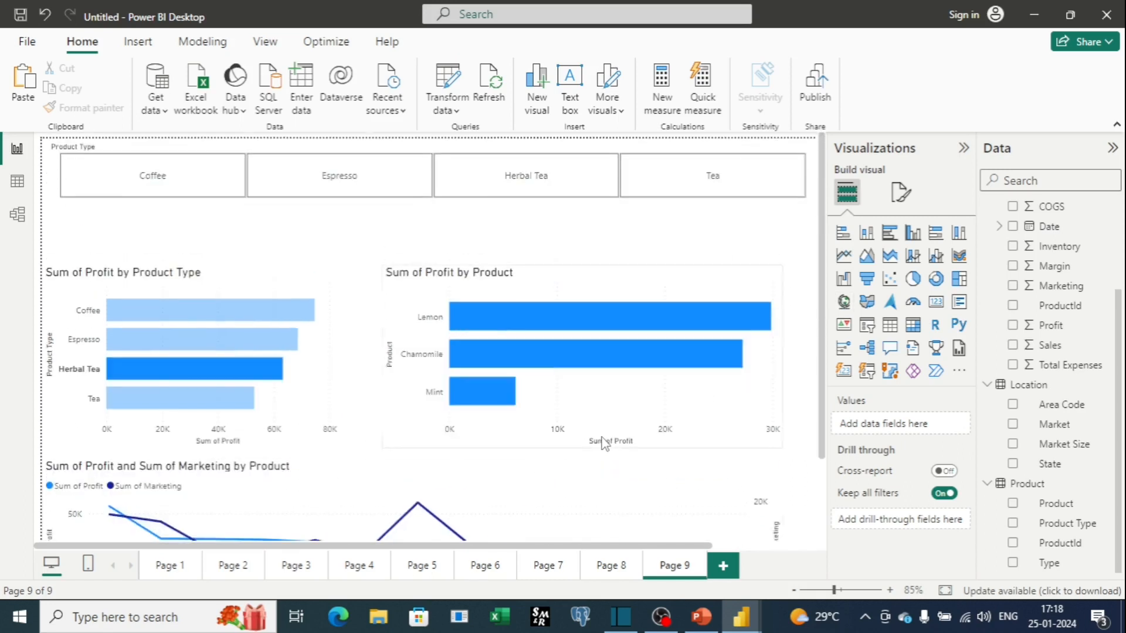
{"action": "scroll", "coordinate": [528, 469], "scroll_direction": "down", "scroll_amount": 3}
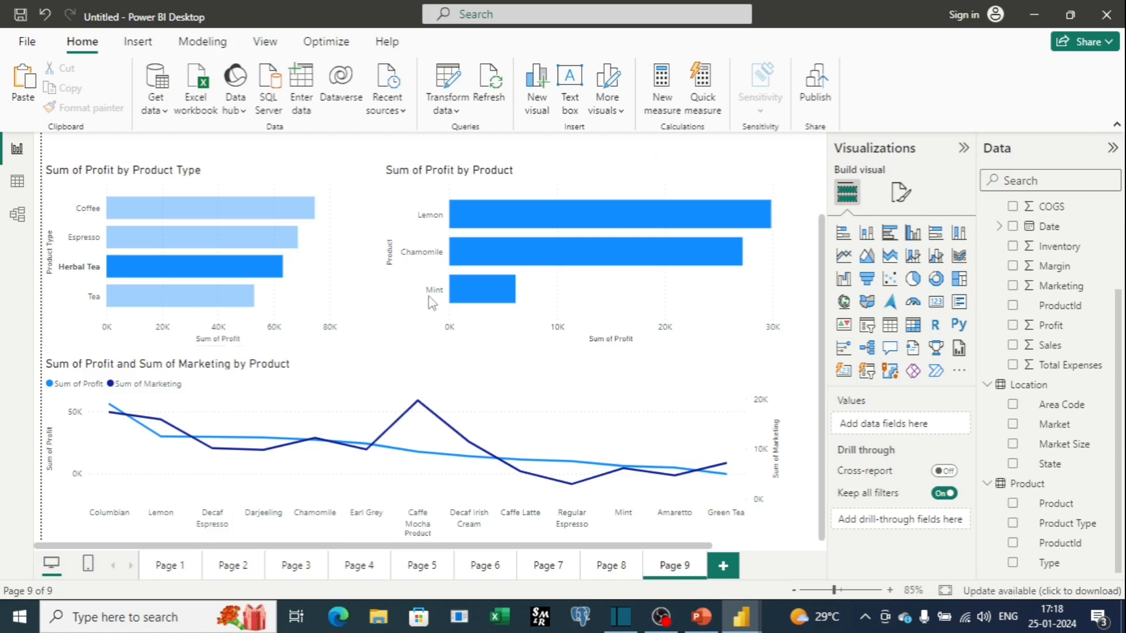
{"action": "left_click", "coordinate": [903, 195]}
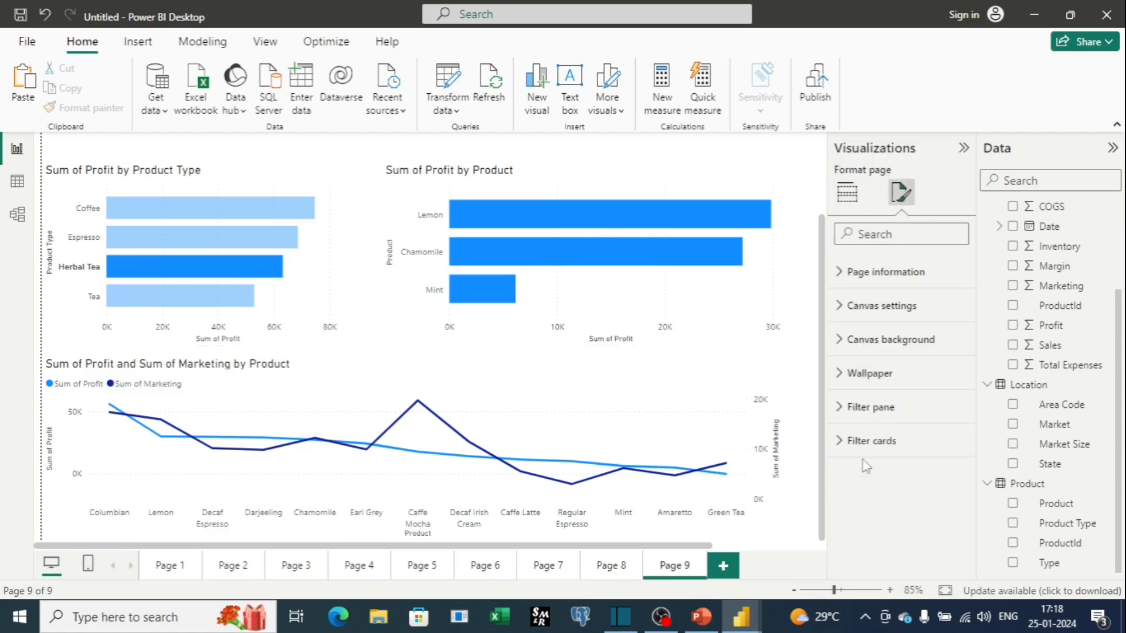
{"action": "left_click", "coordinate": [854, 284]}
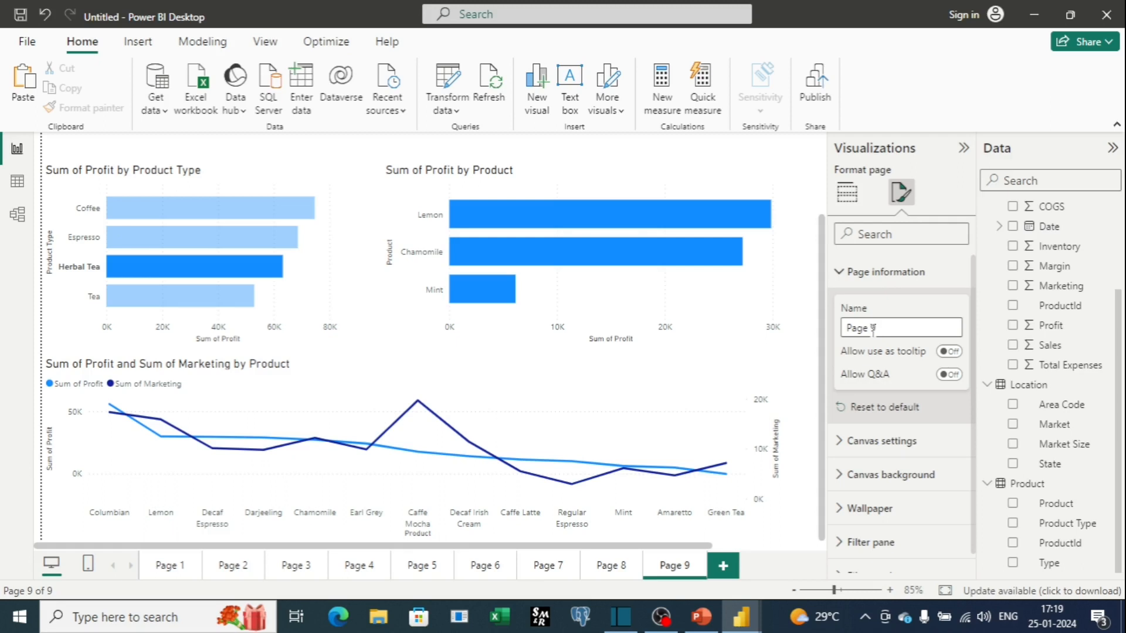
{"action": "scroll", "coordinate": [884, 330], "scroll_direction": "down", "scroll_amount": 1}
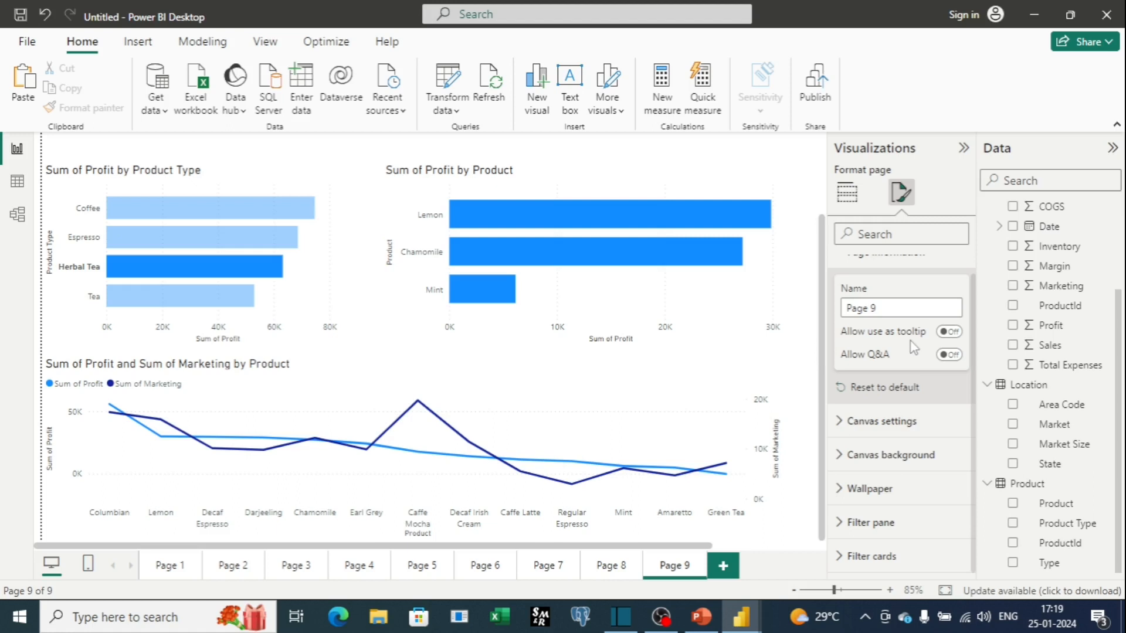
Expand Canvas settings and review the canvas Type options, keeping 16:9.
{"action": "left_click", "coordinate": [839, 421]}
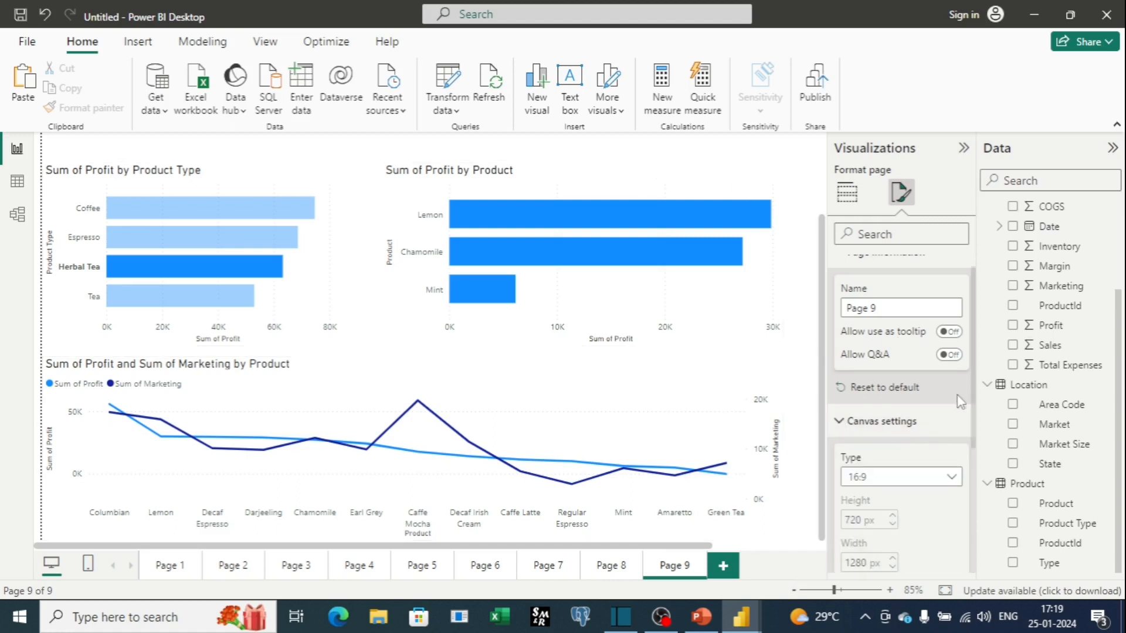
{"action": "scroll", "coordinate": [959, 401], "scroll_direction": "down", "scroll_amount": 2}
{"action": "left_click", "coordinate": [937, 387]}
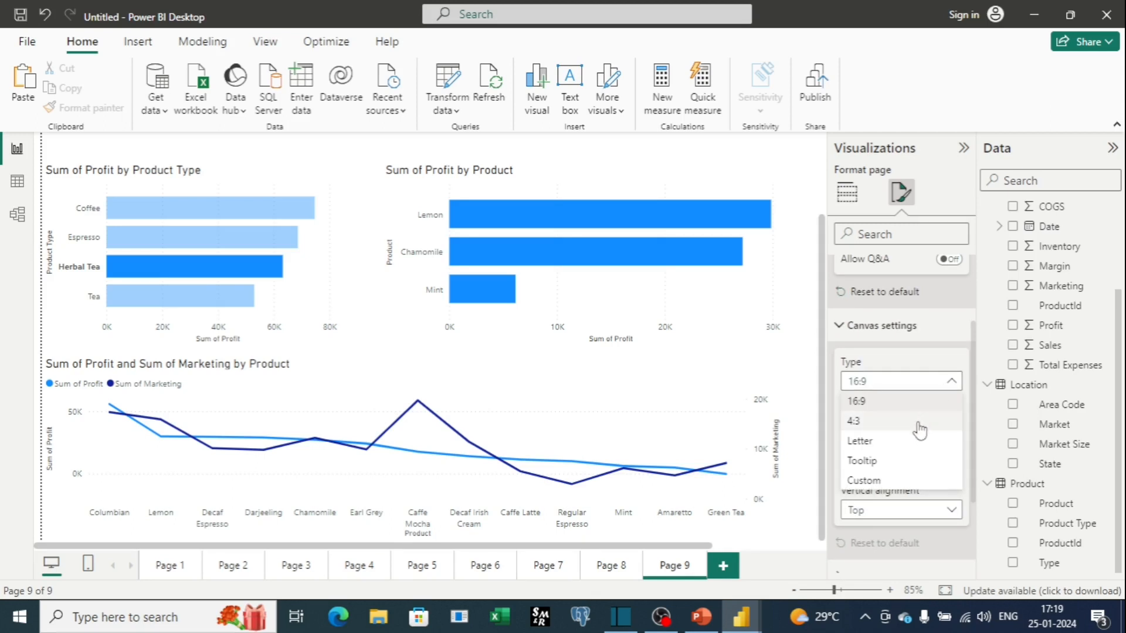
{"action": "left_click", "coordinate": [948, 384]}
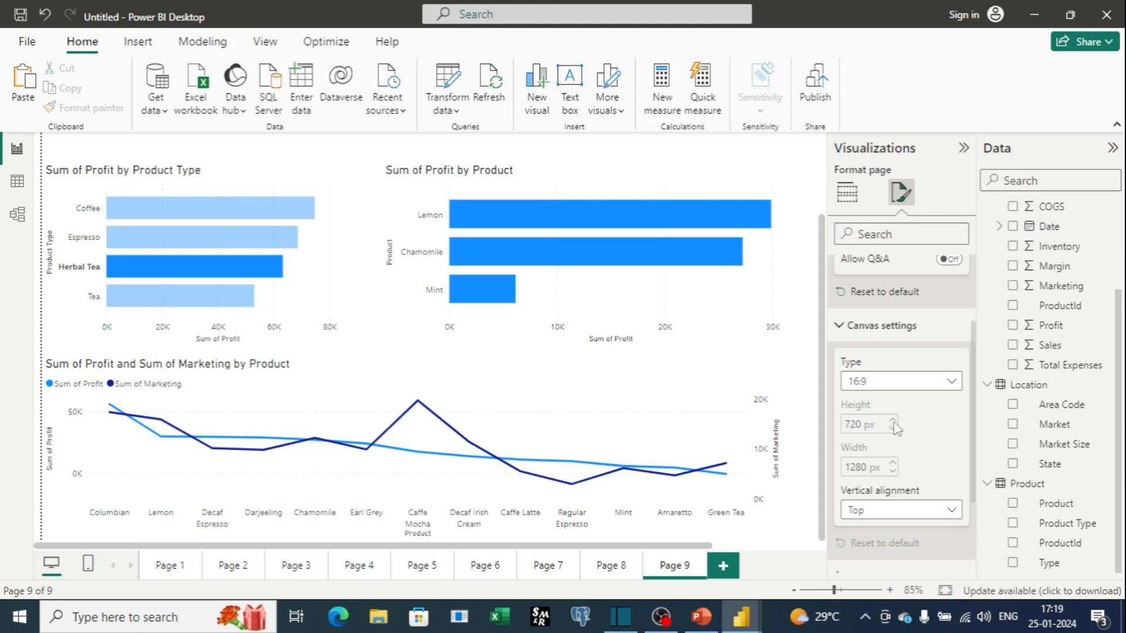
{"action": "scroll", "coordinate": [934, 469], "scroll_direction": "down", "scroll_amount": 2}
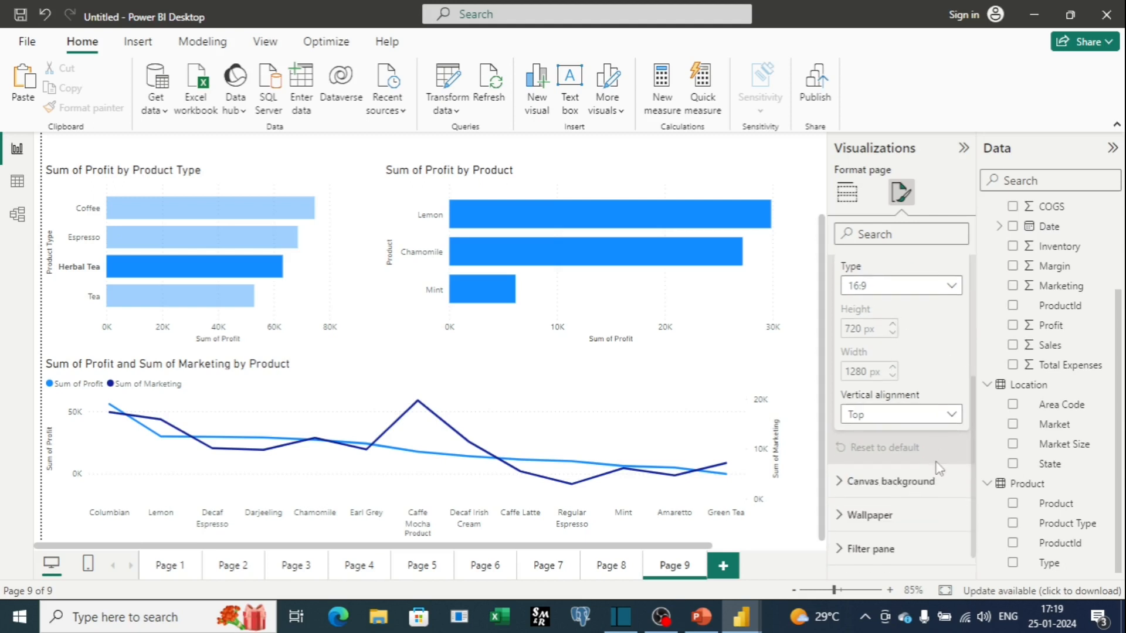
Review the canvas Vertical alignment options, keeping Top.
{"action": "left_click", "coordinate": [948, 417]}
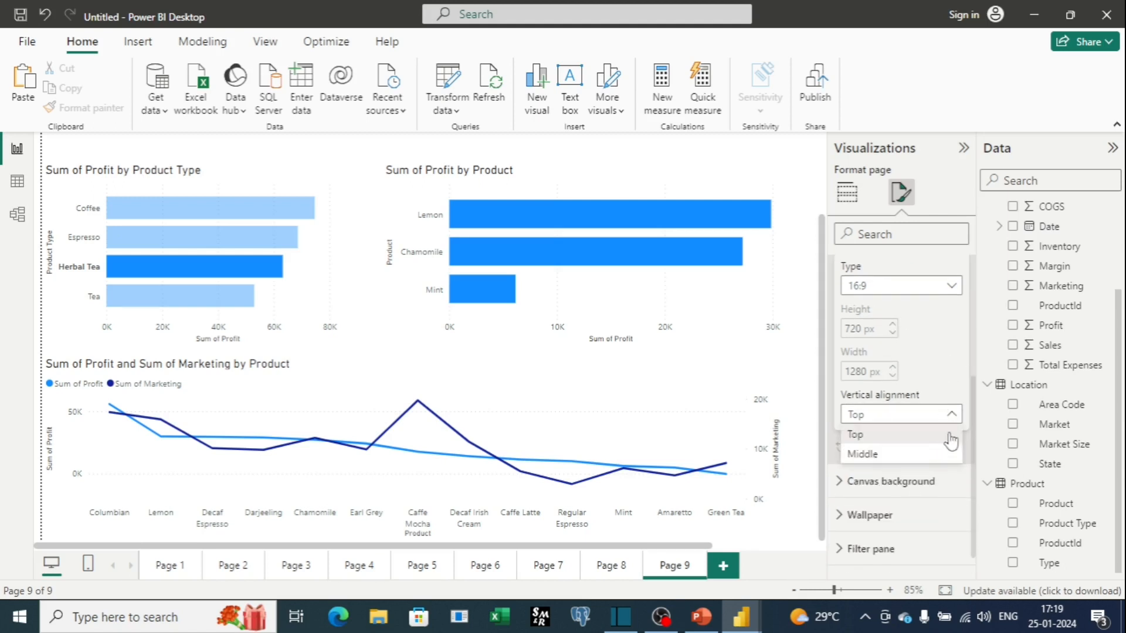
{"action": "left_click", "coordinate": [956, 417]}
{"action": "scroll", "coordinate": [878, 463], "scroll_direction": "down", "scroll_amount": 1}
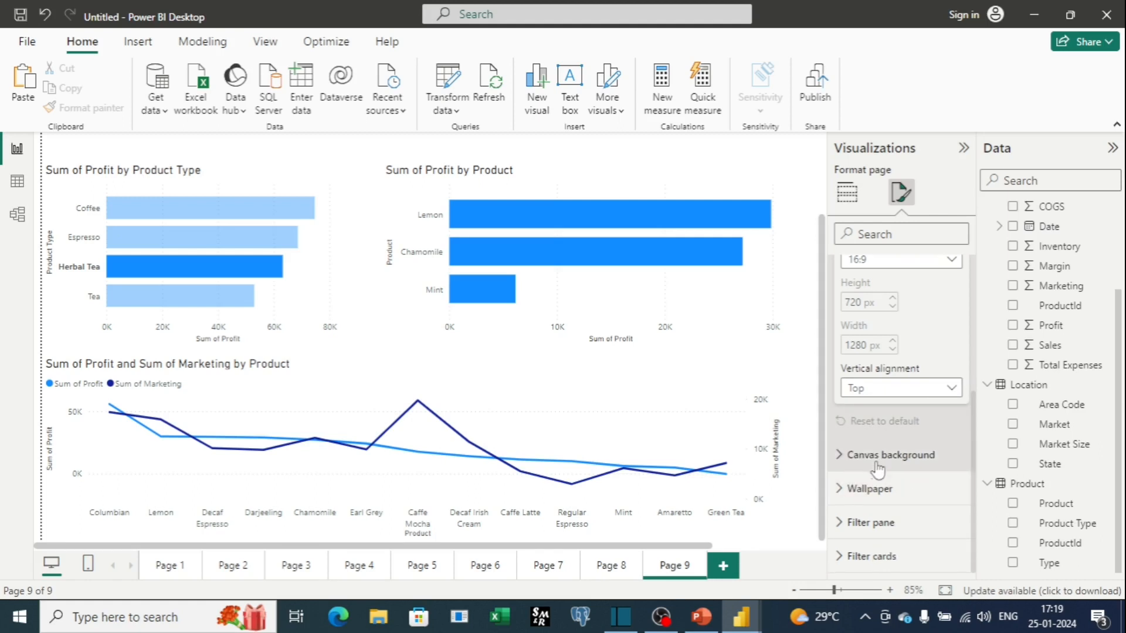
Expand Canvas background and set the canvas colour to dark blue with 35% transparency.
{"action": "left_click", "coordinate": [845, 464]}
{"action": "scroll", "coordinate": [894, 428], "scroll_direction": "down", "scroll_amount": 1}
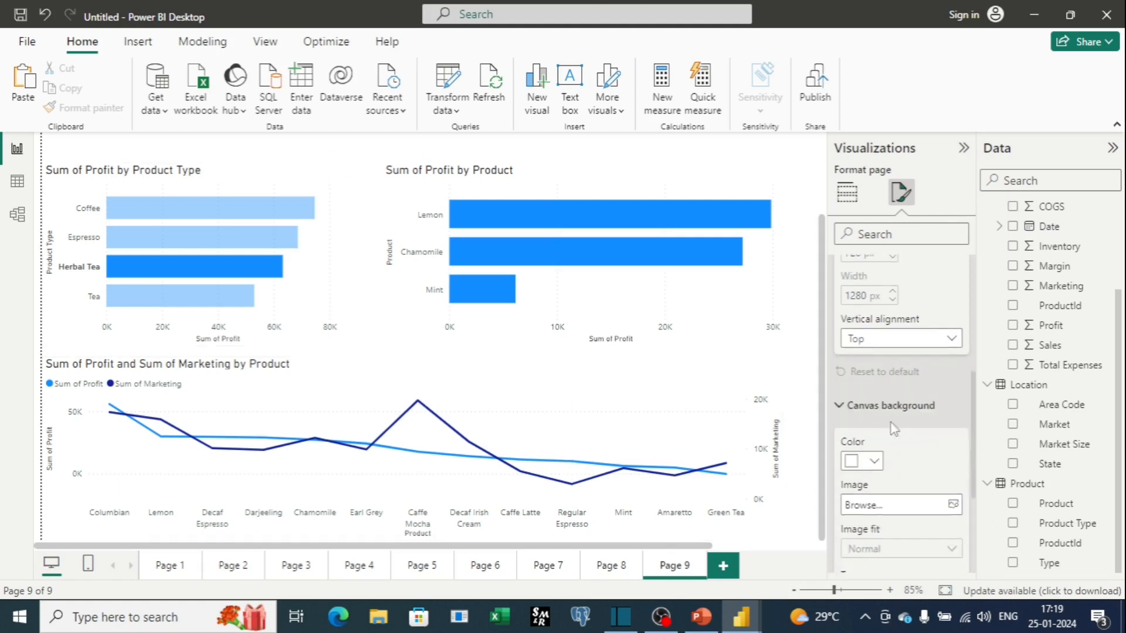
{"action": "scroll", "coordinate": [893, 428], "scroll_direction": "down", "scroll_amount": 1}
{"action": "left_click", "coordinate": [867, 415]}
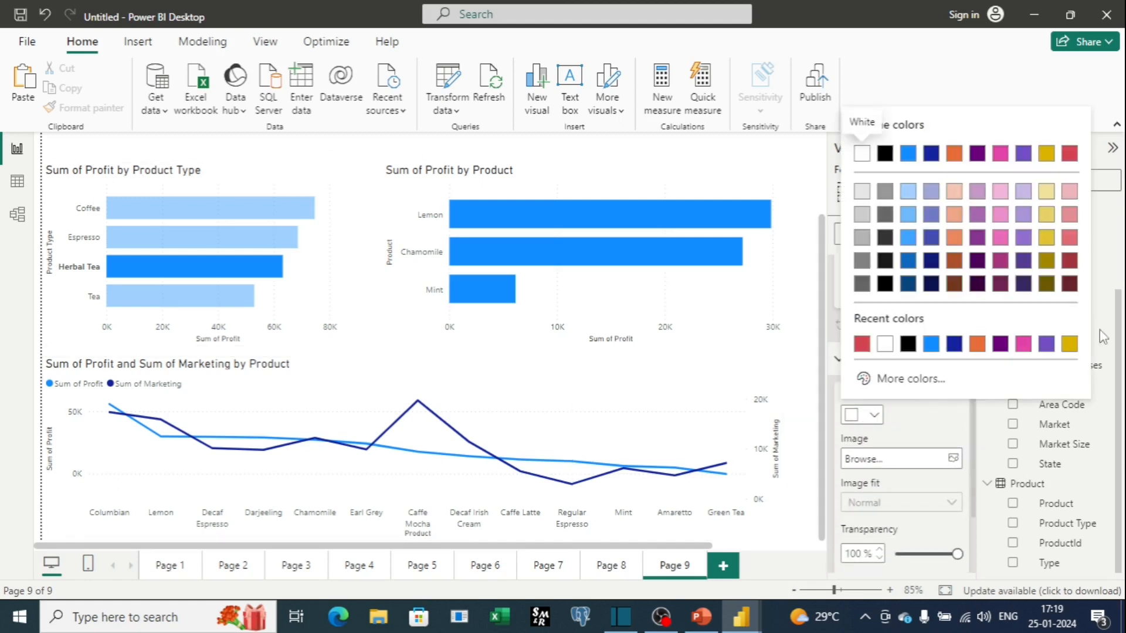
{"action": "left_click", "coordinate": [1023, 191]}
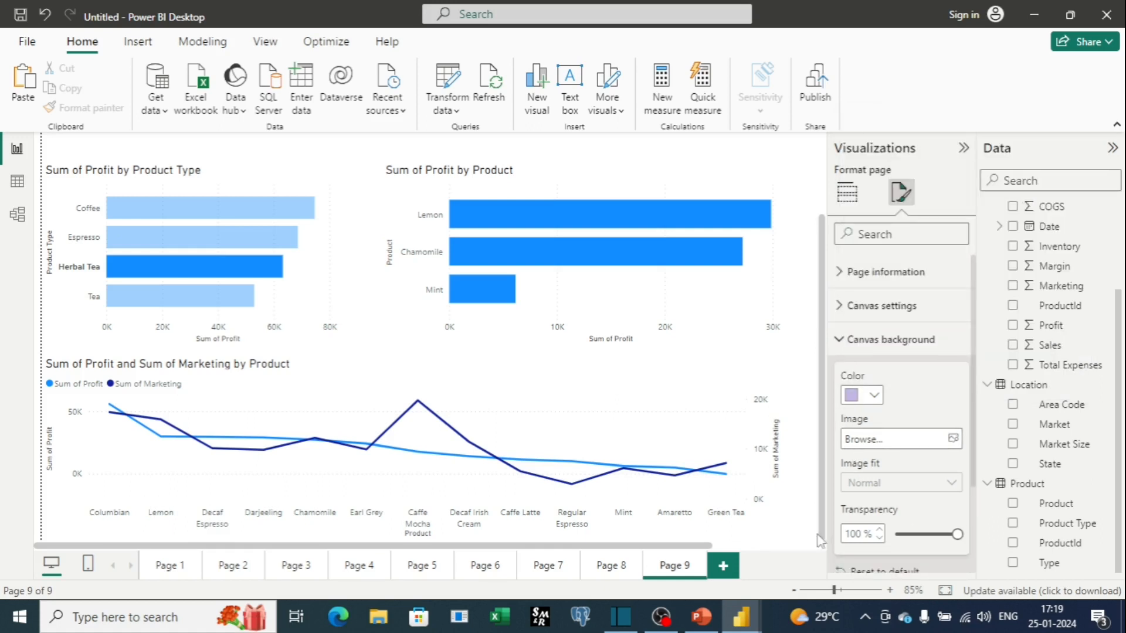
{"action": "left_click_drag", "start_coordinate": [960, 534], "coordinate": [916, 534]}
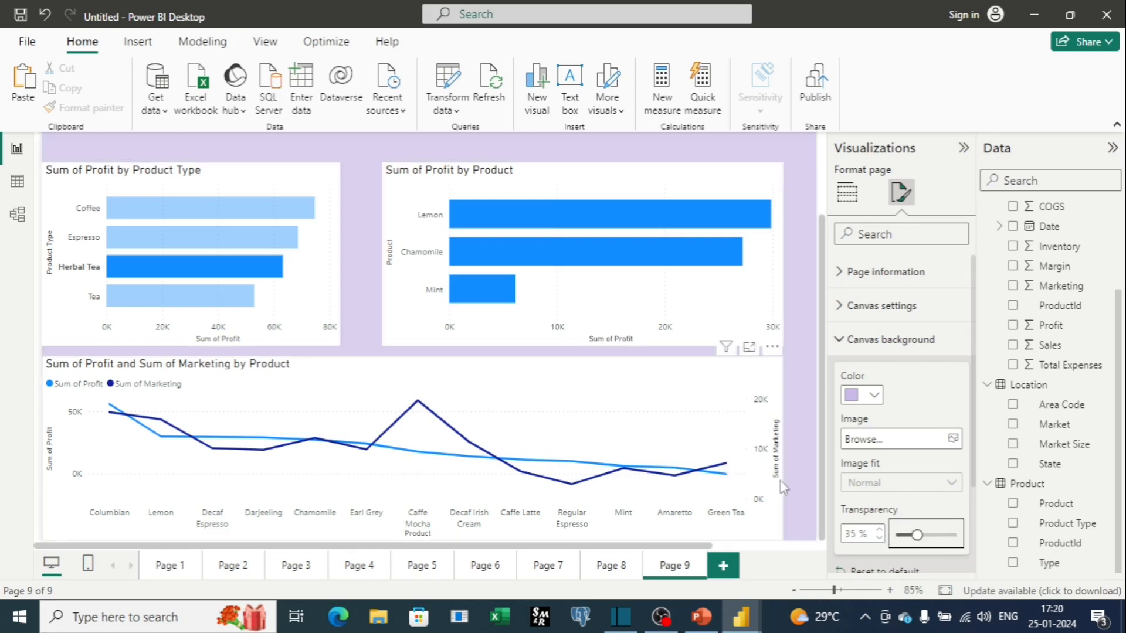
{"action": "left_click", "coordinate": [875, 395]}
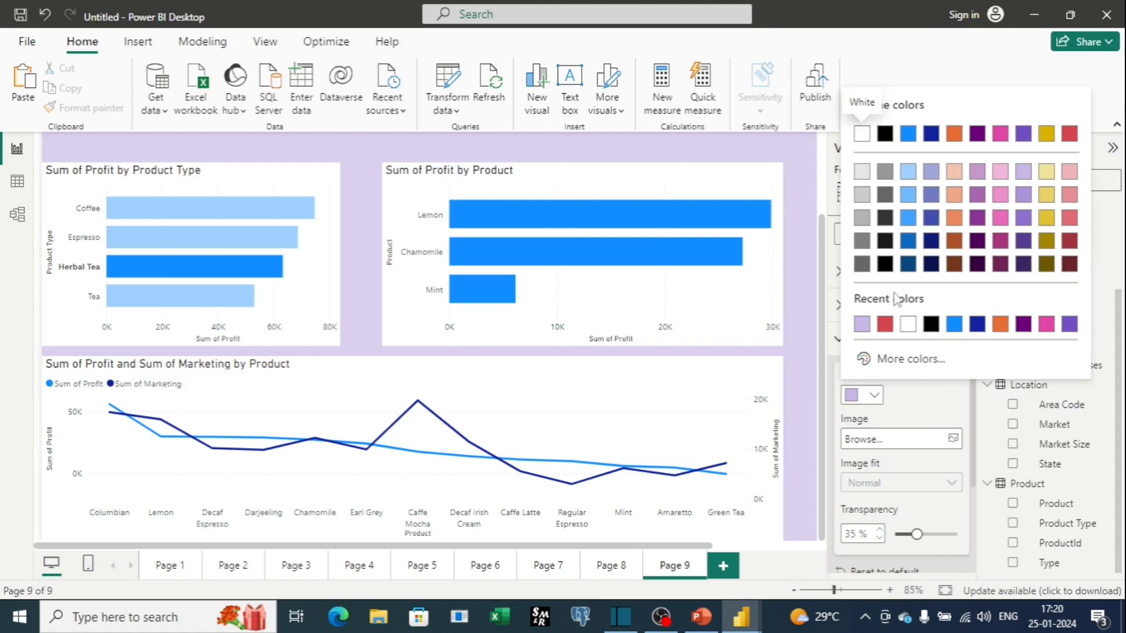
{"action": "left_click", "coordinate": [908, 240]}
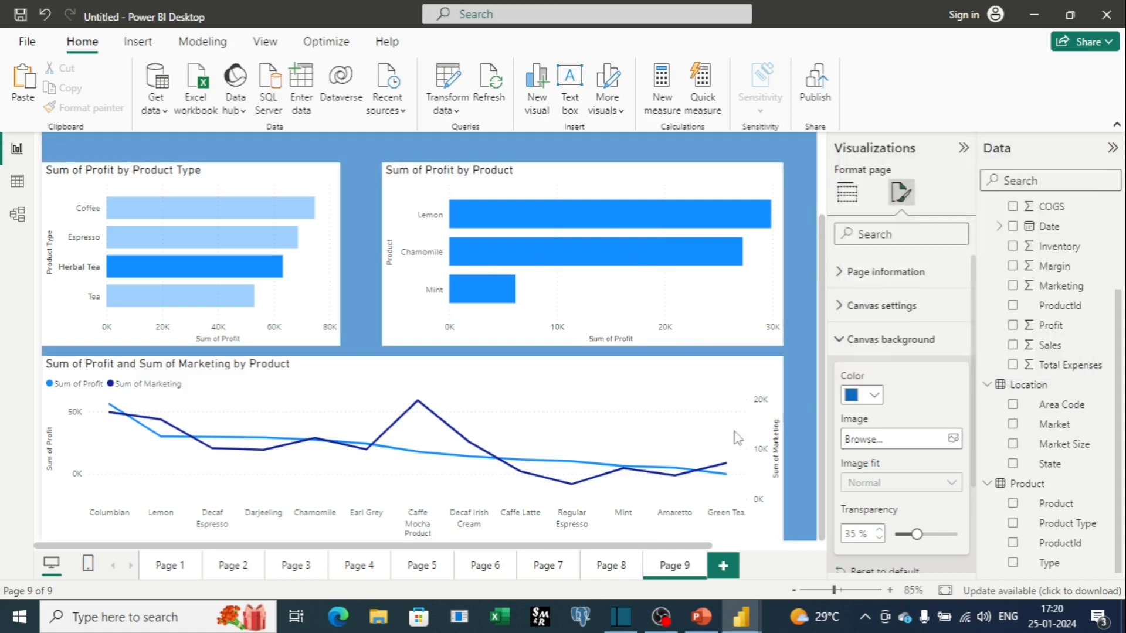
Select the page's charts in turn, nudging the Profit and Marketing line chart slightly down.
{"action": "left_click", "coordinate": [385, 212]}
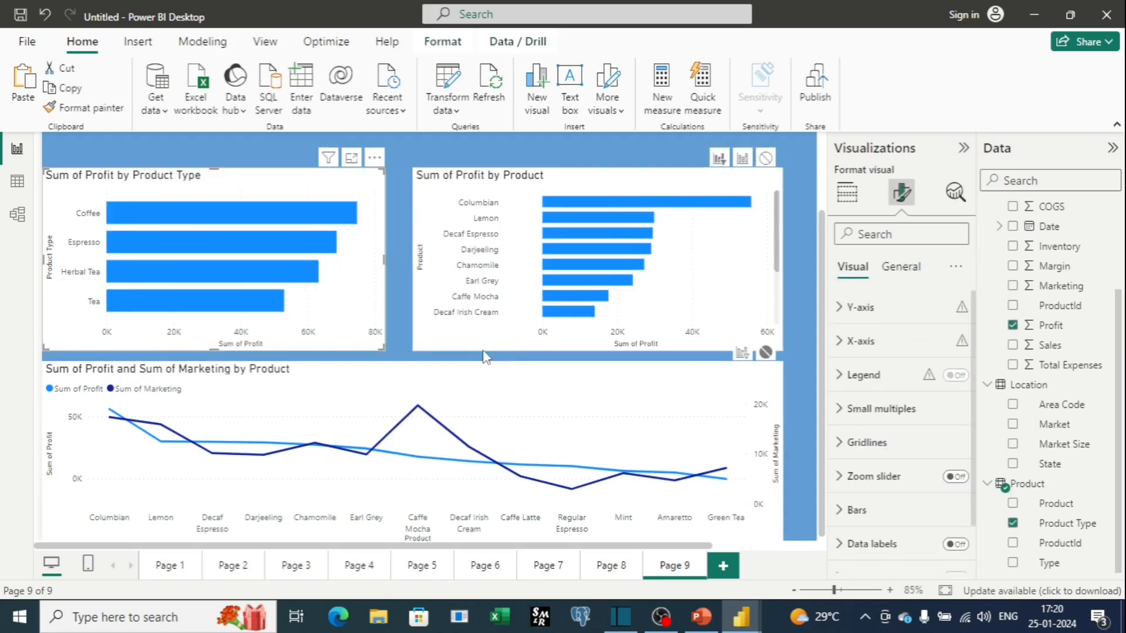
{"action": "left_click", "coordinate": [411, 360]}
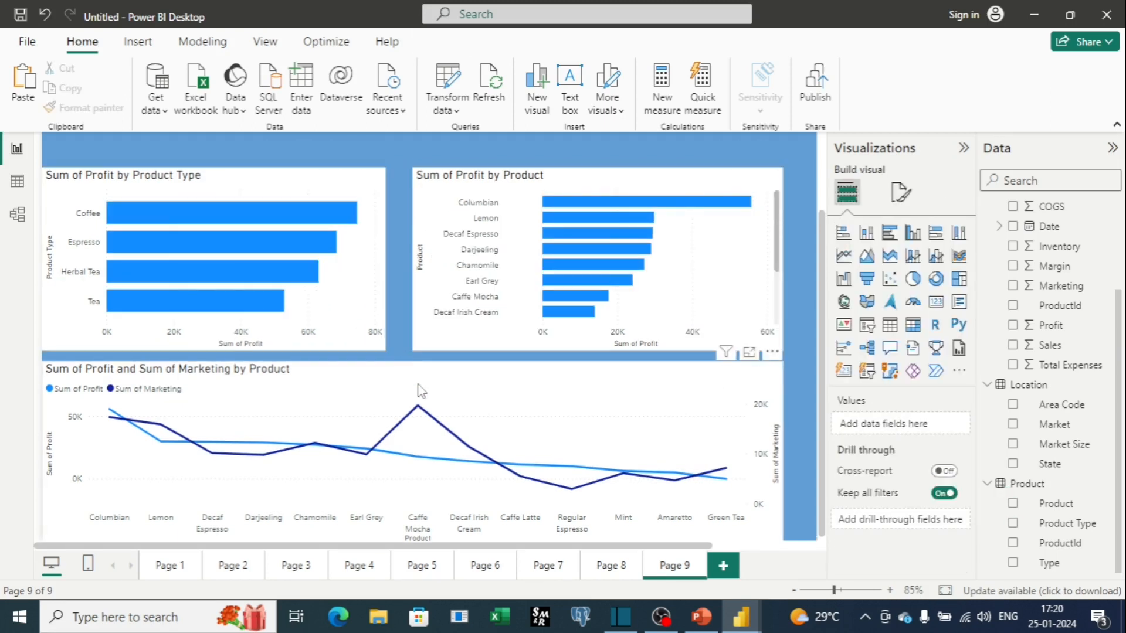
{"action": "left_click", "coordinate": [407, 373]}
{"action": "left_click_drag", "start_coordinate": [413, 362], "coordinate": [413, 373]}
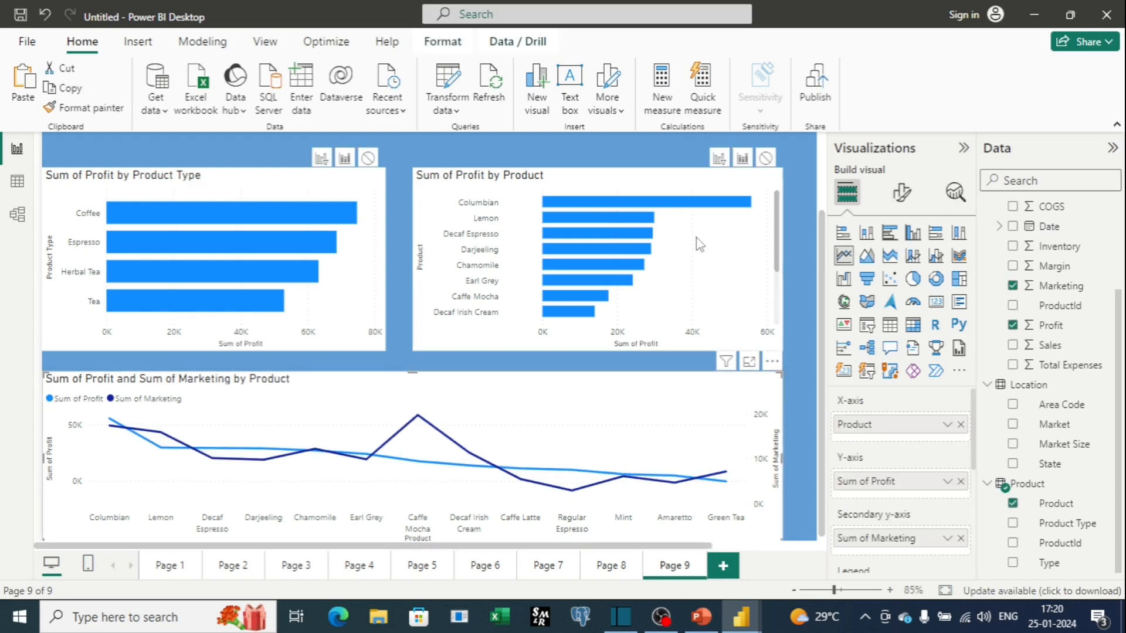
{"action": "scroll", "coordinate": [783, 263], "scroll_direction": "up", "scroll_amount": 2}
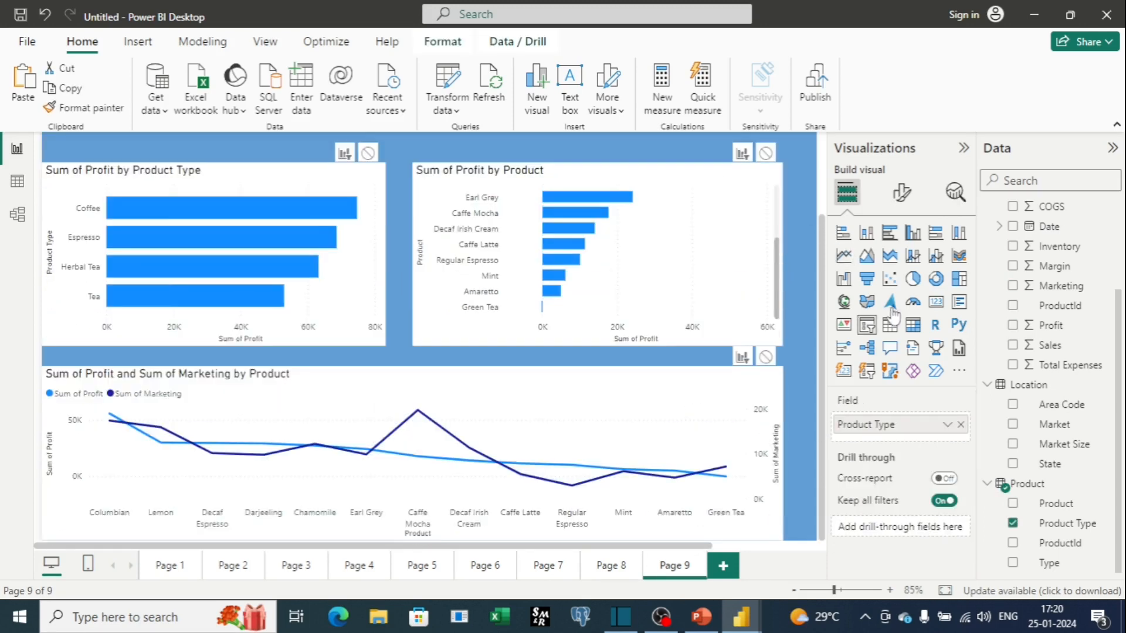
{"action": "left_click", "coordinate": [784, 234]}
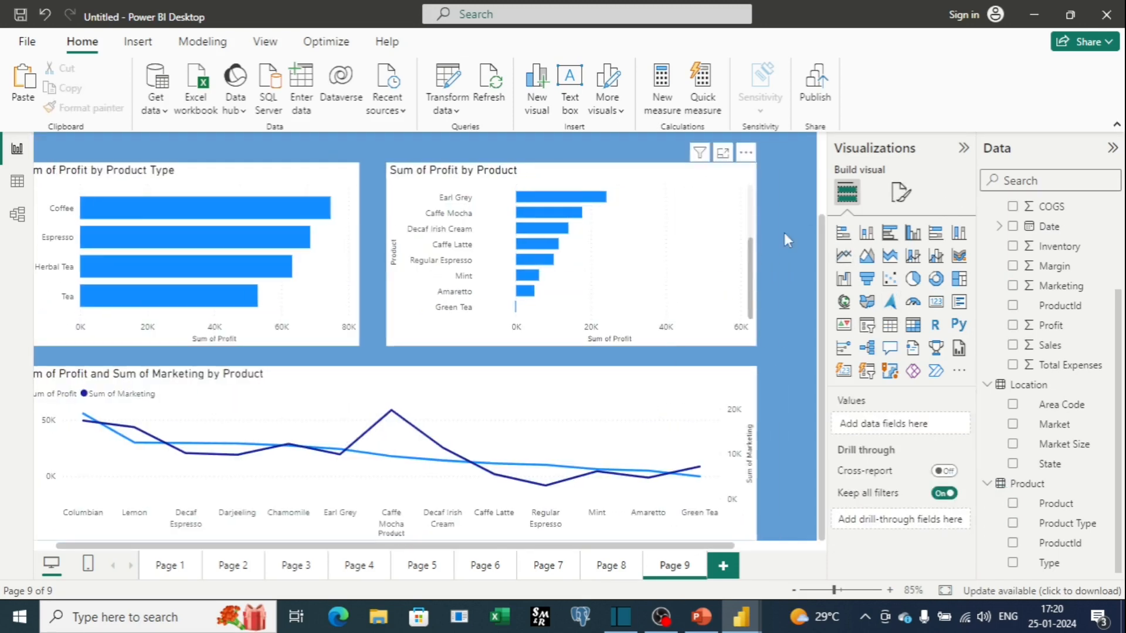
Deselect the visuals, open the page's format settings and expand the Wallpaper section.
{"action": "left_click", "coordinate": [901, 193]}
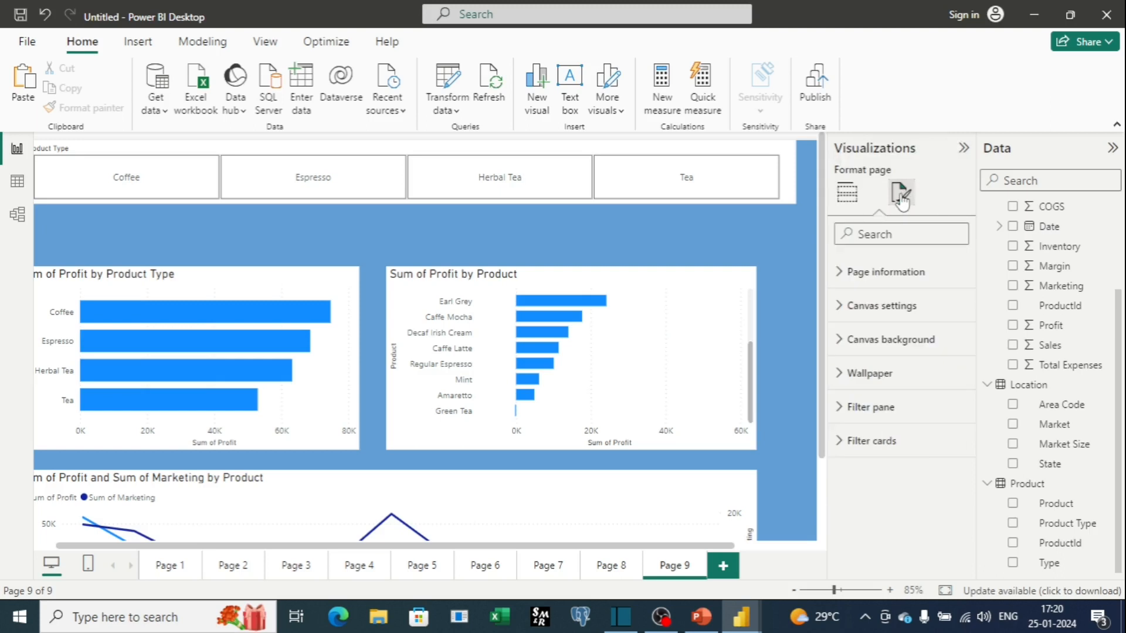
{"action": "left_click", "coordinate": [883, 374]}
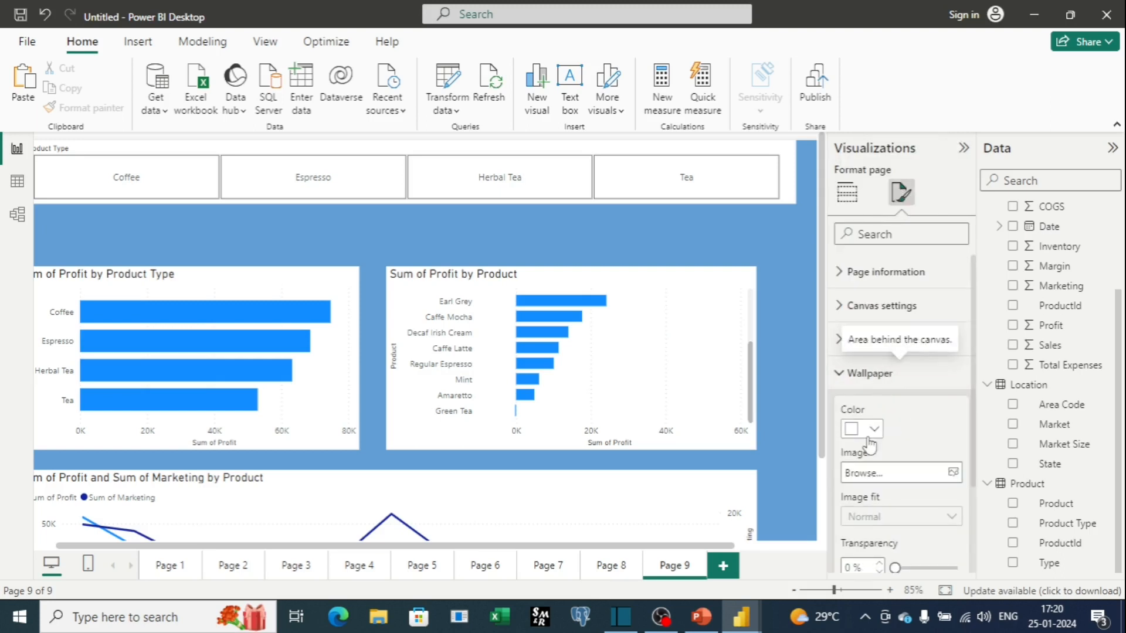
{"action": "scroll", "coordinate": [951, 381], "scroll_direction": "down", "scroll_amount": 3}
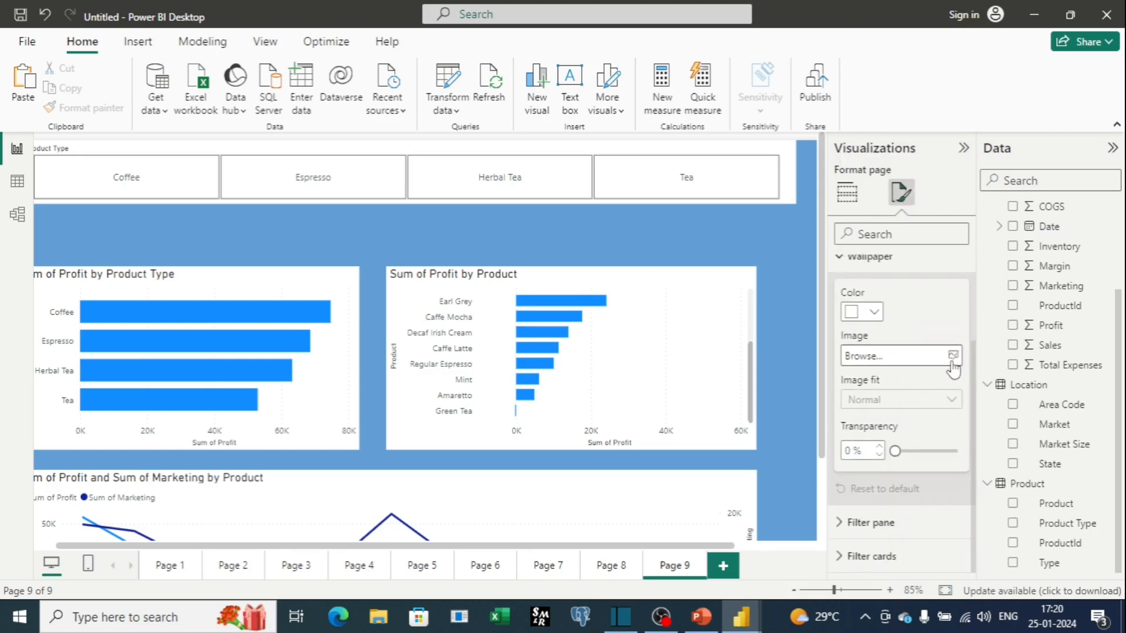
Expand the Filter pane section and its Header group to review the filter pane formatting options.
{"action": "left_click", "coordinate": [852, 528]}
{"action": "scroll", "coordinate": [858, 352], "scroll_direction": "down", "scroll_amount": 5}
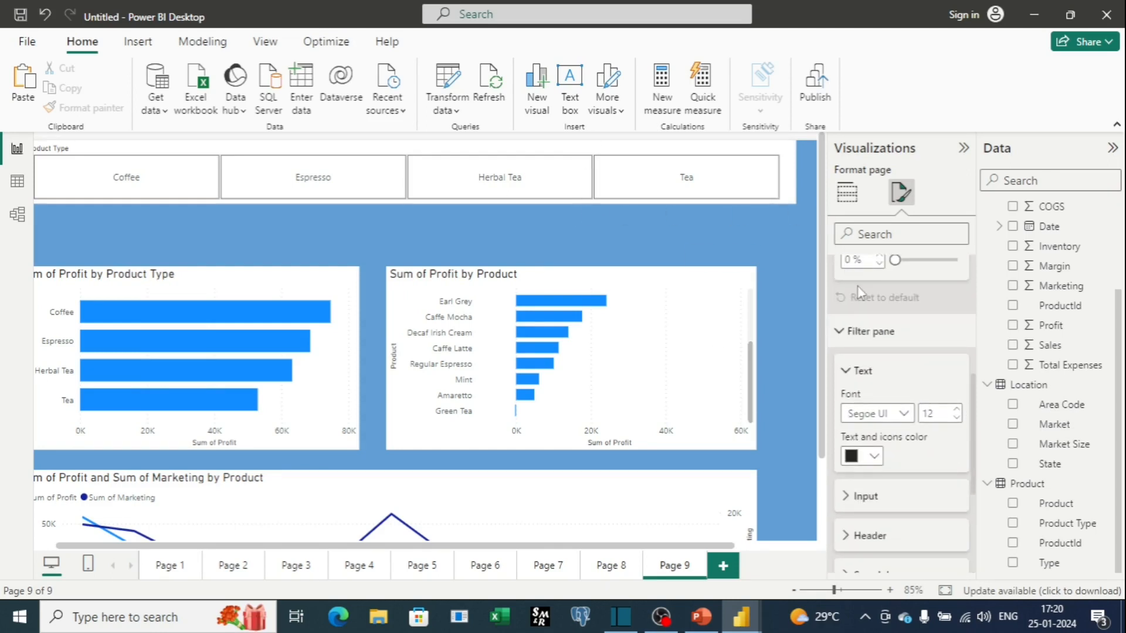
{"action": "scroll", "coordinate": [897, 352], "scroll_direction": "down", "scroll_amount": 3}
{"action": "scroll", "coordinate": [906, 375], "scroll_direction": "up", "scroll_amount": 3}
{"action": "scroll", "coordinate": [955, 452], "scroll_direction": "down", "scroll_amount": 3}
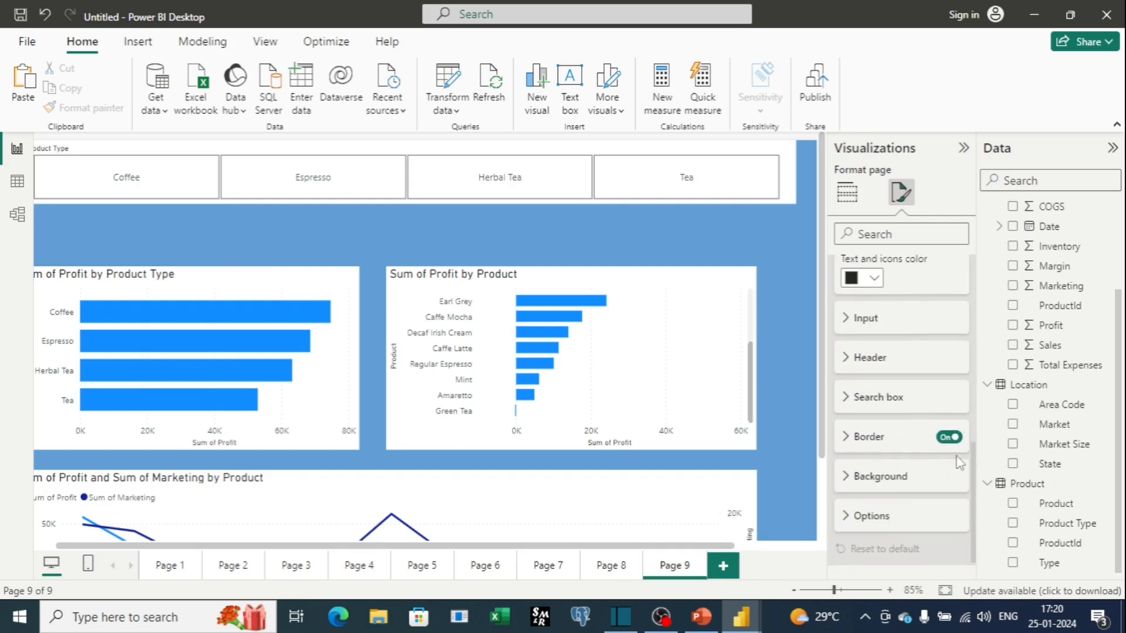
{"action": "scroll", "coordinate": [959, 463], "scroll_direction": "down", "scroll_amount": 1}
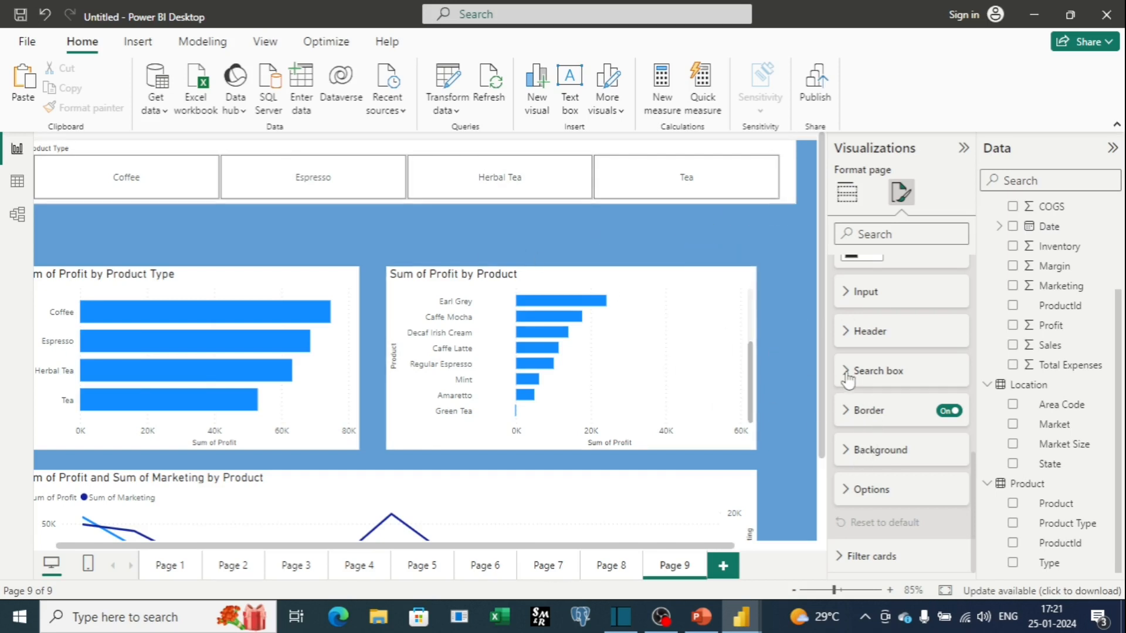
{"action": "left_click", "coordinate": [848, 334]}
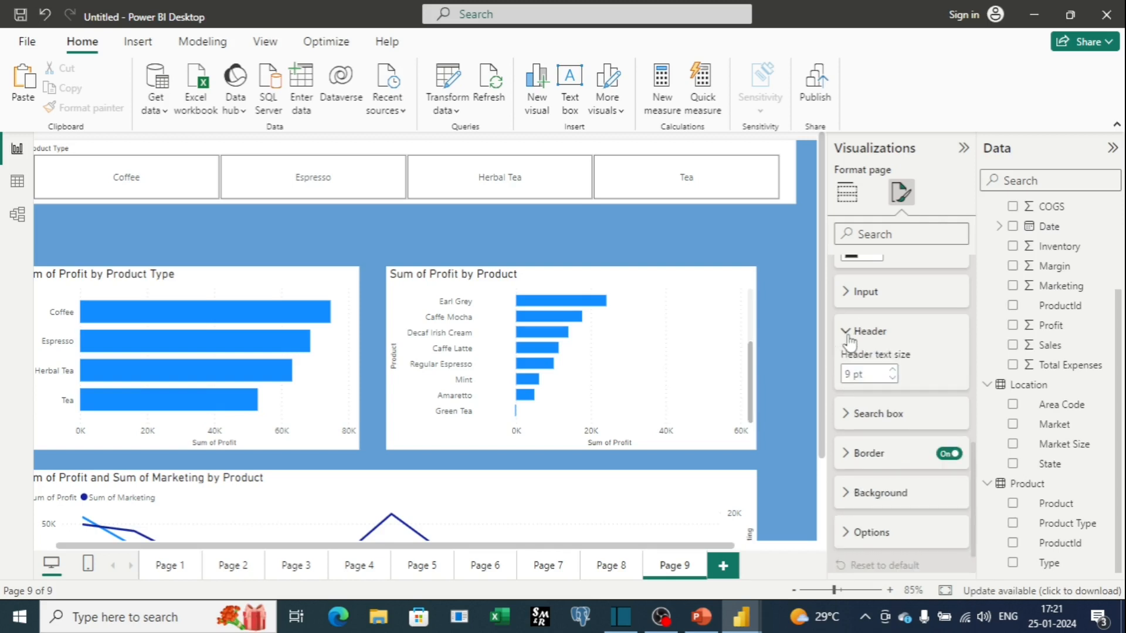
{"action": "scroll", "coordinate": [862, 328], "scroll_direction": "down", "scroll_amount": 5}
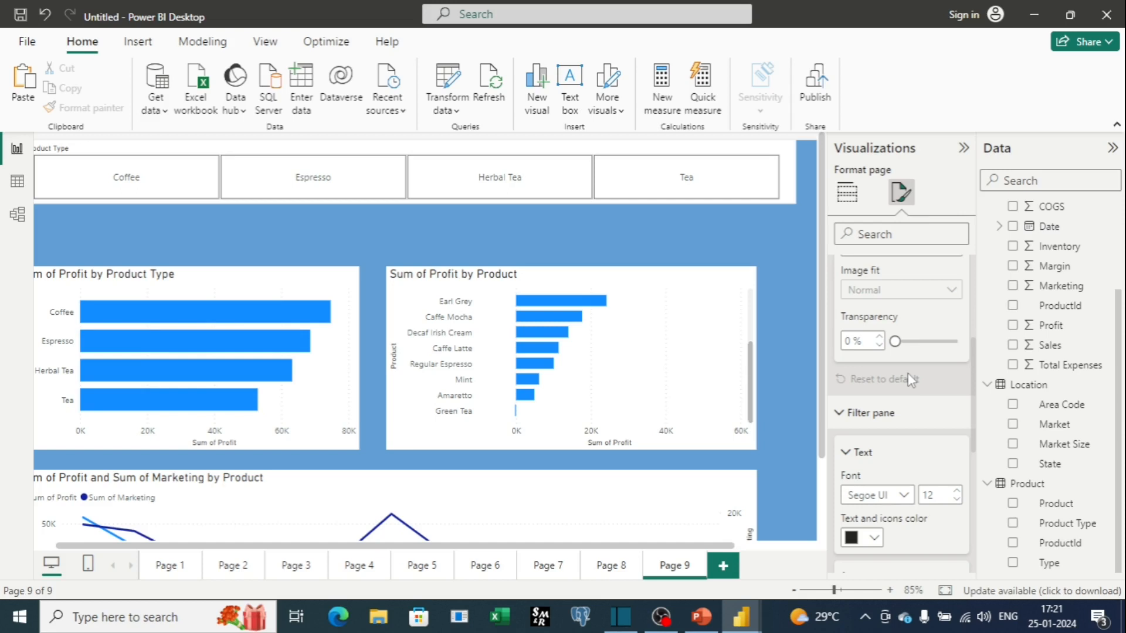
{"action": "scroll", "coordinate": [910, 379], "scroll_direction": "up", "scroll_amount": 5}
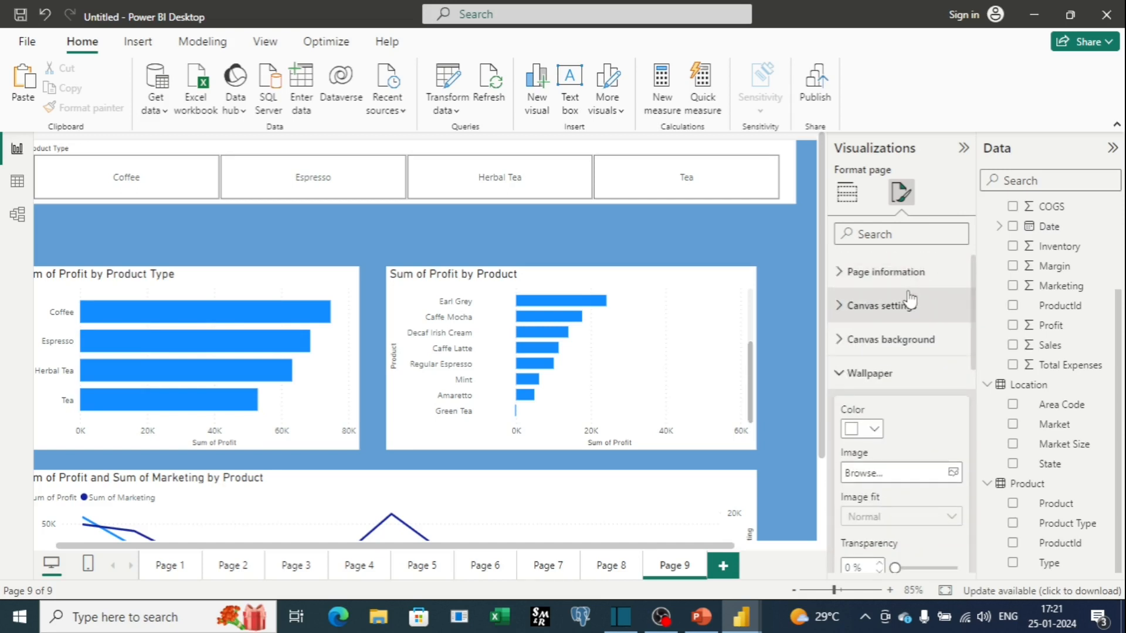